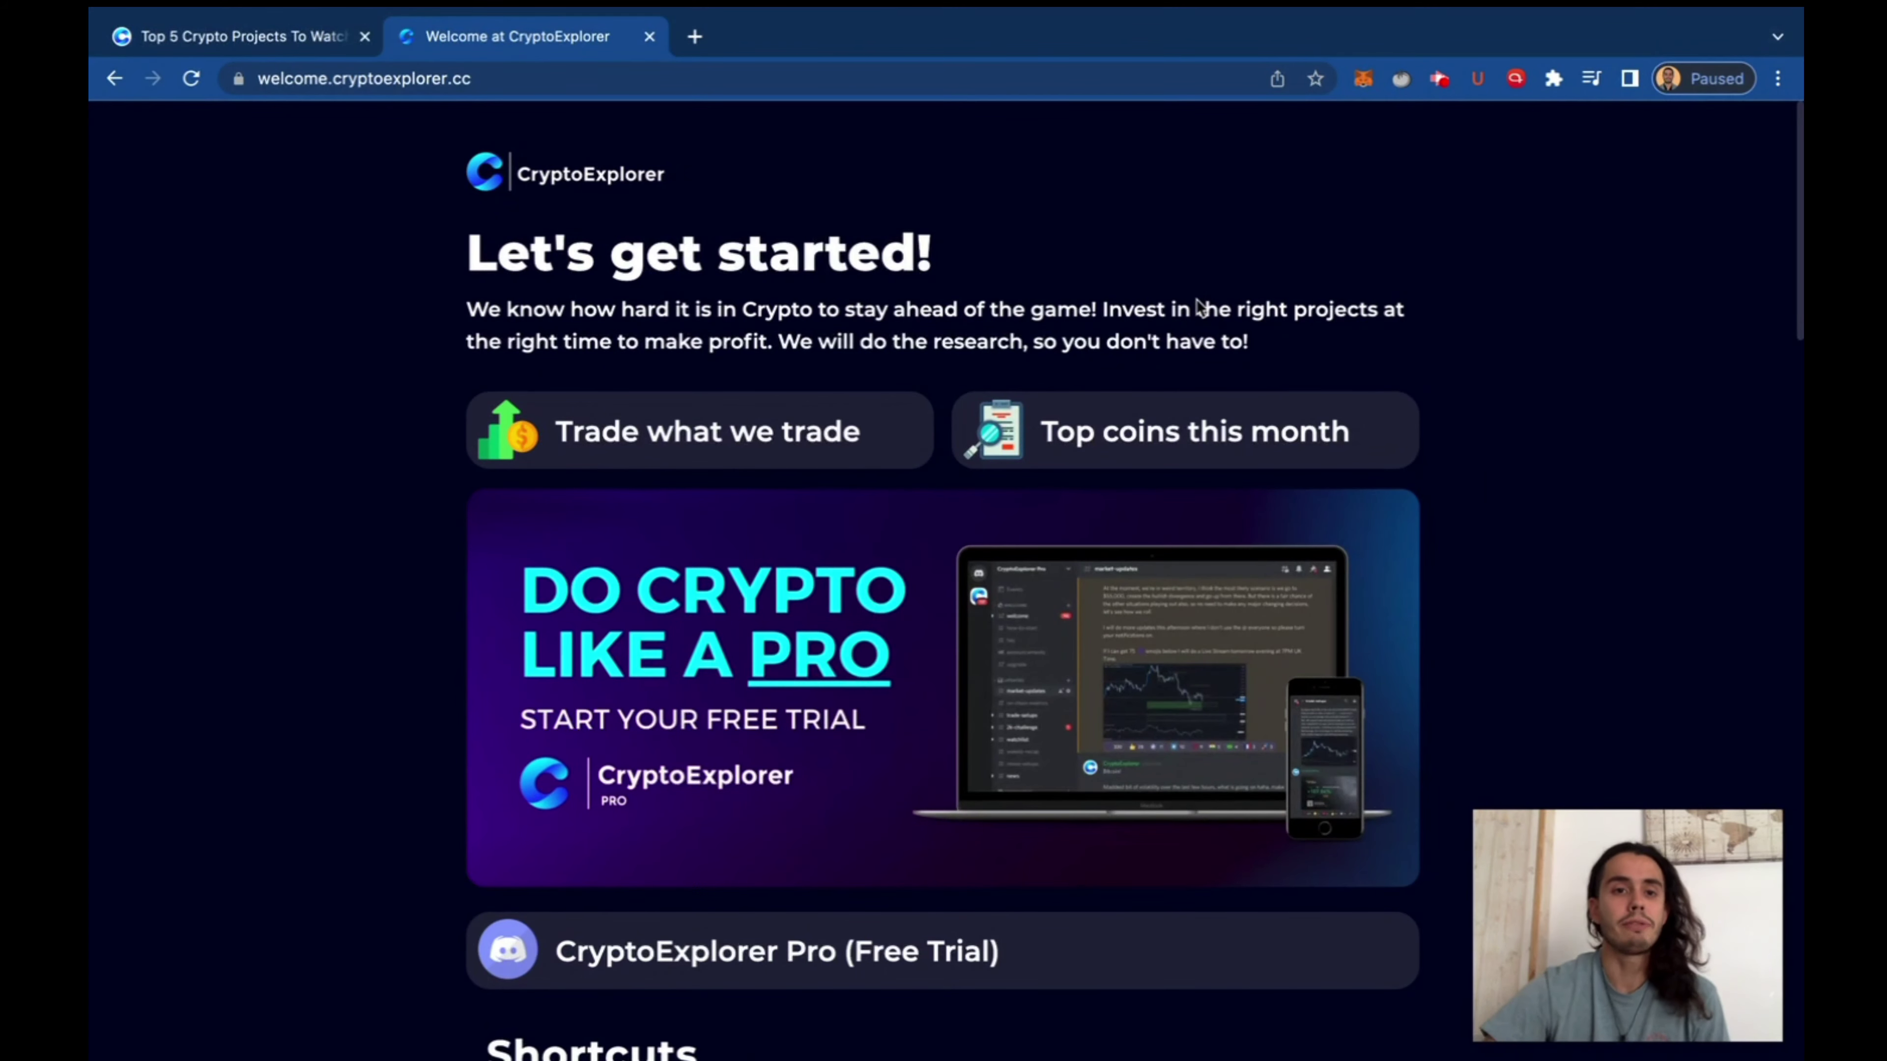
Open the 'Trade what we trade' page and accept all cookies
{"action": "left_click", "coordinate": [1144, 301]}
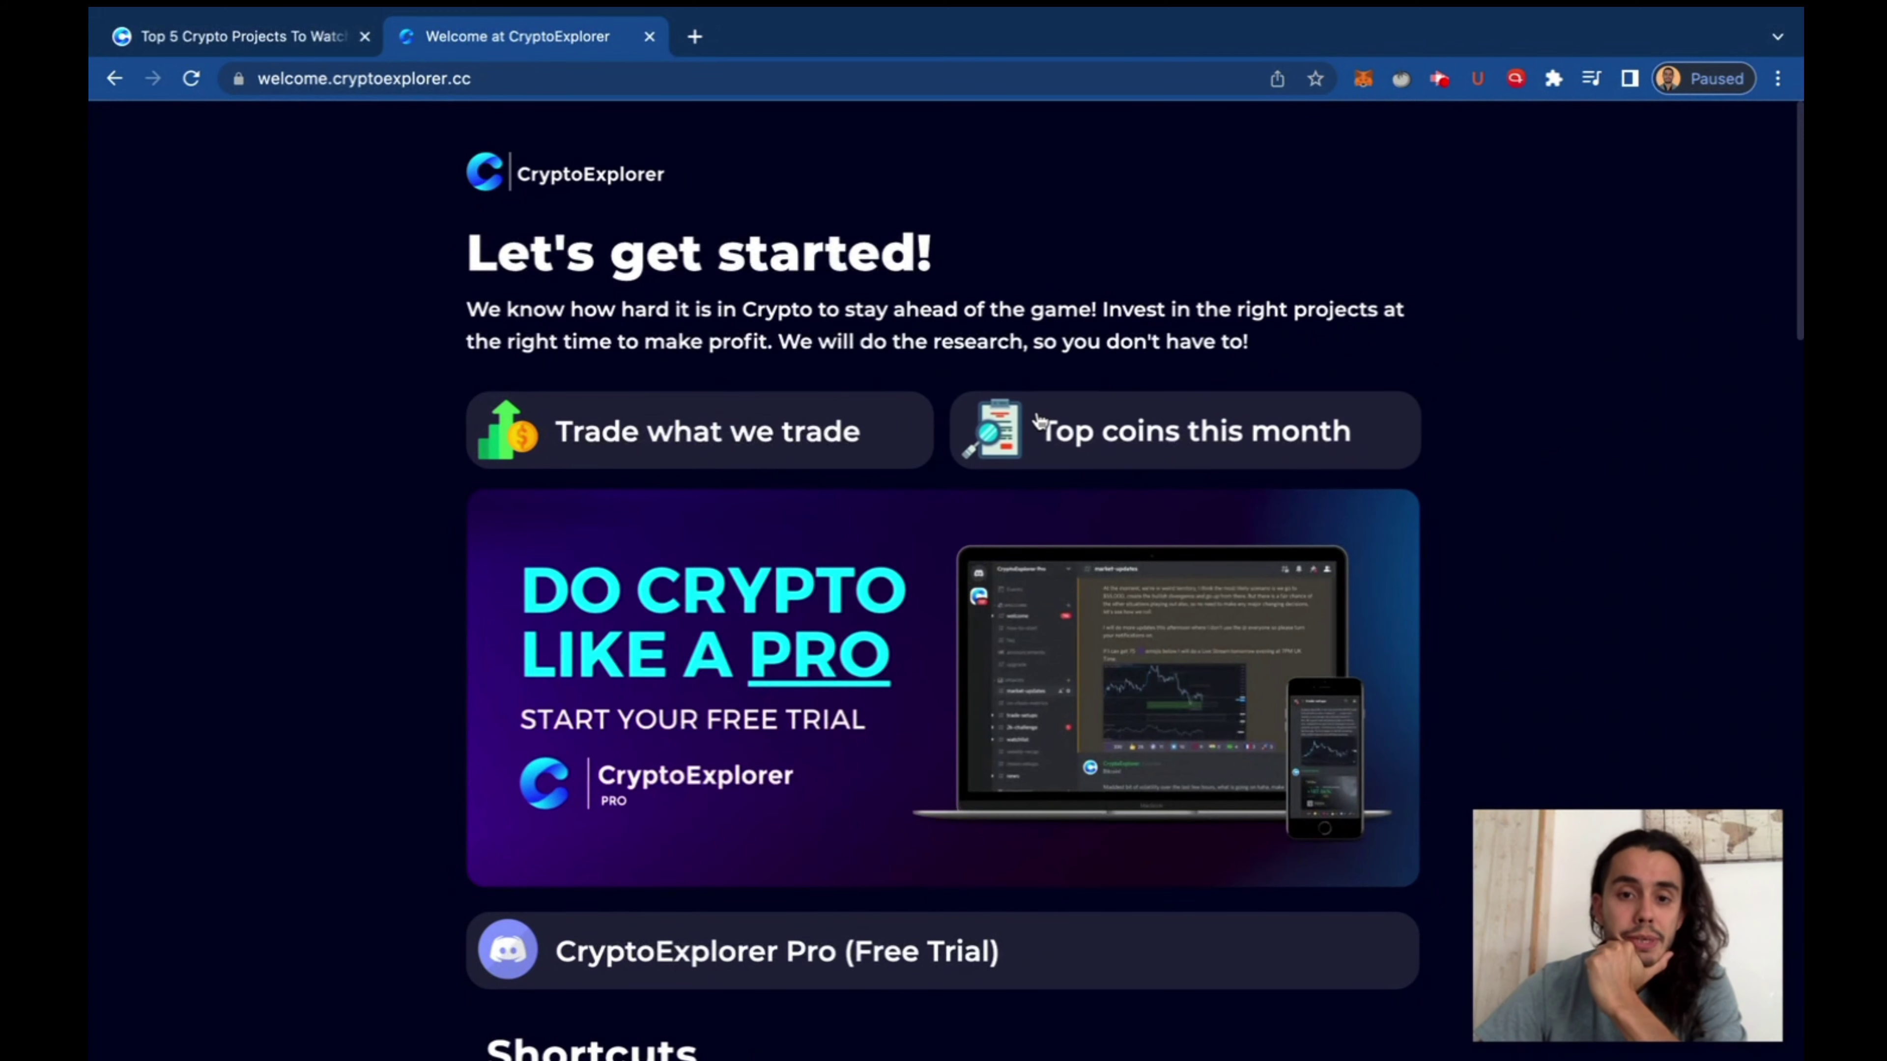
{"action": "left_click", "coordinate": [1362, 331]}
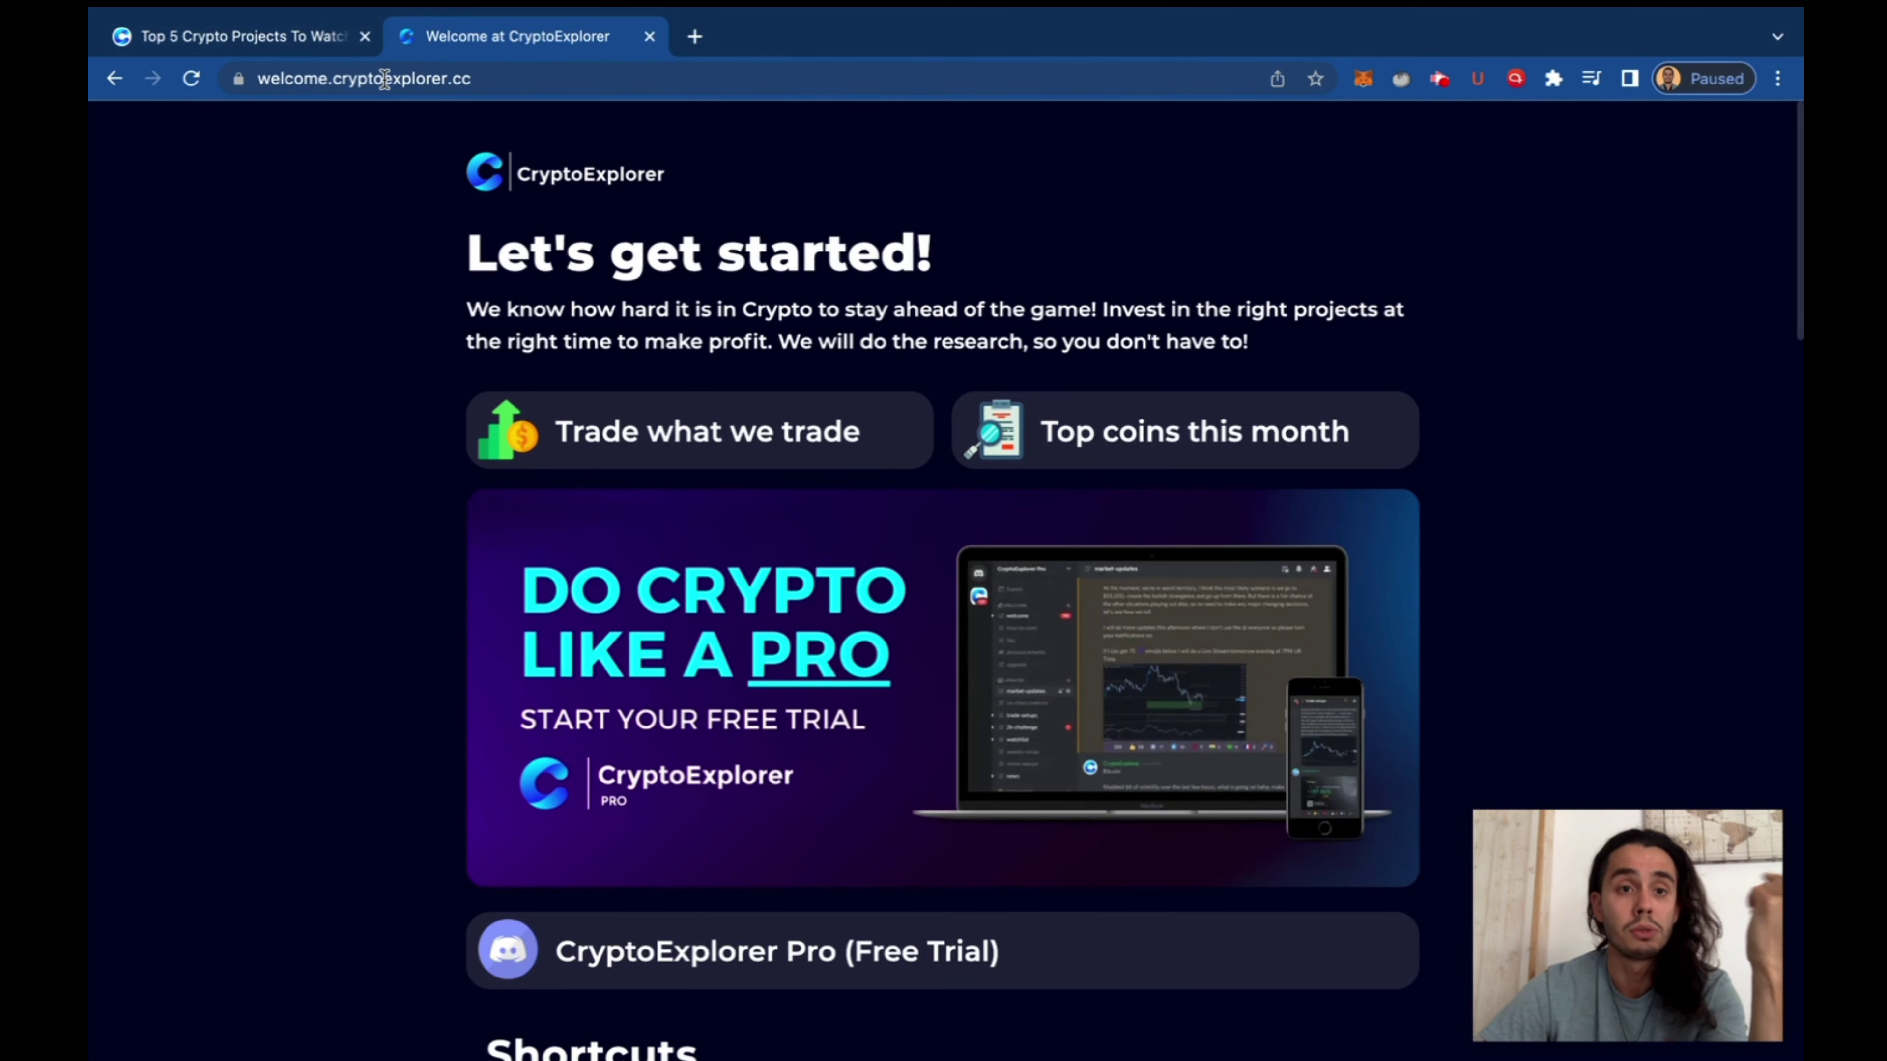
{"action": "left_click", "coordinate": [707, 427]}
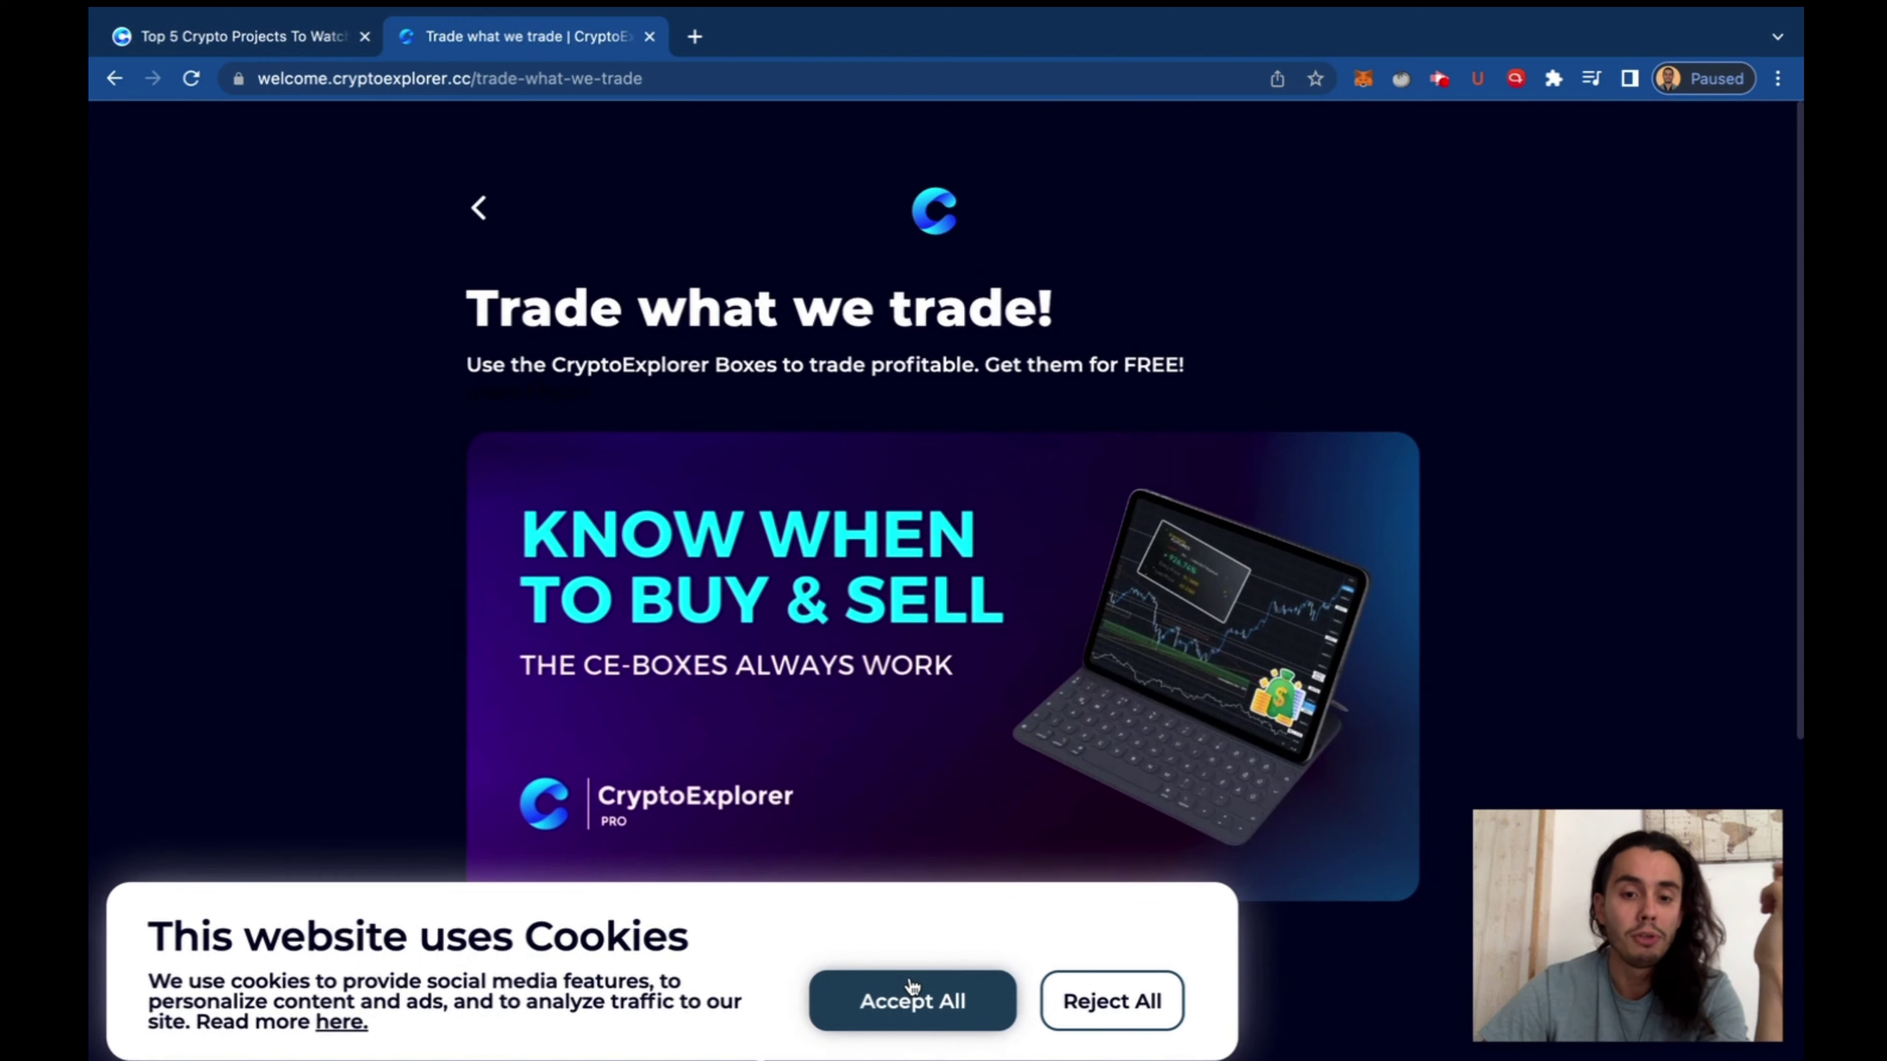
{"action": "left_click", "coordinate": [909, 996]}
Skim the page and go back to the 'Let's get started!' welcome page
{"action": "scroll", "coordinate": [889, 593], "scroll_direction": "down", "scroll_amount": 5}
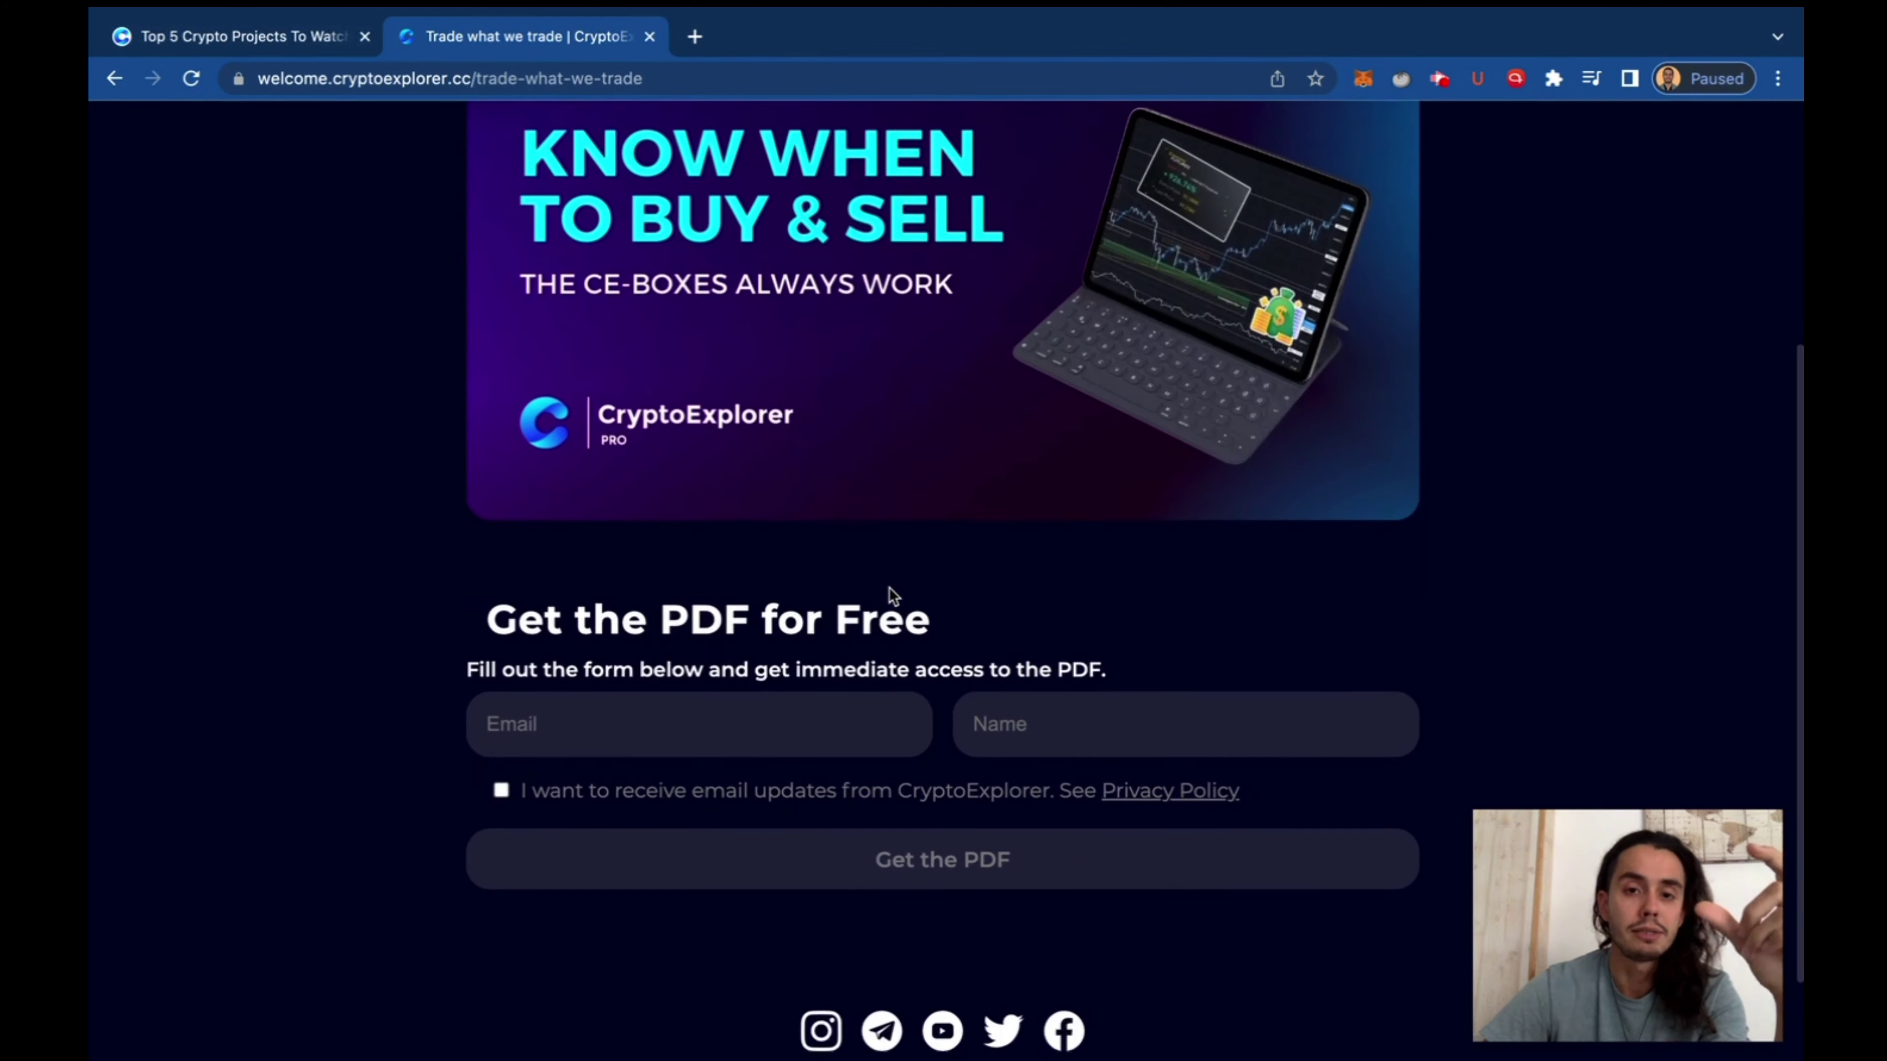
{"action": "scroll", "coordinate": [936, 345], "scroll_direction": "up", "scroll_amount": 2}
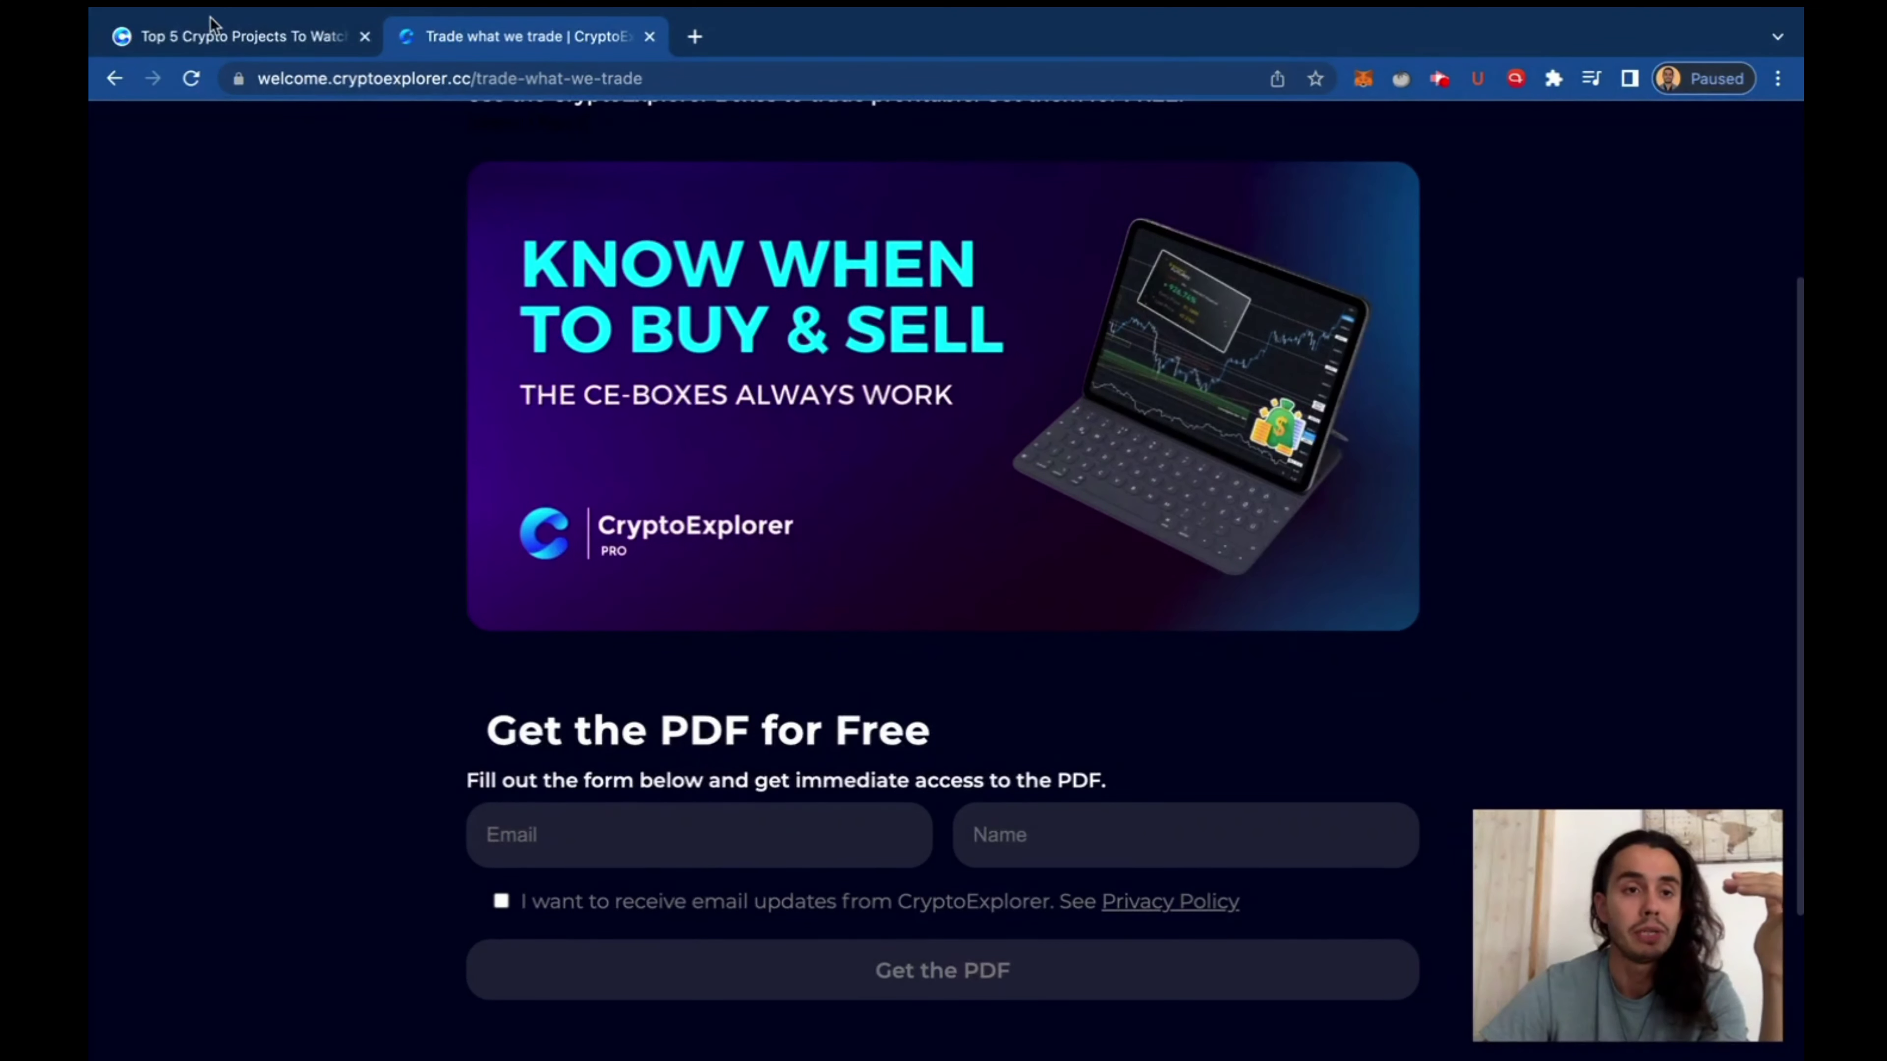
{"action": "left_click", "coordinate": [114, 78]}
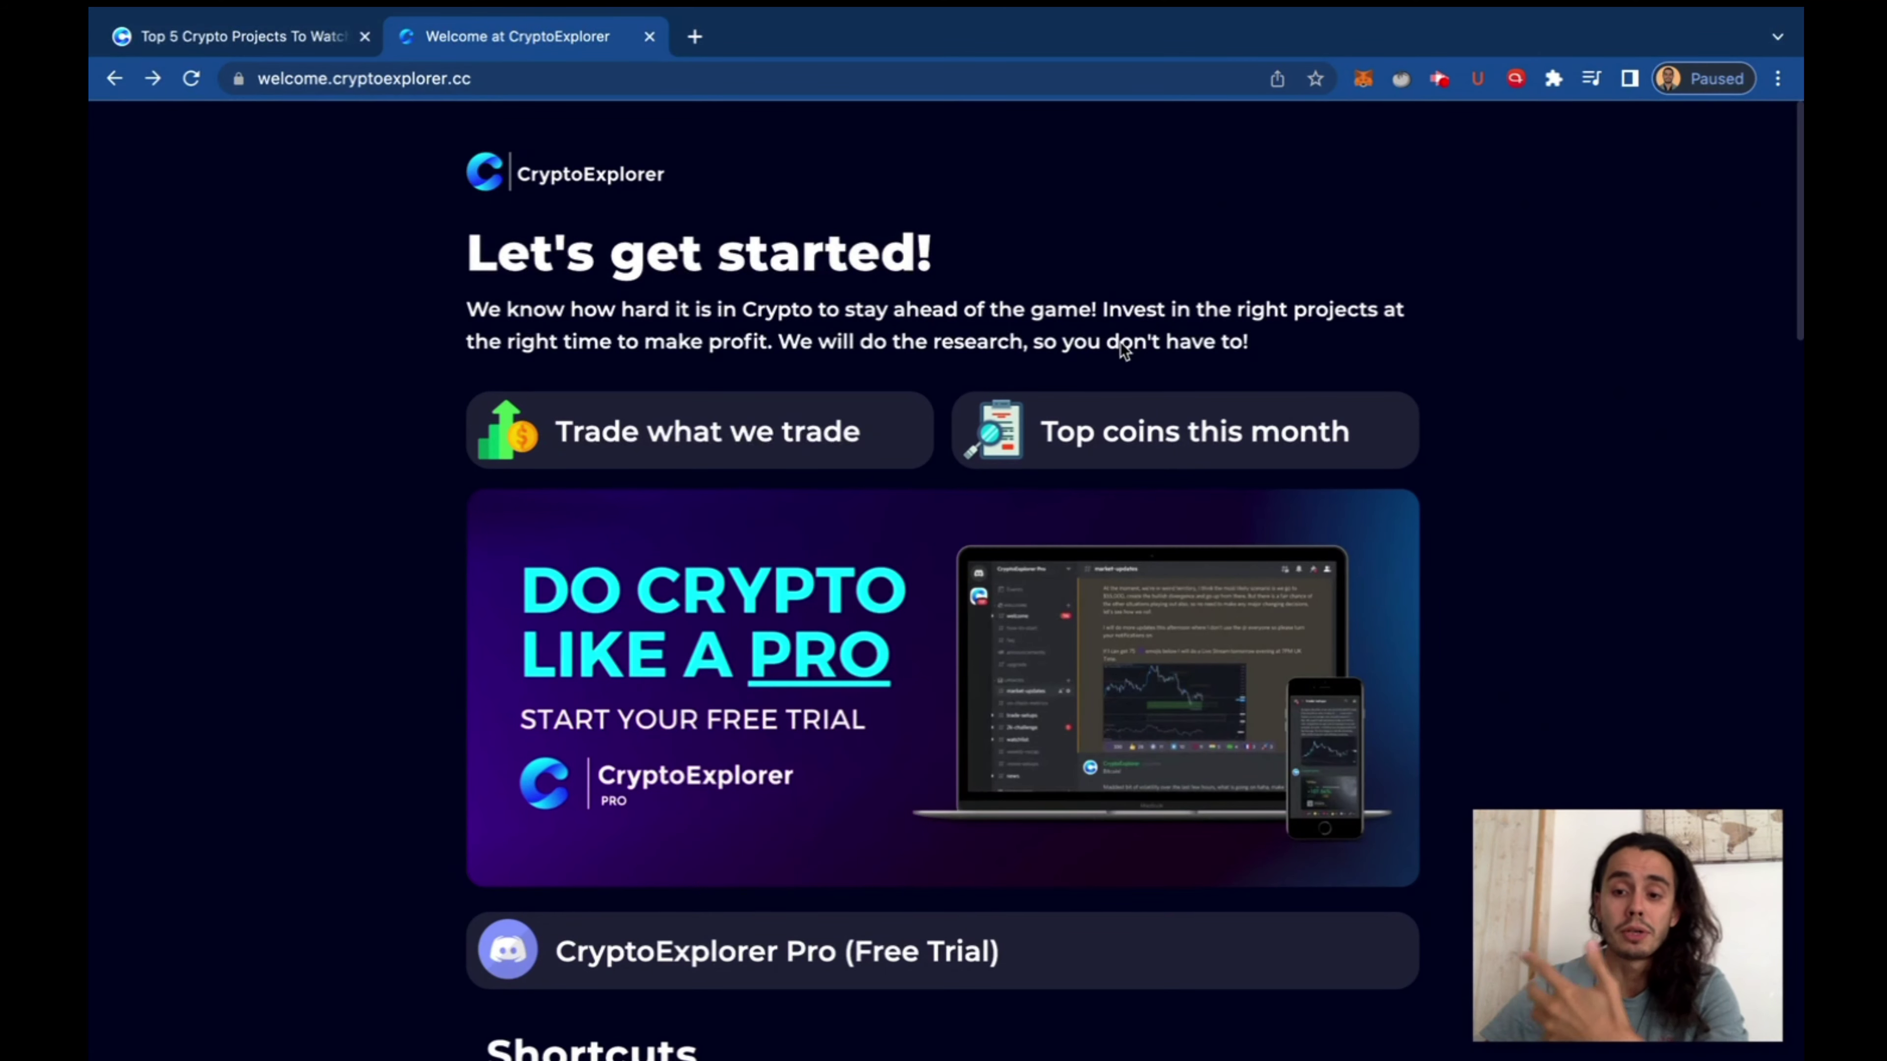
{"action": "left_click", "coordinate": [1027, 290]}
Open 'Top coins this month' and browse the top 5 picks and free PDF report form
{"action": "left_click", "coordinate": [1235, 431]}
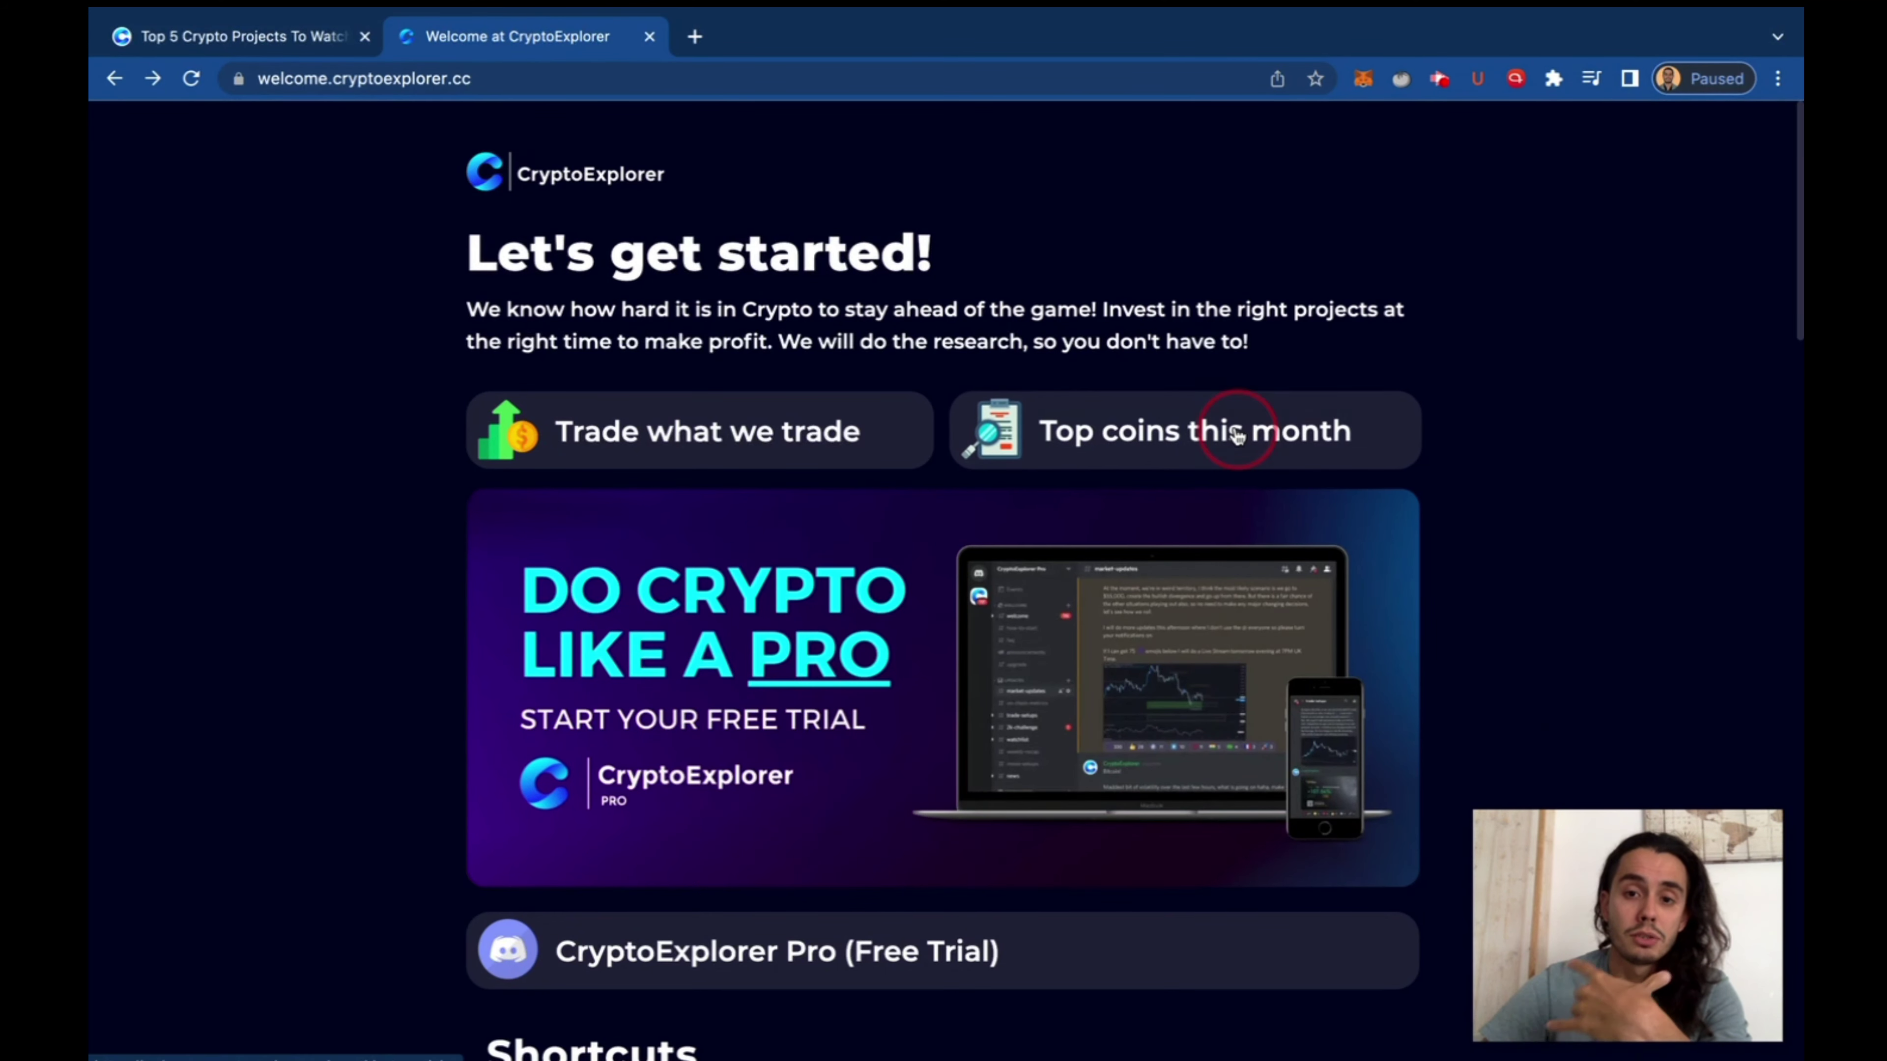
{"action": "scroll", "coordinate": [820, 435], "scroll_direction": "down", "scroll_amount": 5}
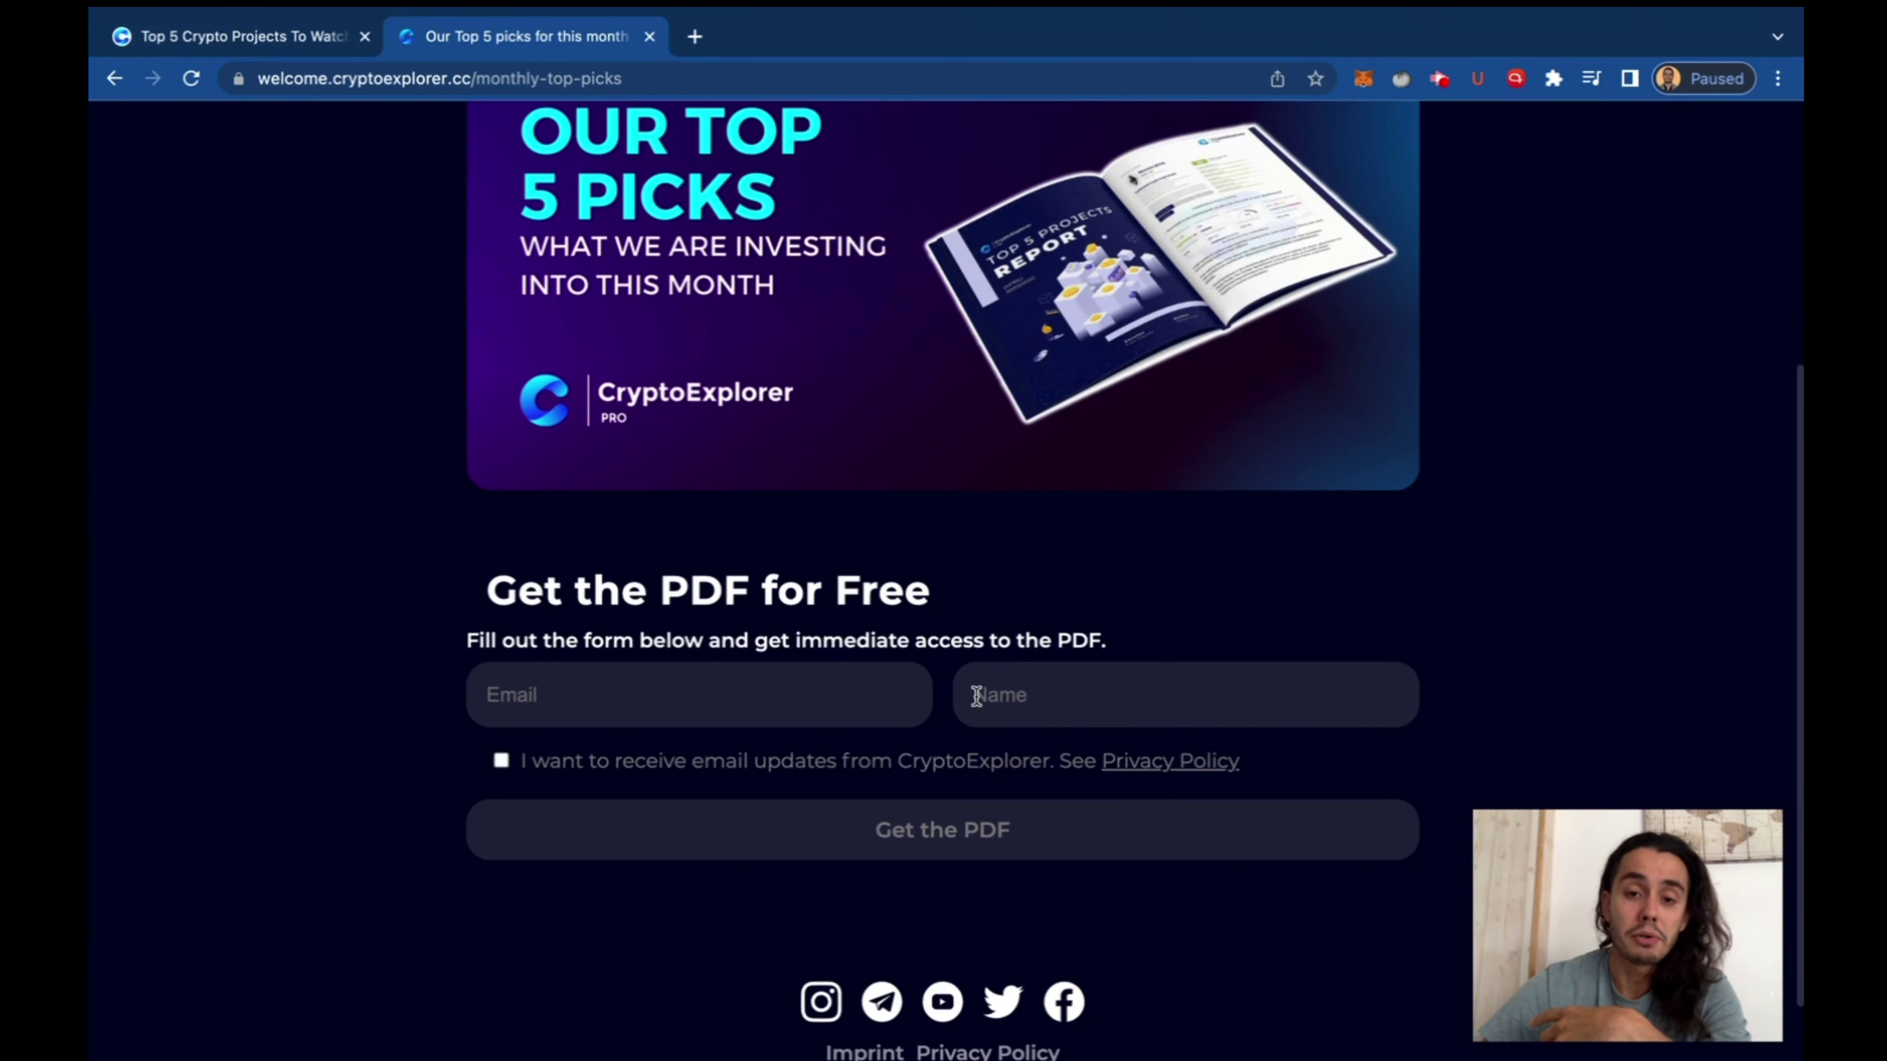
{"action": "scroll", "coordinate": [982, 552], "scroll_direction": "up", "scroll_amount": 3}
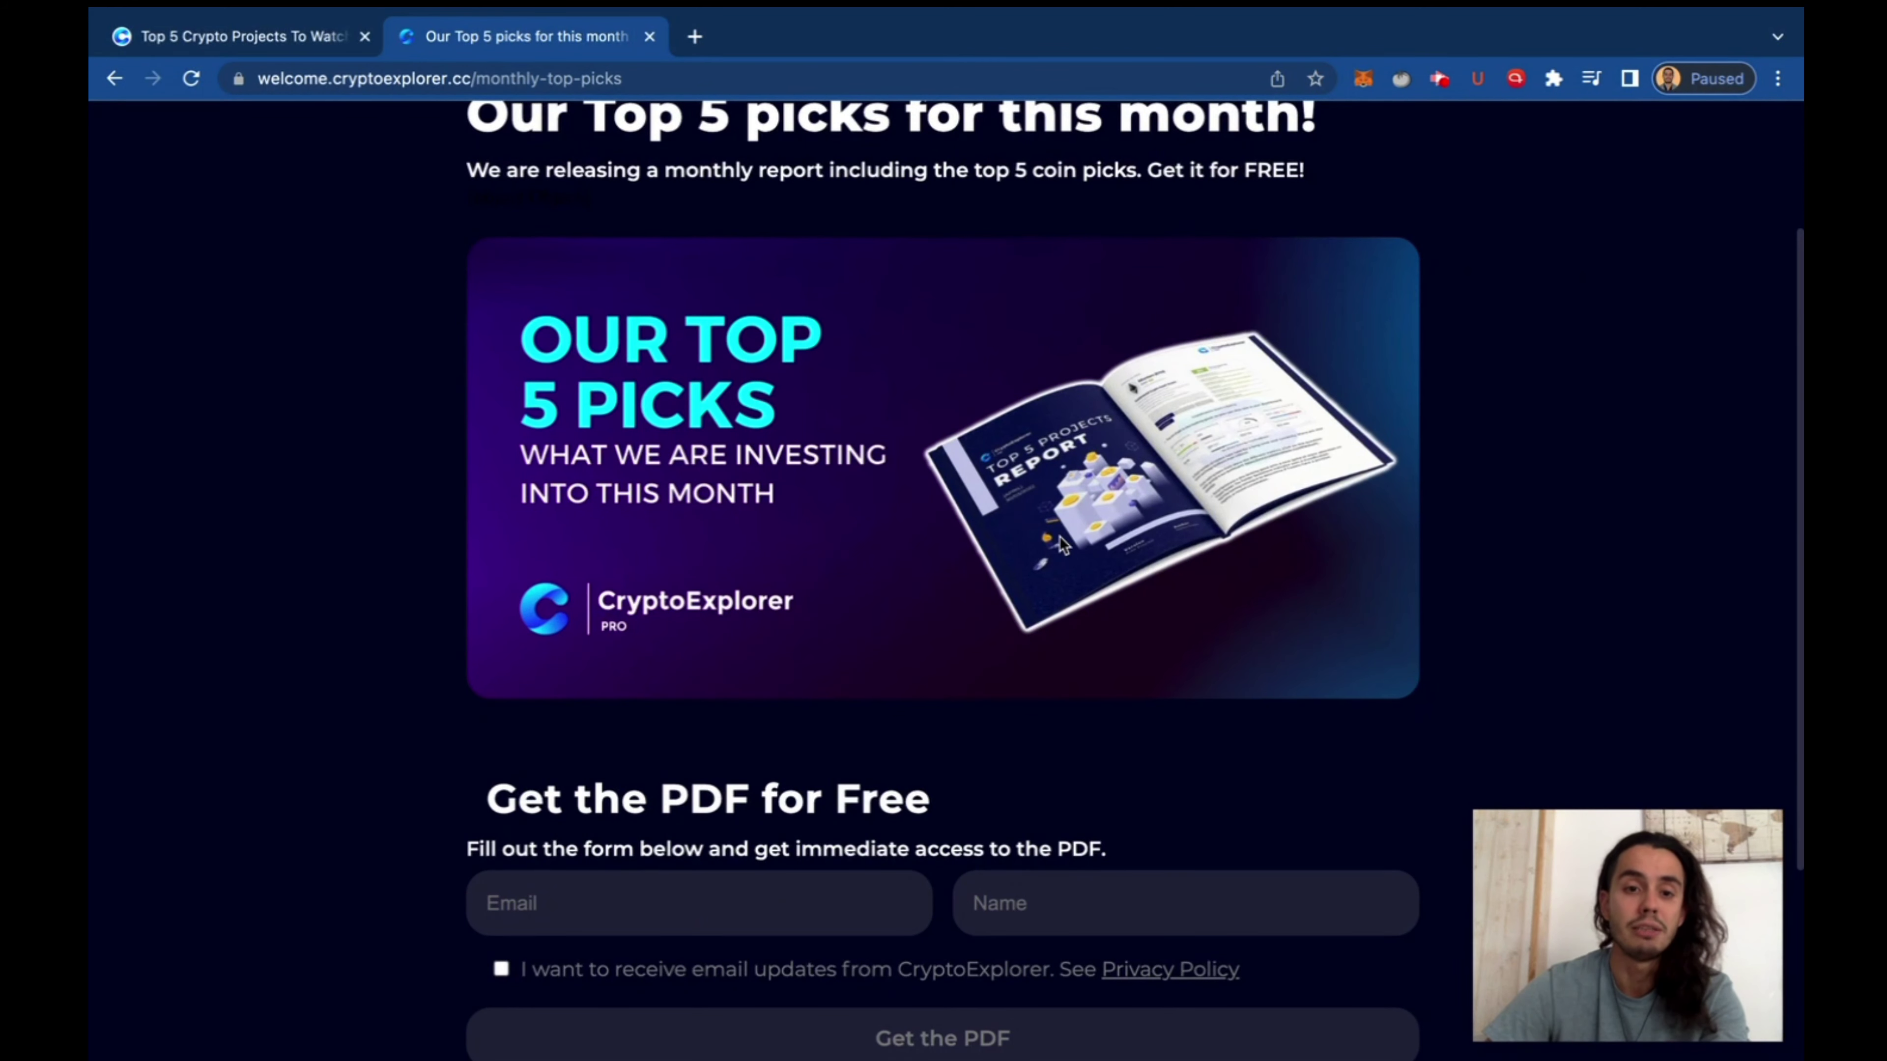
{"action": "scroll", "coordinate": [1056, 637], "scroll_direction": "up", "scroll_amount": 1}
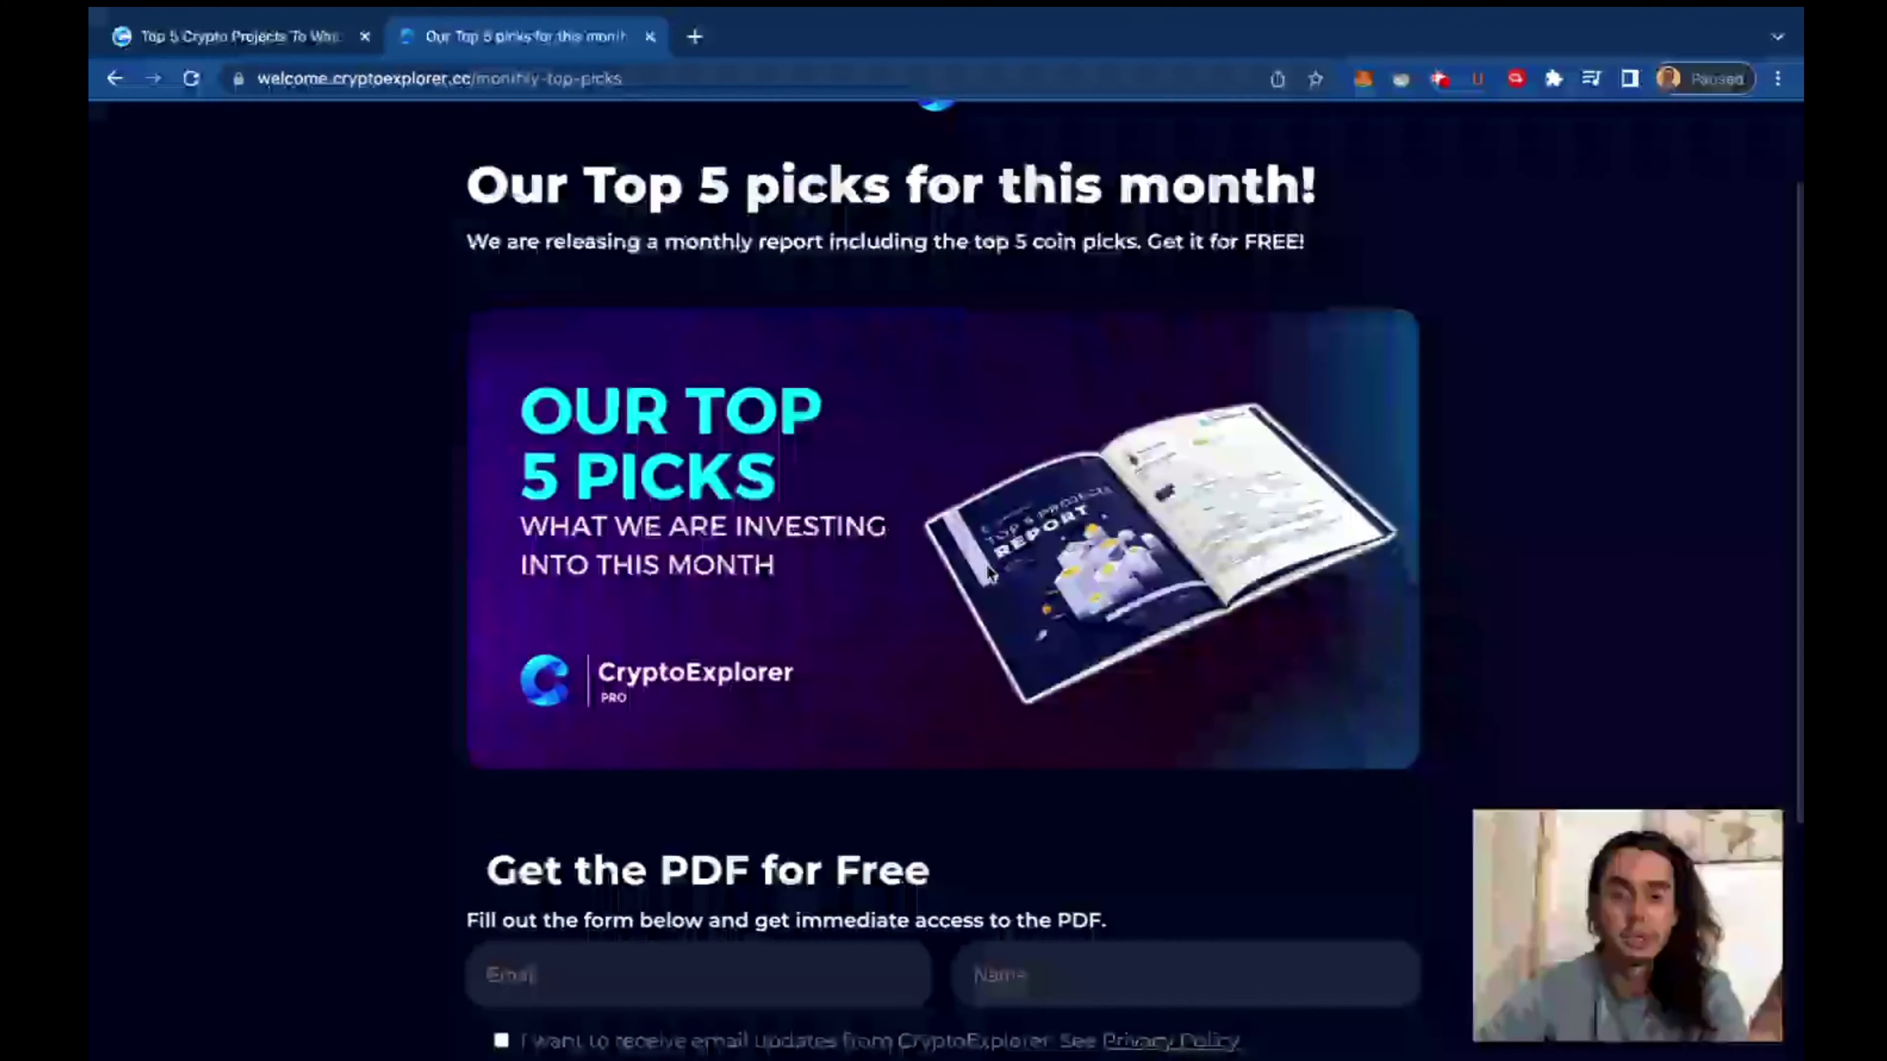
{"action": "scroll", "coordinate": [1058, 690], "scroll_direction": "down", "scroll_amount": 1}
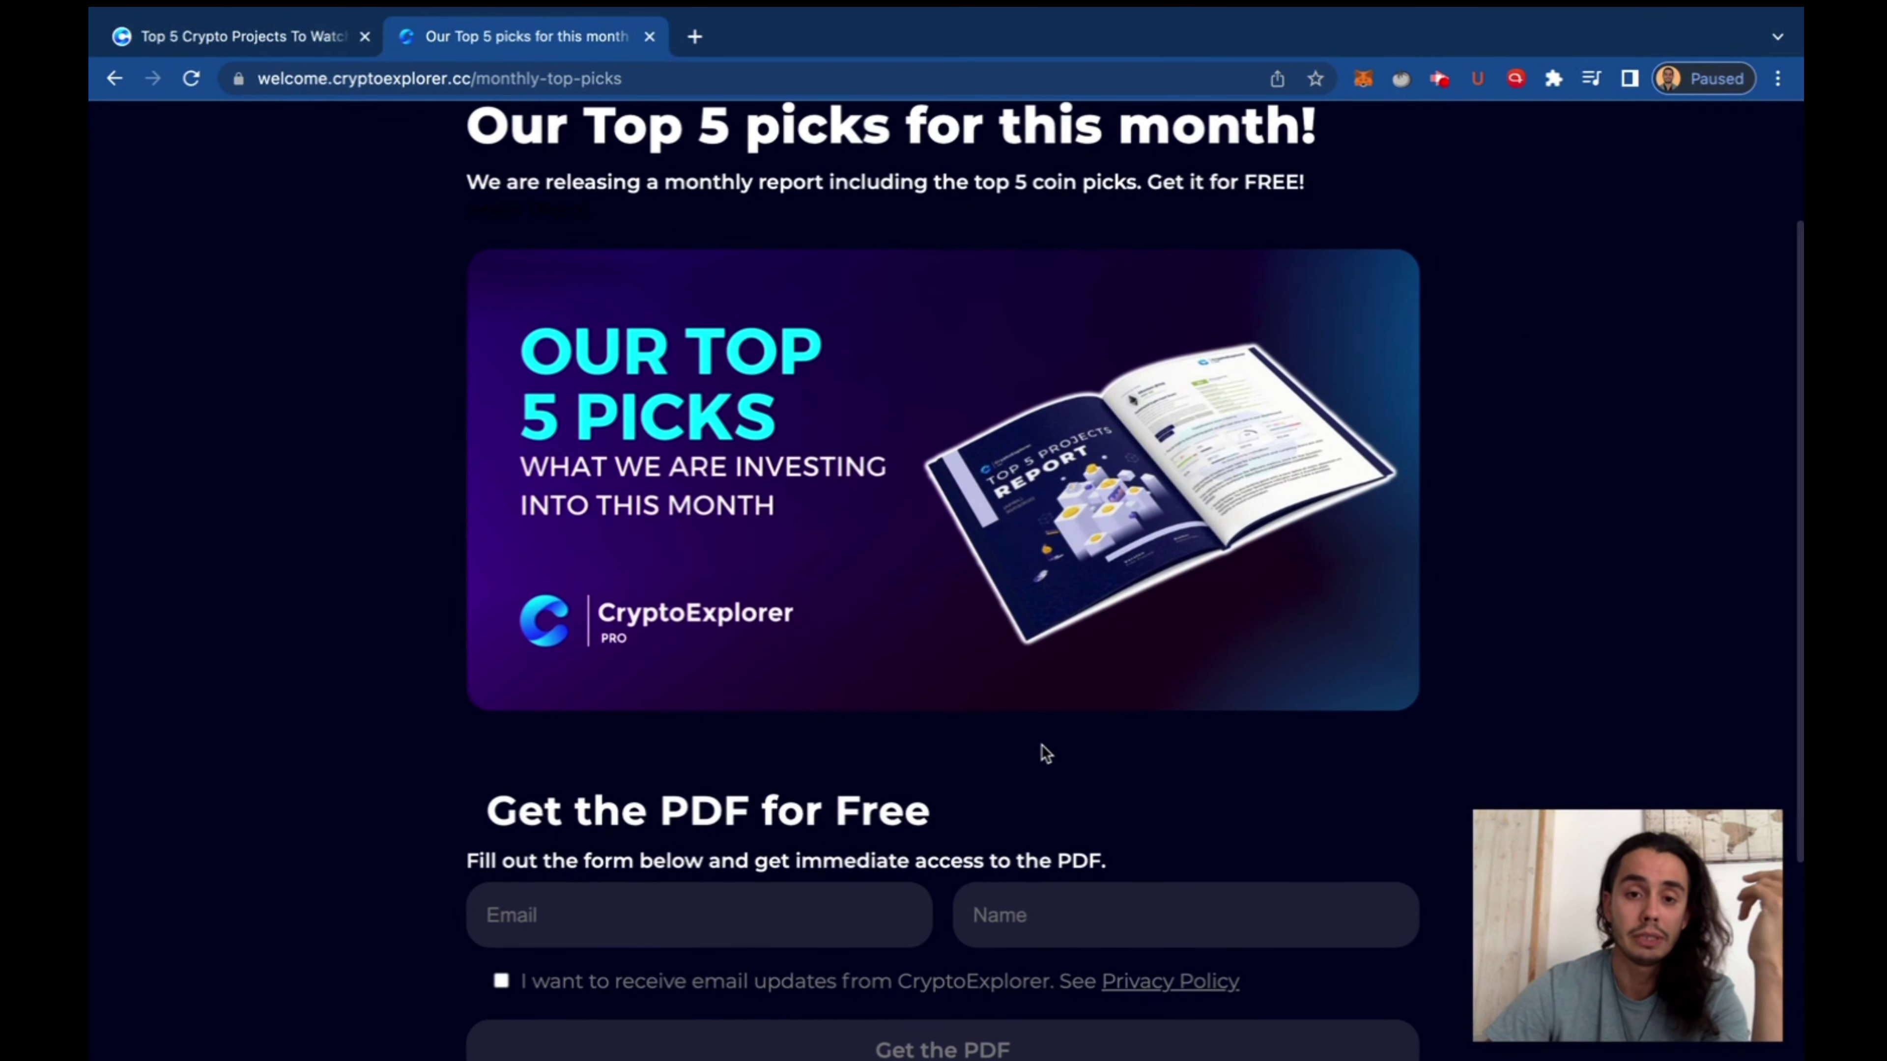
{"action": "scroll", "coordinate": [1045, 731], "scroll_direction": "down", "scroll_amount": 3}
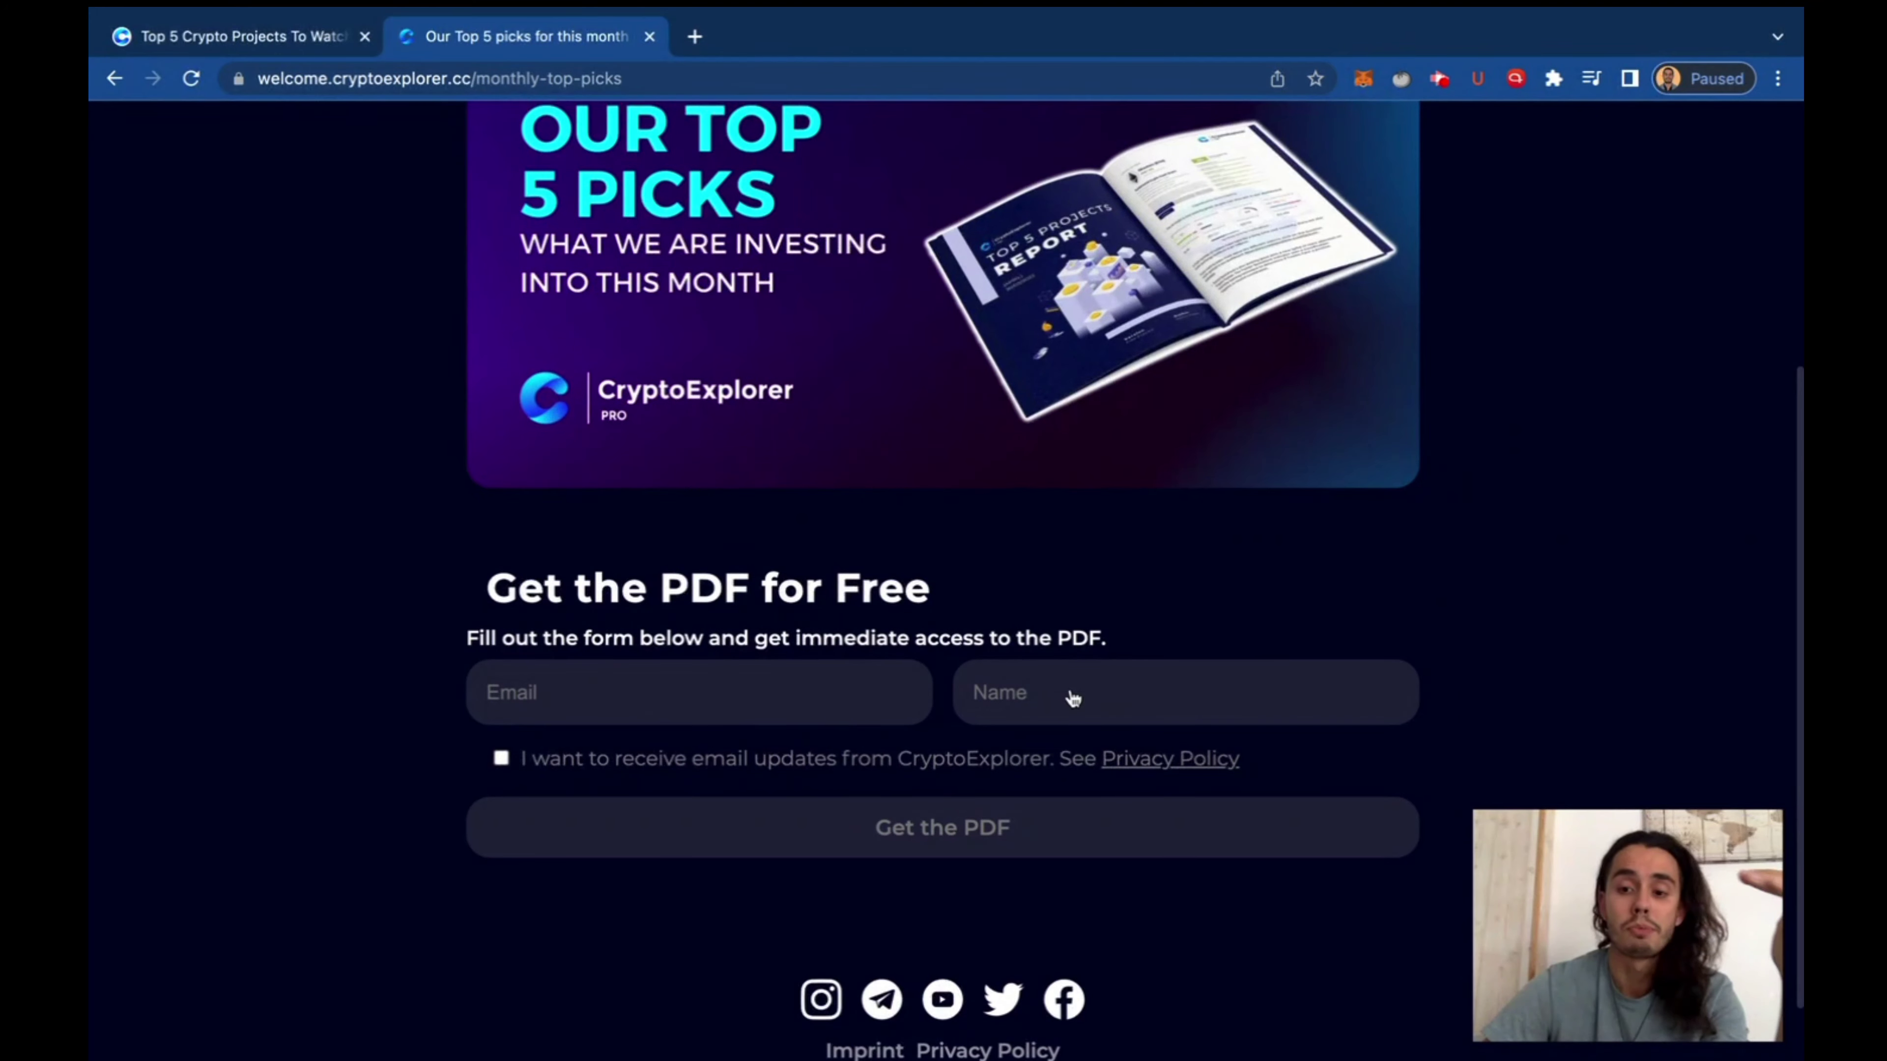
{"action": "scroll", "coordinate": [1064, 668], "scroll_direction": "up", "scroll_amount": 1}
{"action": "scroll", "coordinate": [1057, 632], "scroll_direction": "up", "scroll_amount": 1}
{"action": "scroll", "coordinate": [1066, 619], "scroll_direction": "up", "scroll_amount": 3}
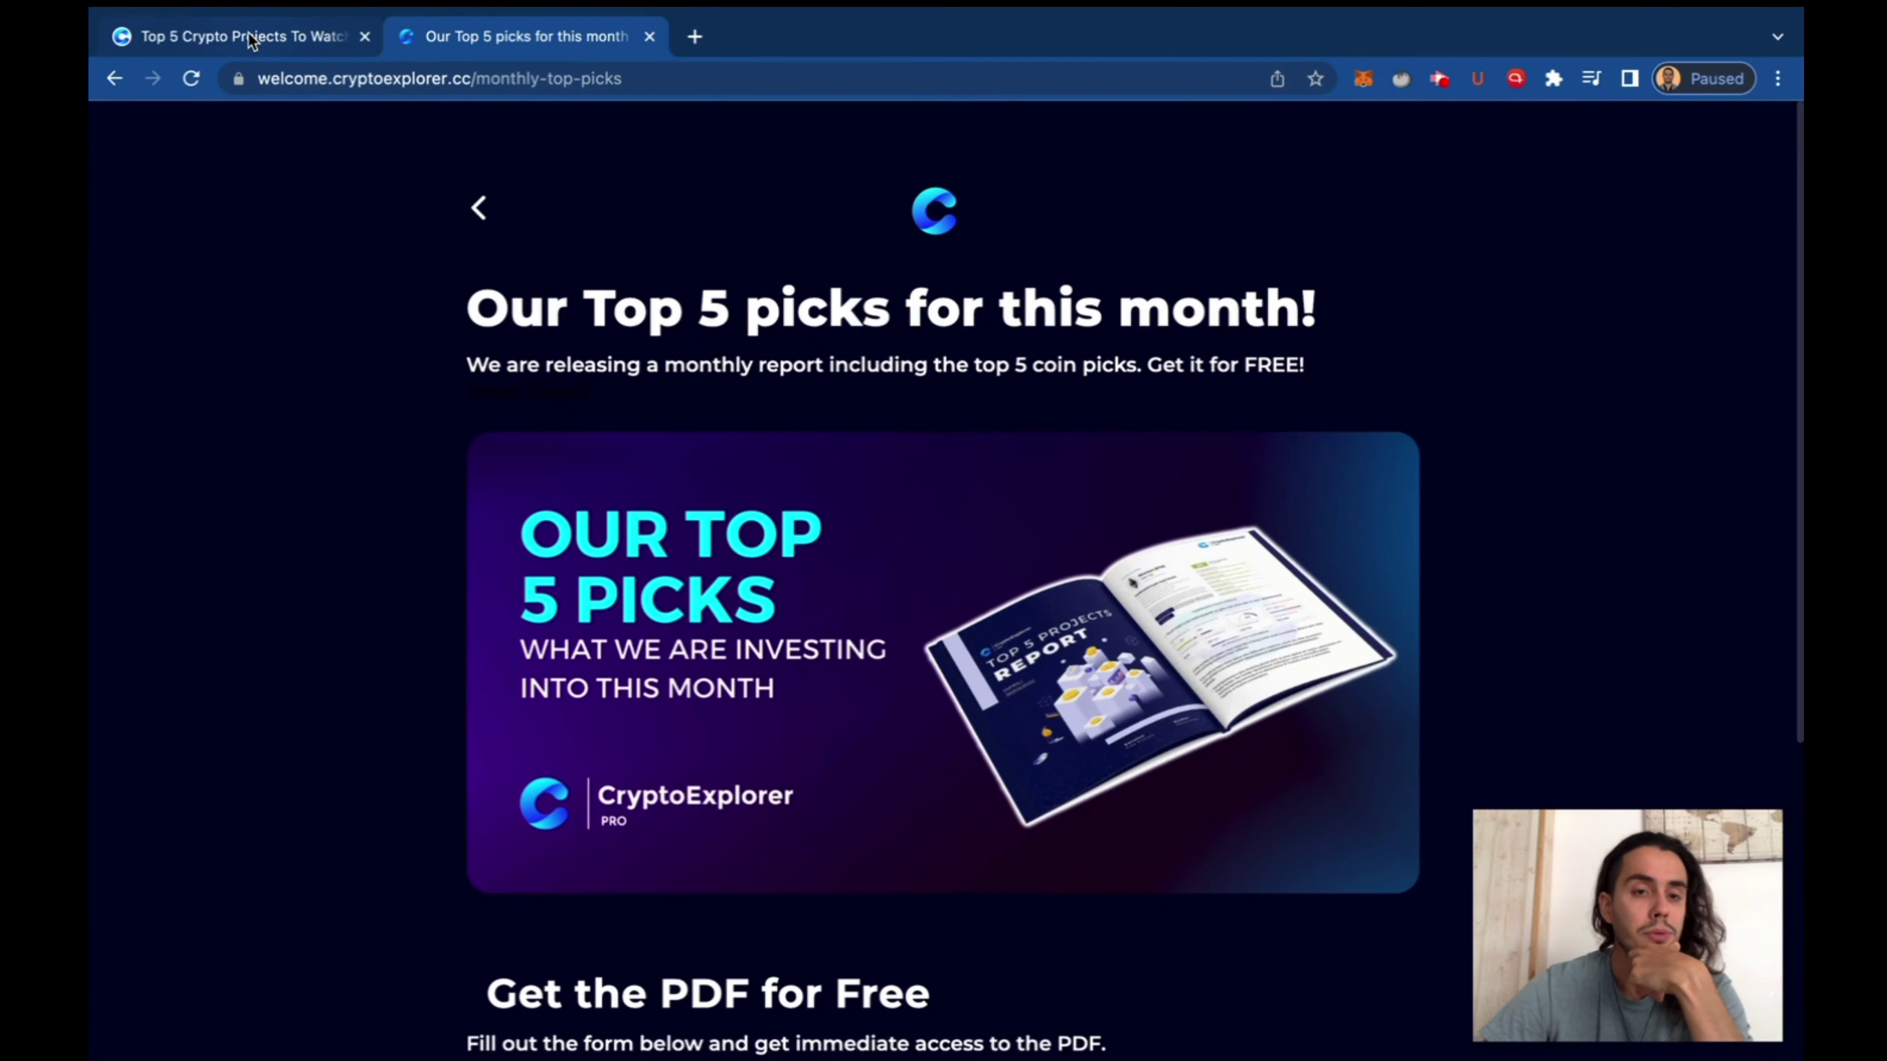
Switch to the May 2022 article and highlight the members-only 10X Token and fifth project lines
{"action": "left_click", "coordinate": [253, 35]}
{"action": "scroll", "coordinate": [874, 538], "scroll_direction": "down", "scroll_amount": 1}
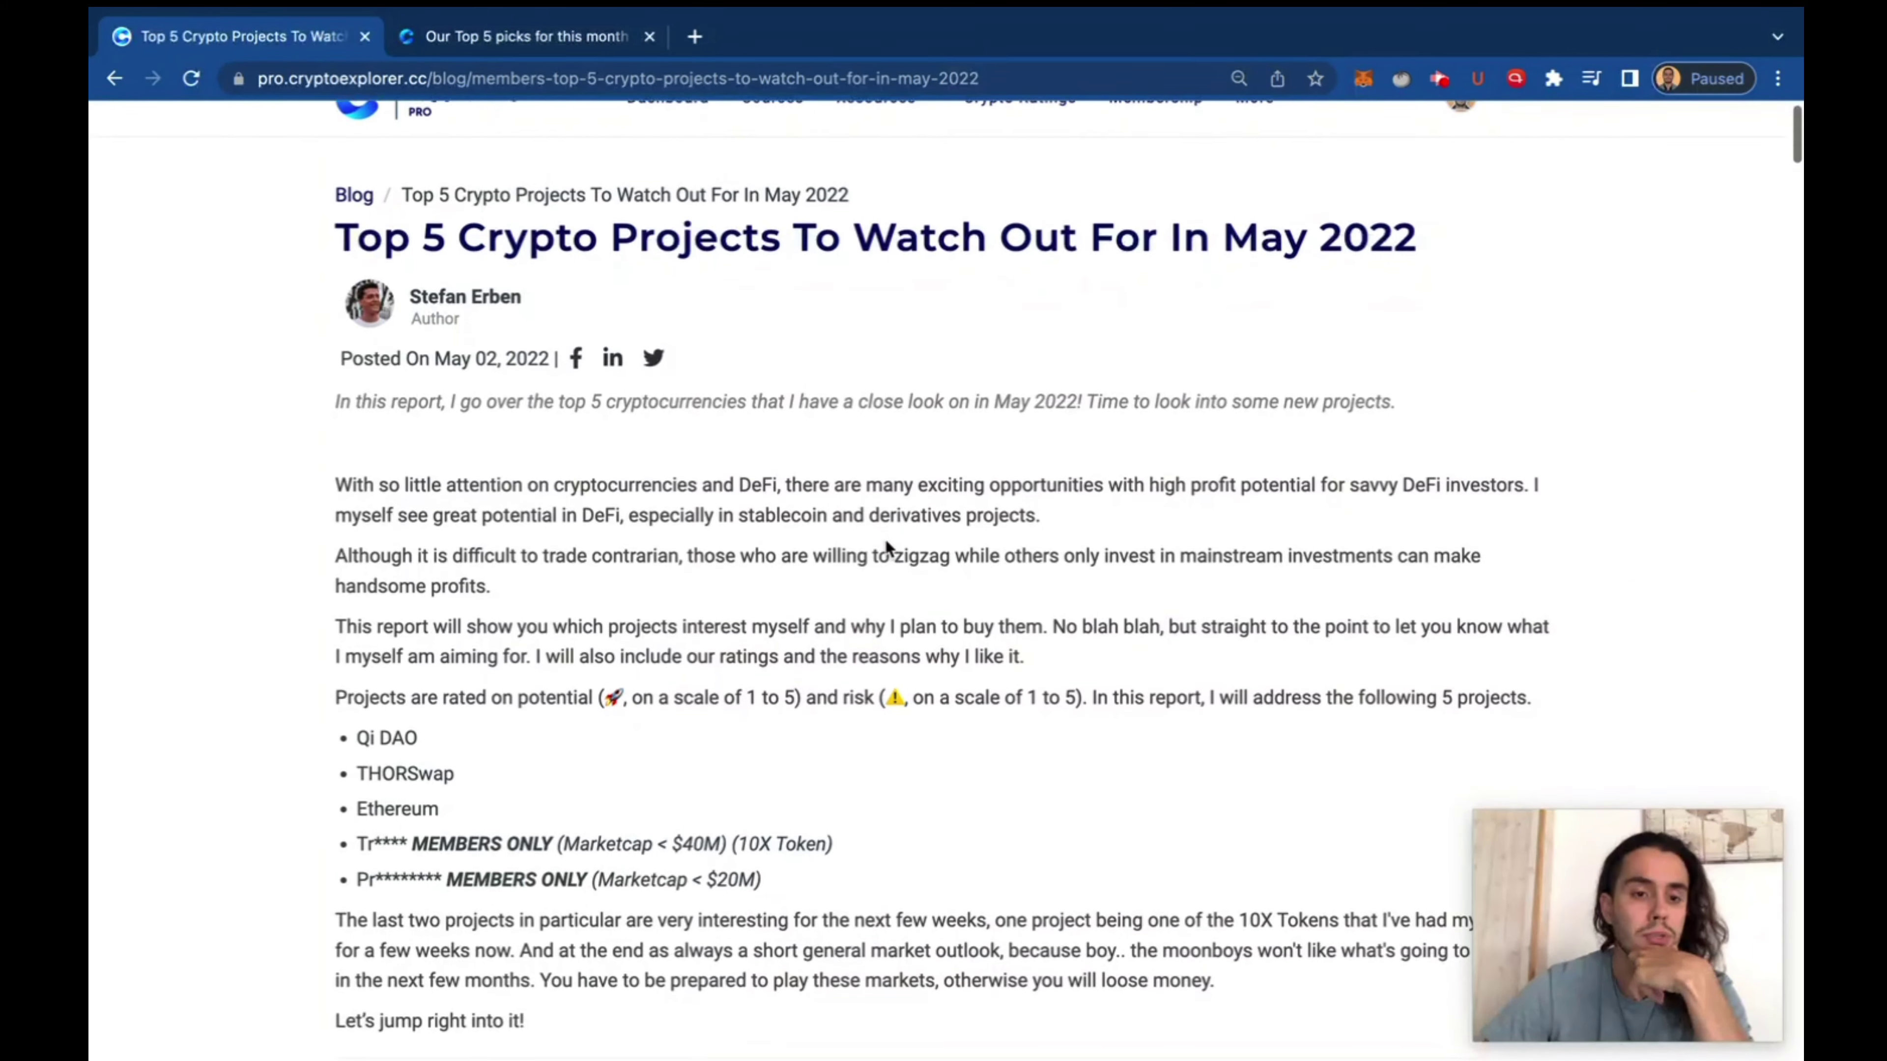
{"action": "scroll", "coordinate": [889, 531], "scroll_direction": "down", "scroll_amount": 1}
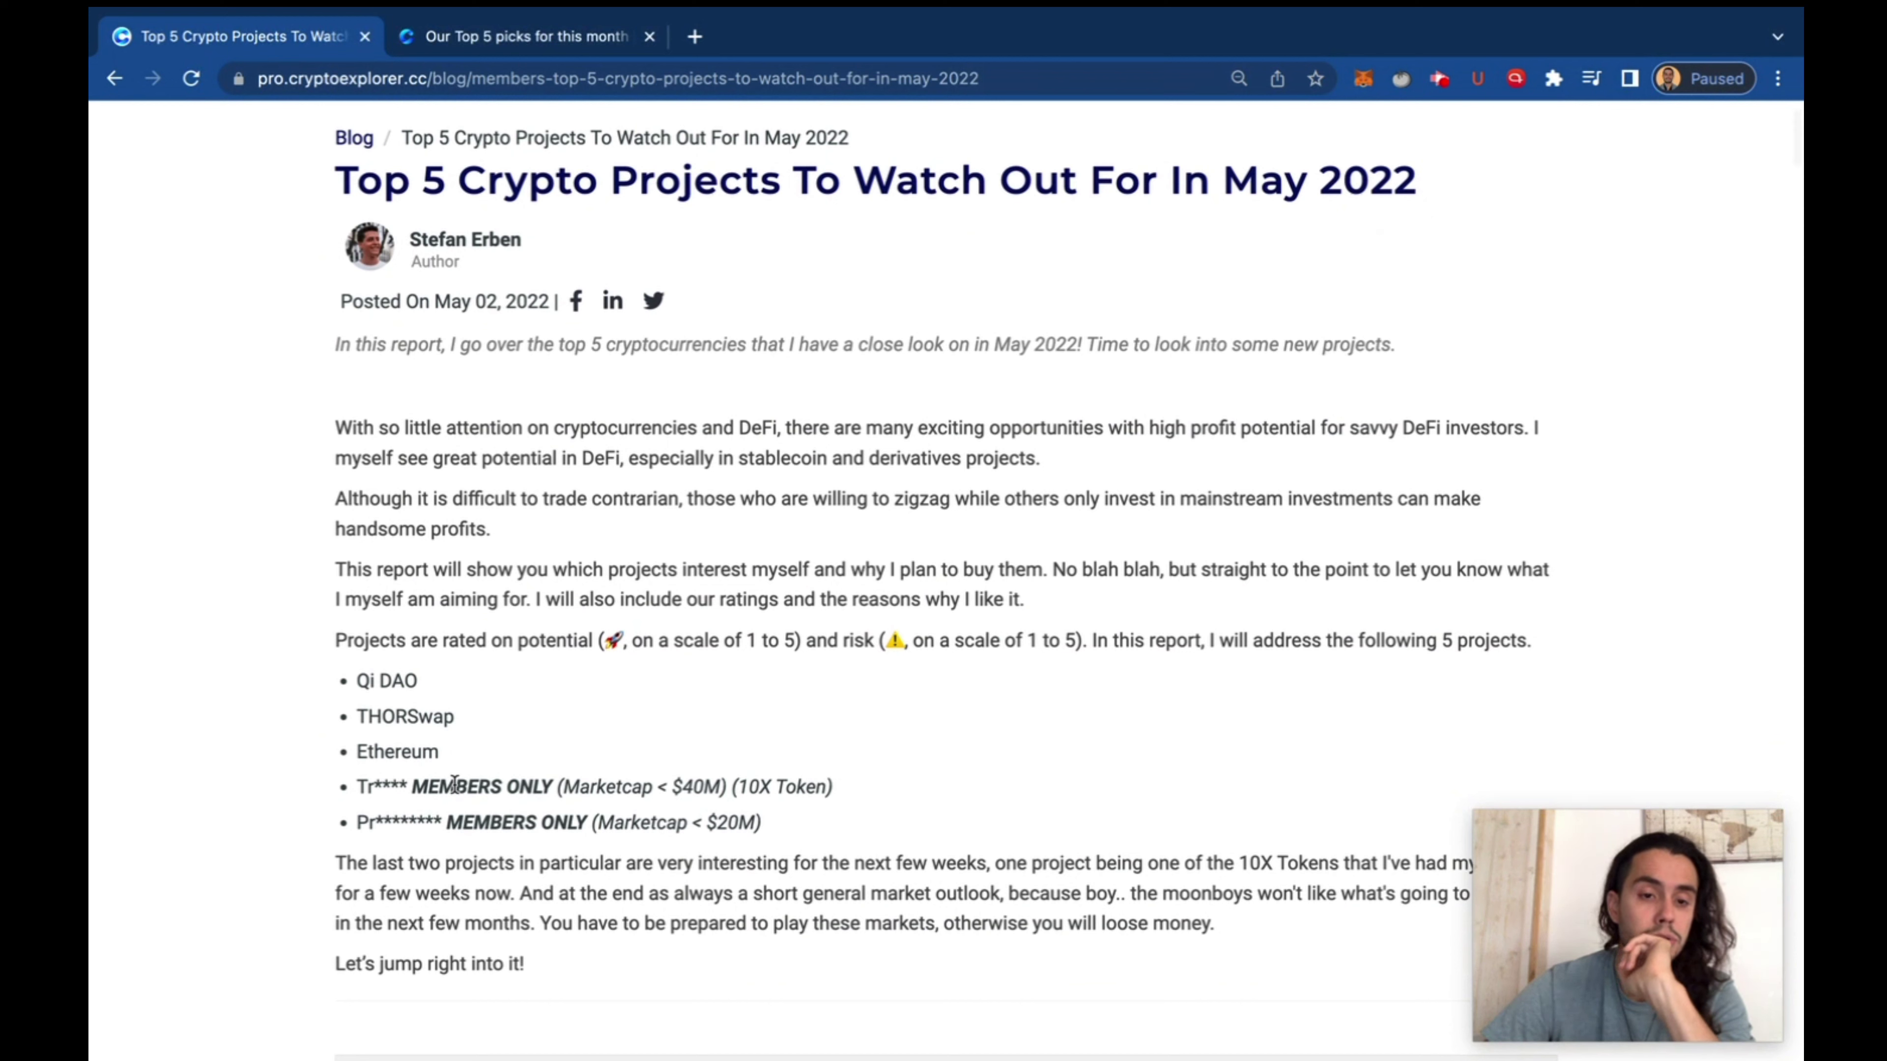
{"action": "left_click_drag", "start_coordinate": [358, 788], "coordinate": [836, 789]}
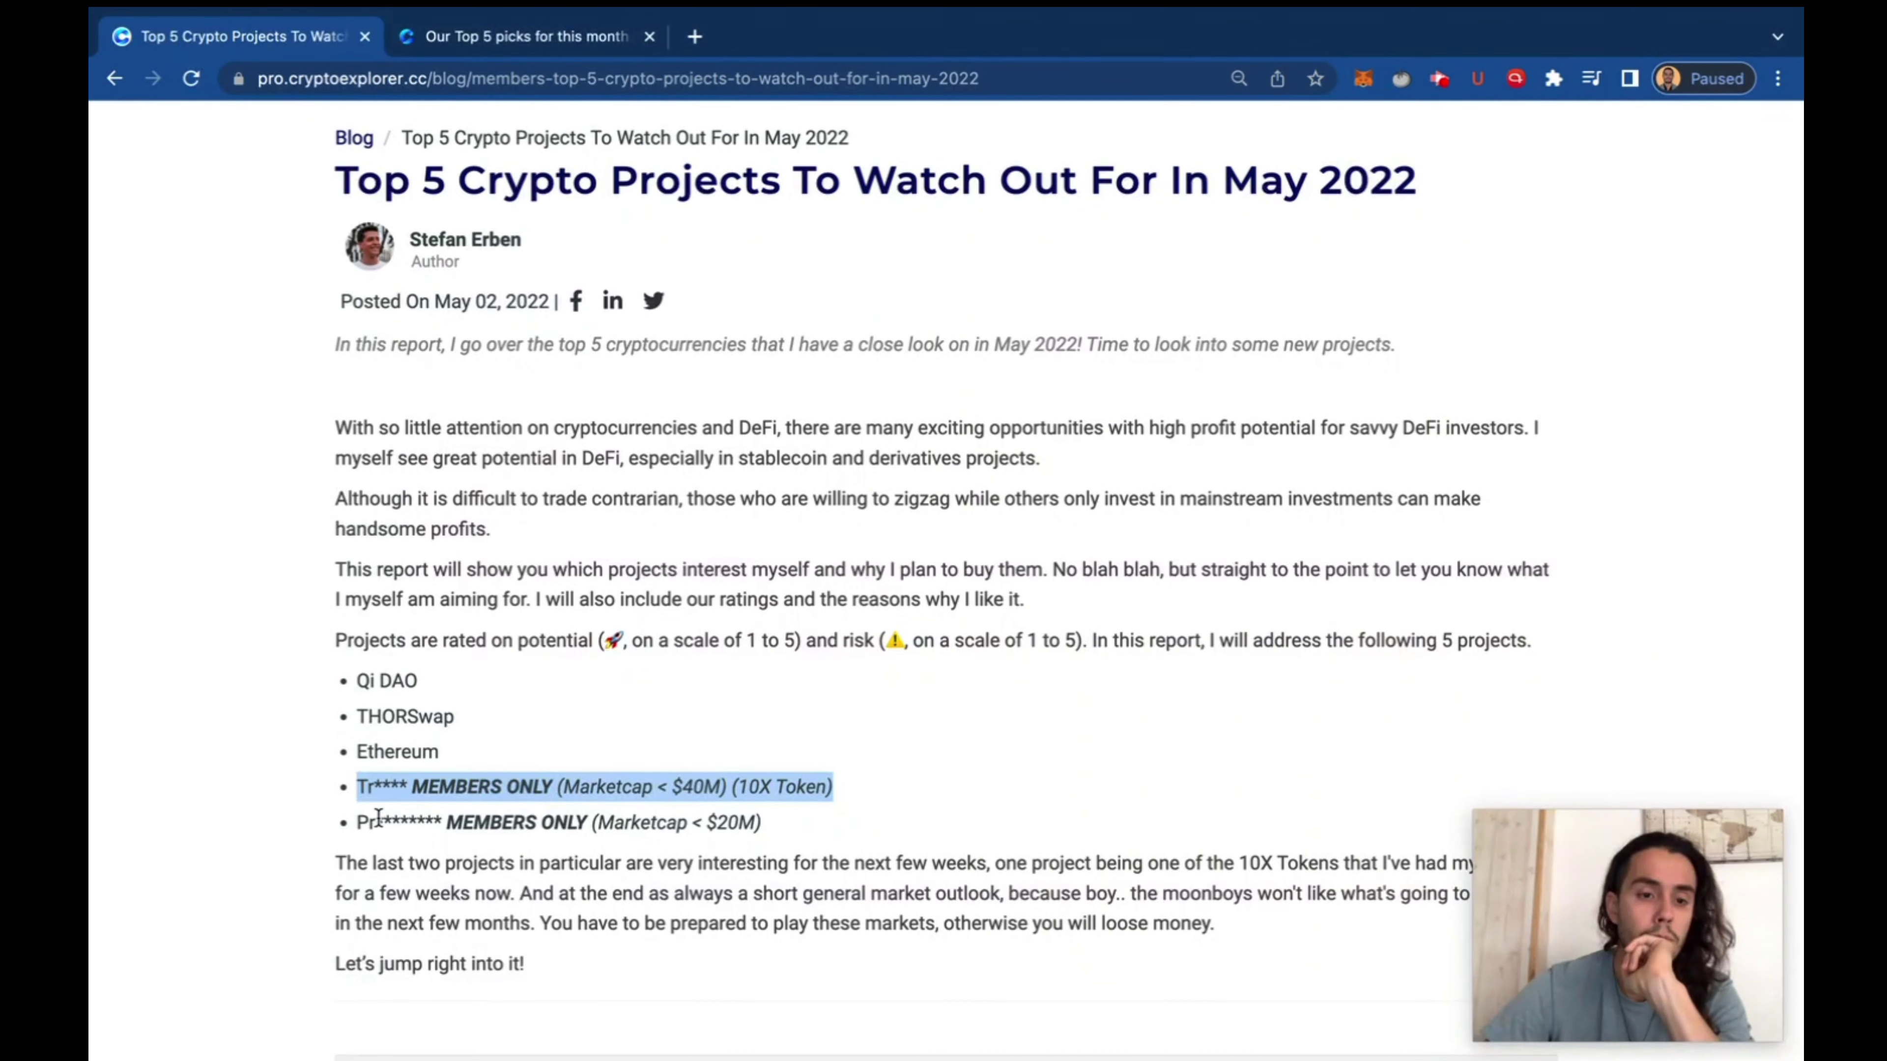
{"action": "left_click_drag", "start_coordinate": [357, 821], "coordinate": [825, 837]}
{"action": "left_click", "coordinate": [704, 770]}
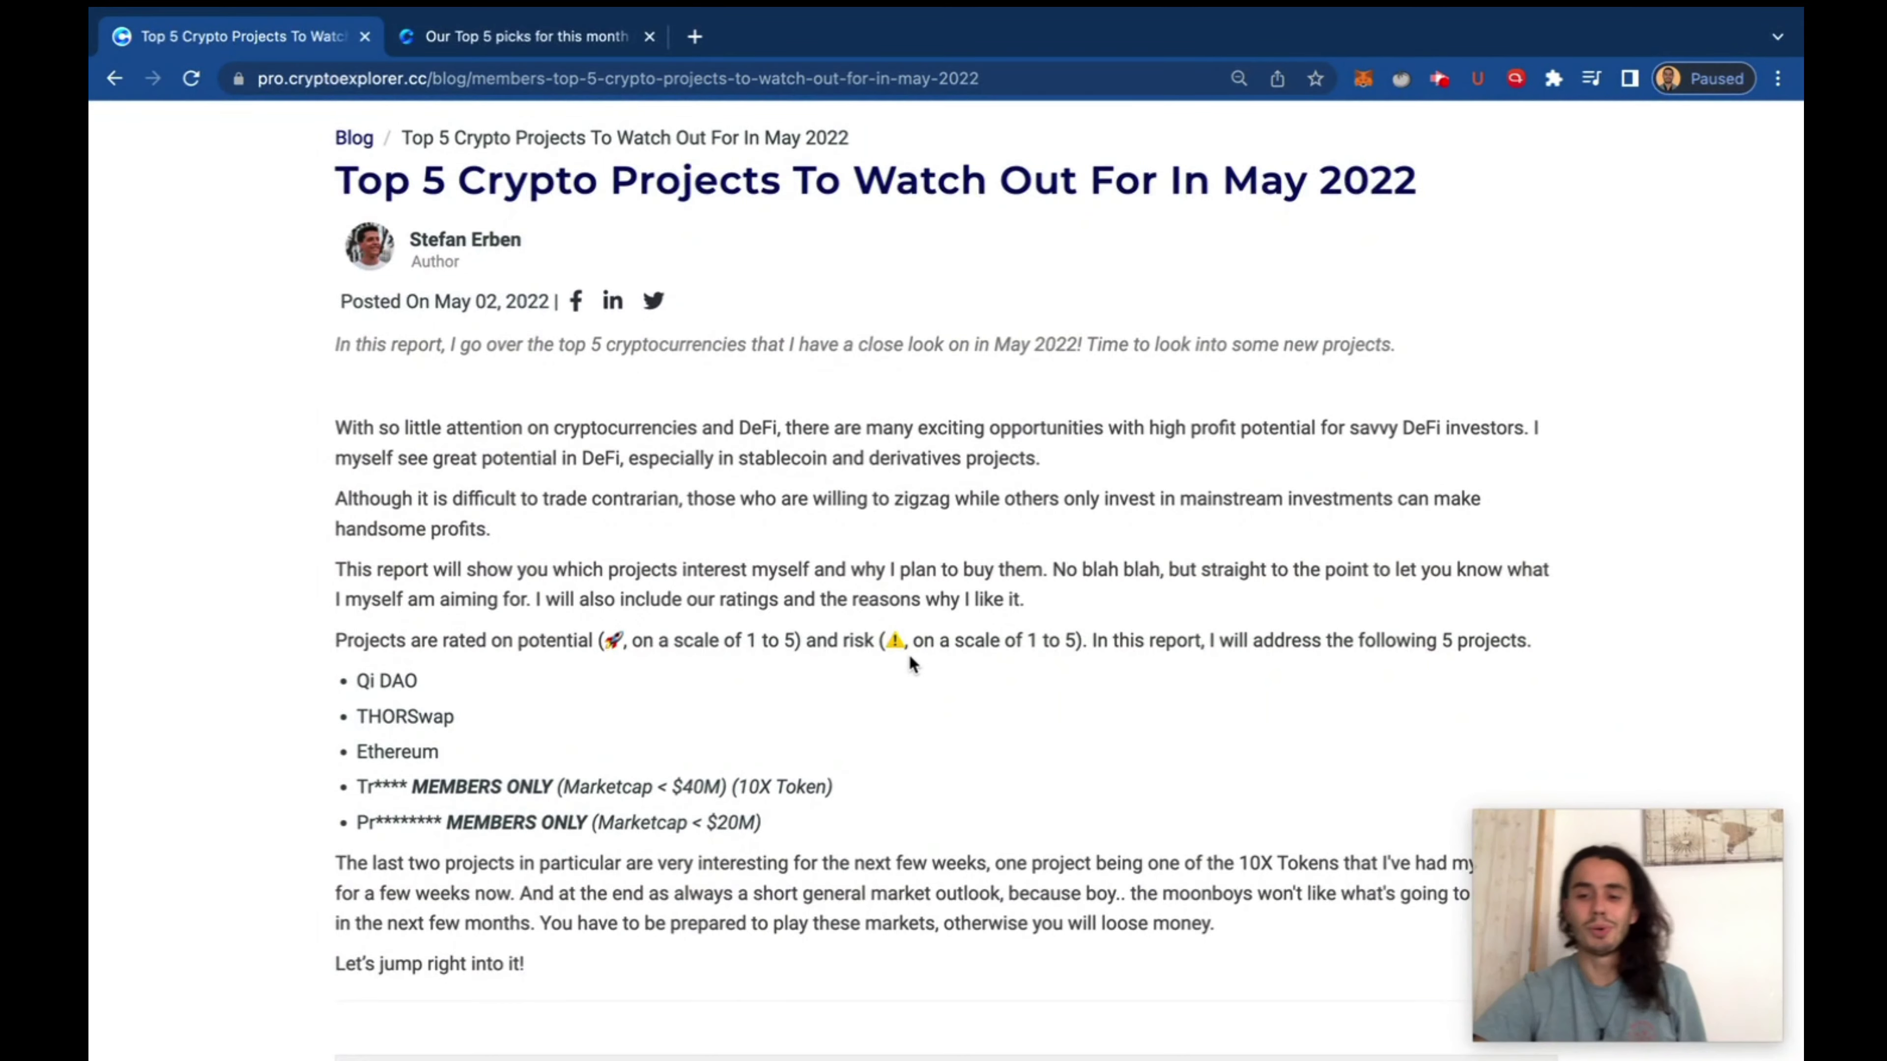
Scroll down to the Tracer DAO section and highlight its heading
{"action": "scroll", "coordinate": [913, 651], "scroll_direction": "down", "scroll_amount": 20}
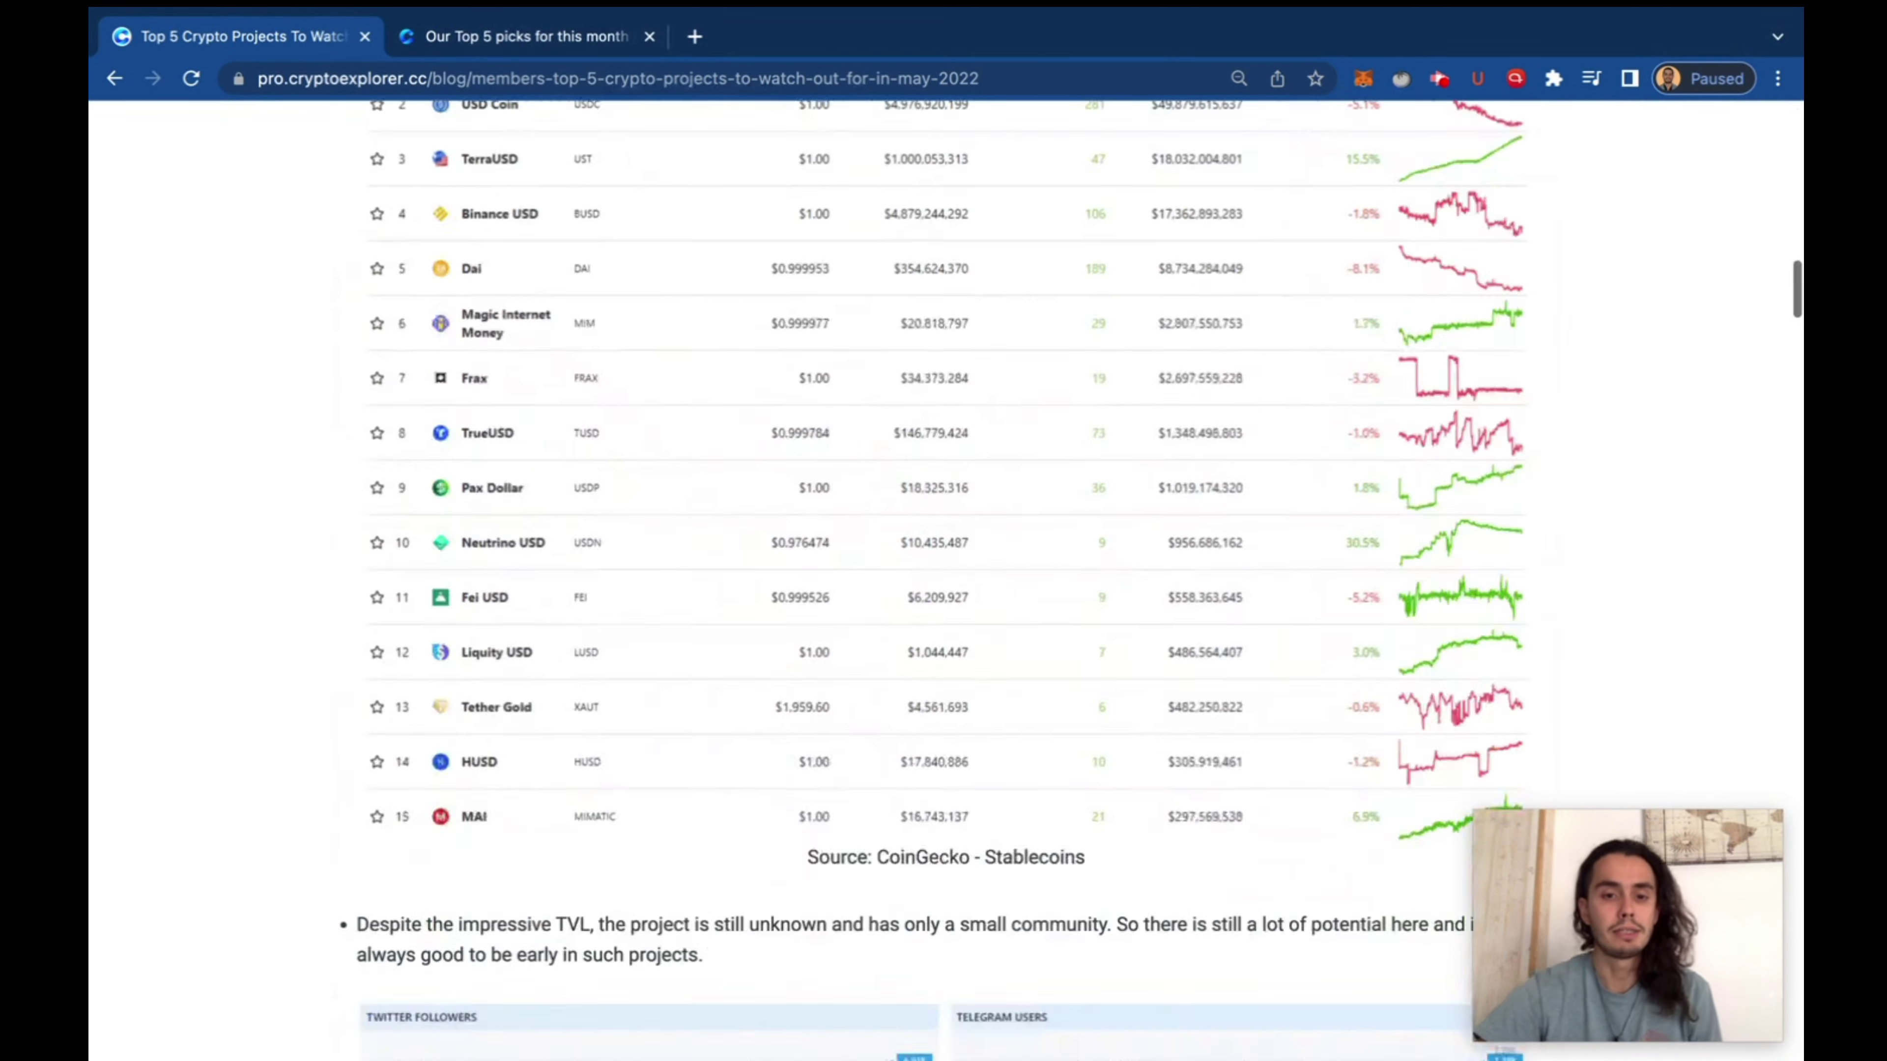
{"action": "scroll", "coordinate": [921, 561], "scroll_direction": "down", "scroll_amount": 20}
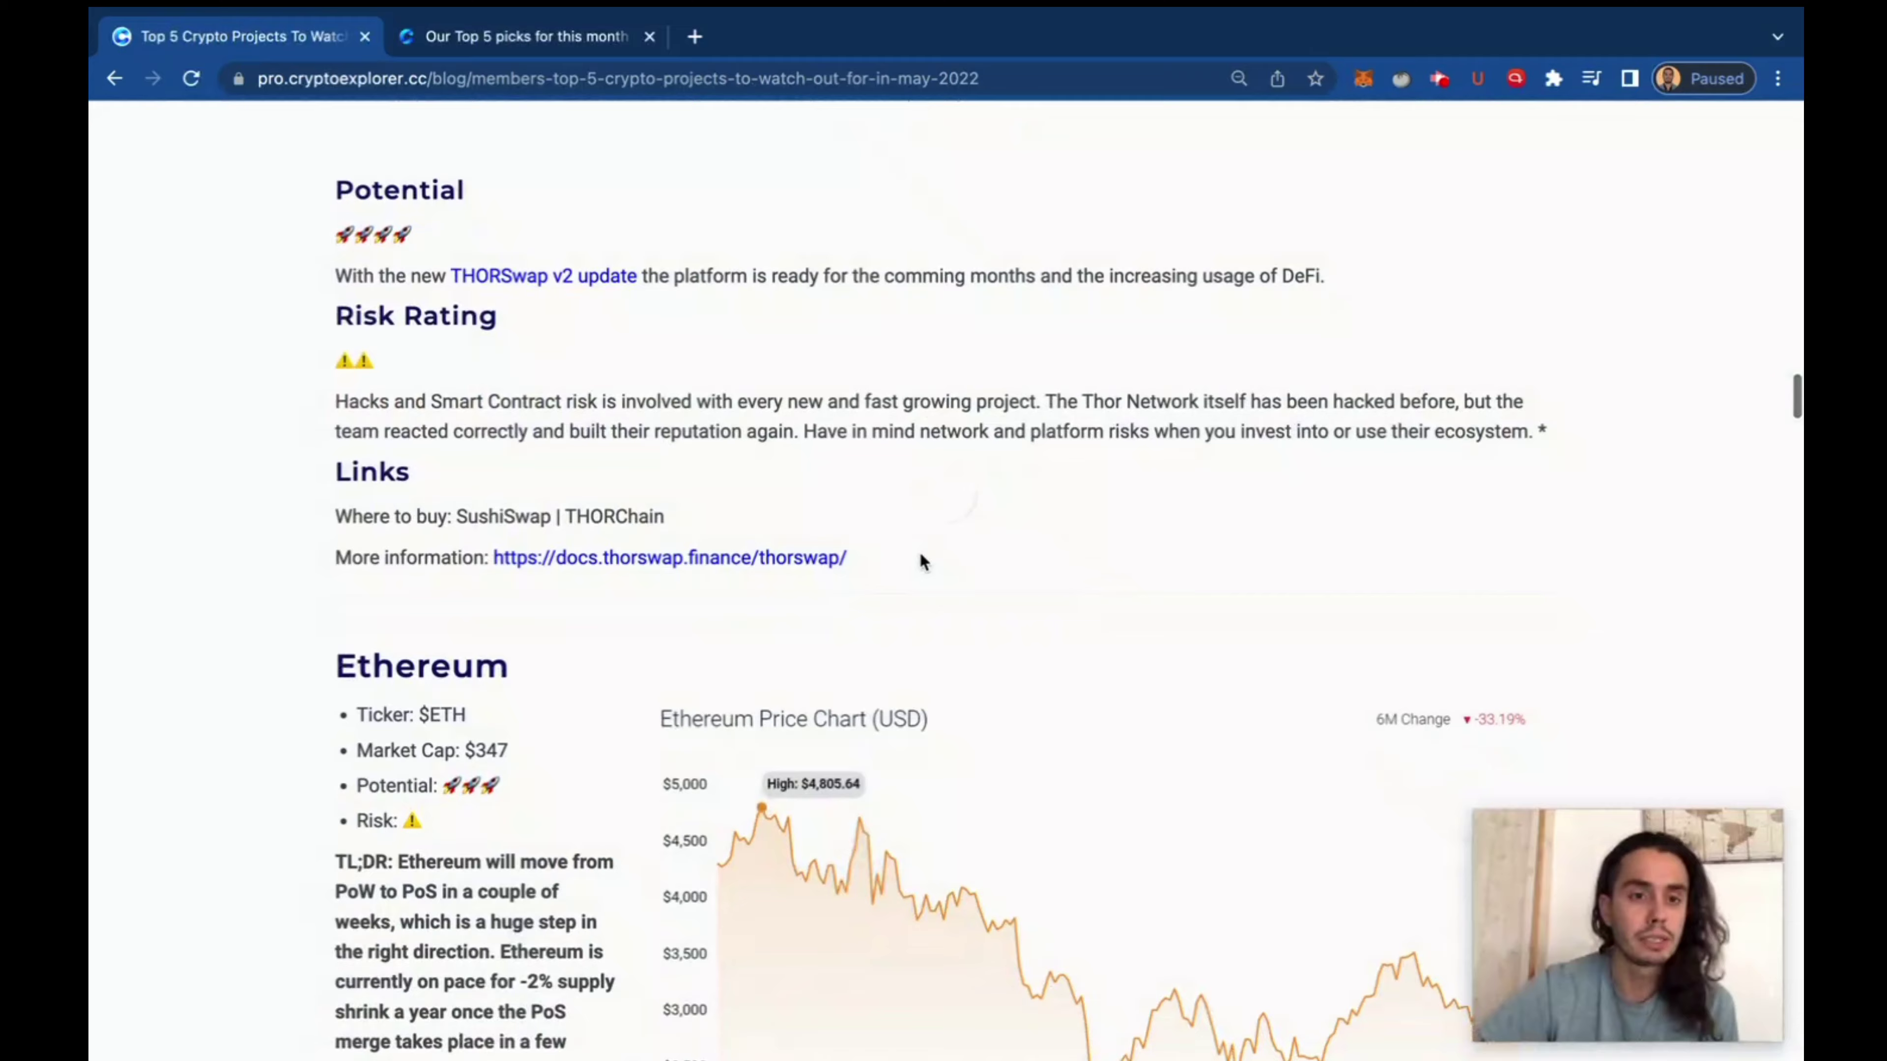
{"action": "scroll", "coordinate": [921, 562], "scroll_direction": "down", "scroll_amount": 20}
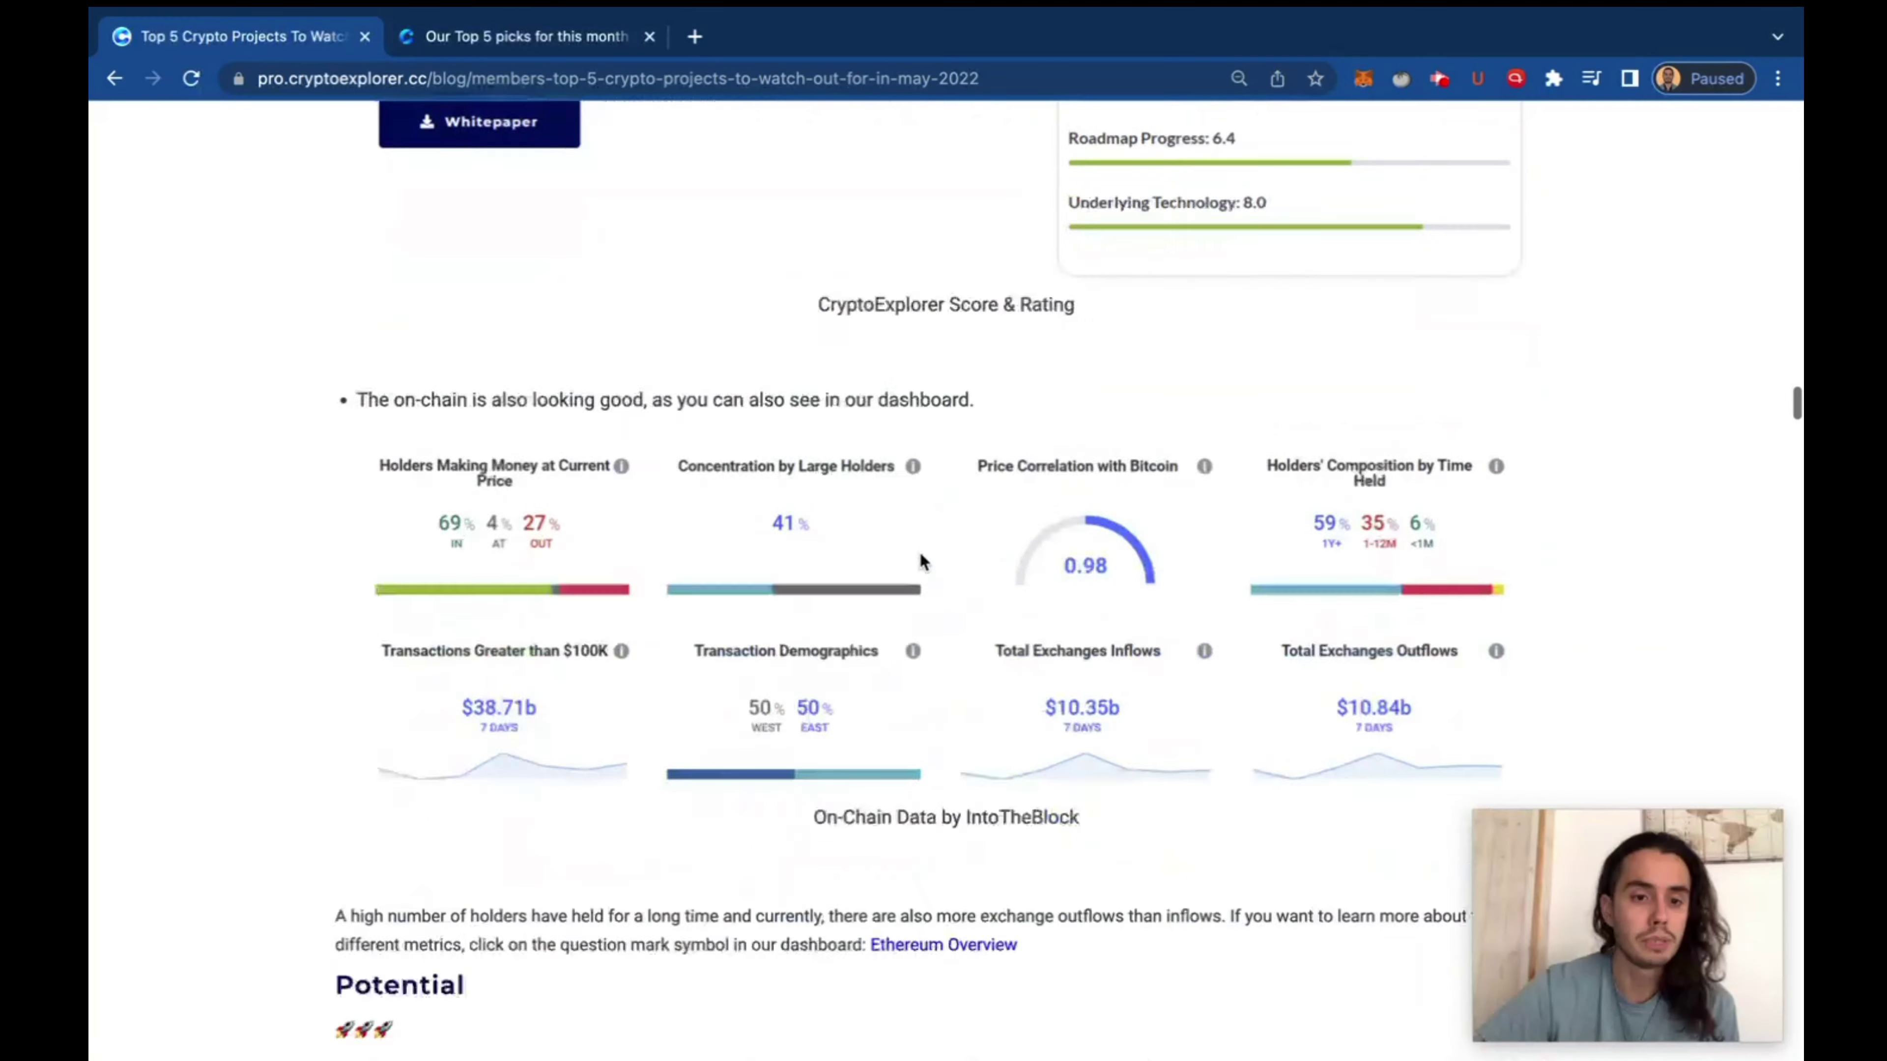
{"action": "scroll", "coordinate": [920, 561], "scroll_direction": "down", "scroll_amount": 15}
{"action": "scroll", "coordinate": [920, 562], "scroll_direction": "up", "scroll_amount": 2}
{"action": "scroll", "coordinate": [920, 561], "scroll_direction": "down", "scroll_amount": 5}
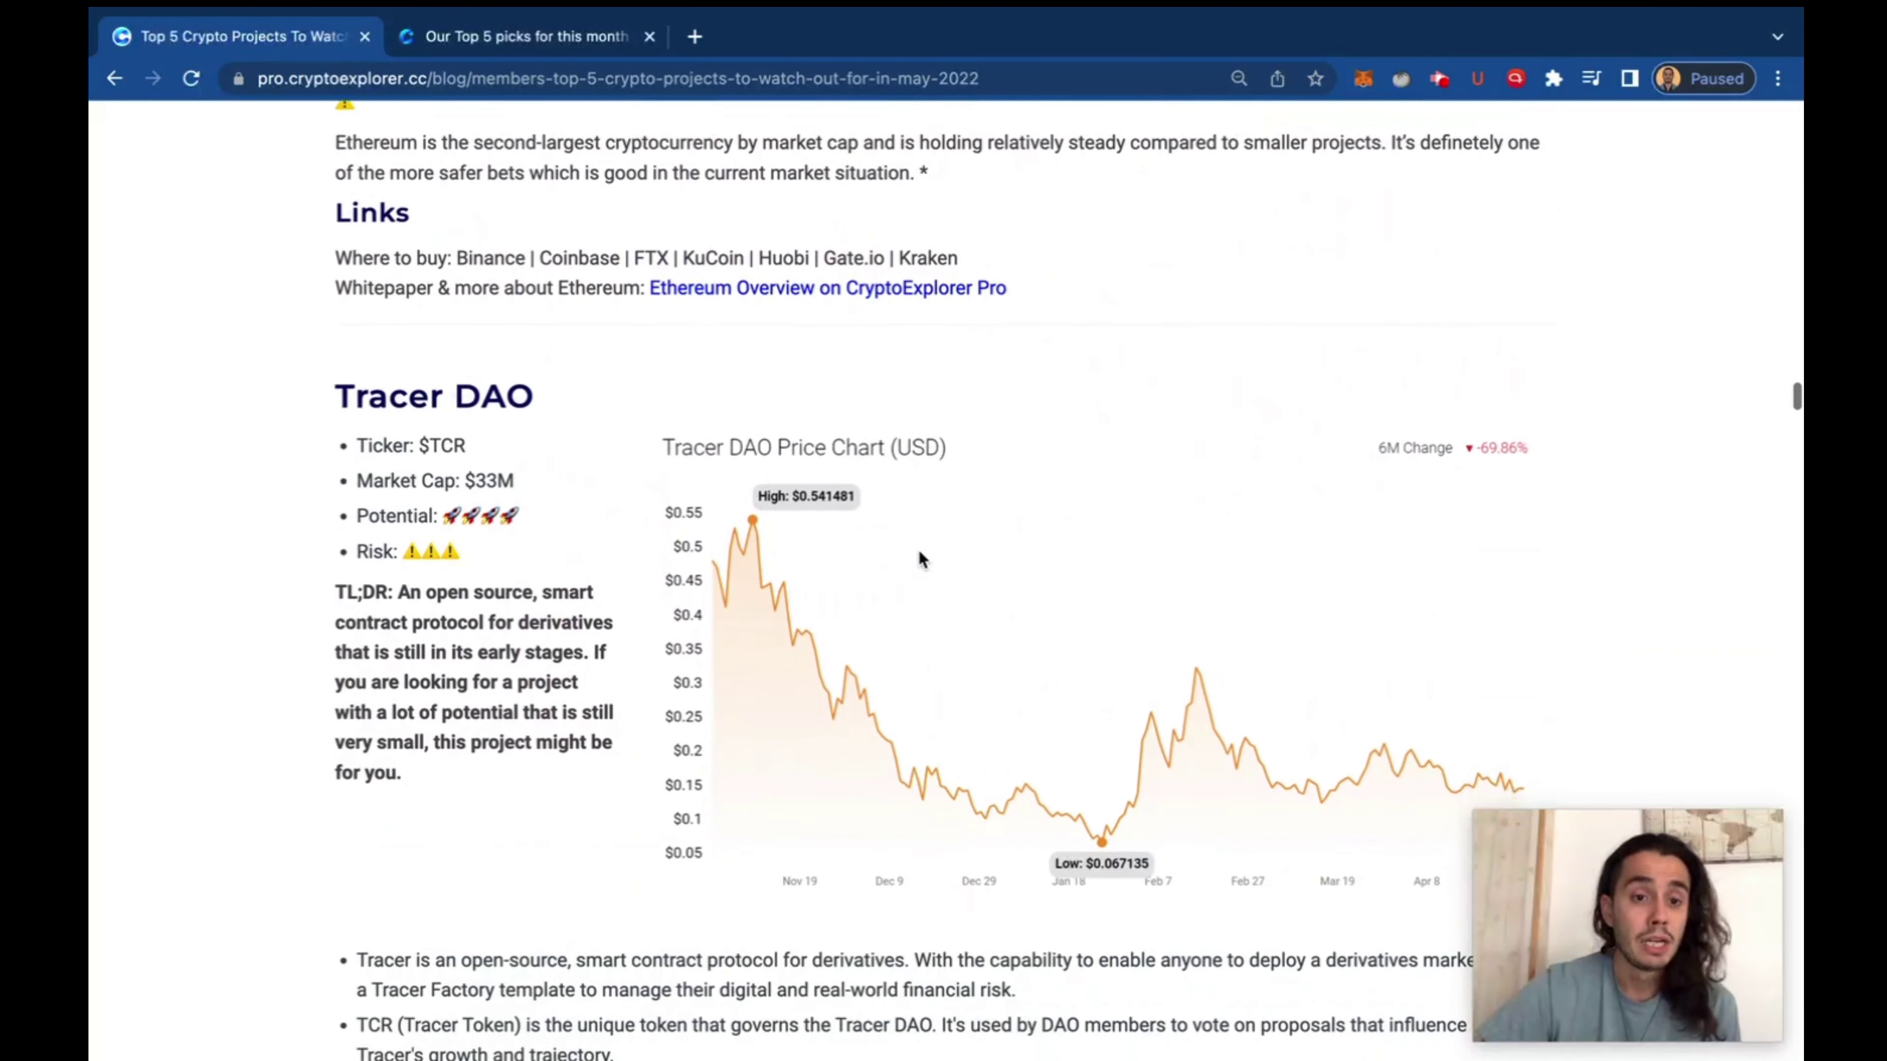
{"action": "triple_click", "coordinate": [513, 395]}
Read through the Tracer DAO section of the article
{"action": "scroll", "coordinate": [617, 391], "scroll_direction": "down", "scroll_amount": 8}
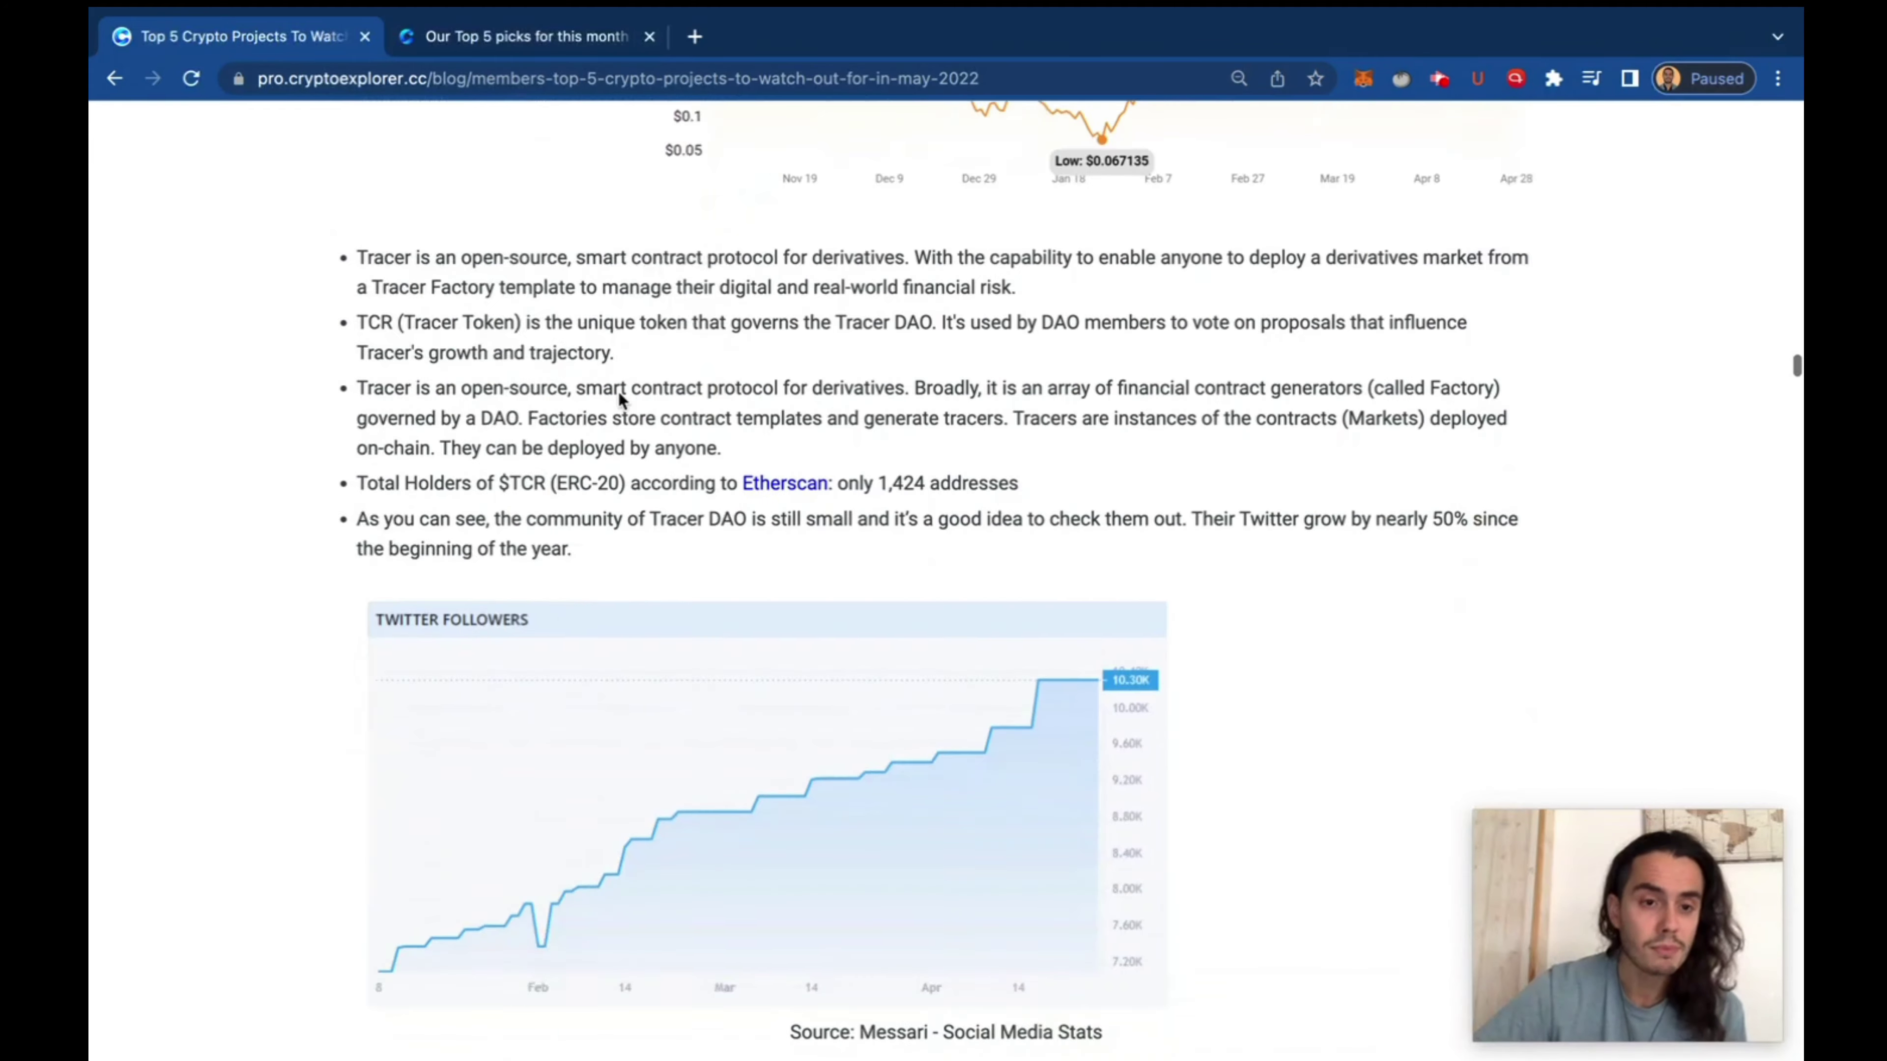
{"action": "scroll", "coordinate": [618, 391], "scroll_direction": "down", "scroll_amount": 15}
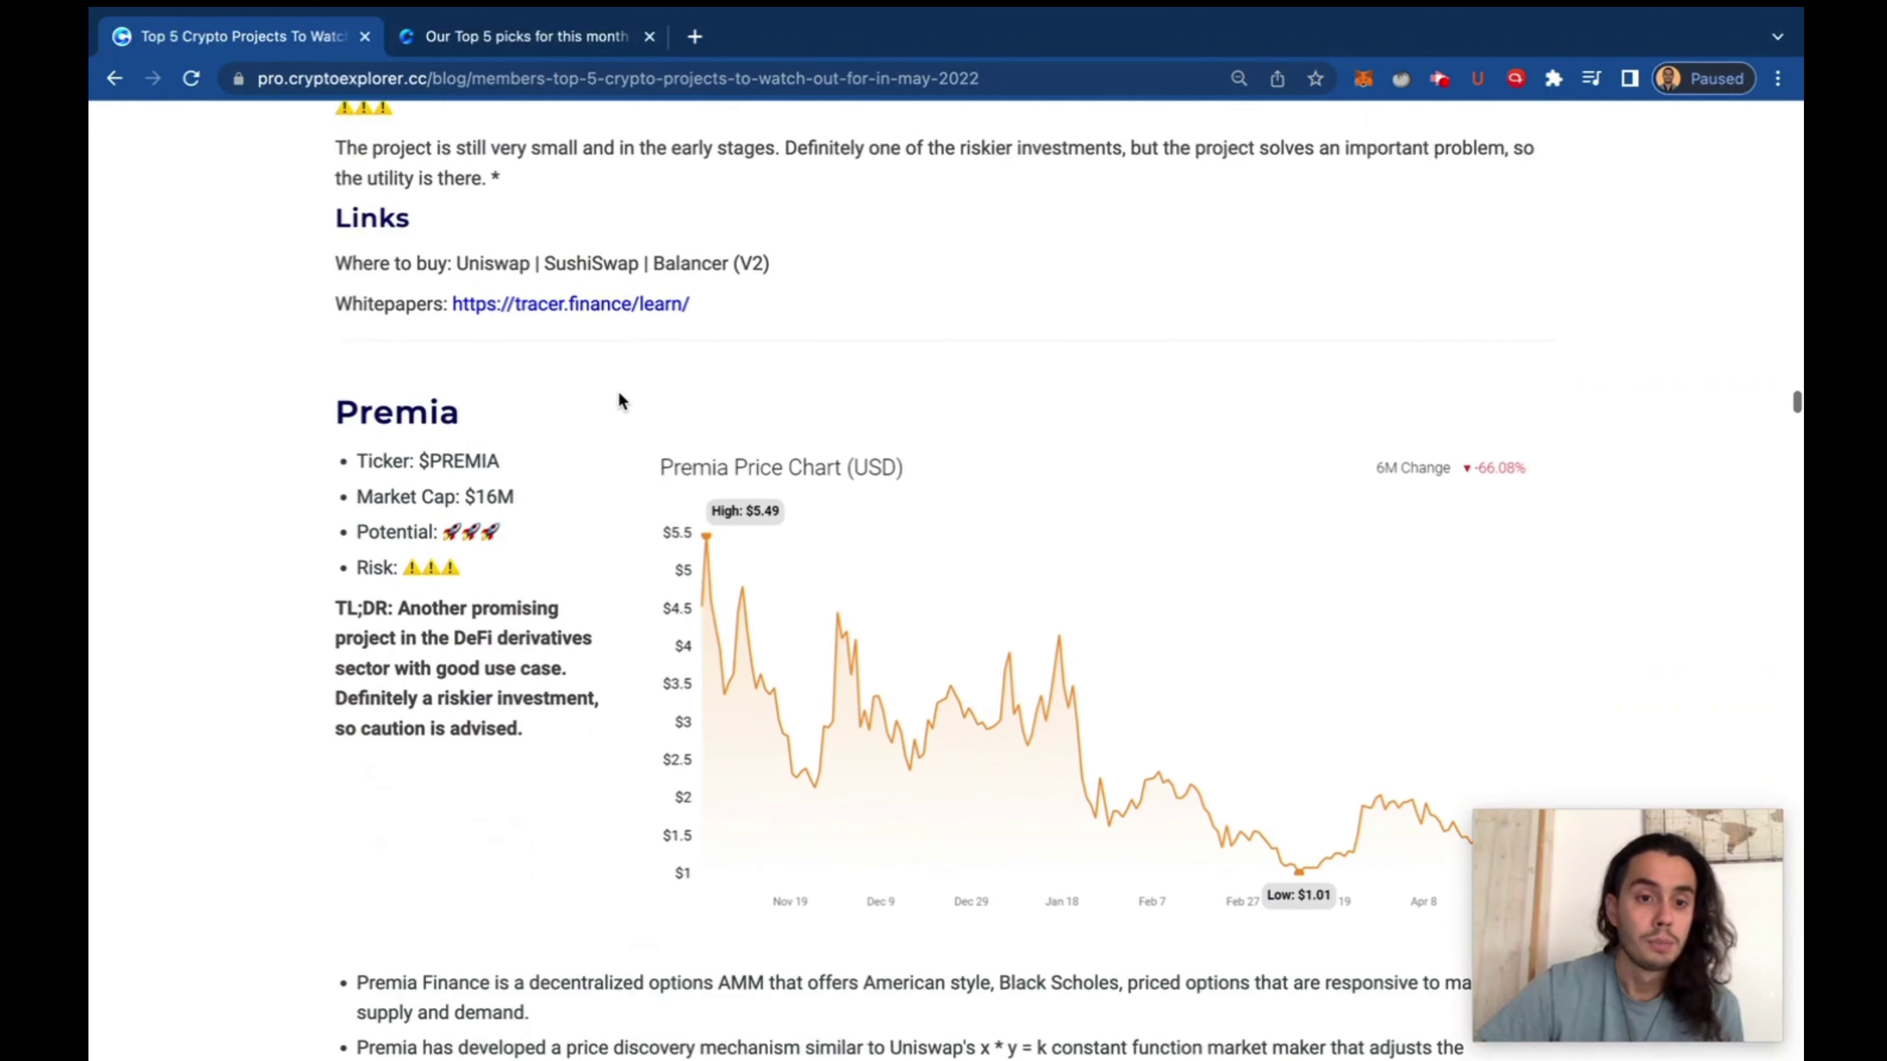
{"action": "scroll", "coordinate": [618, 394], "scroll_direction": "down", "scroll_amount": 3}
{"action": "left_click_drag", "start_coordinate": [340, 297], "coordinate": [476, 303]}
{"action": "scroll", "coordinate": [505, 369], "scroll_direction": "down", "scroll_amount": 3}
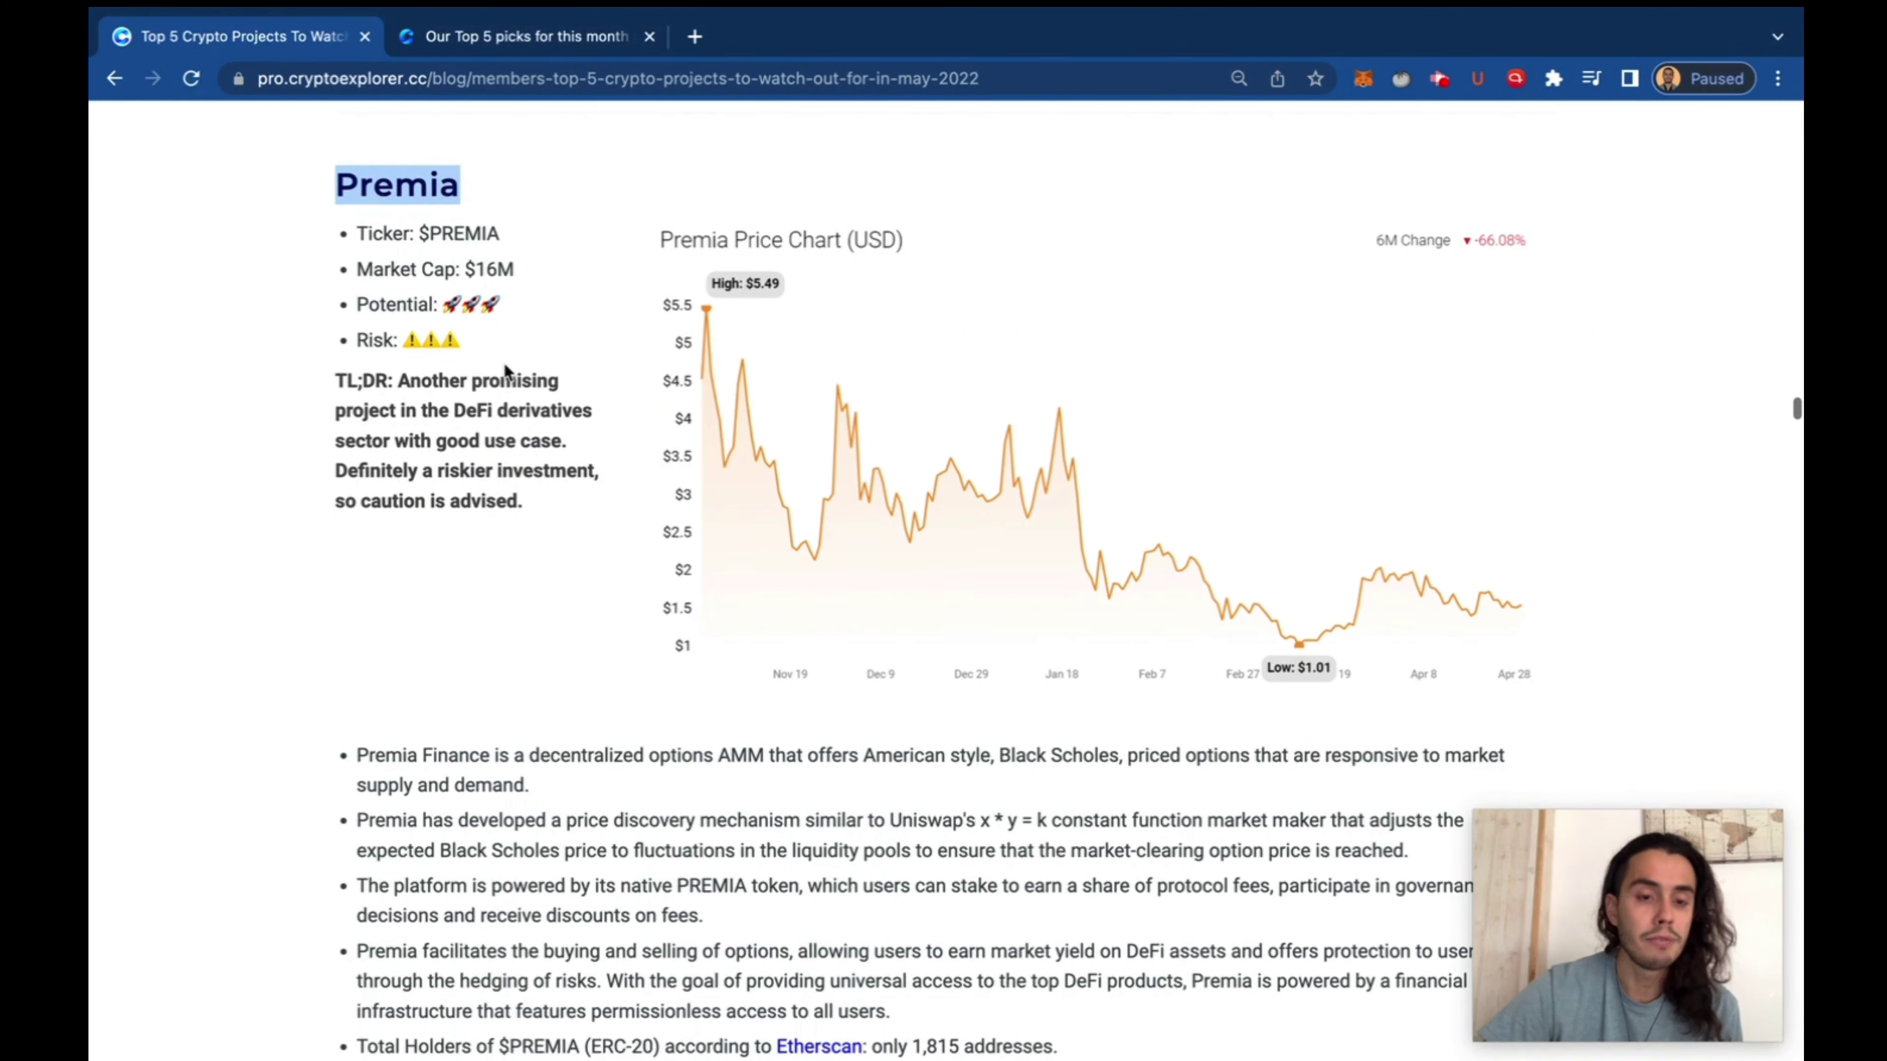
{"action": "scroll", "coordinate": [505, 367], "scroll_direction": "down", "scroll_amount": 5}
{"action": "scroll", "coordinate": [505, 364], "scroll_direction": "up", "scroll_amount": 10}
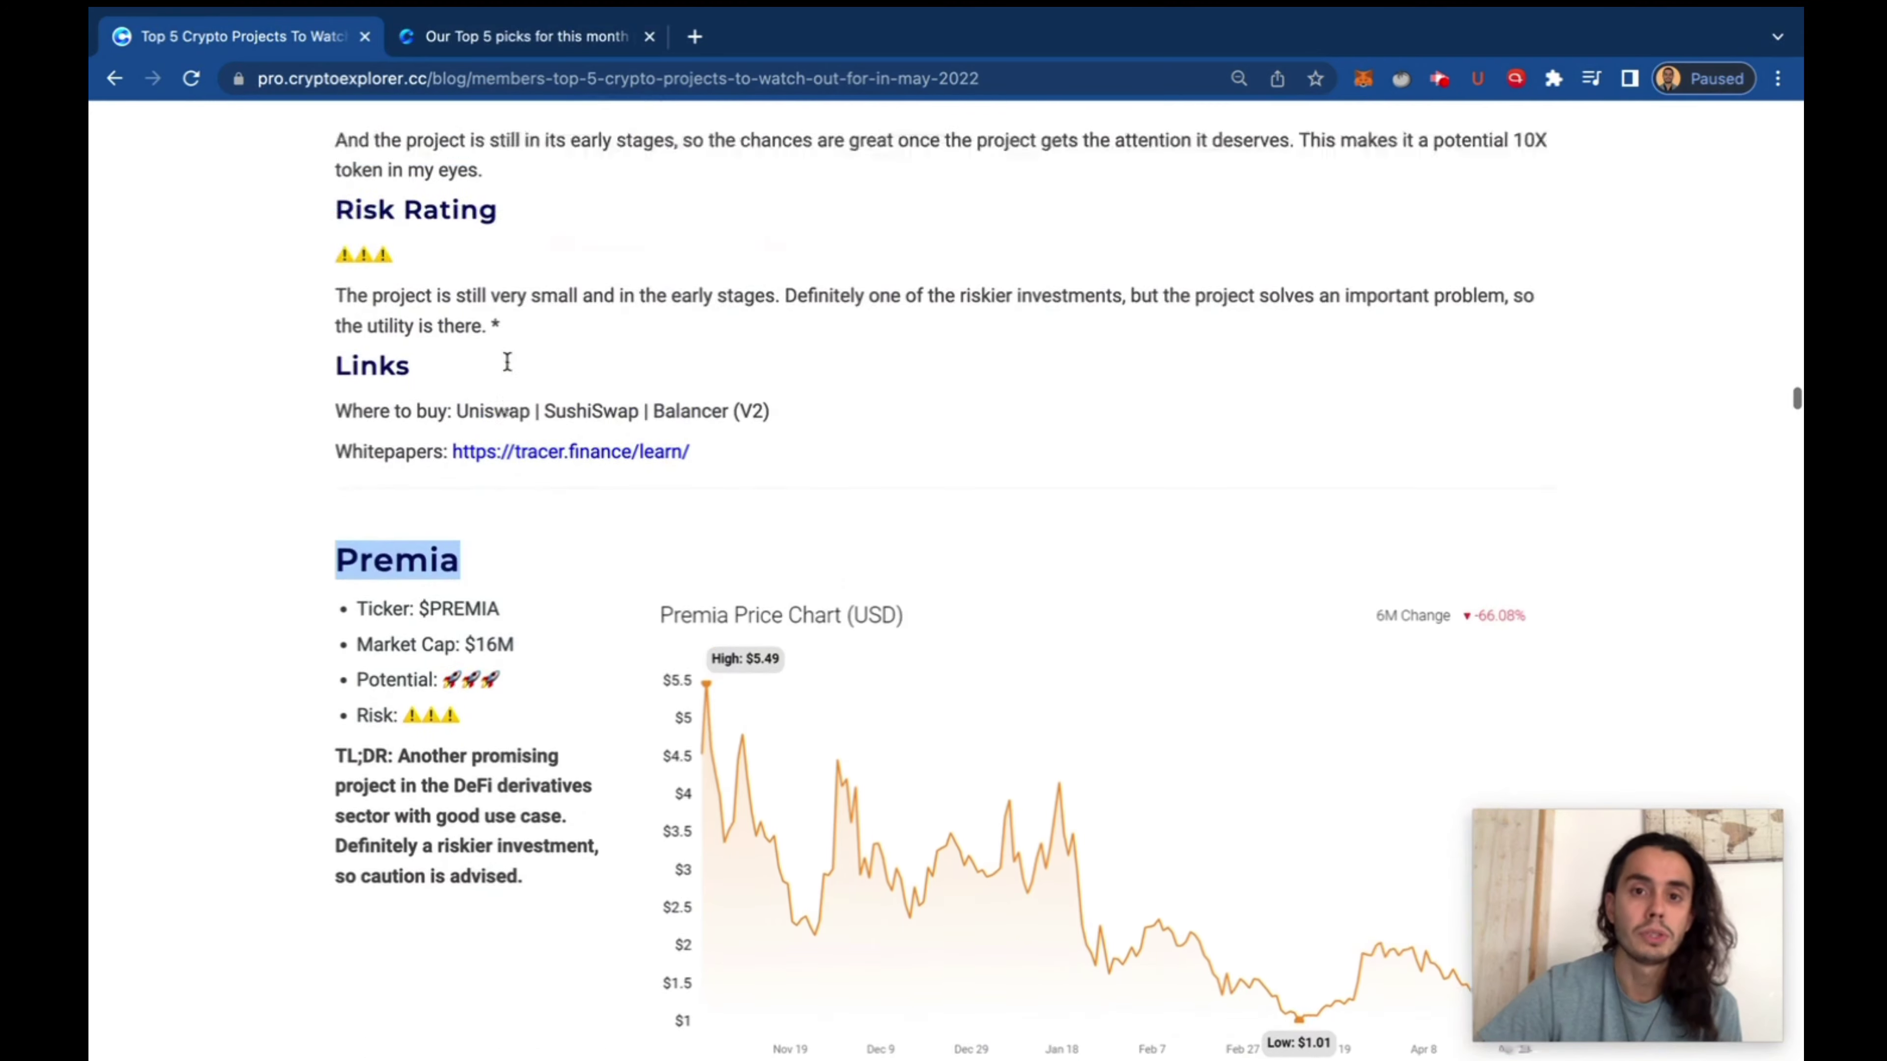
{"action": "scroll", "coordinate": [508, 362], "scroll_direction": "up", "scroll_amount": 18}
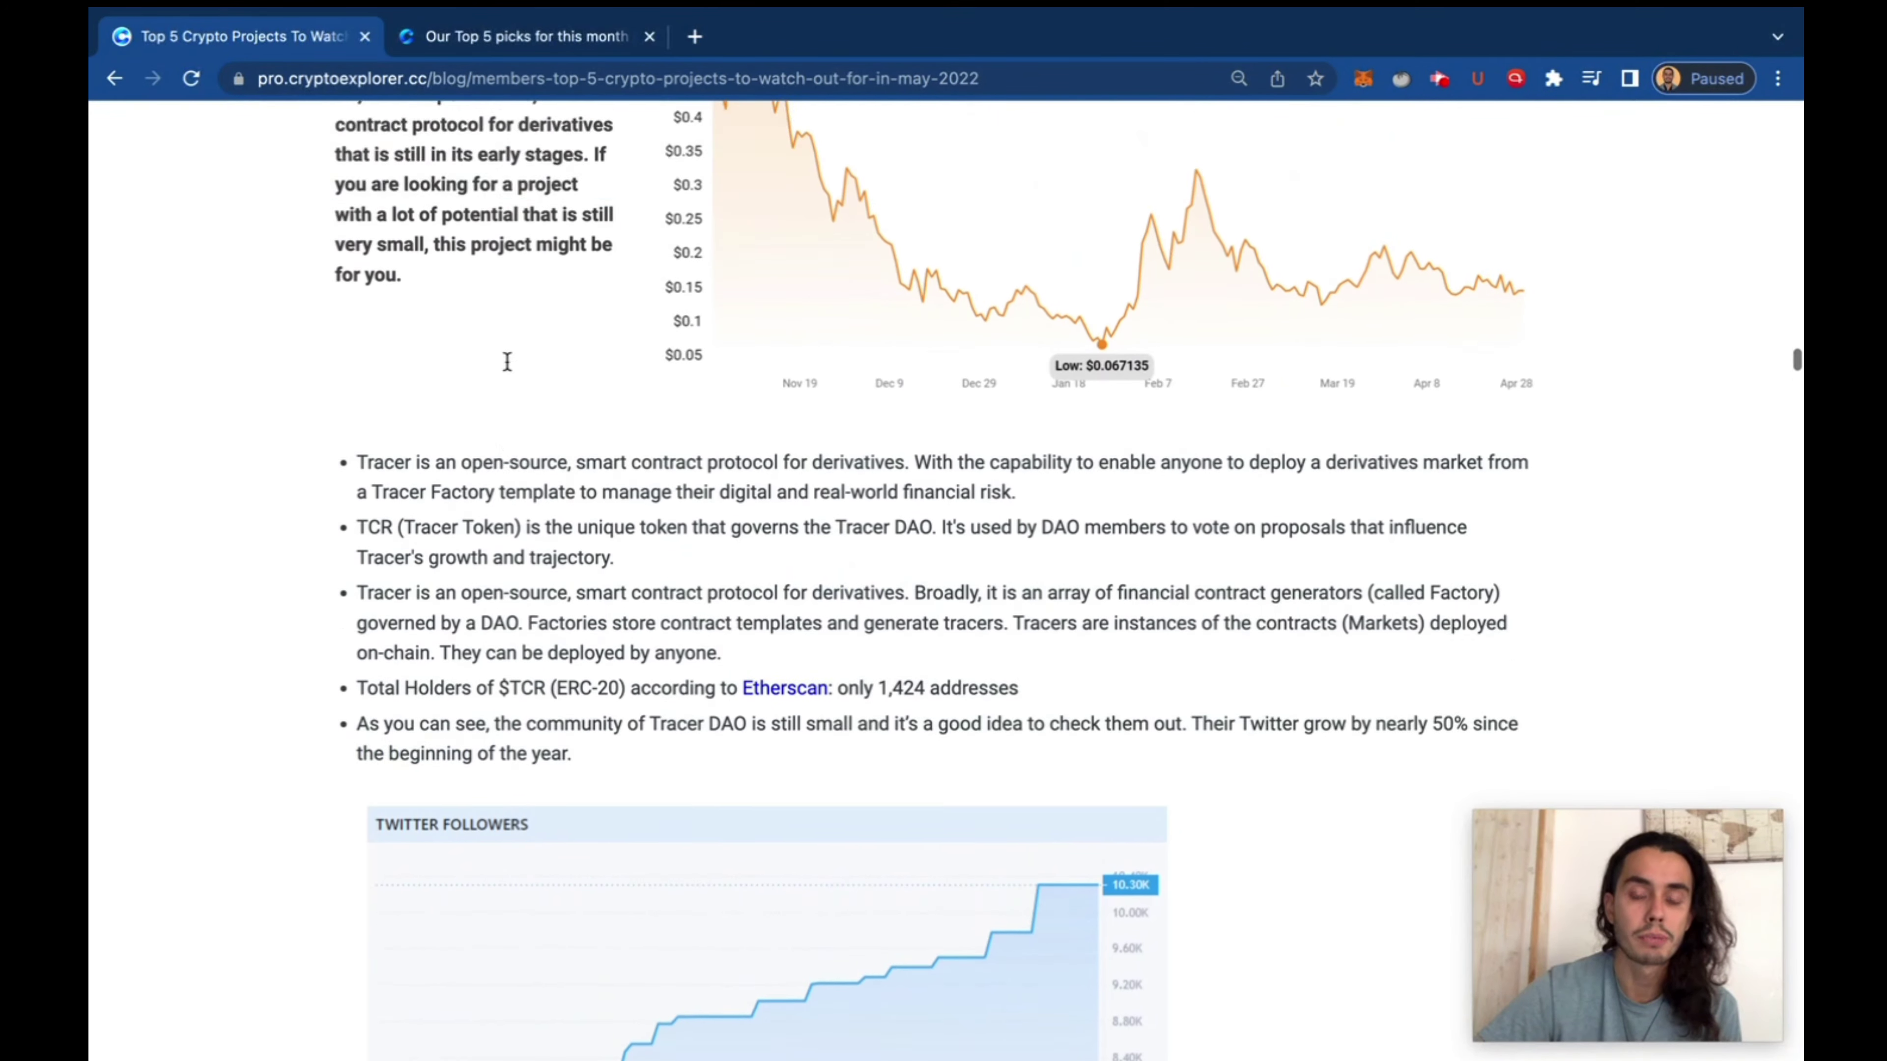
{"action": "scroll", "coordinate": [508, 362], "scroll_direction": "up", "scroll_amount": 5}
{"action": "scroll", "coordinate": [505, 362], "scroll_direction": "down", "scroll_amount": 2}
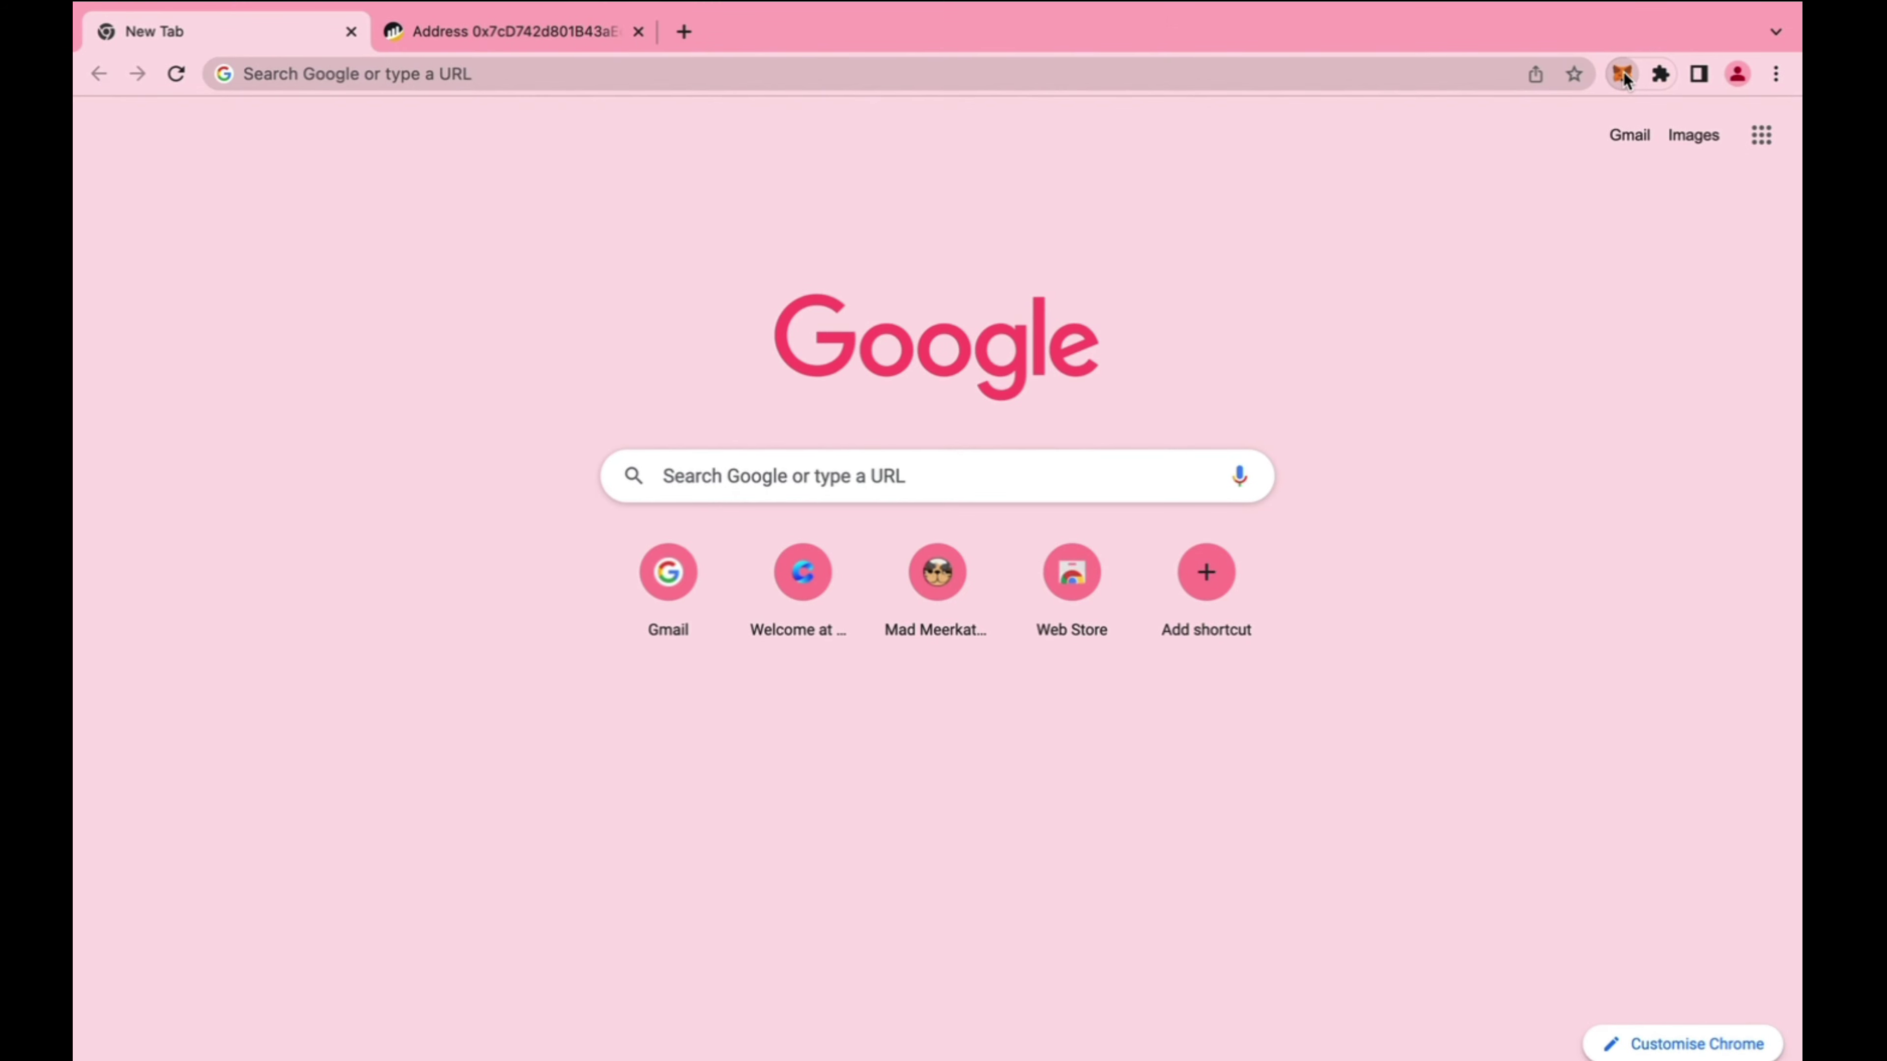
Open MetaMask and review Account 1's 0.0679 BNB and 74.44315 USDC balances
{"action": "left_click", "coordinate": [1623, 74]}
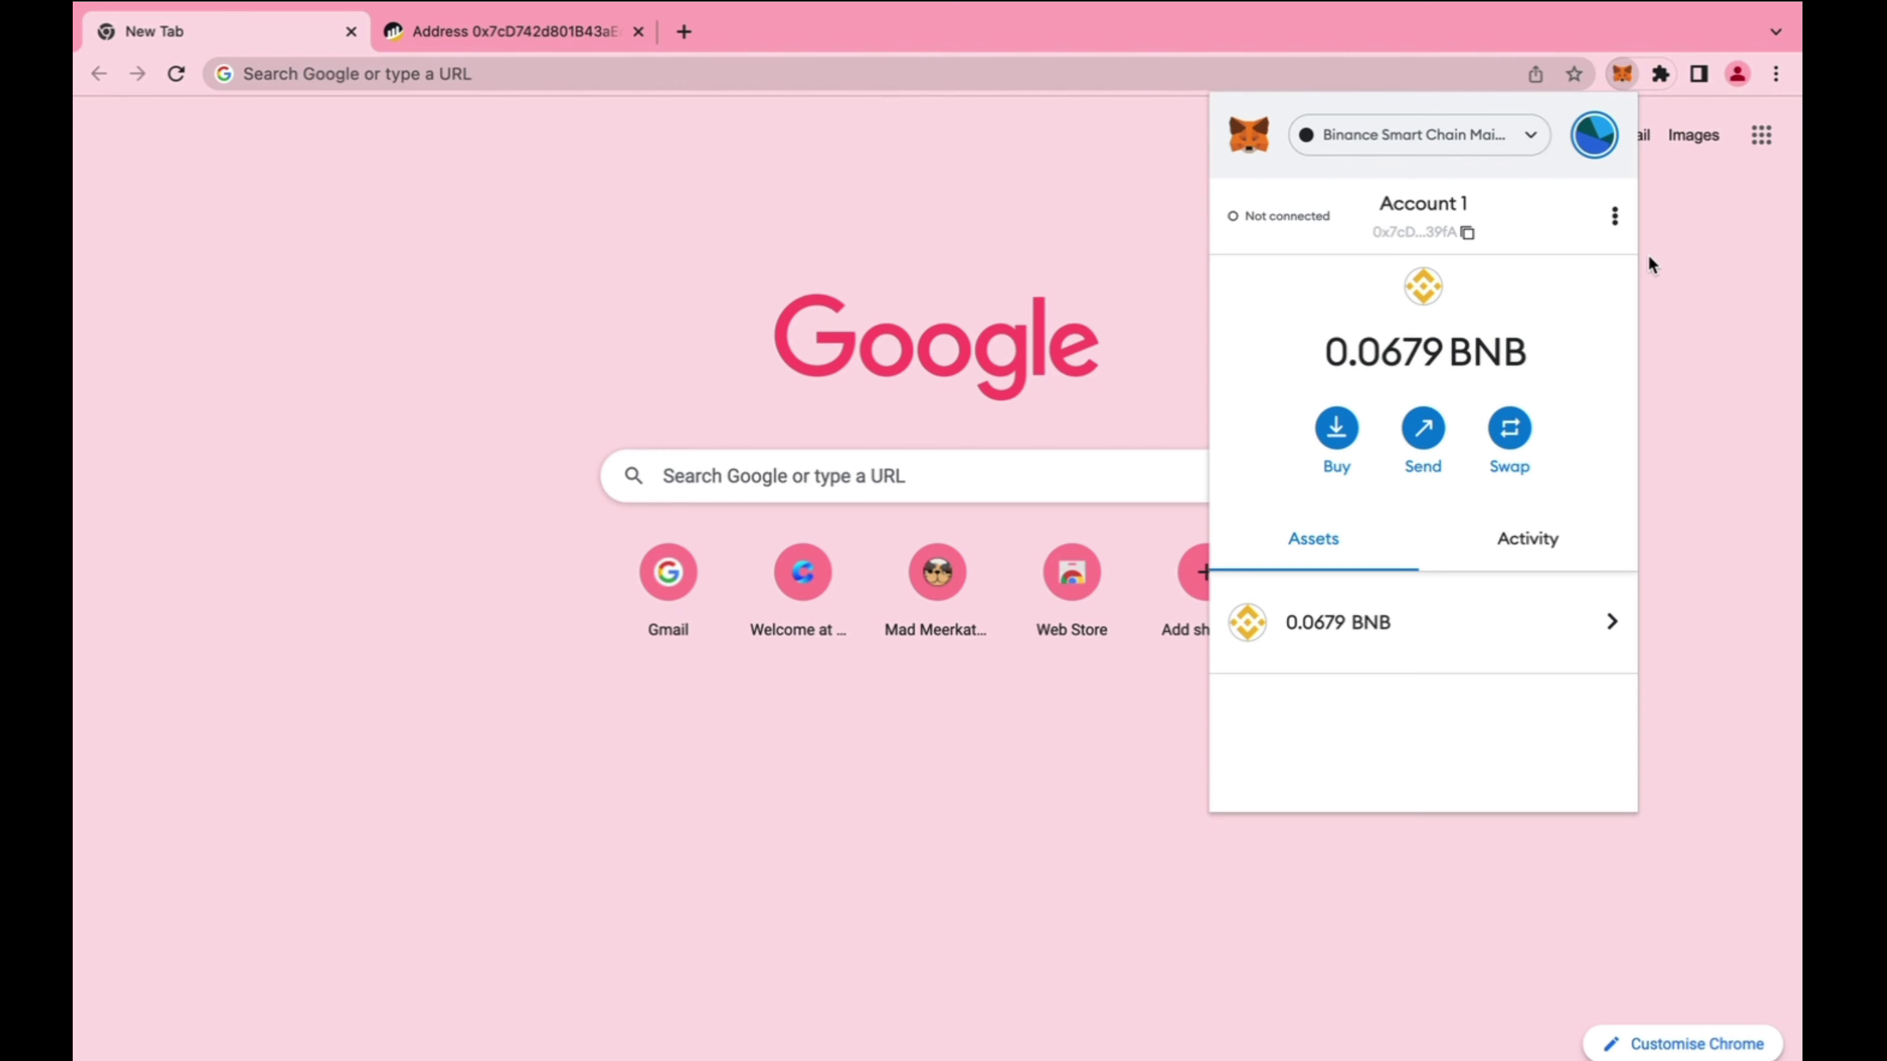
{"action": "scroll", "coordinate": [1386, 547], "scroll_direction": "down", "scroll_amount": 2}
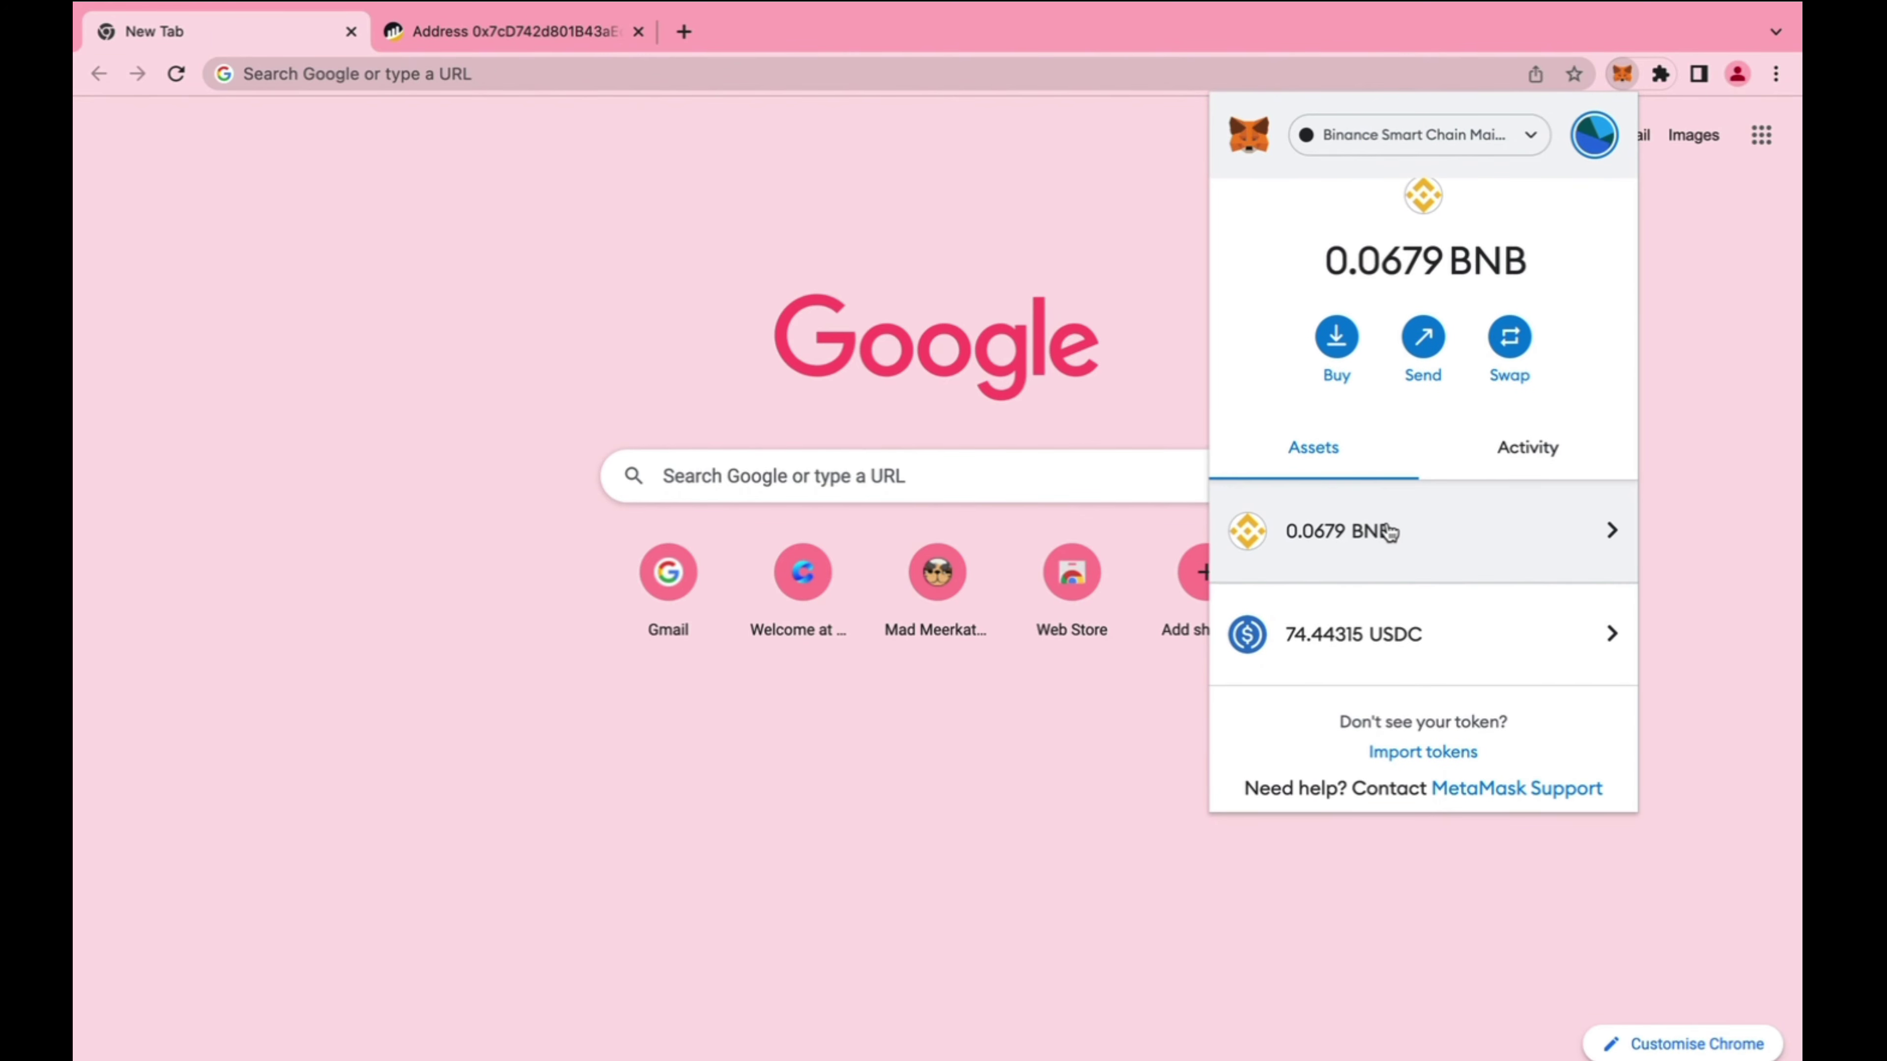
{"action": "scroll", "coordinate": [1389, 532], "scroll_direction": "up", "scroll_amount": 2}
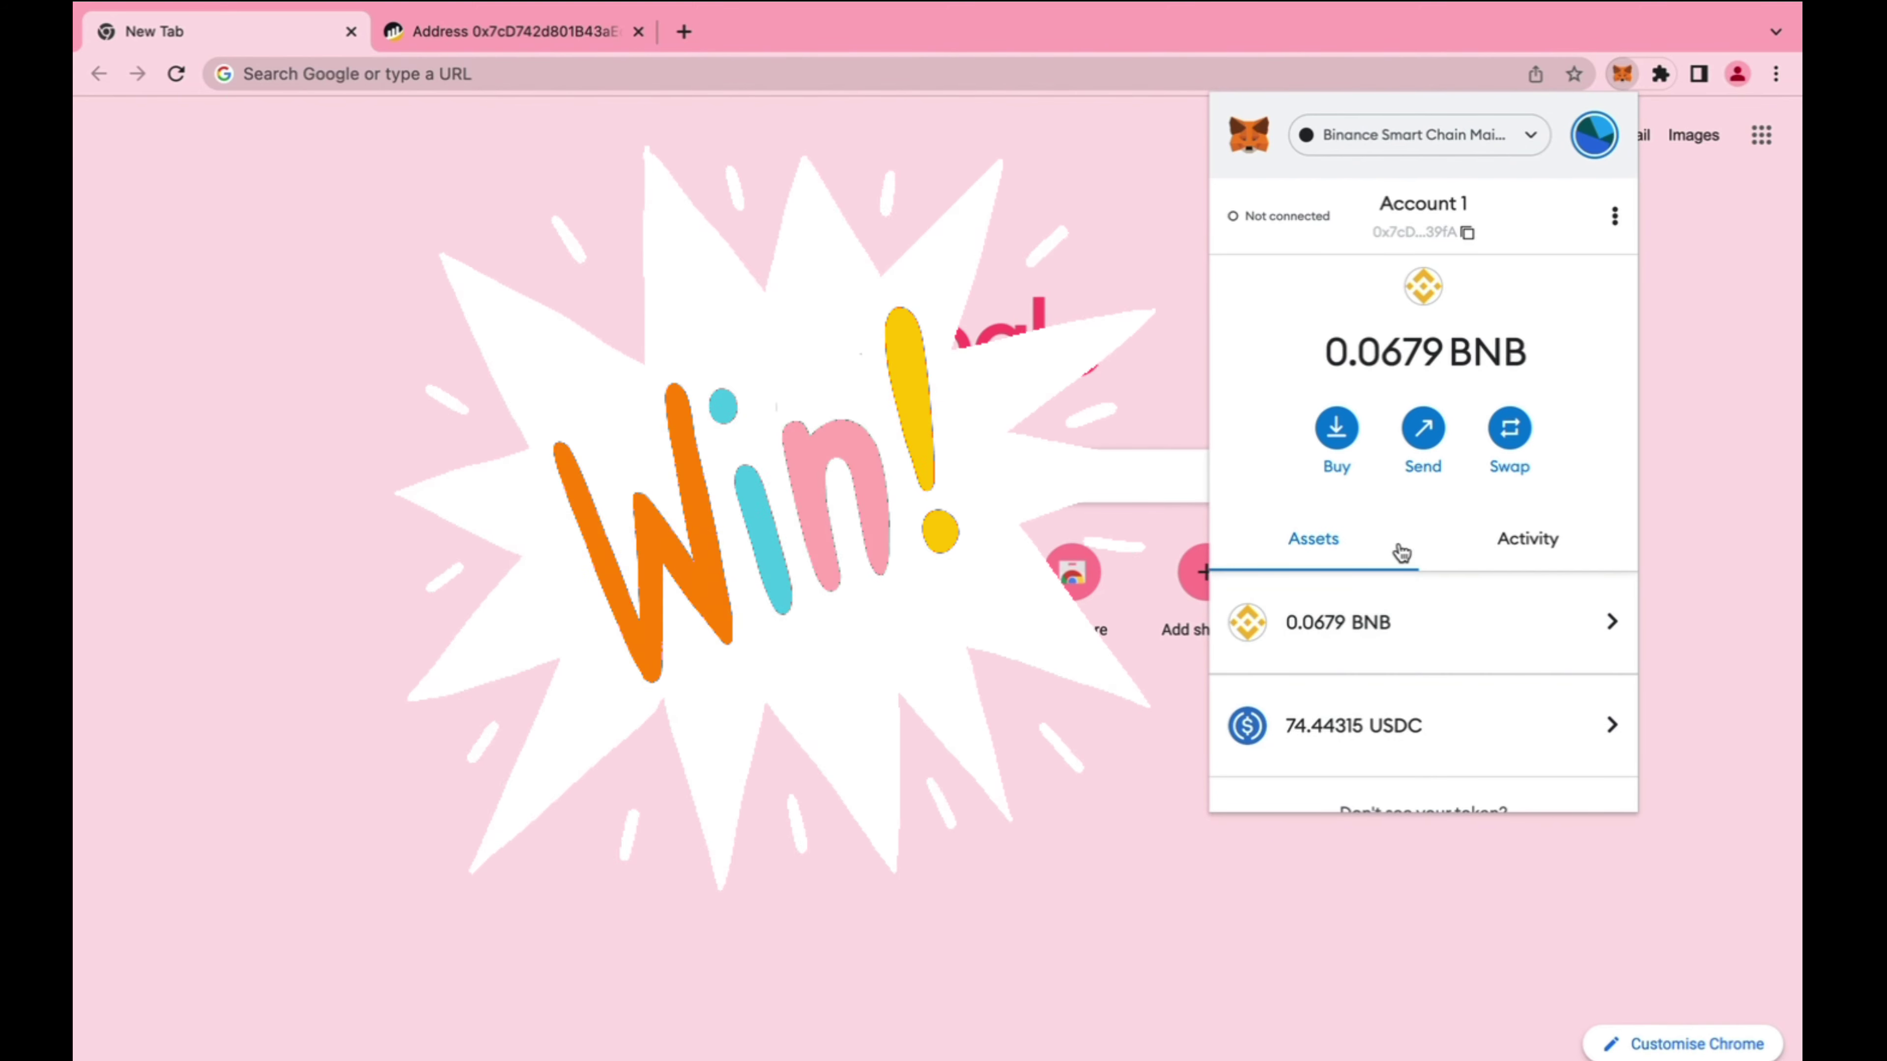
{"action": "scroll", "coordinate": [1442, 484], "scroll_direction": "down", "scroll_amount": 2}
{"action": "scroll", "coordinate": [1412, 446], "scroll_direction": "up", "scroll_amount": 2}
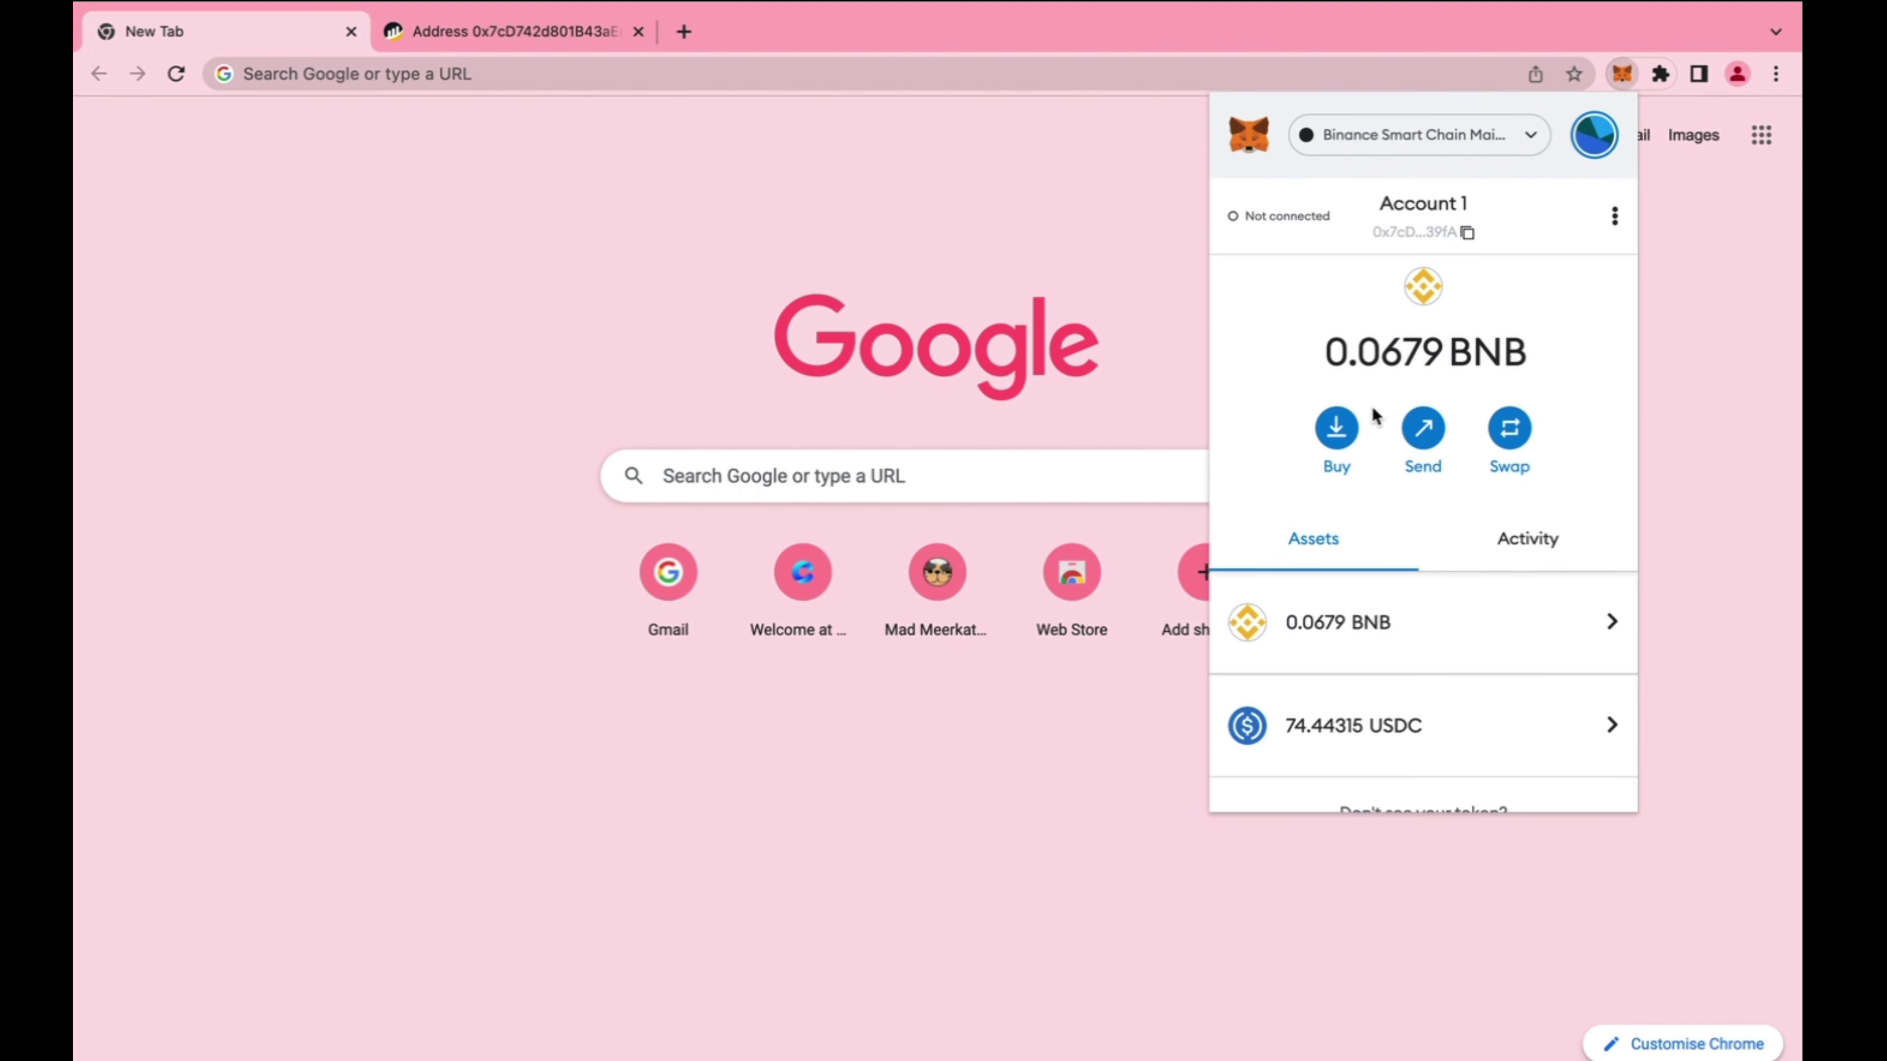
{"action": "scroll", "coordinate": [1366, 416], "scroll_direction": "down", "scroll_amount": 2}
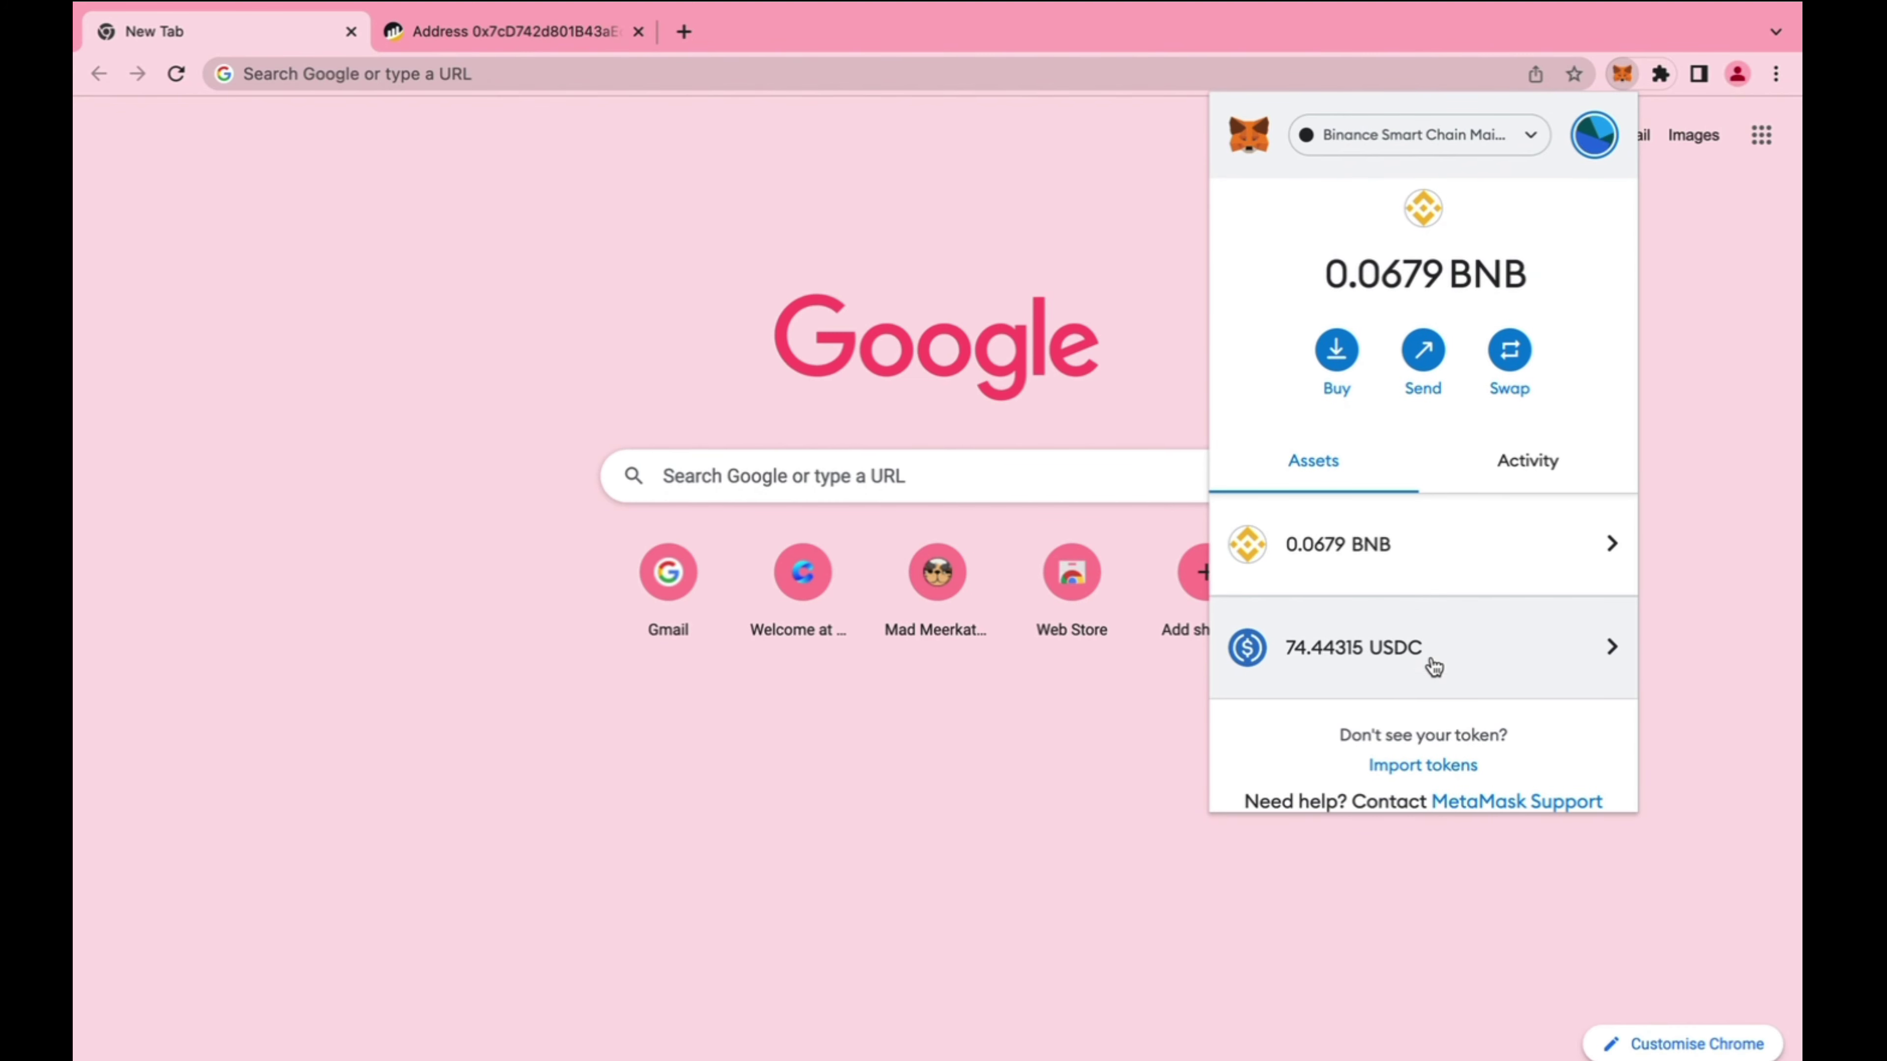
{"action": "scroll", "coordinate": [1433, 662], "scroll_direction": "up", "scroll_amount": 1}
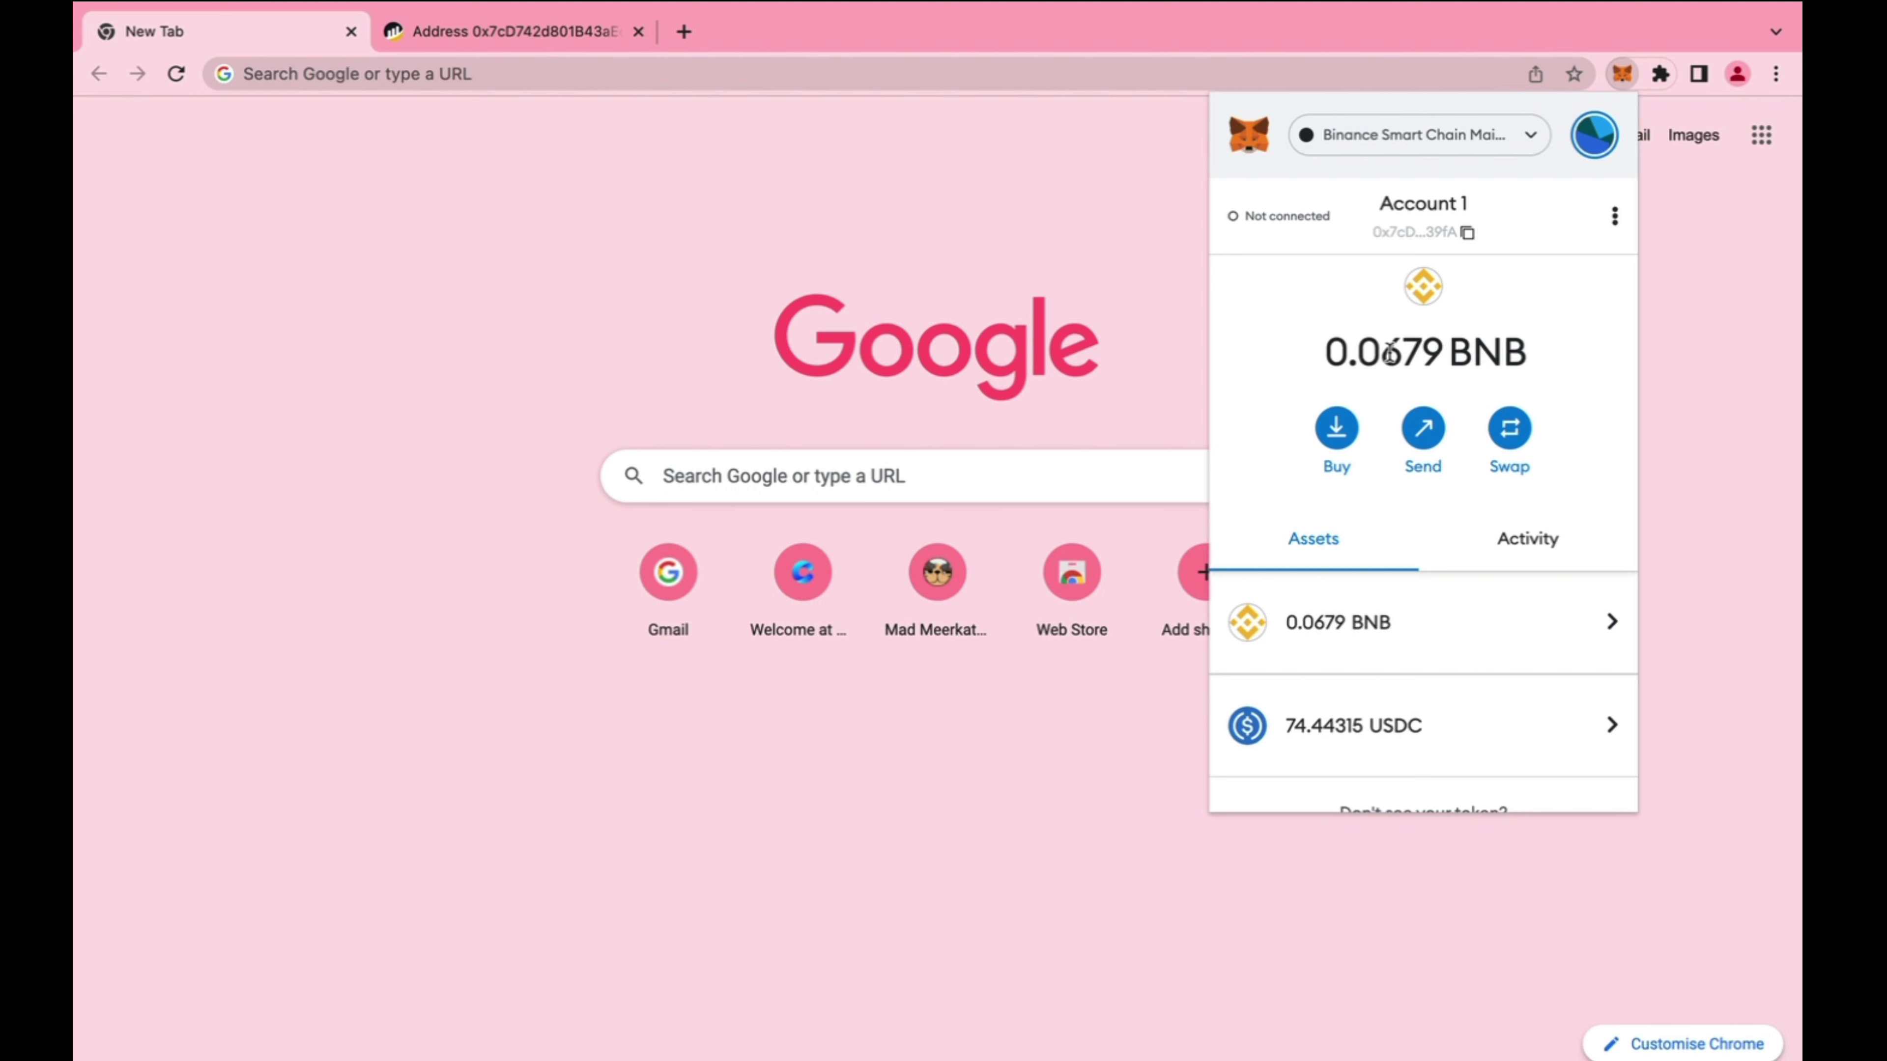
{"action": "left_click_drag", "start_coordinate": [1327, 356], "coordinate": [1529, 350]}
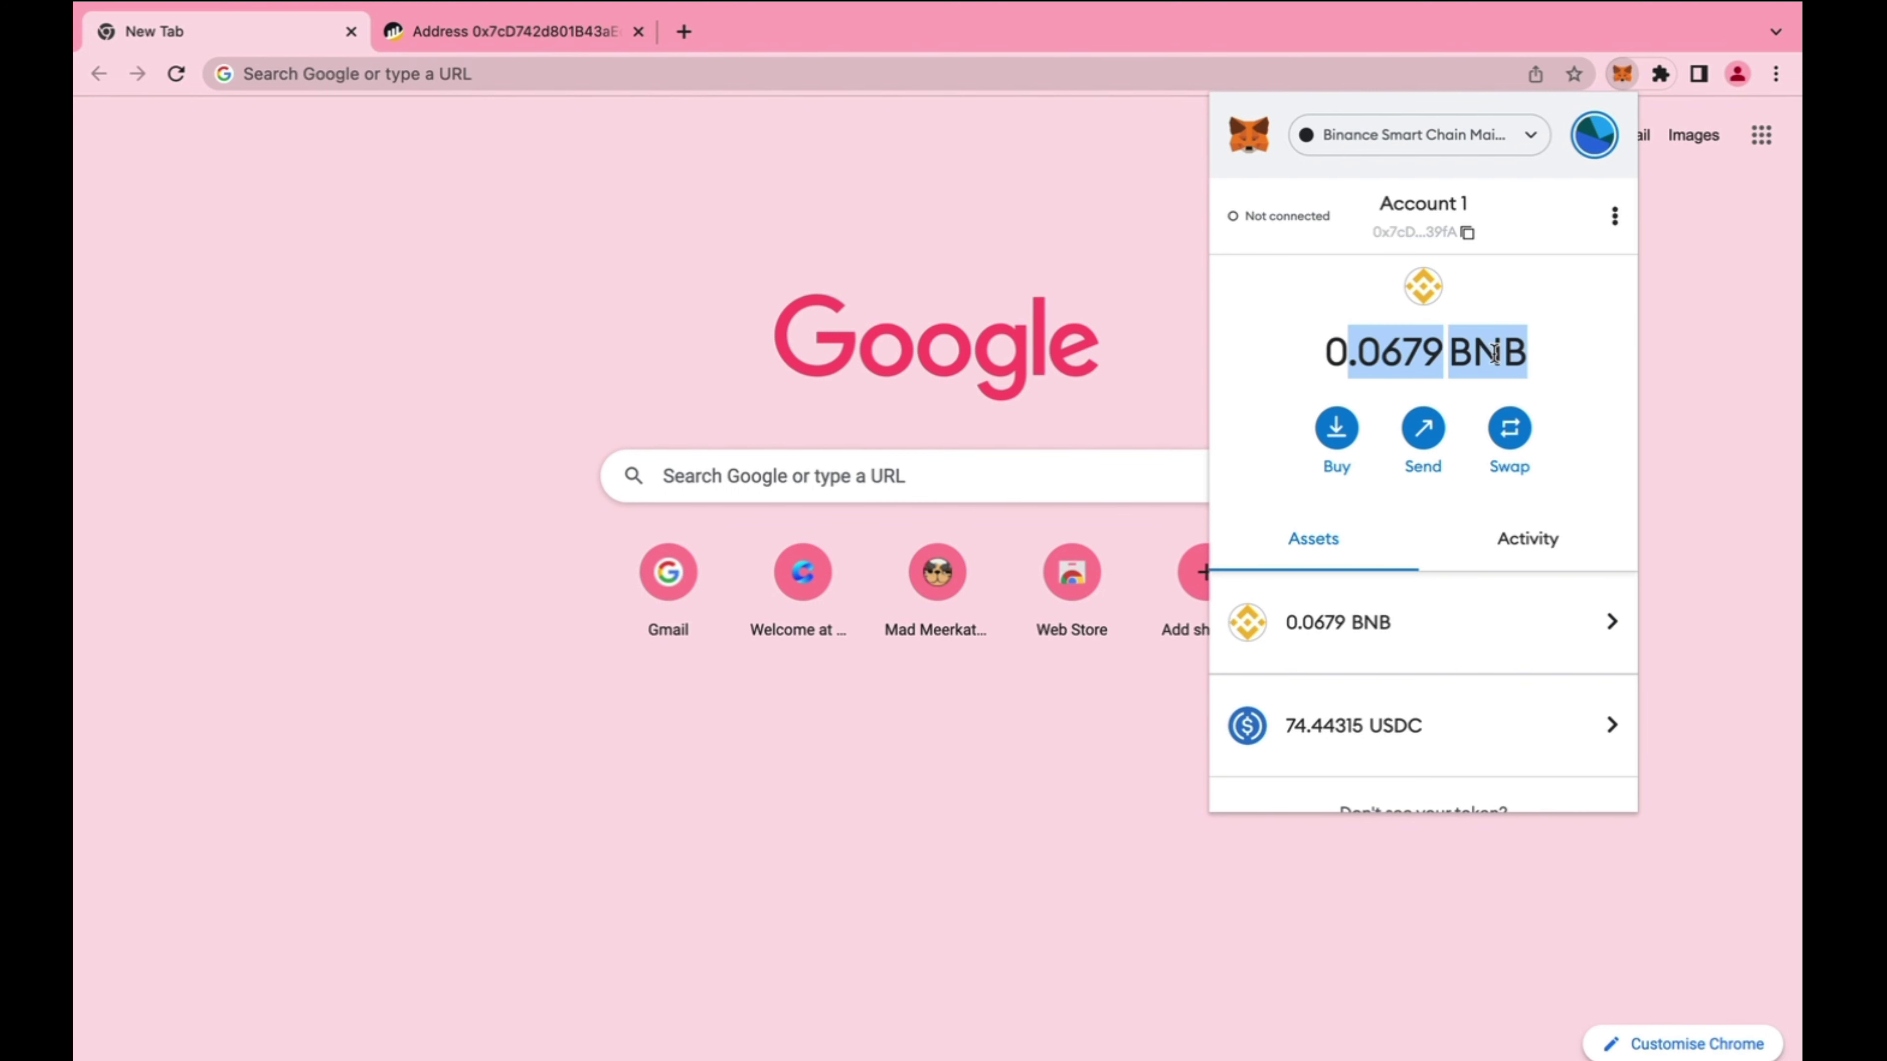
{"action": "left_click", "coordinate": [1484, 353]}
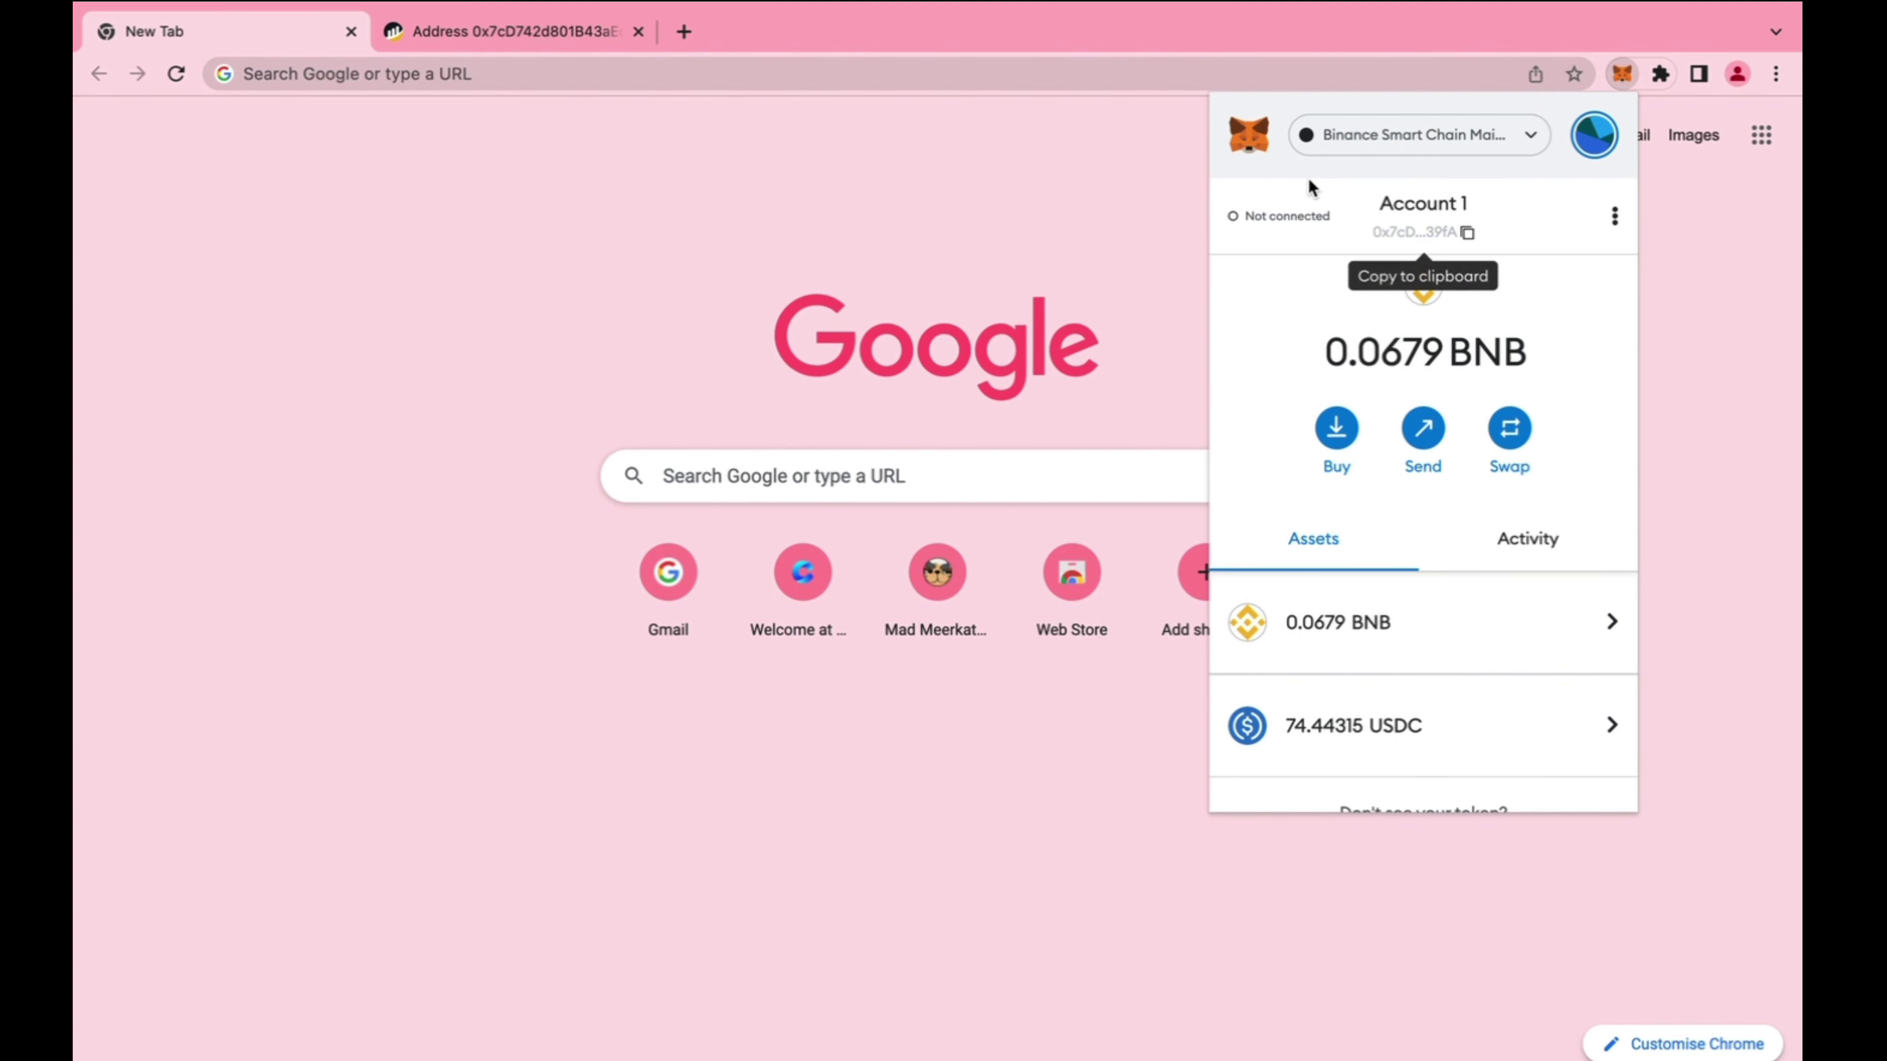
{"action": "left_click", "coordinate": [520, 33]}
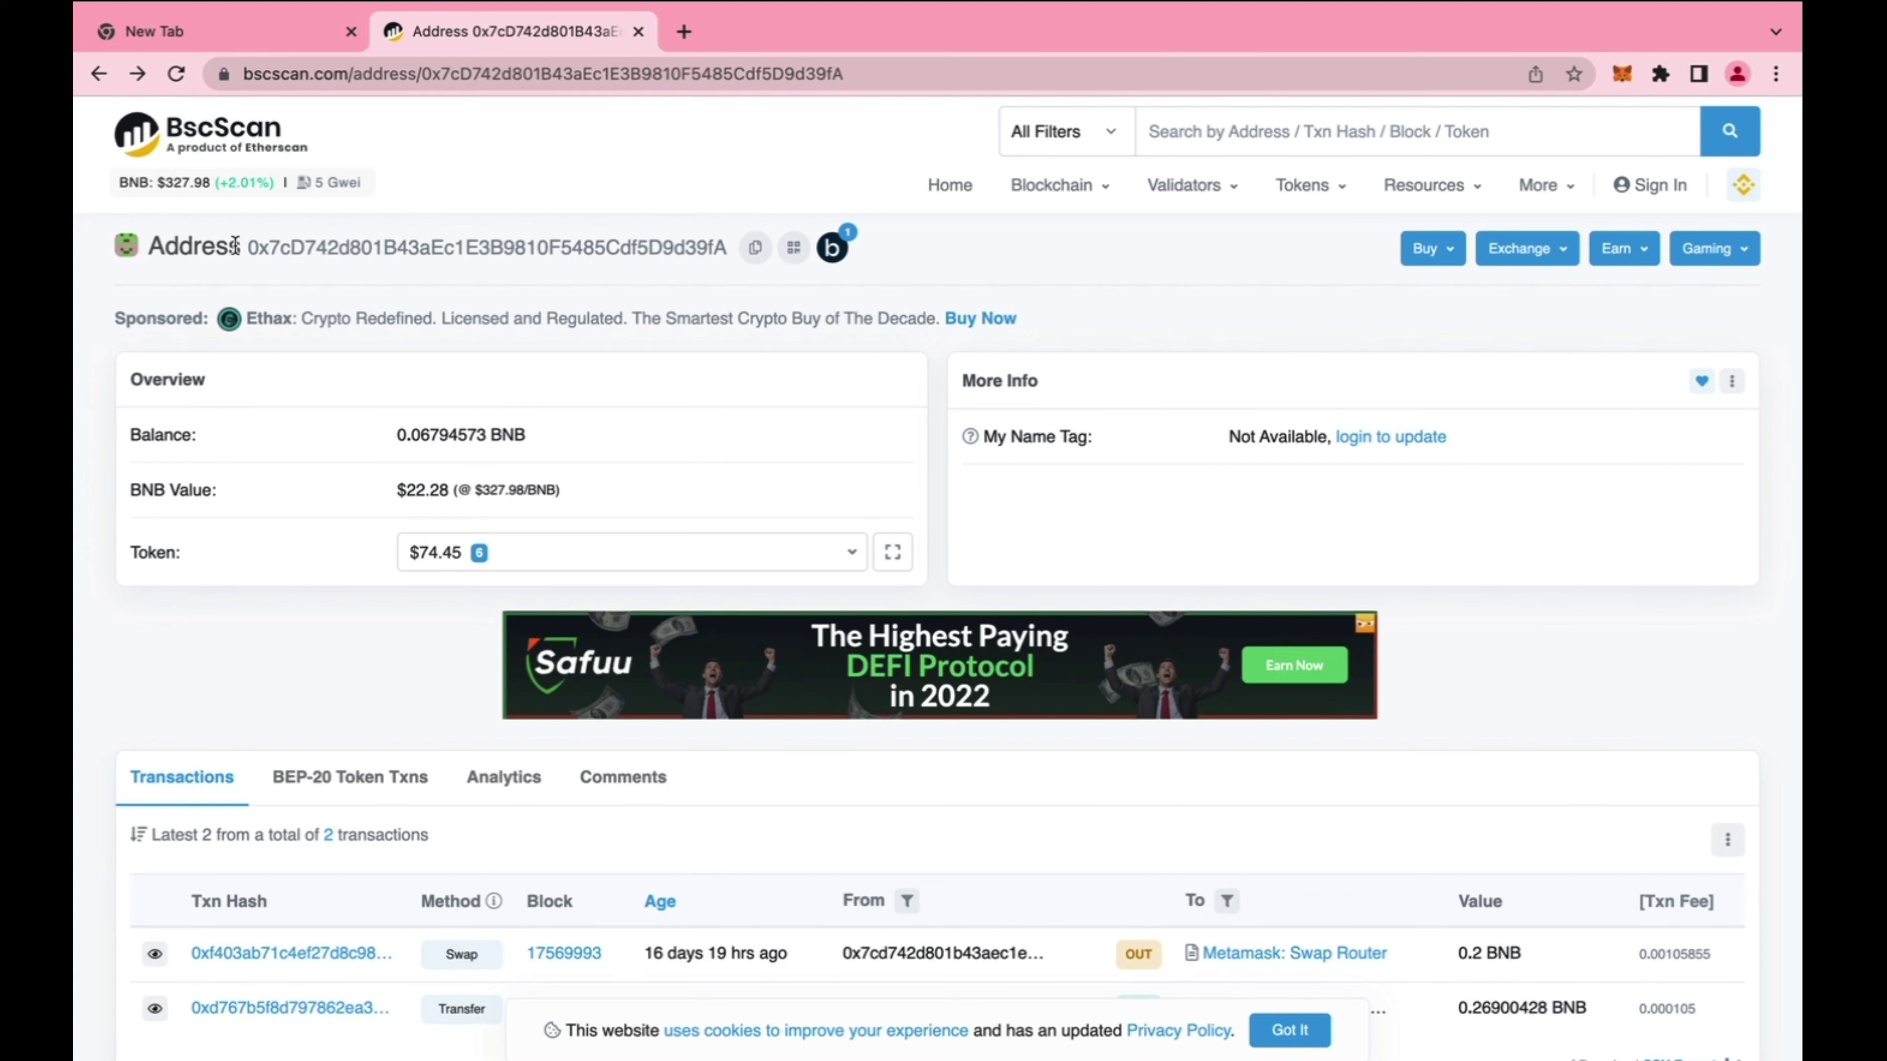
{"action": "left_click_drag", "start_coordinate": [250, 248], "coordinate": [739, 251]}
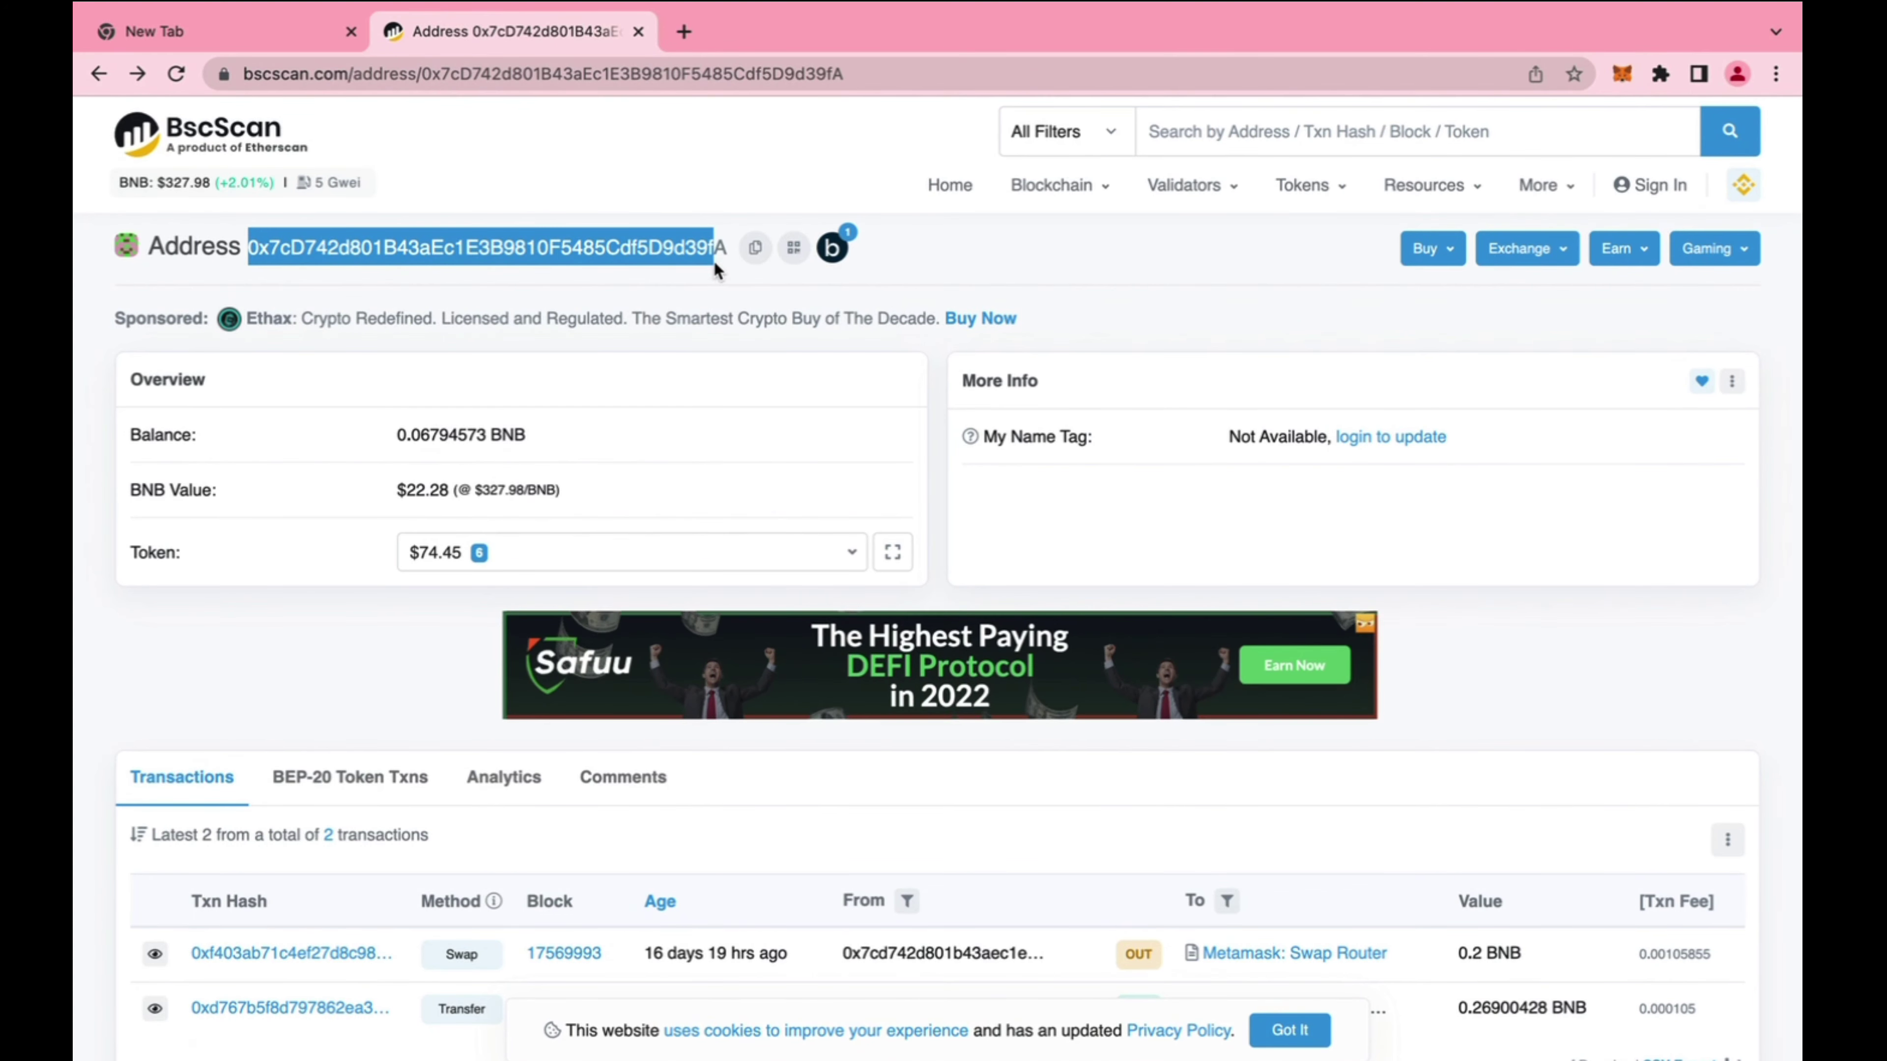
{"action": "scroll", "coordinate": [713, 259], "scroll_direction": "down", "scroll_amount": 3}
{"action": "scroll", "coordinate": [688, 283], "scroll_direction": "up", "scroll_amount": 1}
{"action": "left_click", "coordinate": [674, 390]}
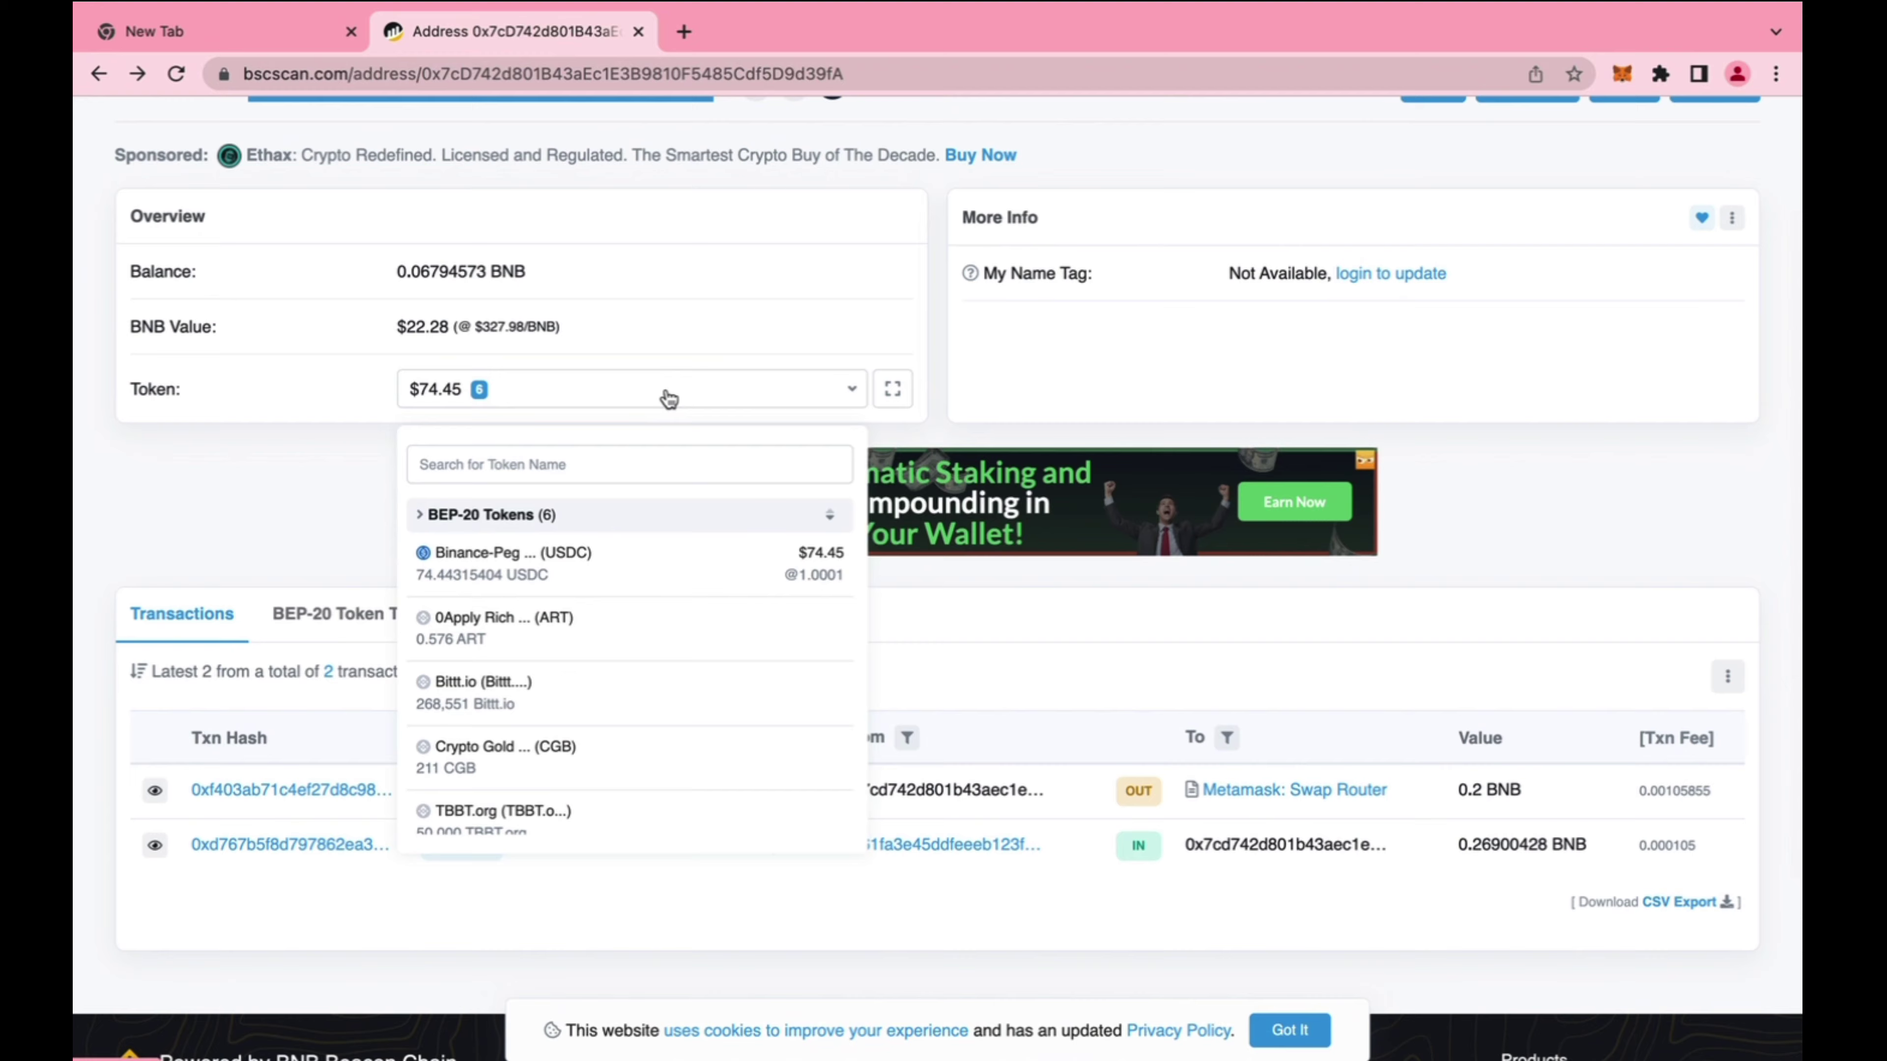
{"action": "scroll", "coordinate": [679, 589], "scroll_direction": "down", "scroll_amount": 2}
{"action": "scroll", "coordinate": [679, 581], "scroll_direction": "up", "scroll_amount": 4}
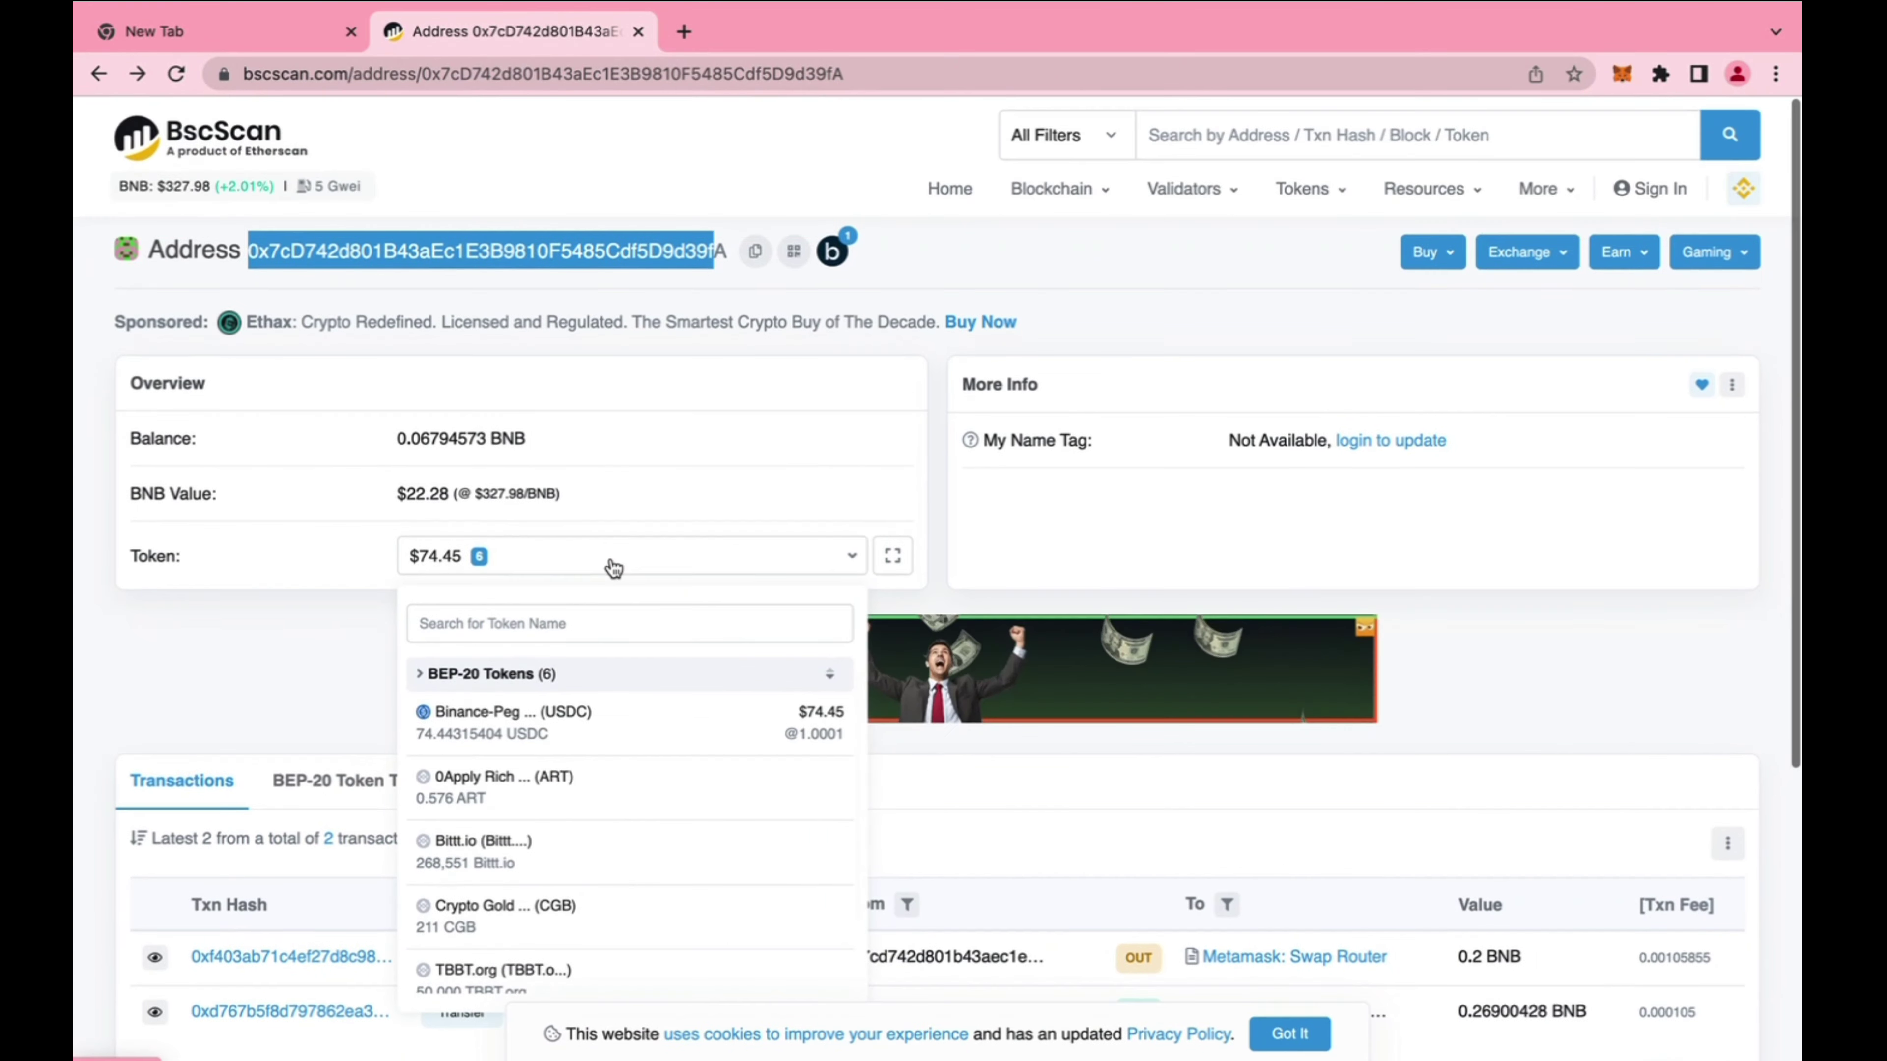
{"action": "key", "text": "ctrl+shift+Tab"}
{"action": "key", "text": "alt+shift+m"}
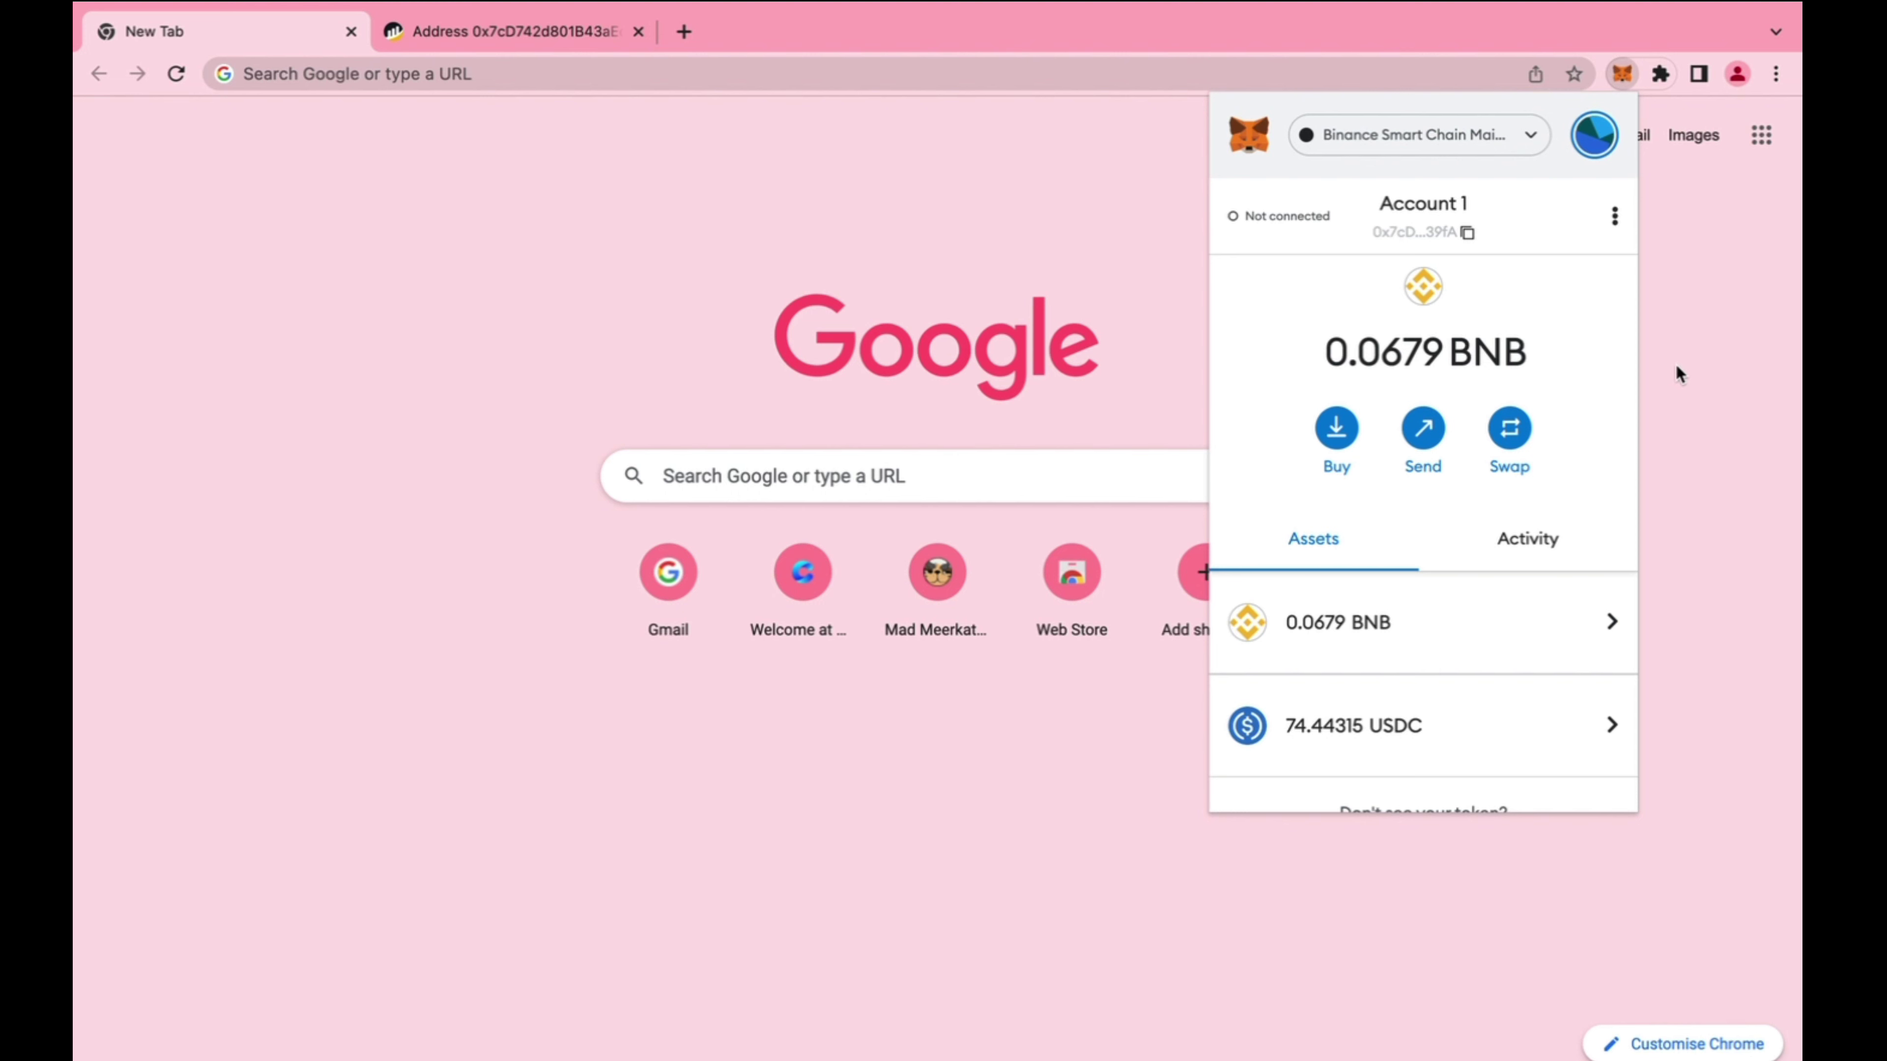
Dismiss the MetaMask popup, reopen it with Alt+Shift+M, and dismiss it again
{"action": "left_click", "coordinate": [1684, 324]}
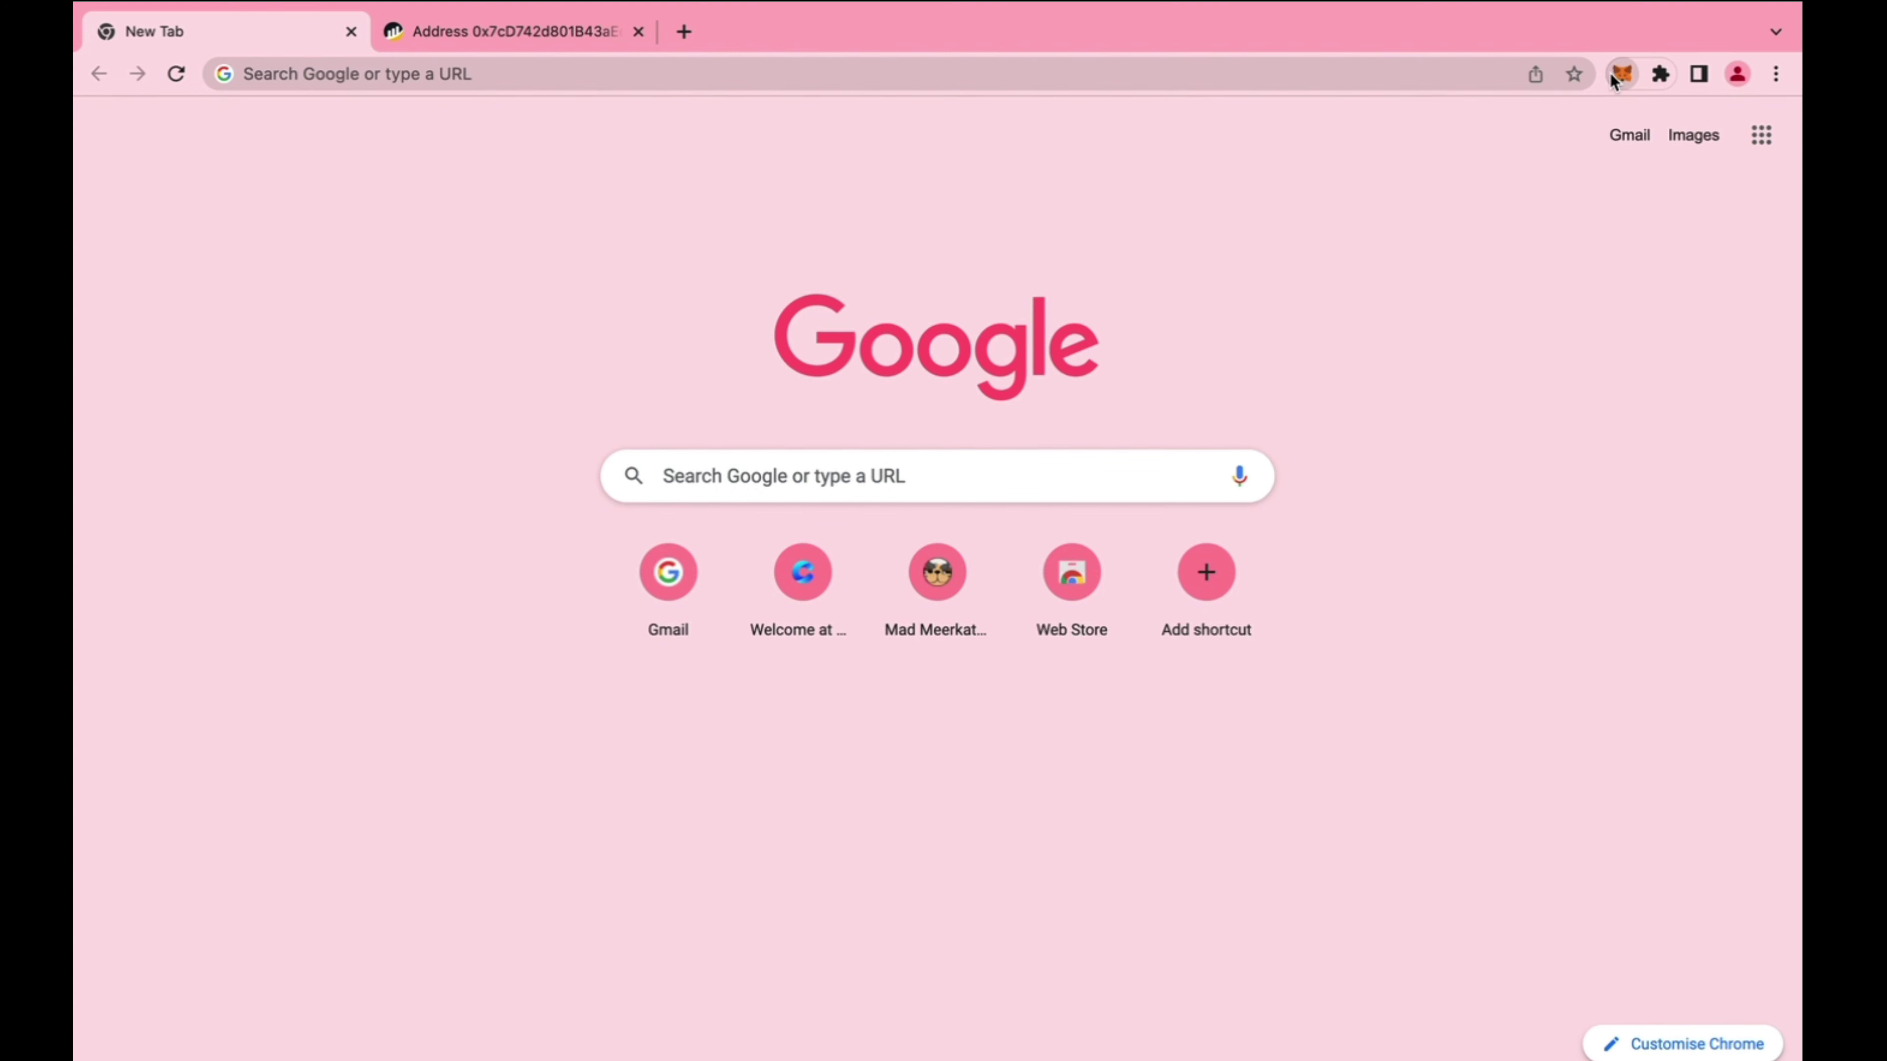
{"action": "key", "text": "alt+shift+m"}
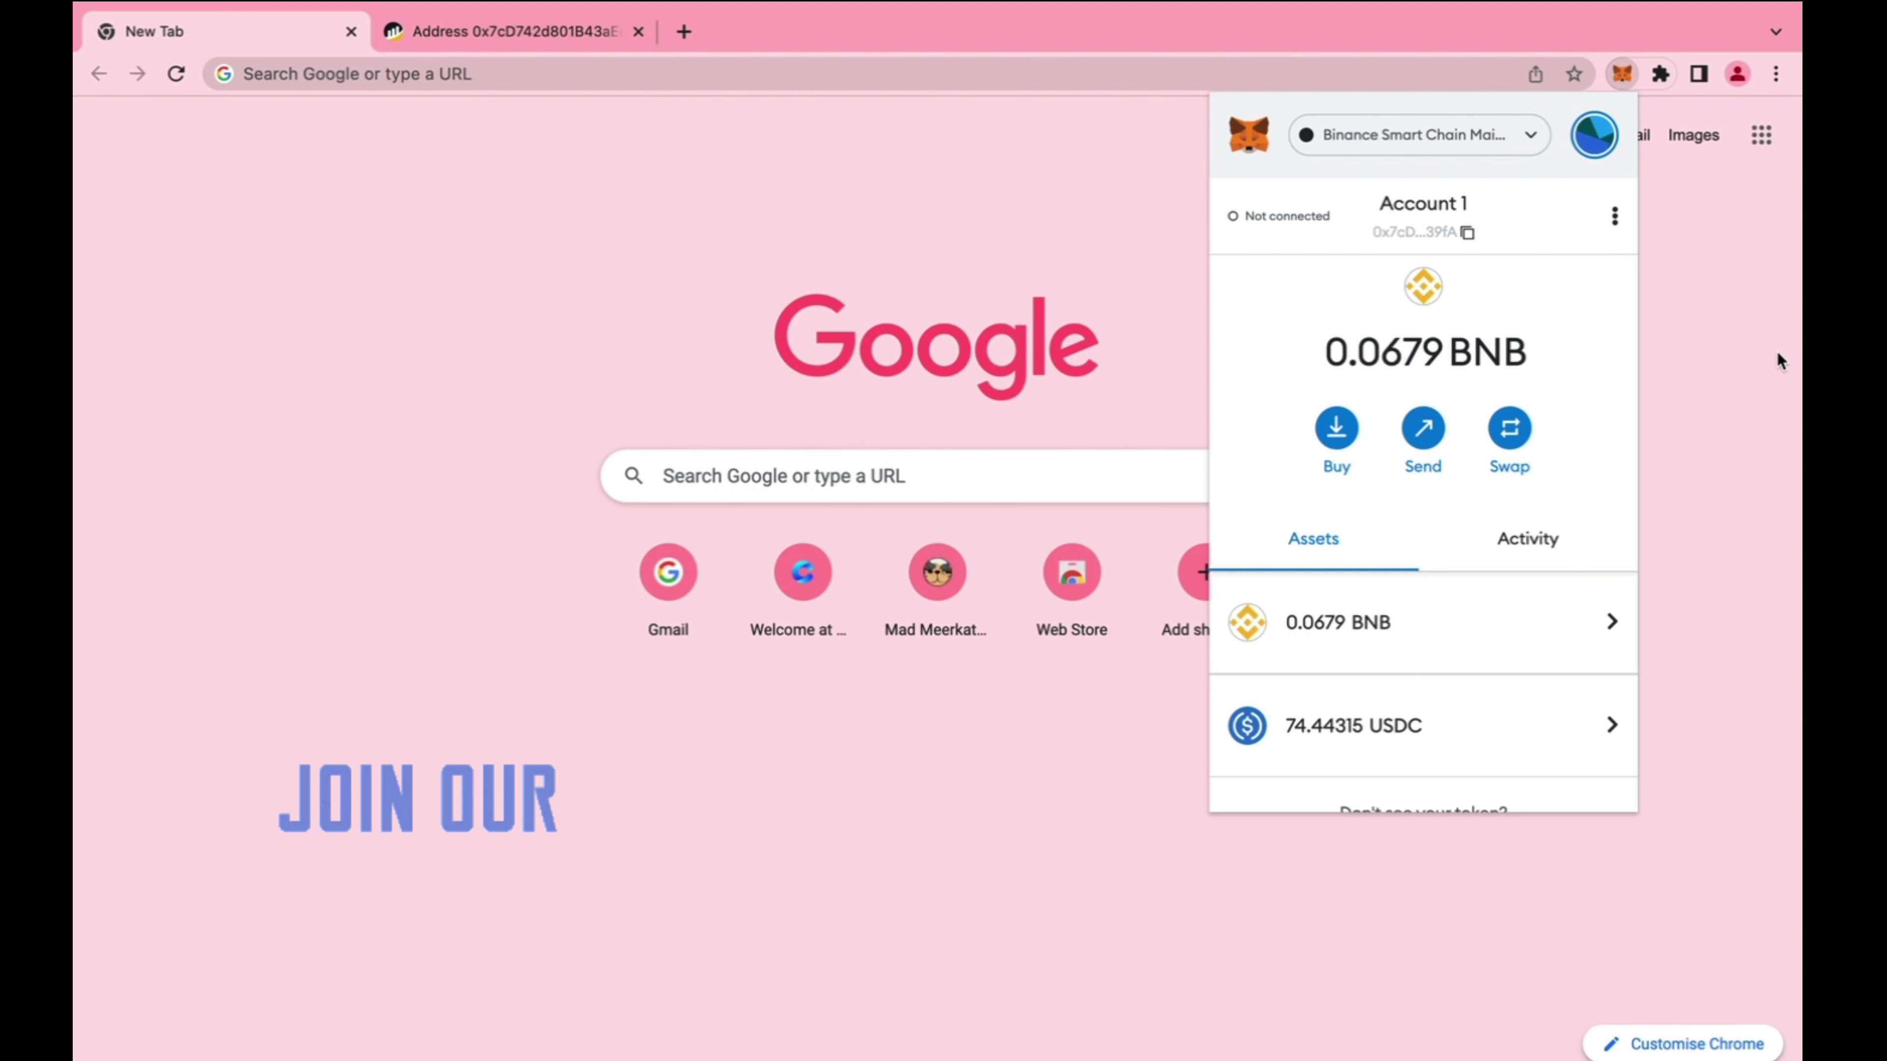
{"action": "left_click", "coordinate": [1703, 364]}
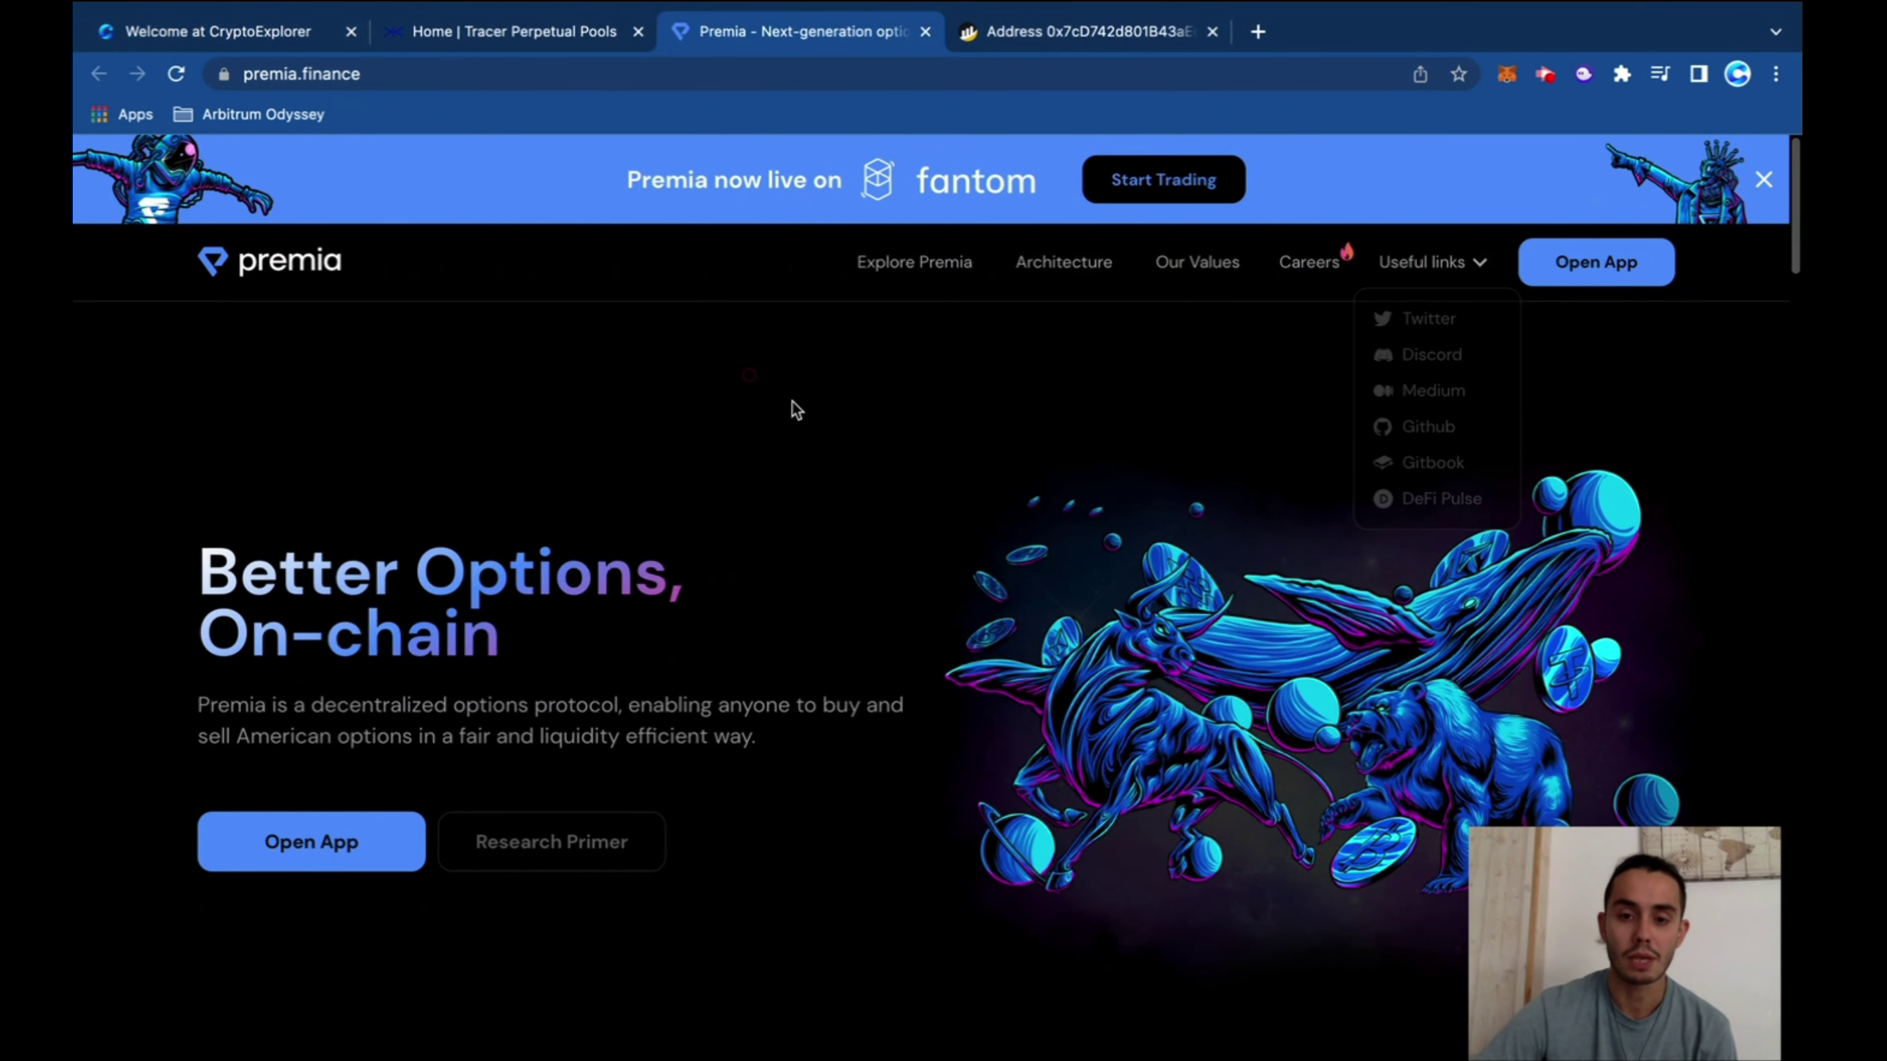
Read Premia's description of liquidity-efficient American options, then launch the Premia app
{"action": "scroll", "coordinate": [792, 401], "scroll_direction": "down", "scroll_amount": 2}
{"action": "scroll", "coordinate": [699, 455], "scroll_direction": "up", "scroll_amount": 2}
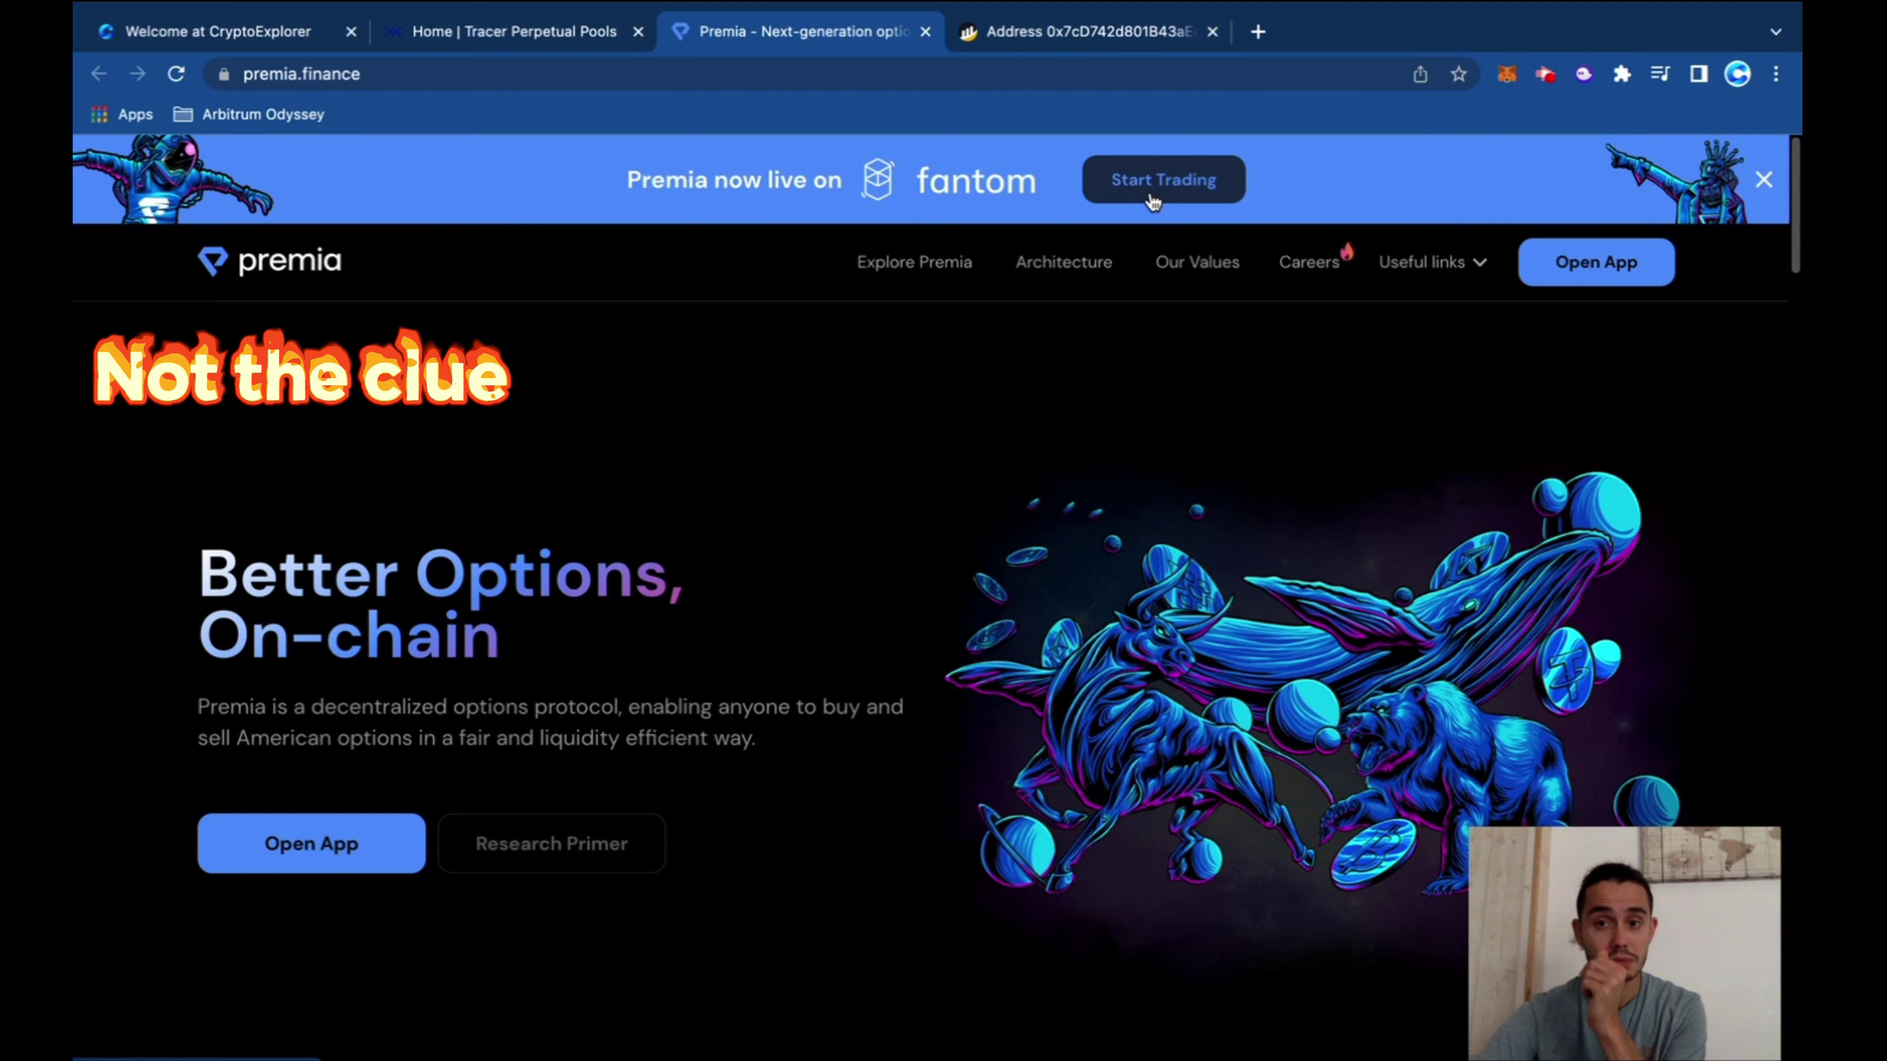
{"action": "scroll", "coordinate": [717, 644], "scroll_direction": "down", "scroll_amount": 2}
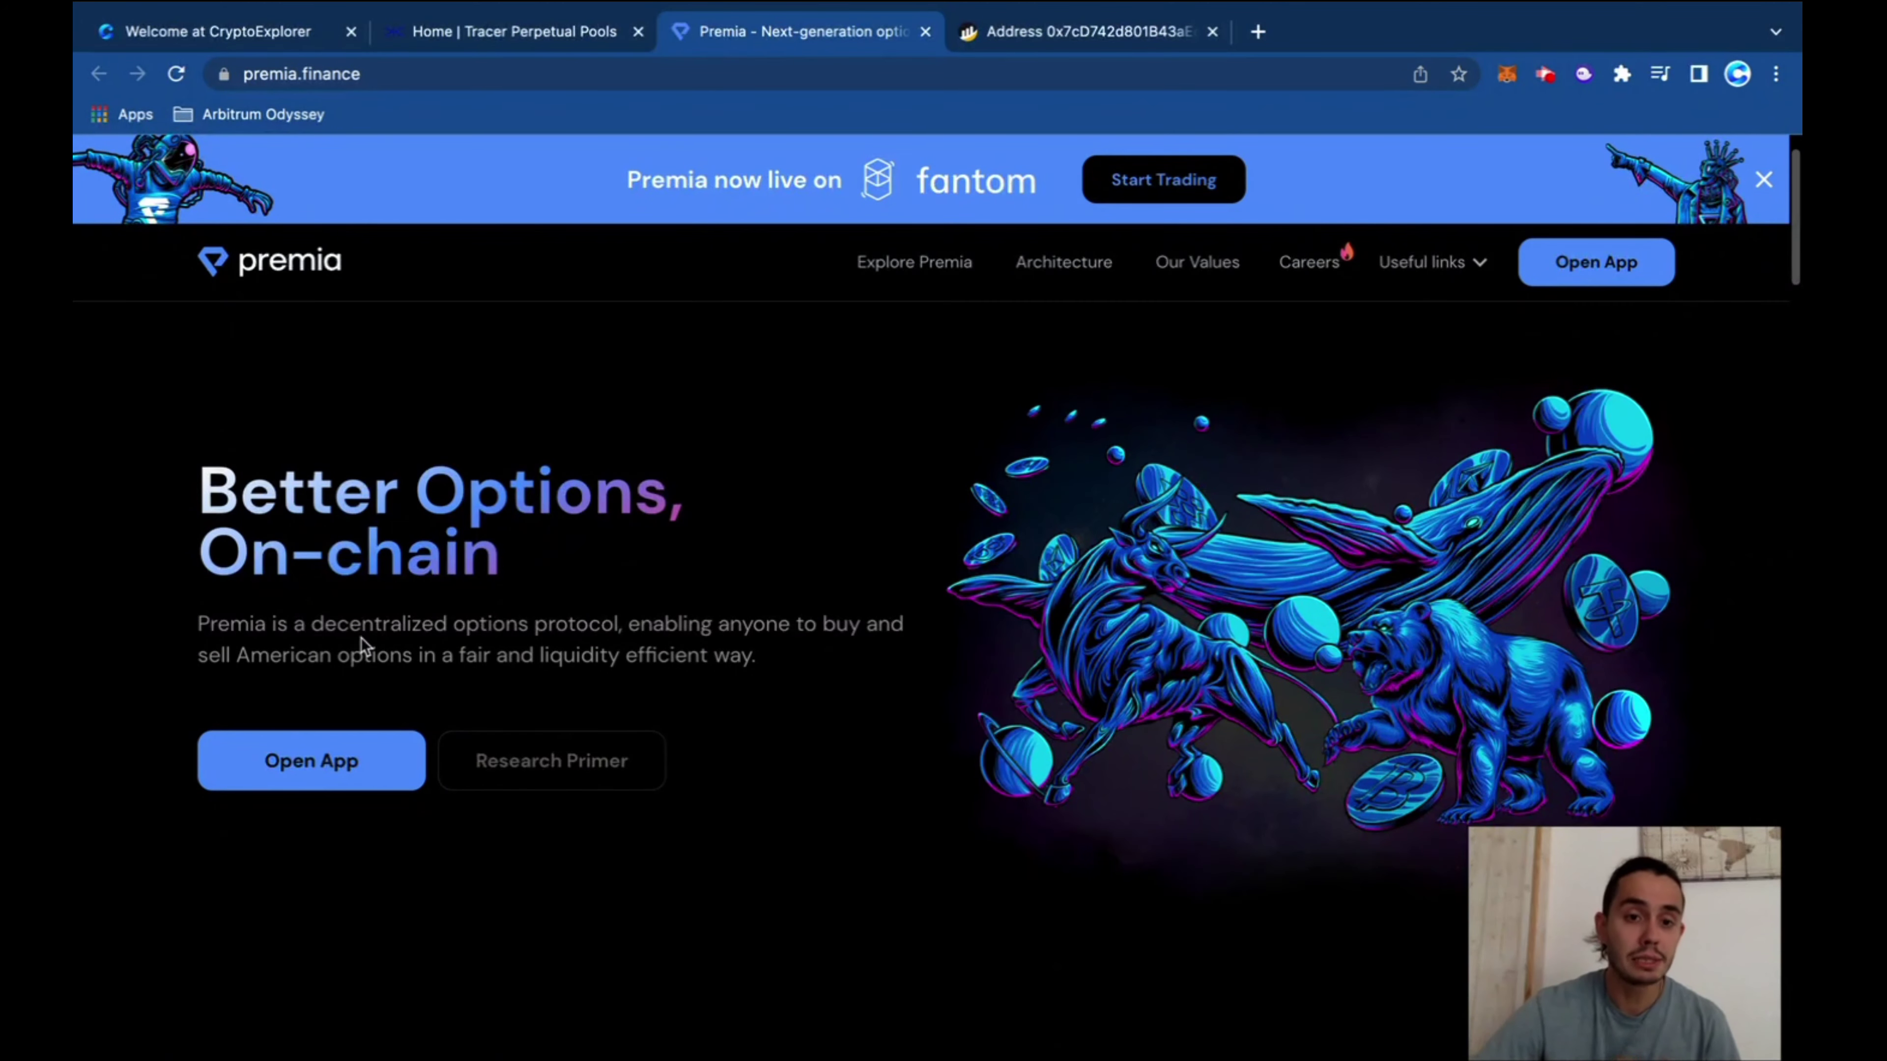
{"action": "left_click_drag", "start_coordinate": [202, 625], "coordinate": [705, 621]}
{"action": "left_click", "coordinate": [261, 697]}
{"action": "left_click_drag", "start_coordinate": [209, 657], "coordinate": [721, 660]}
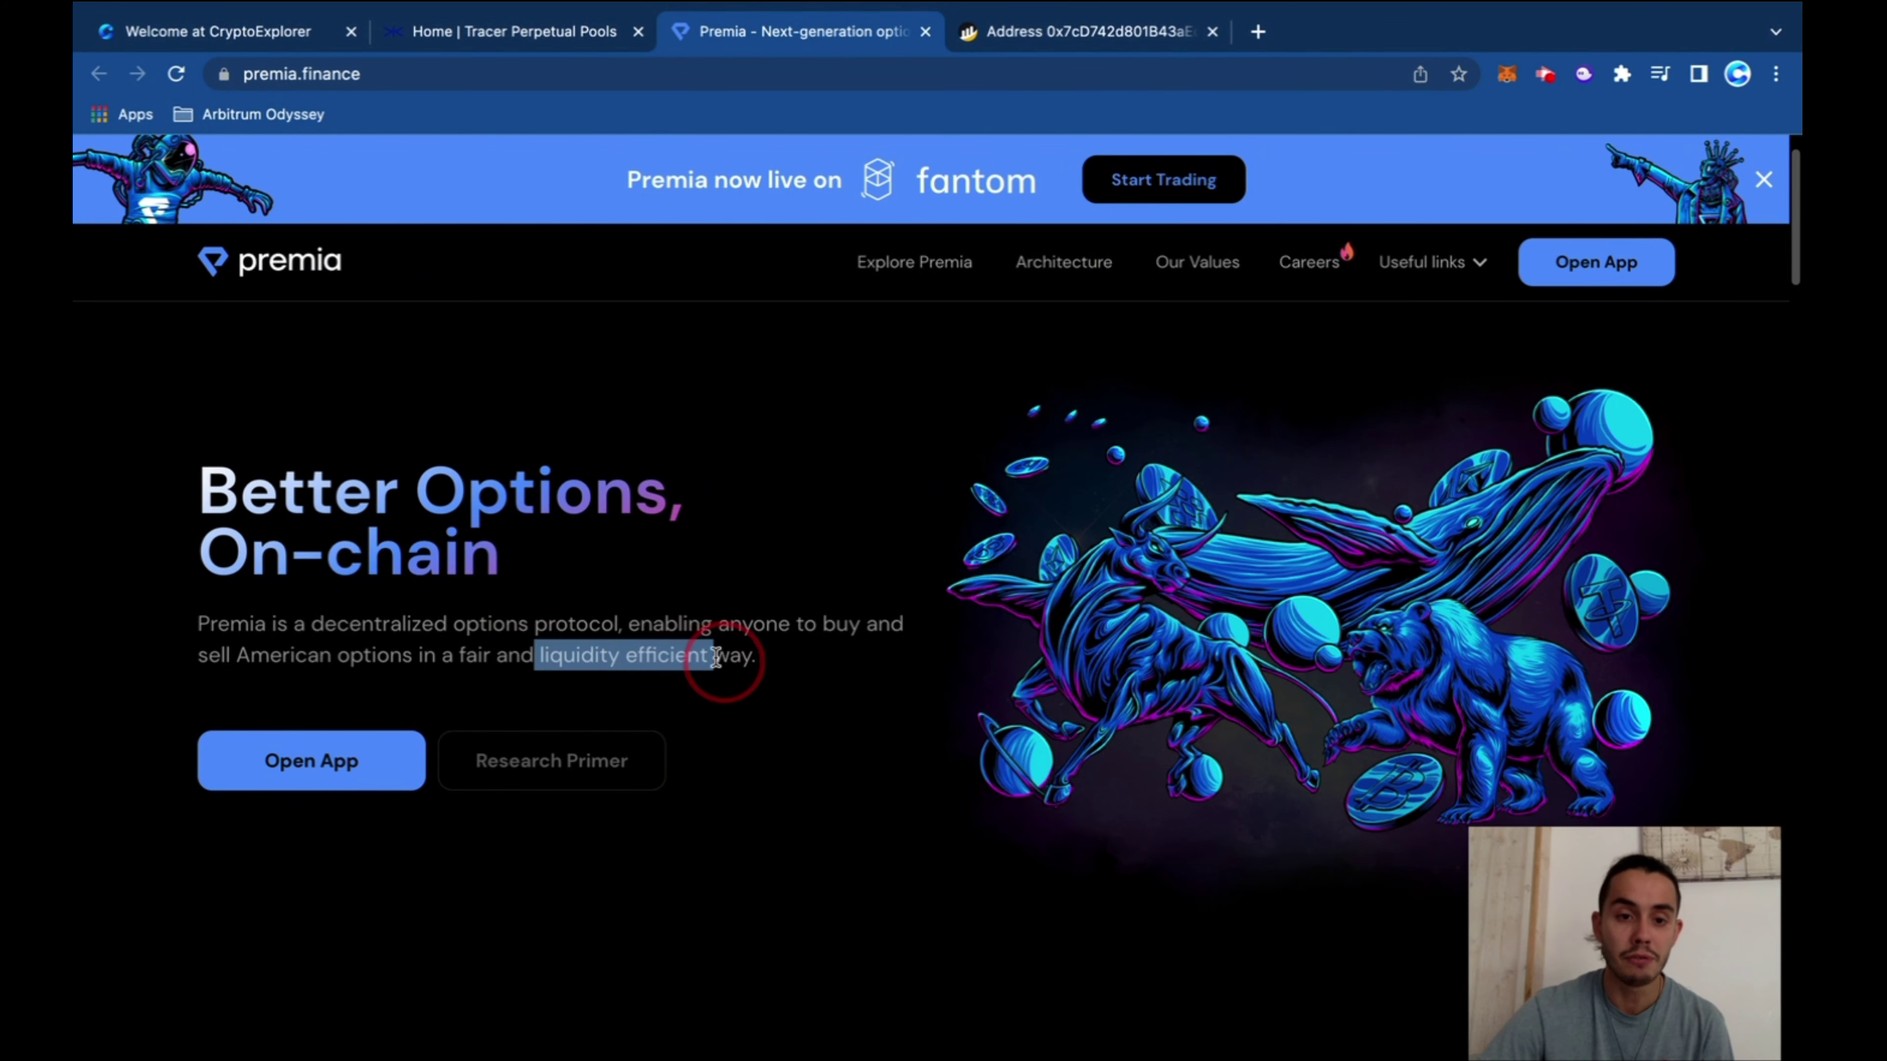
{"action": "left_click", "coordinate": [746, 628]}
{"action": "left_click", "coordinate": [330, 766]}
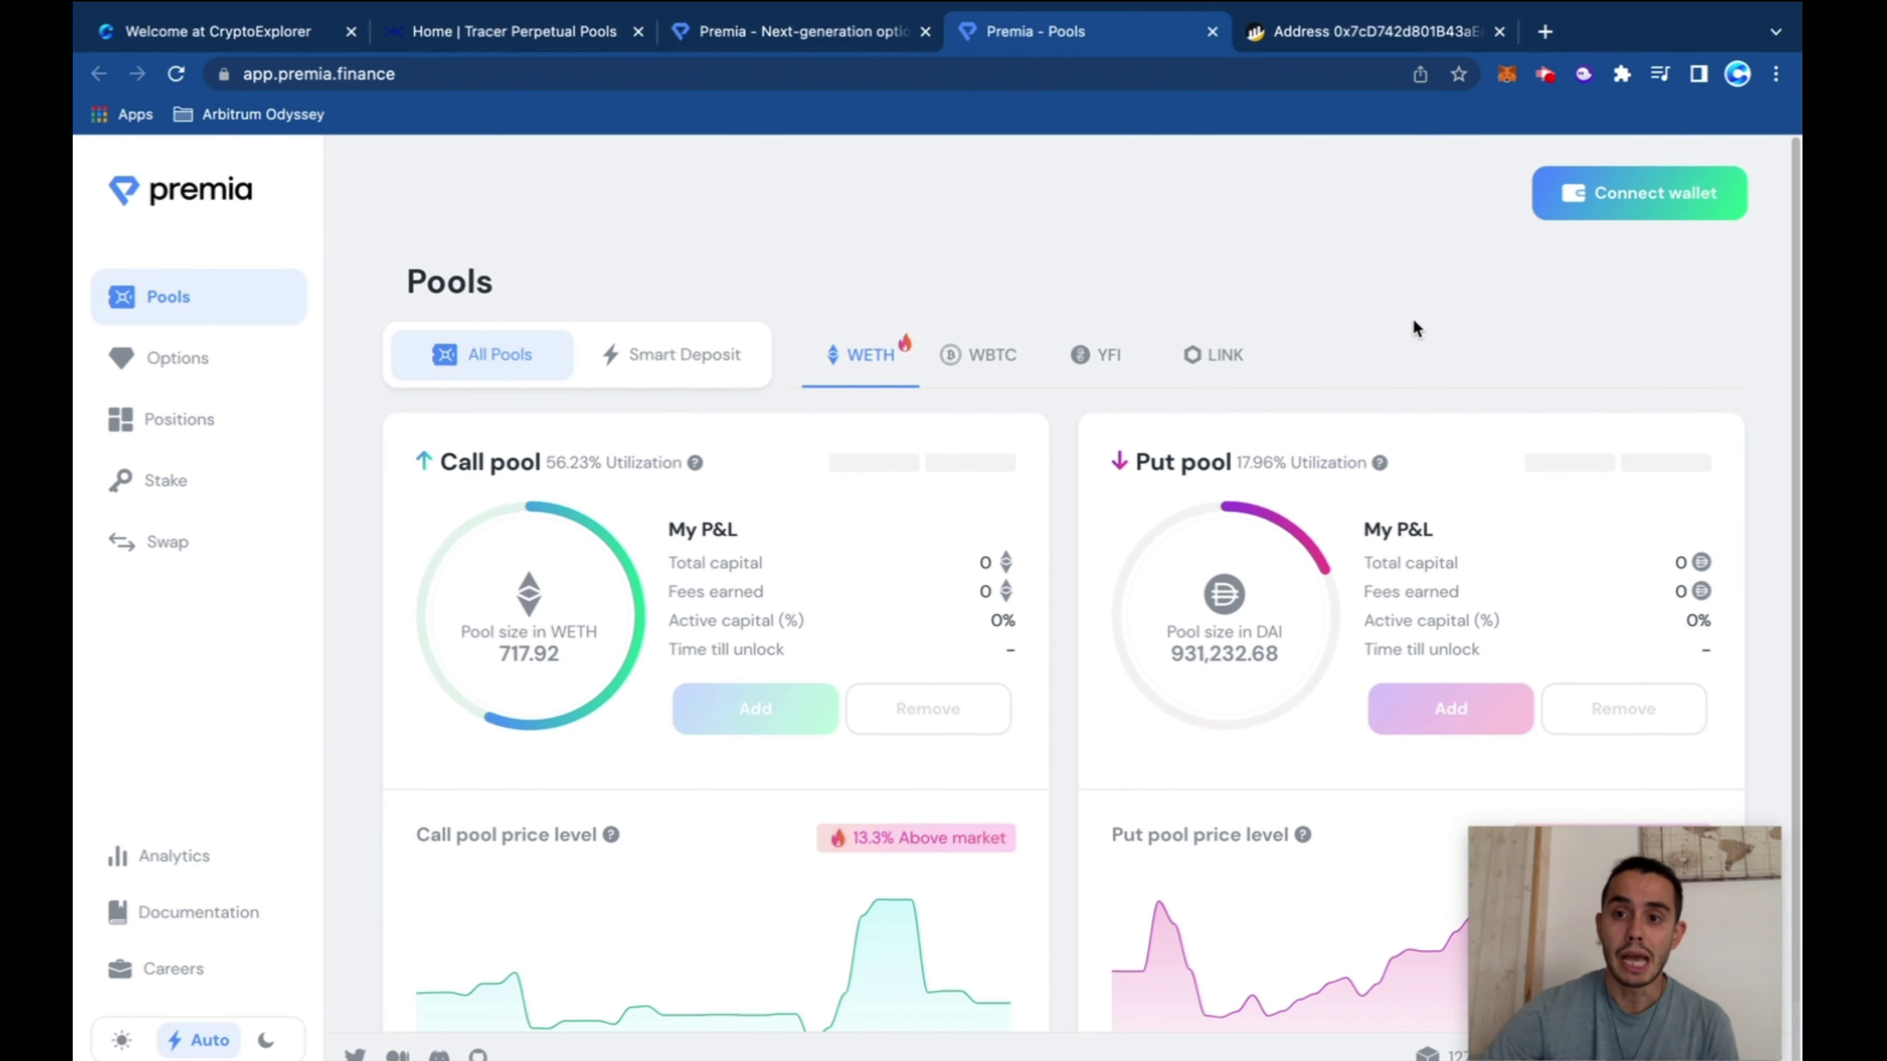
Start a wallet connection, read the beta-risk warnings, and tick 'I agree to the Terms & Conditions'
{"action": "left_click", "coordinate": [1613, 198]}
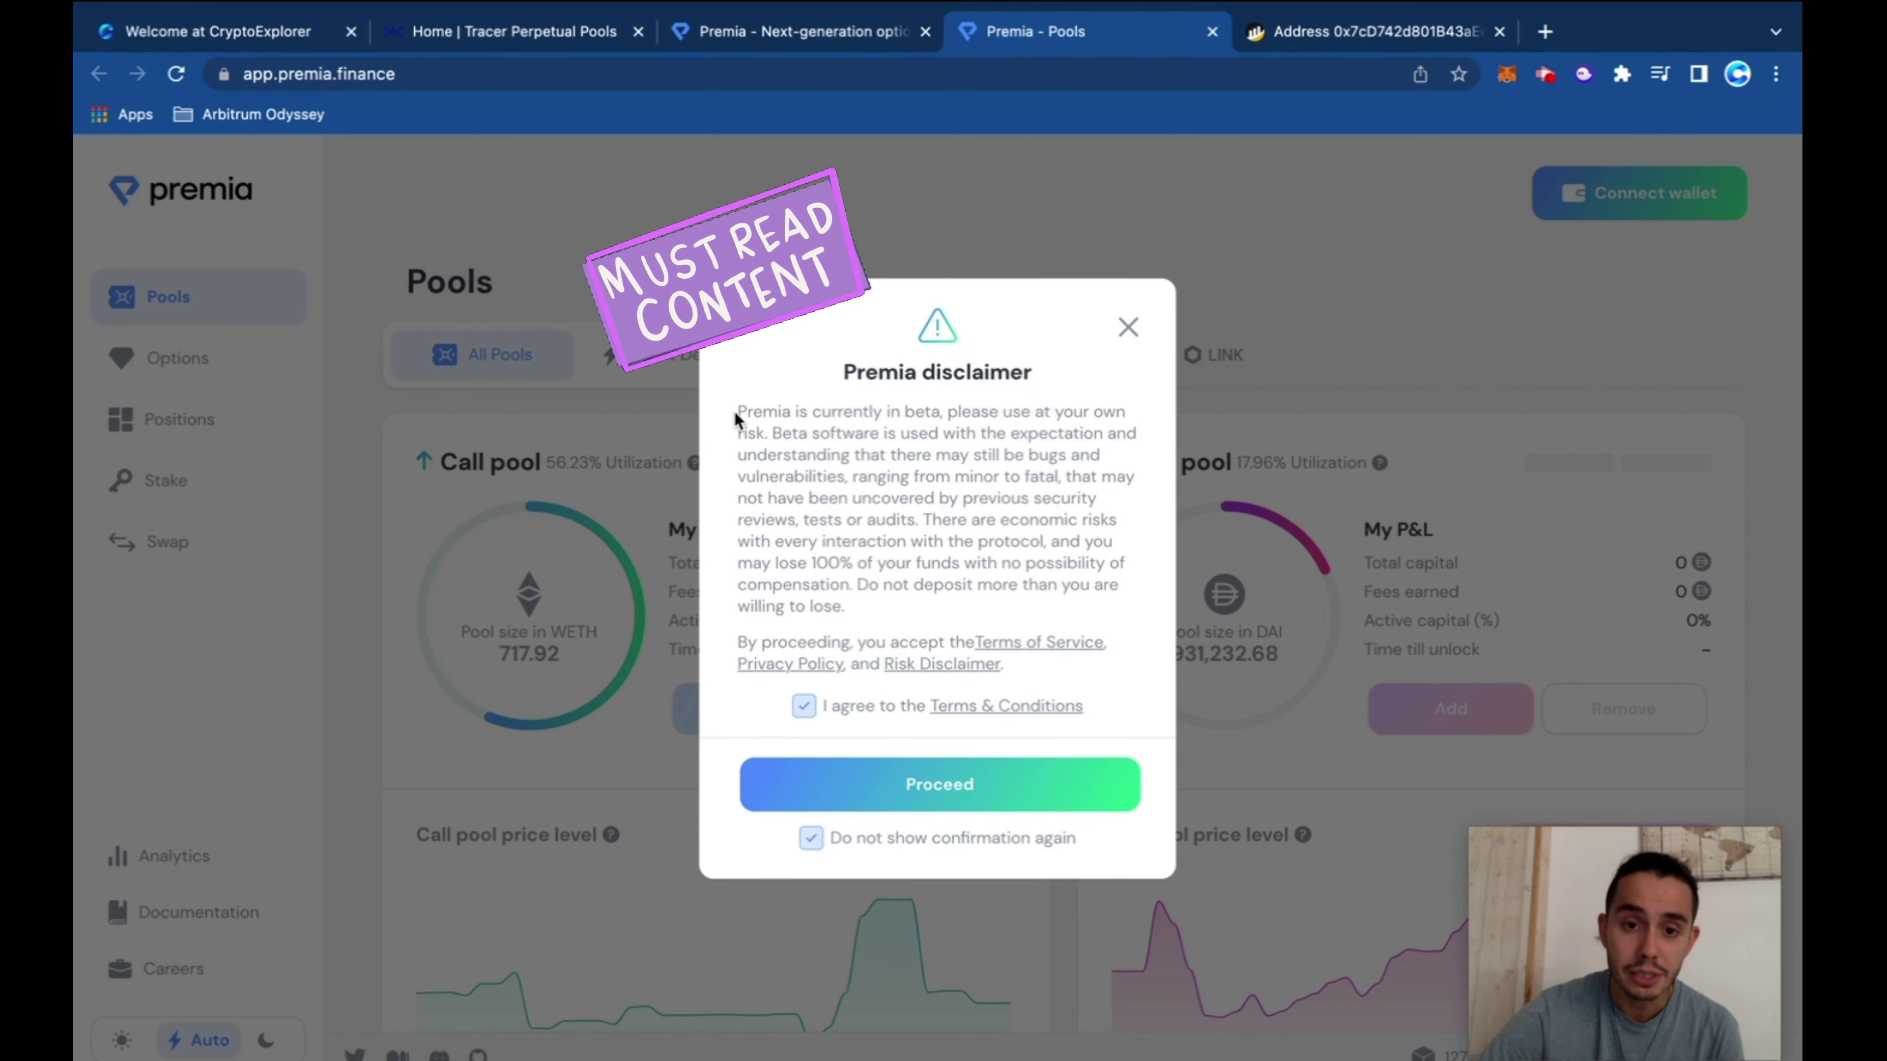
{"action": "left_click_drag", "start_coordinate": [737, 411], "coordinate": [1055, 474]}
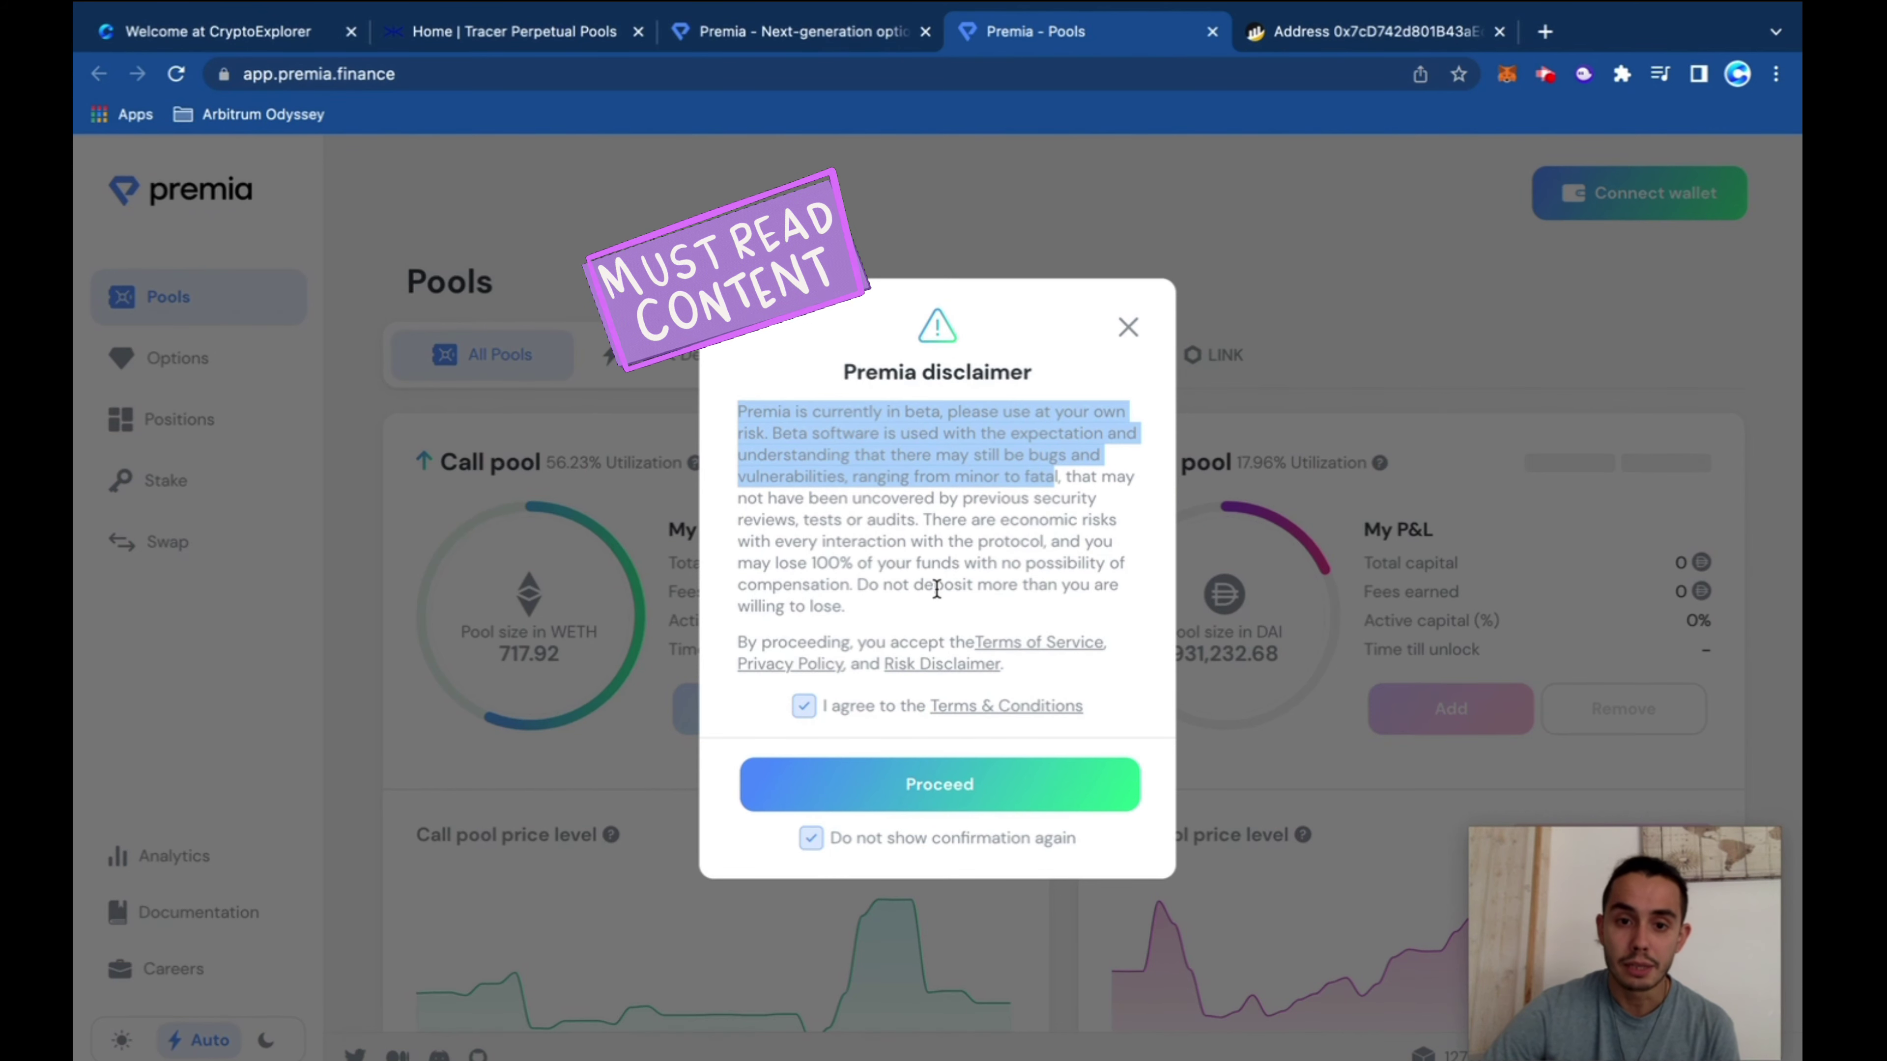
{"action": "left_click", "coordinate": [933, 539]}
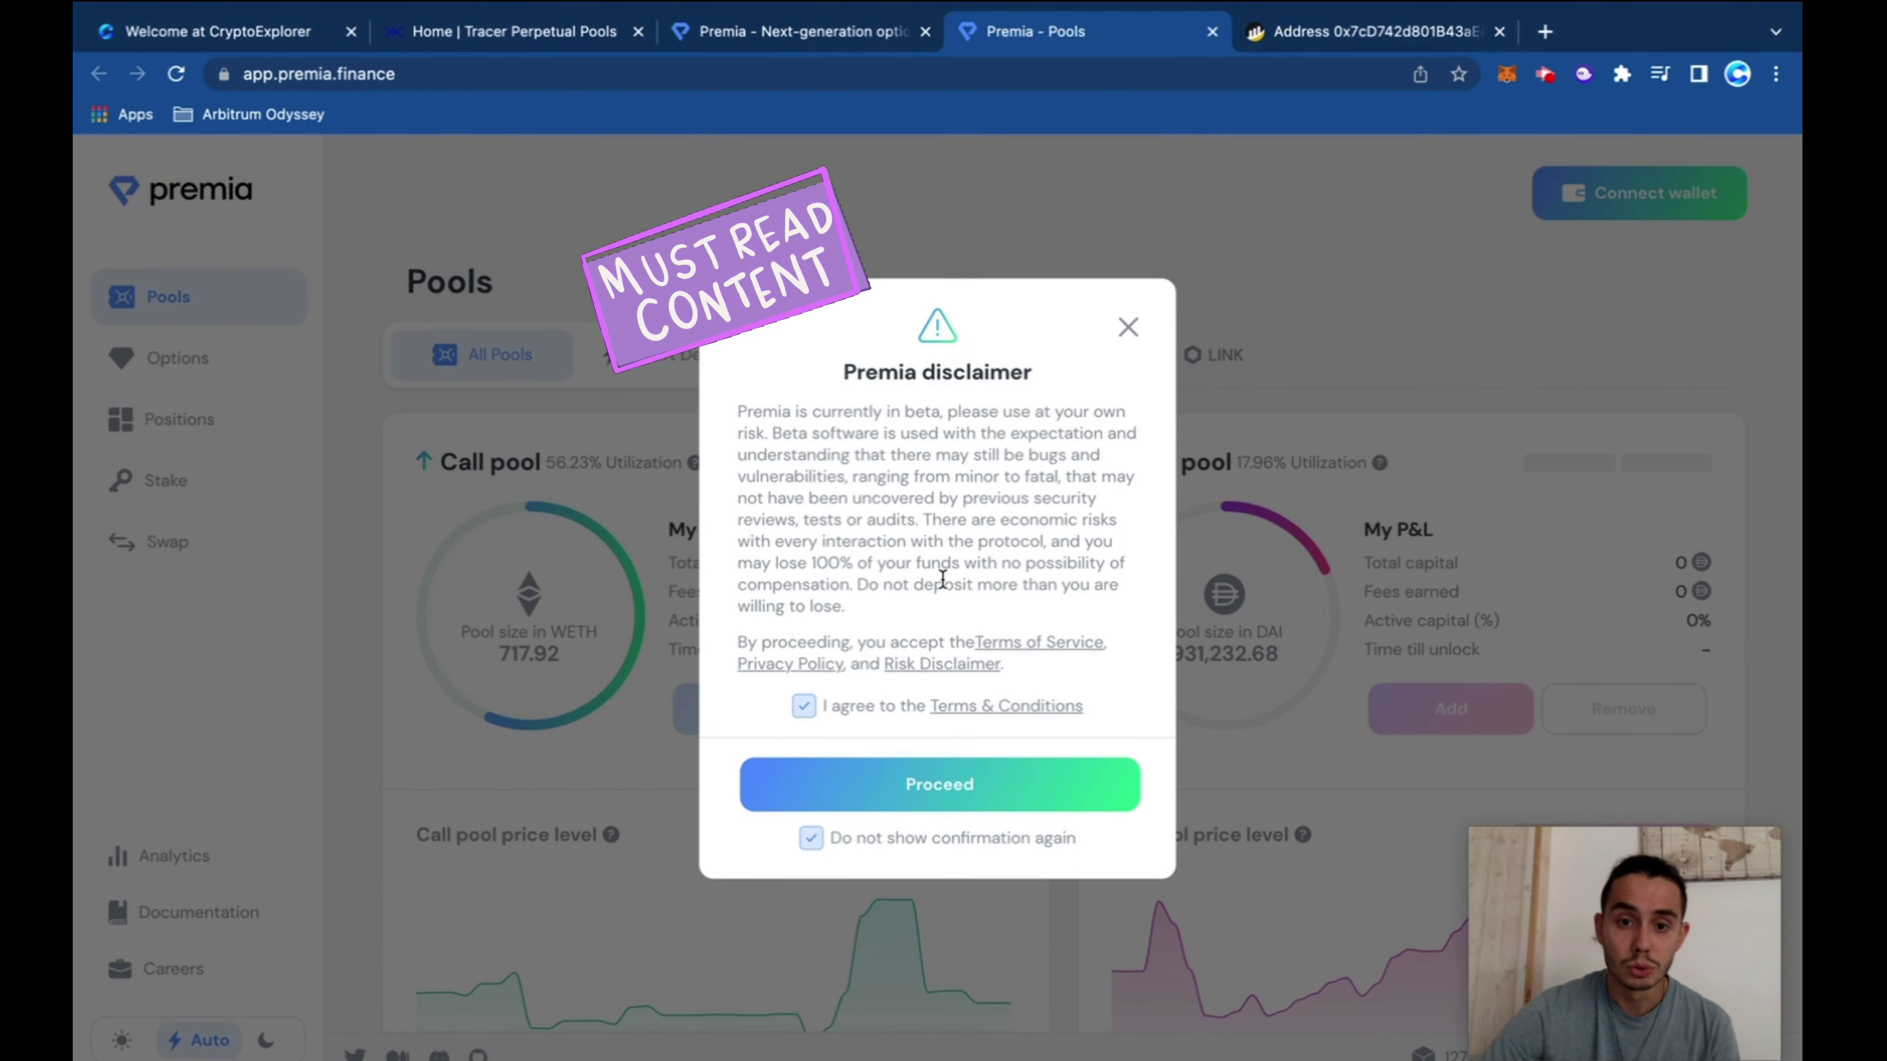
{"action": "left_click_drag", "start_coordinate": [758, 566], "coordinate": [859, 562]}
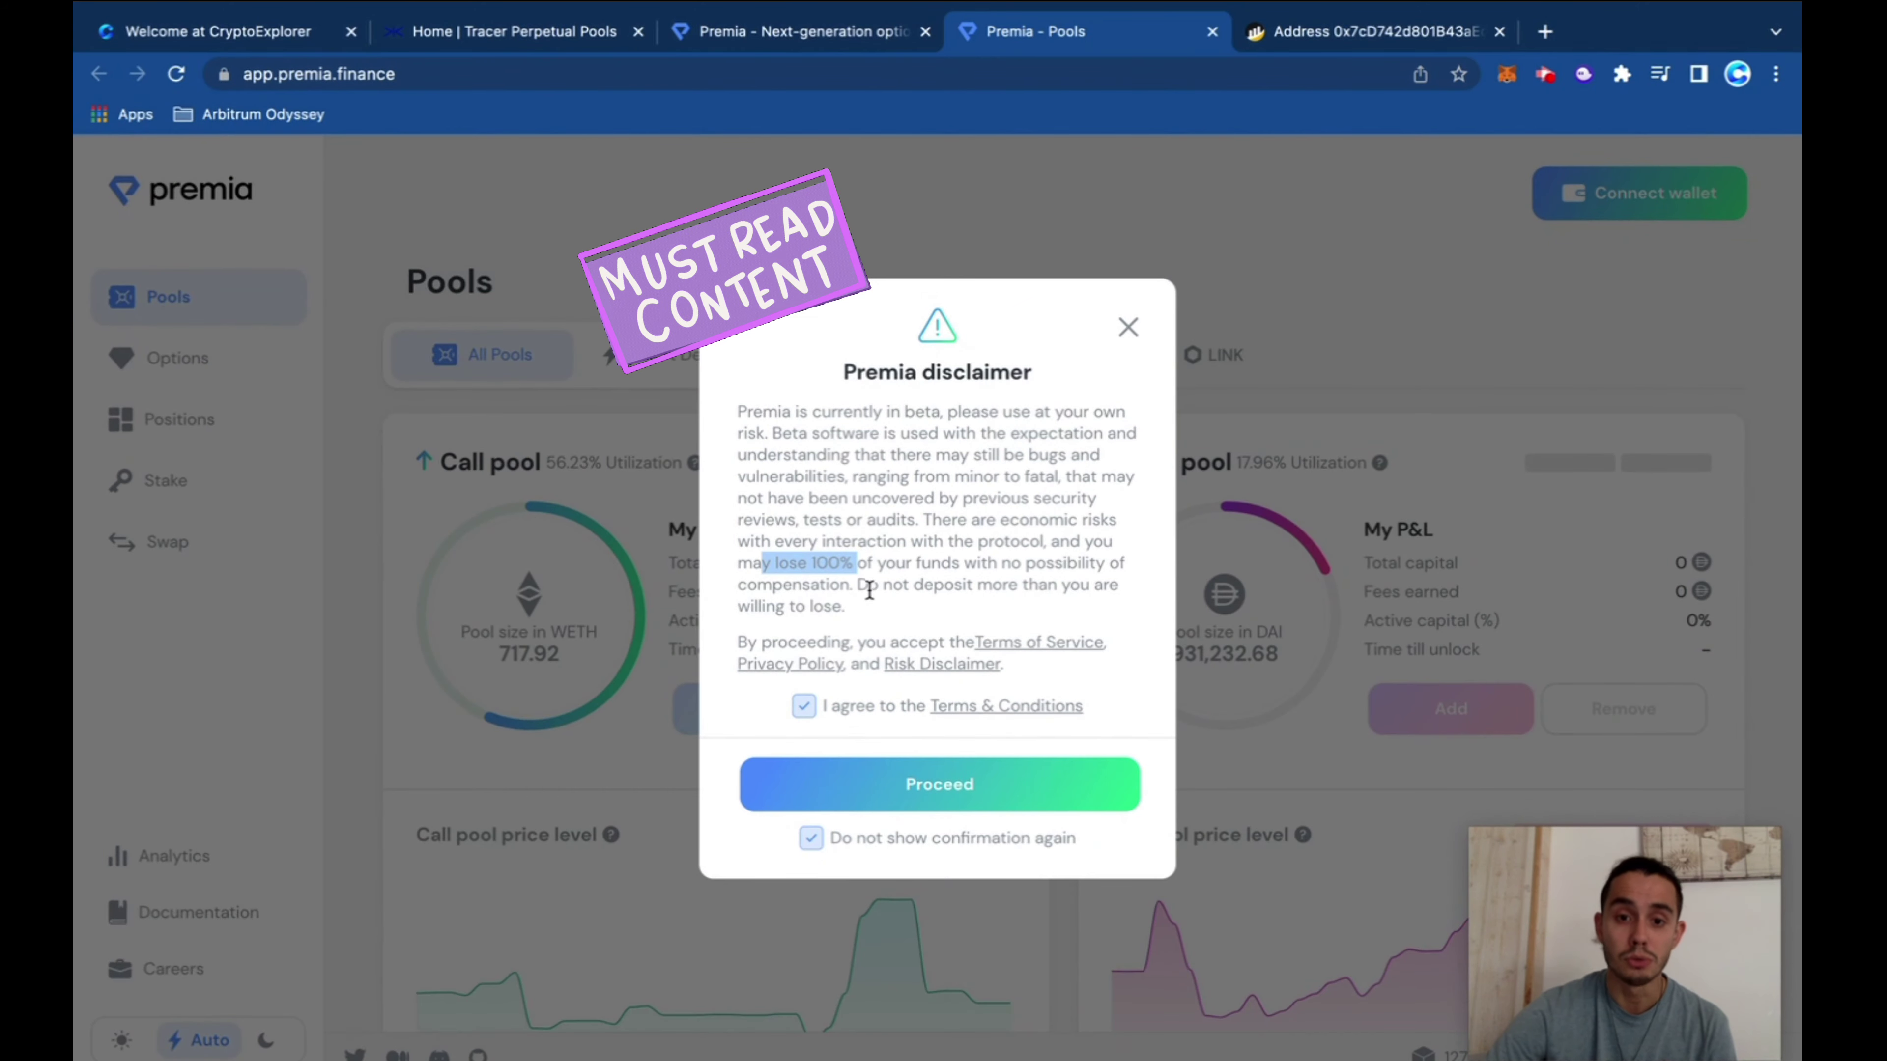
{"action": "left_click_drag", "start_coordinate": [869, 591], "coordinate": [906, 611]}
{"action": "left_click", "coordinate": [936, 518]}
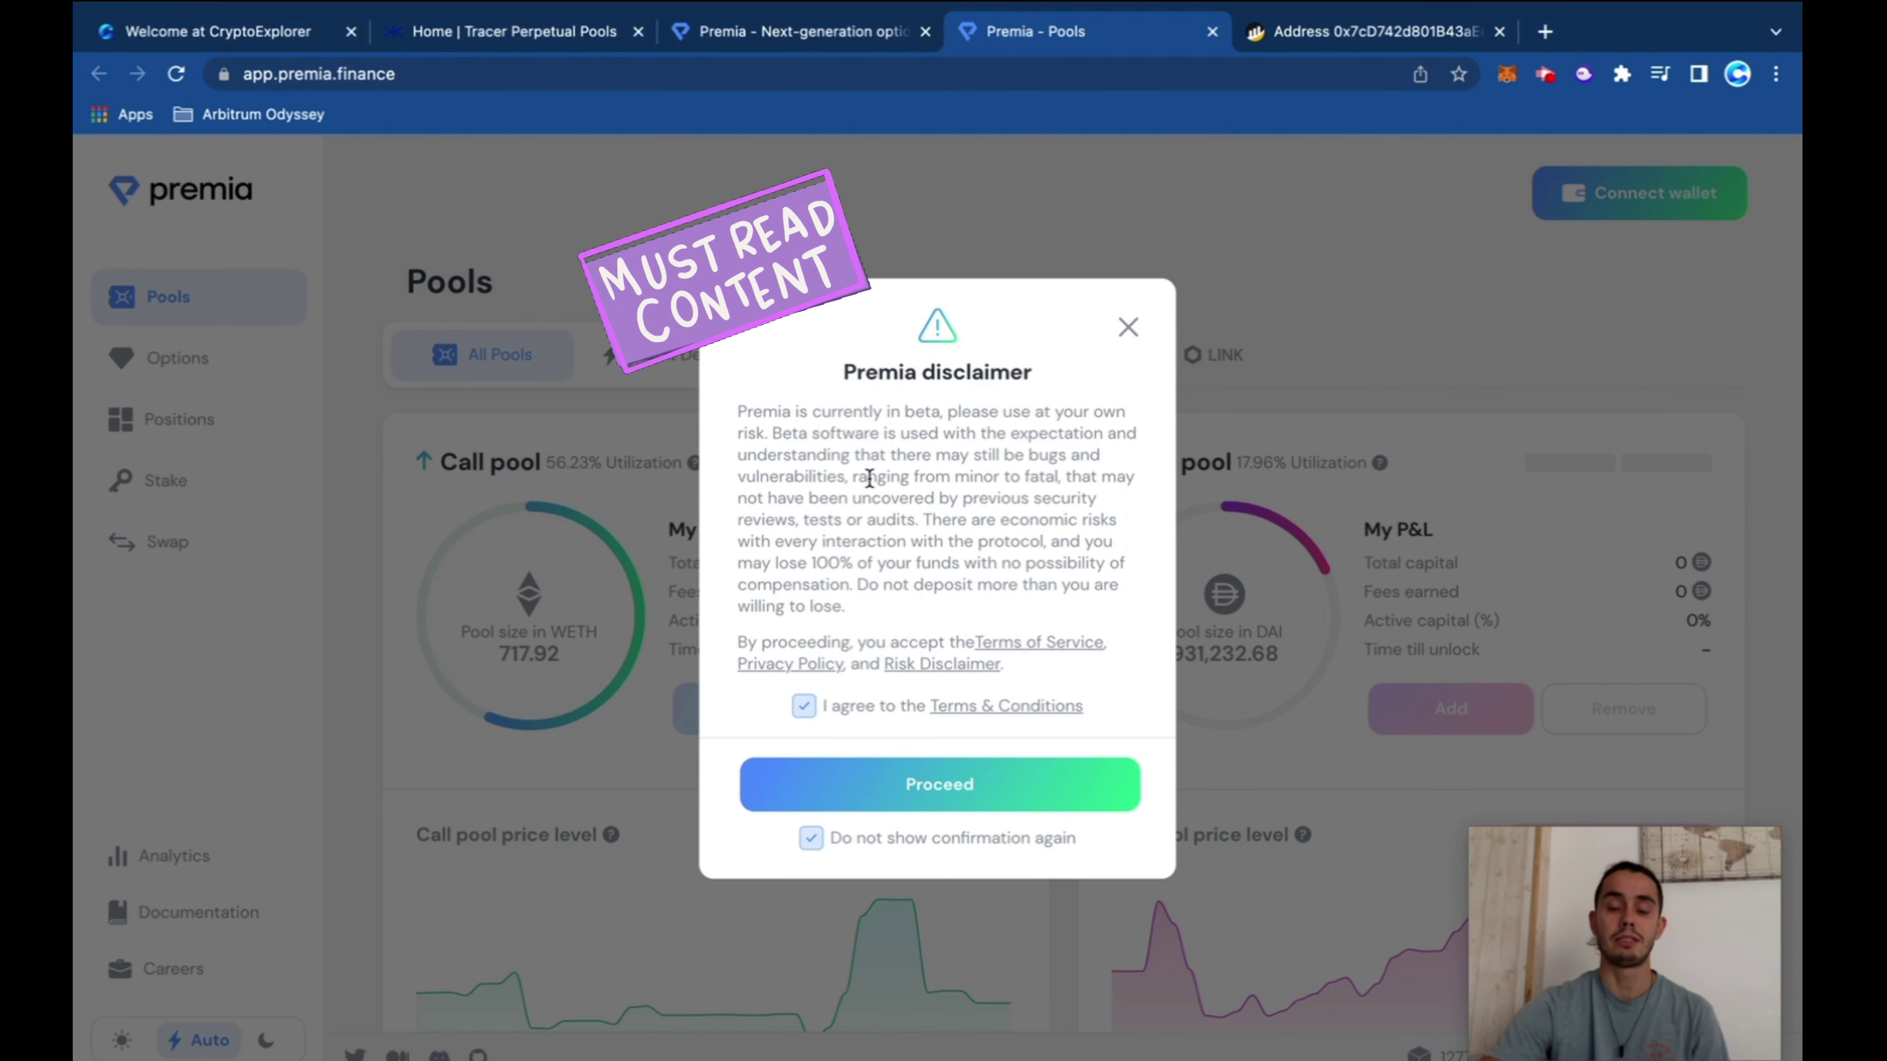
{"action": "left_click", "coordinate": [805, 709]}
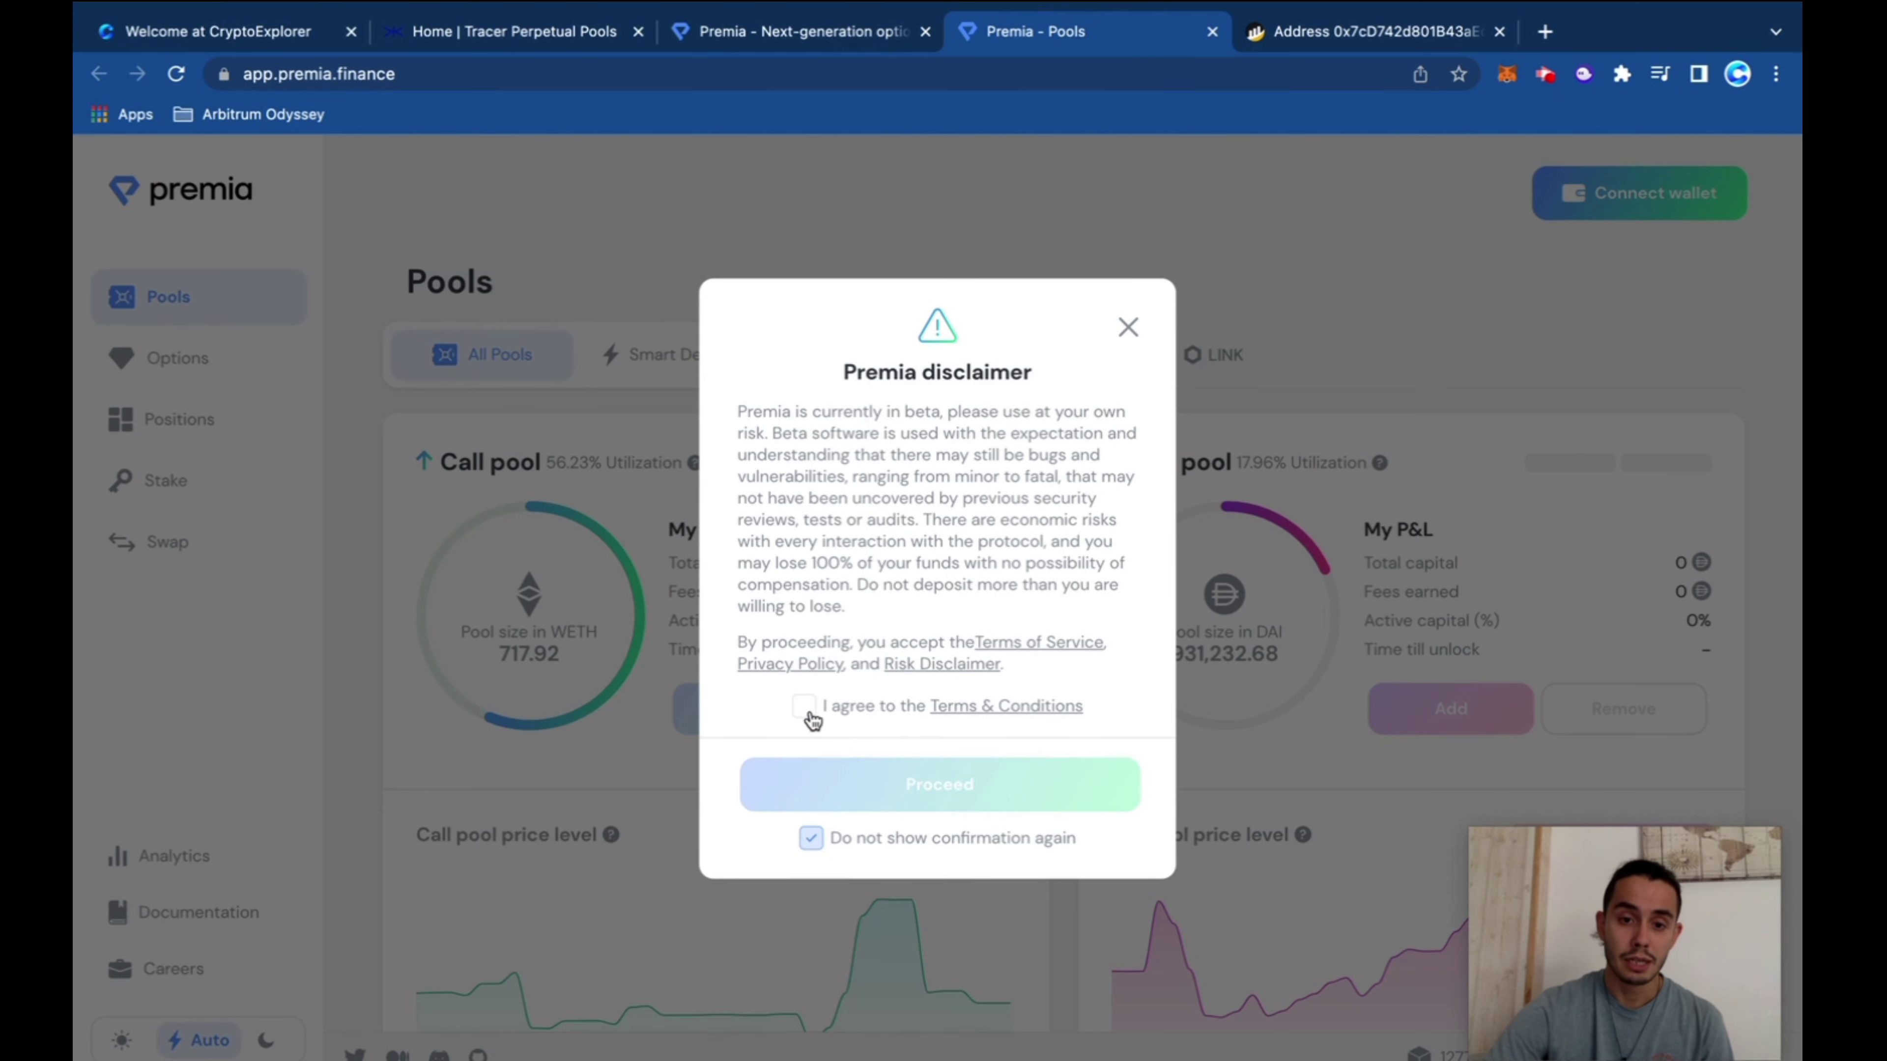
{"action": "left_click", "coordinate": [805, 706]}
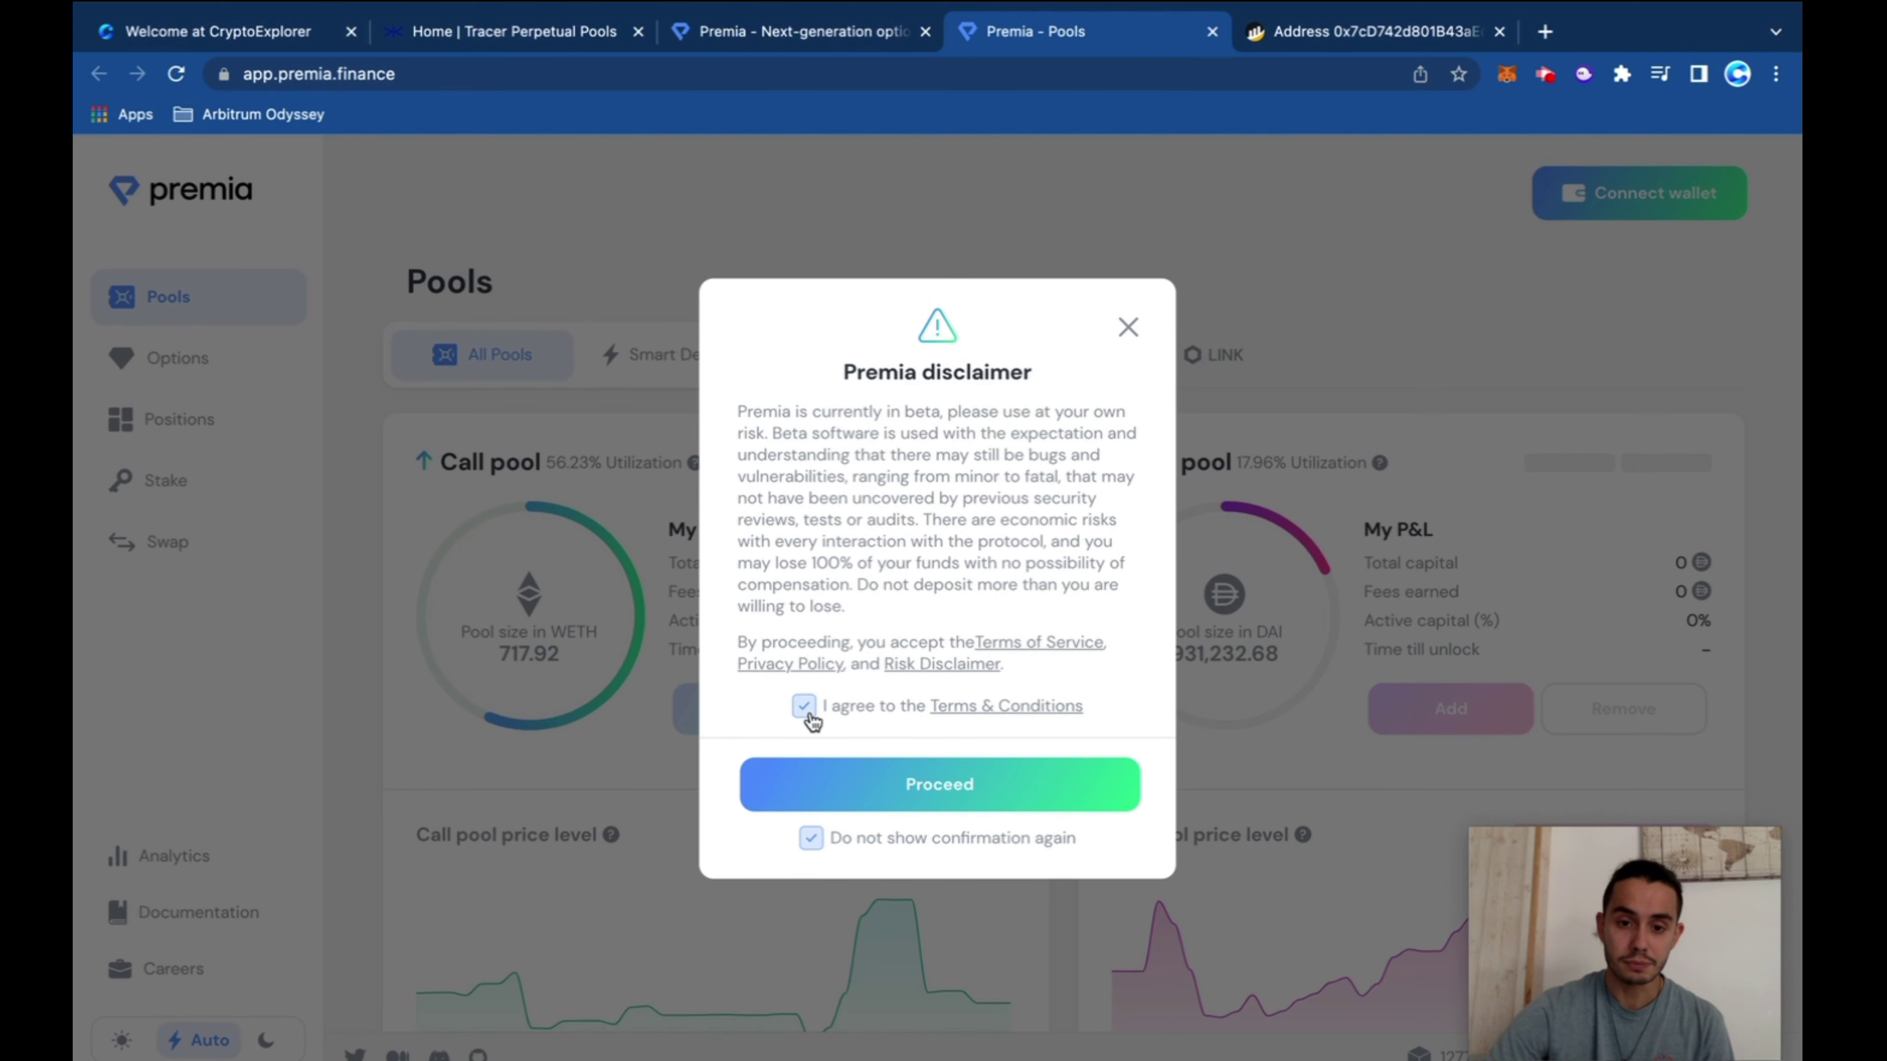
Accept the disclaimer, pick MetaMask, and approve connecting Account 1 to app.premia.finance
{"action": "left_click", "coordinate": [932, 785]}
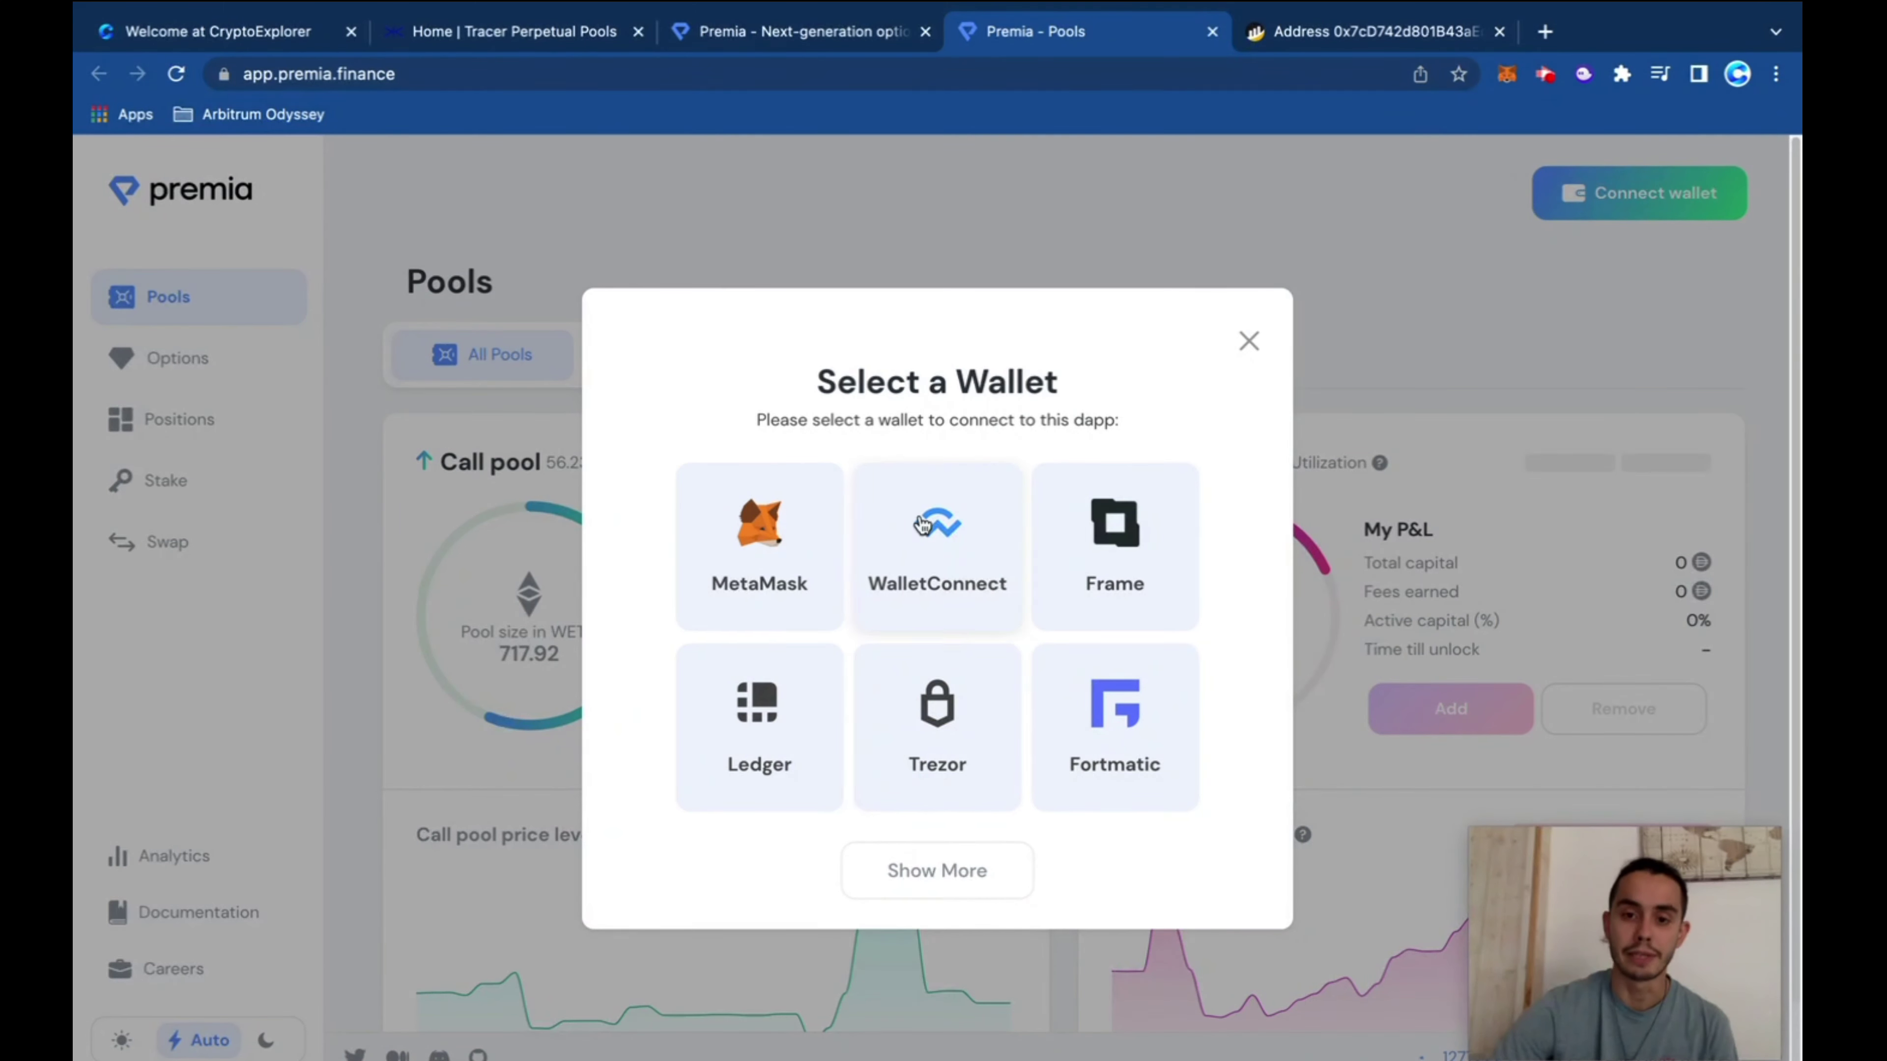
{"action": "left_click", "coordinate": [779, 578]}
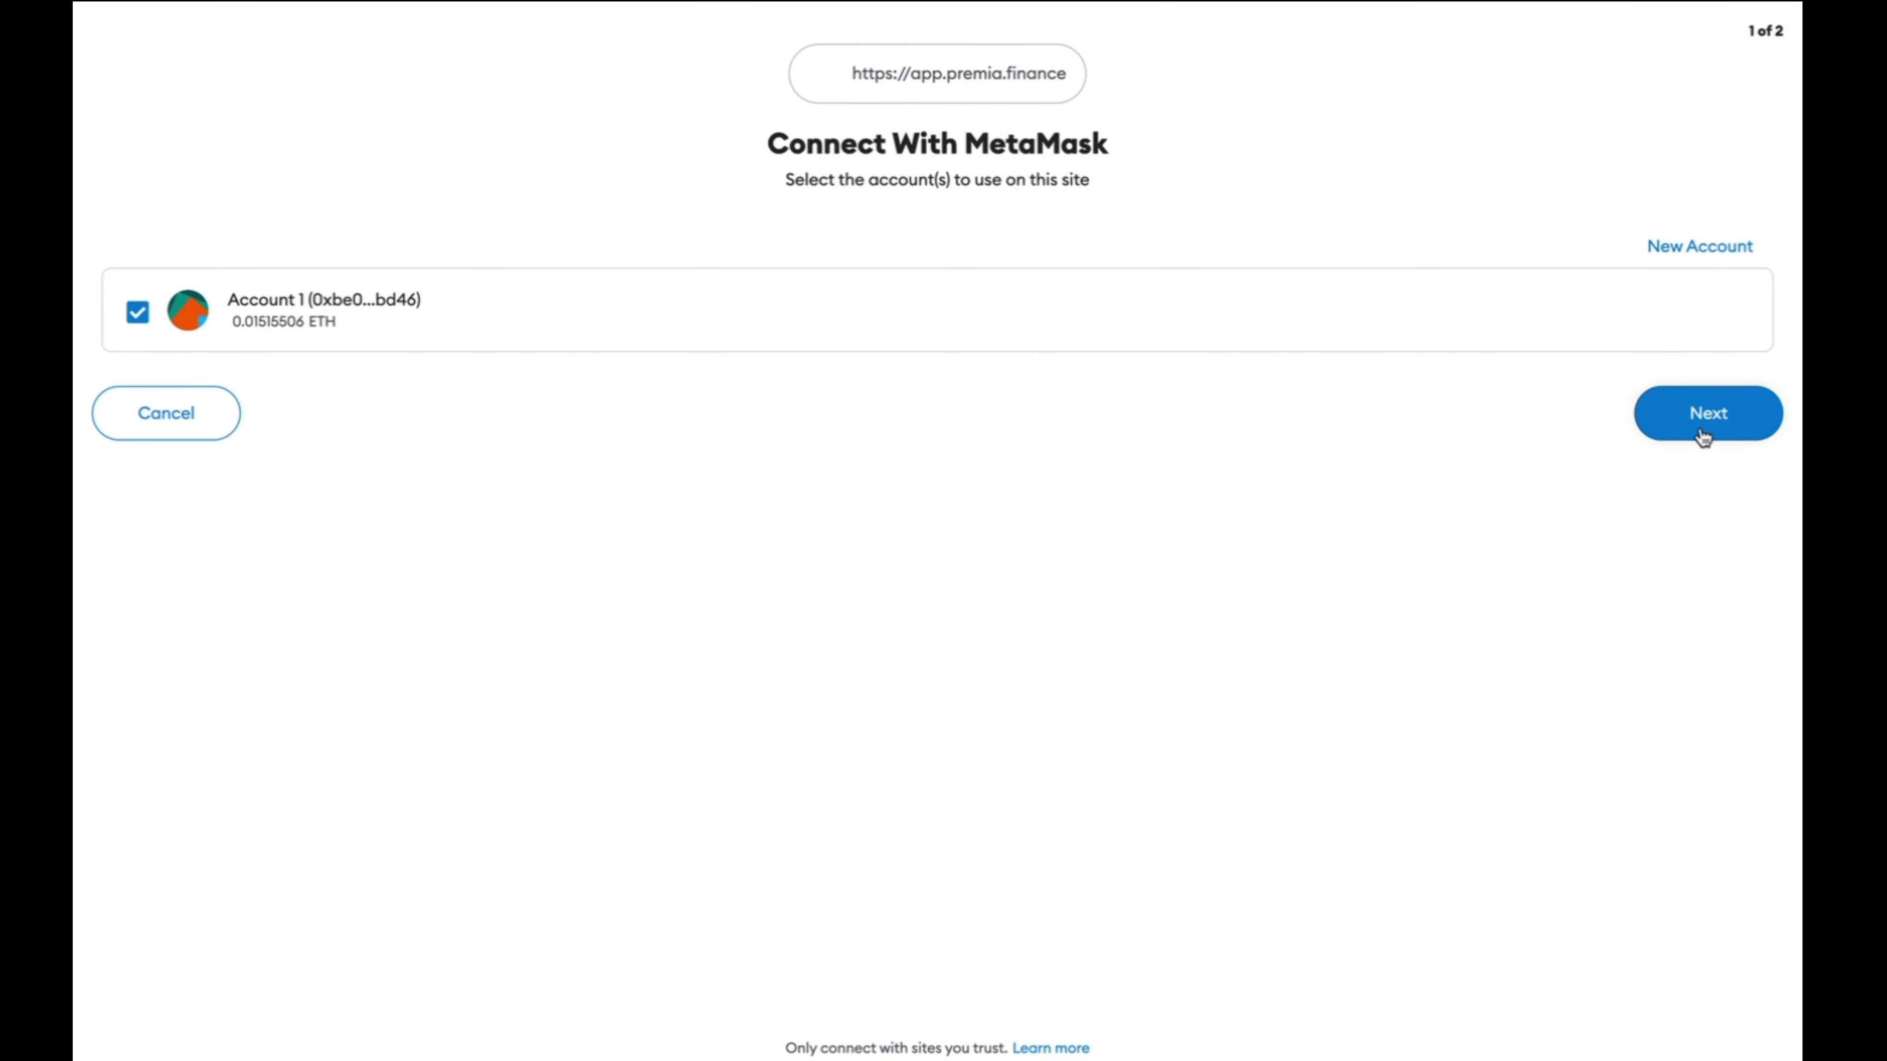
{"action": "left_click", "coordinate": [1703, 437]}
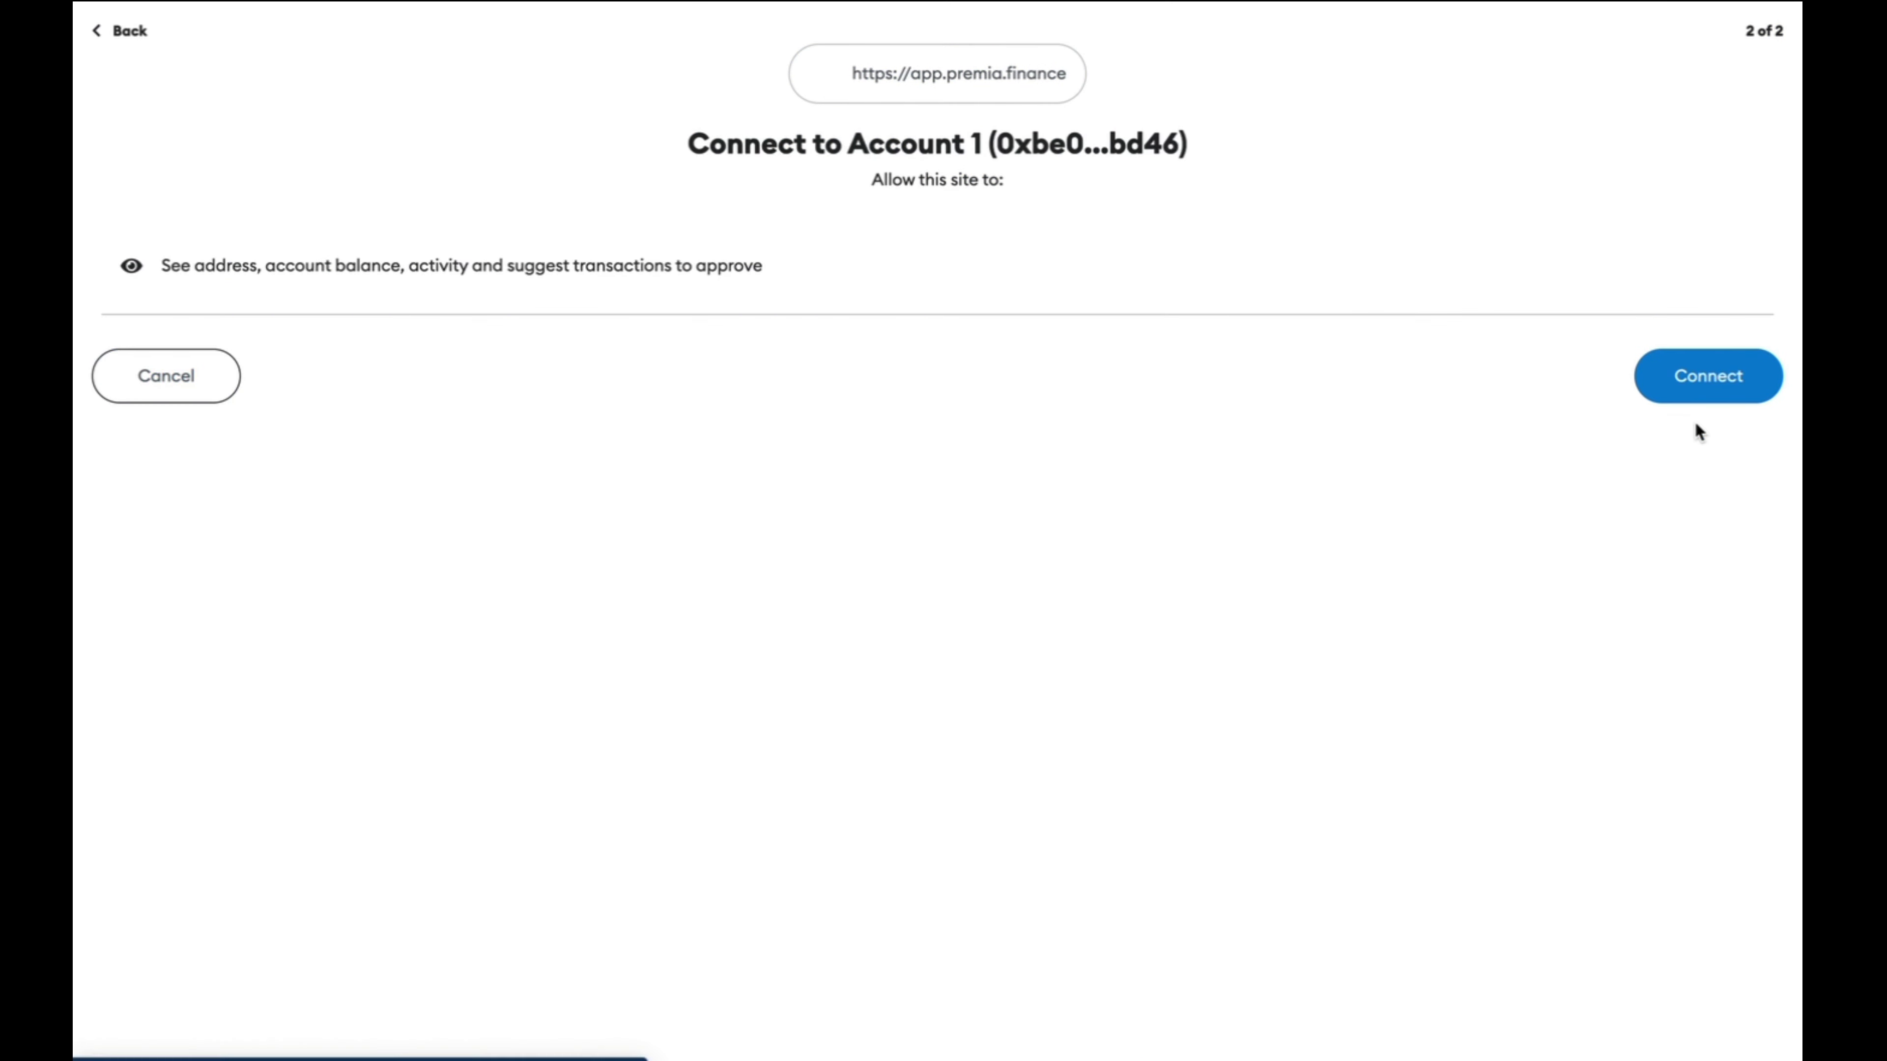
{"action": "left_click", "coordinate": [1702, 379]}
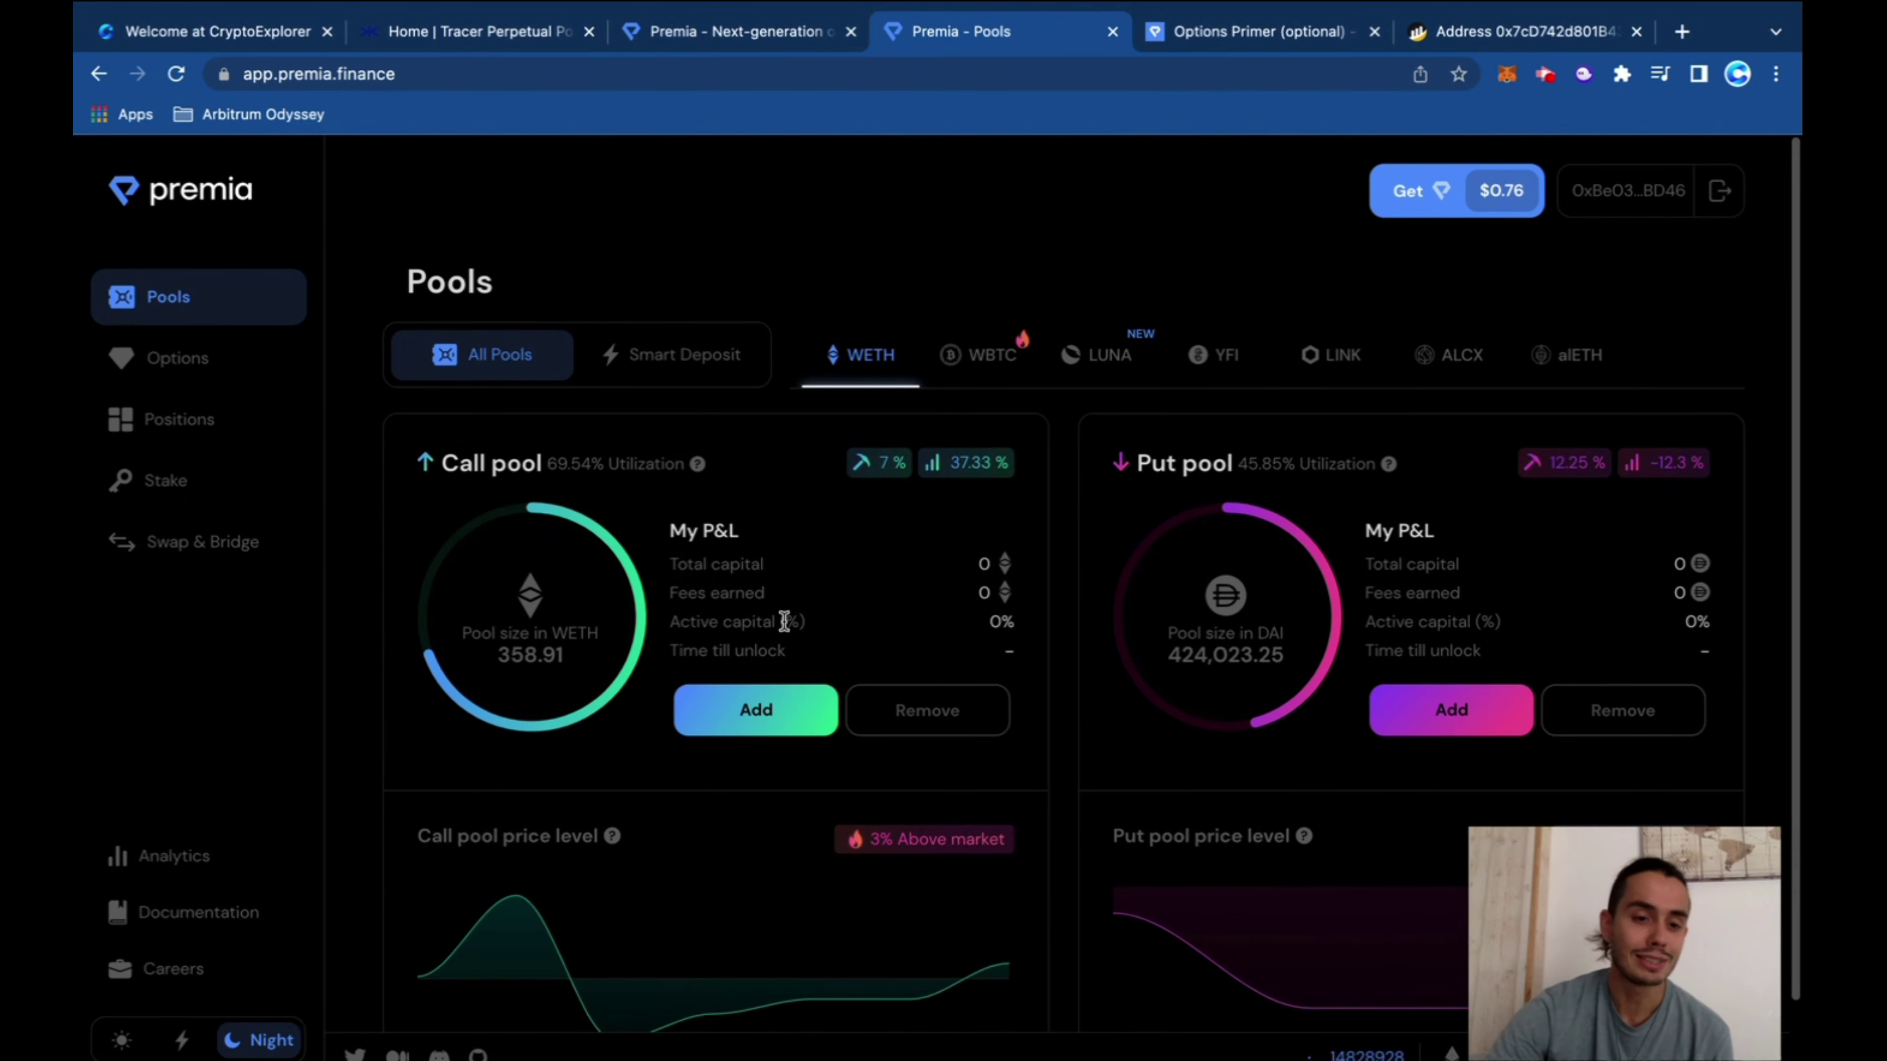
{"action": "left_click", "coordinate": [1197, 38]}
{"action": "scroll", "coordinate": [855, 449], "scroll_direction": "up", "scroll_amount": 10}
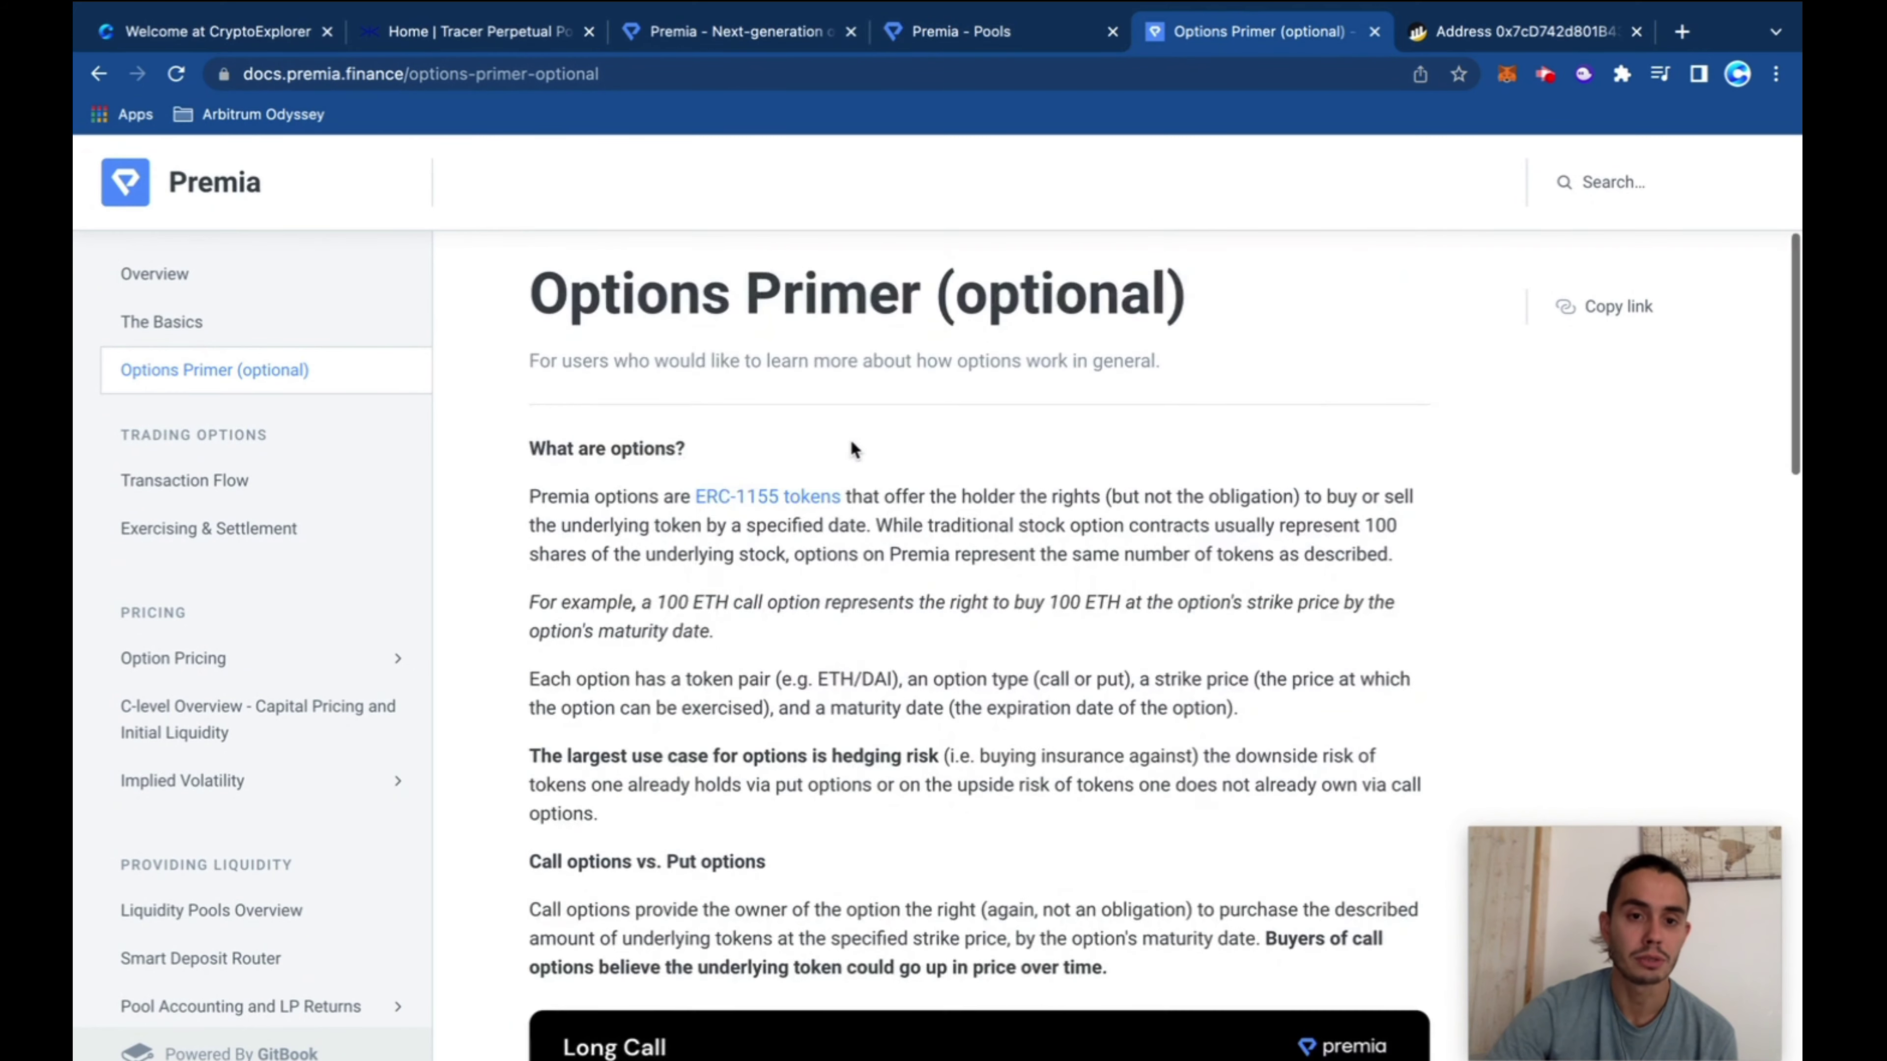
{"action": "left_click", "coordinate": [200, 282]}
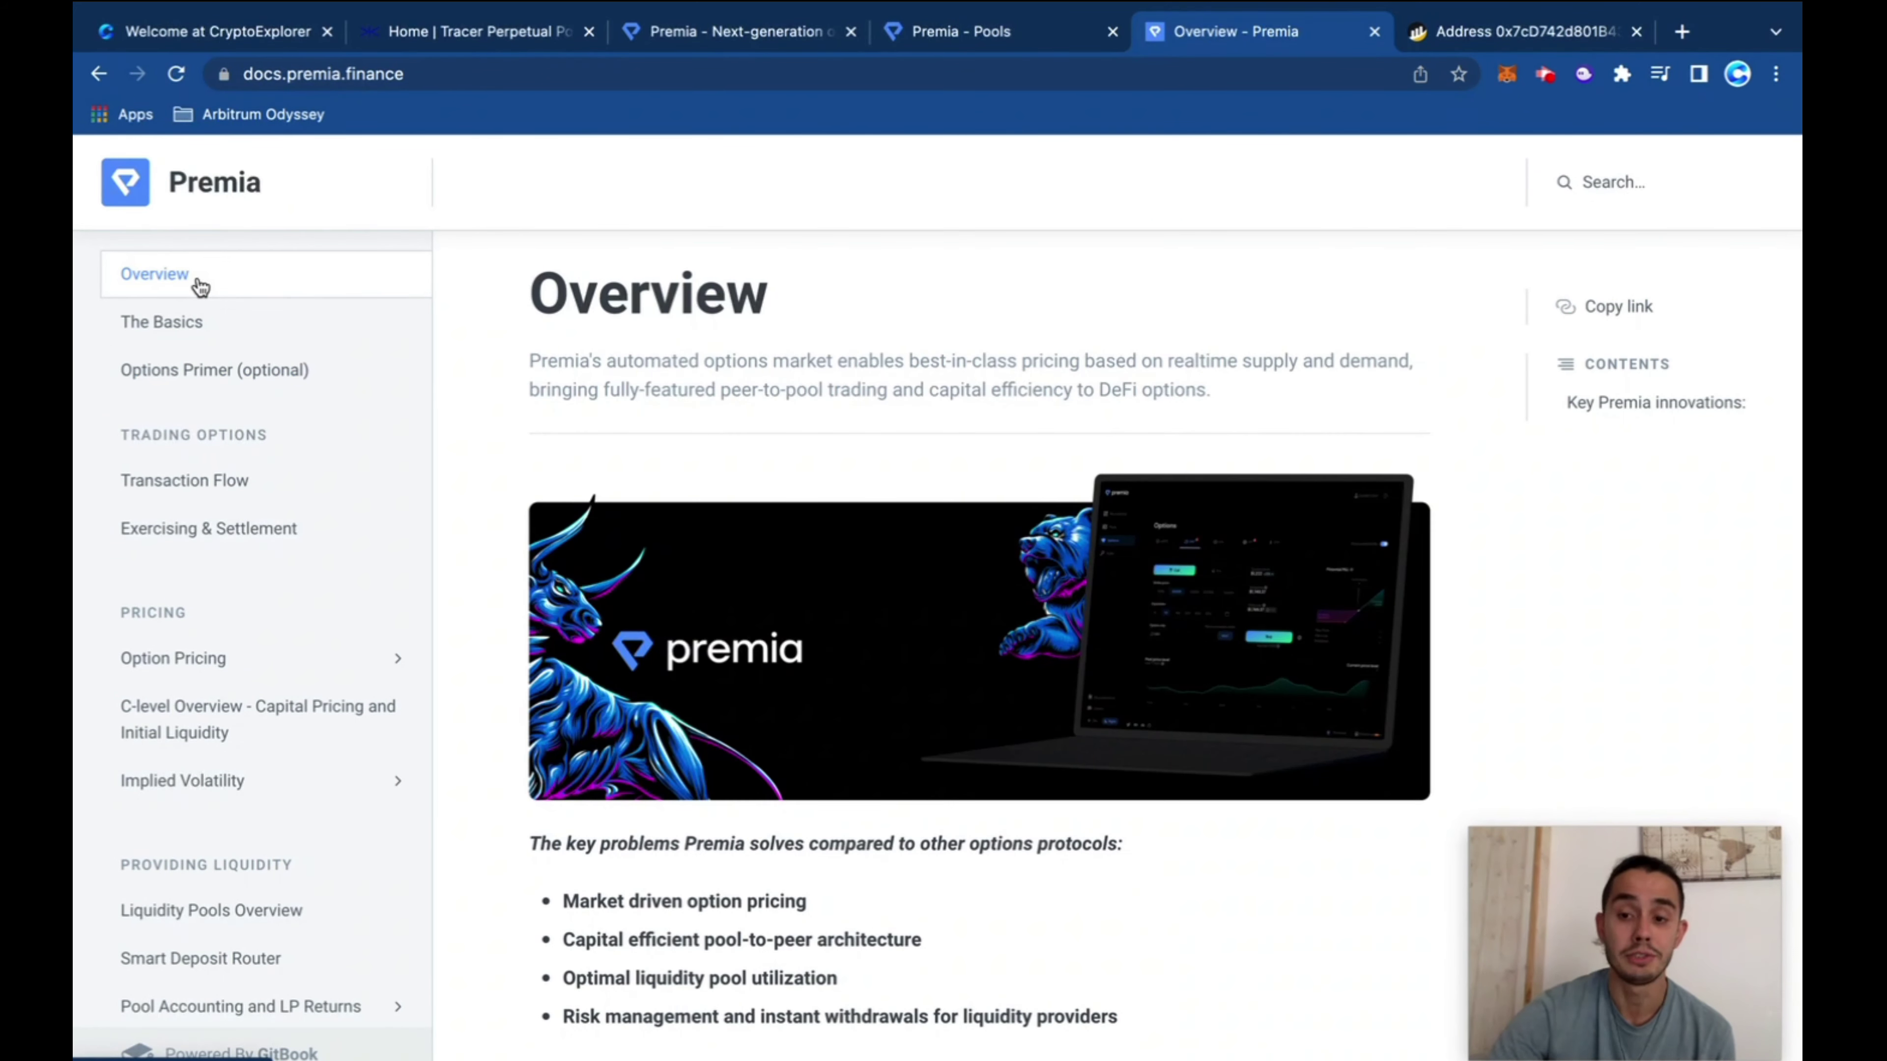
{"action": "scroll", "coordinate": [724, 476], "scroll_direction": "down", "scroll_amount": 3}
{"action": "scroll", "coordinate": [737, 476], "scroll_direction": "down", "scroll_amount": 8}
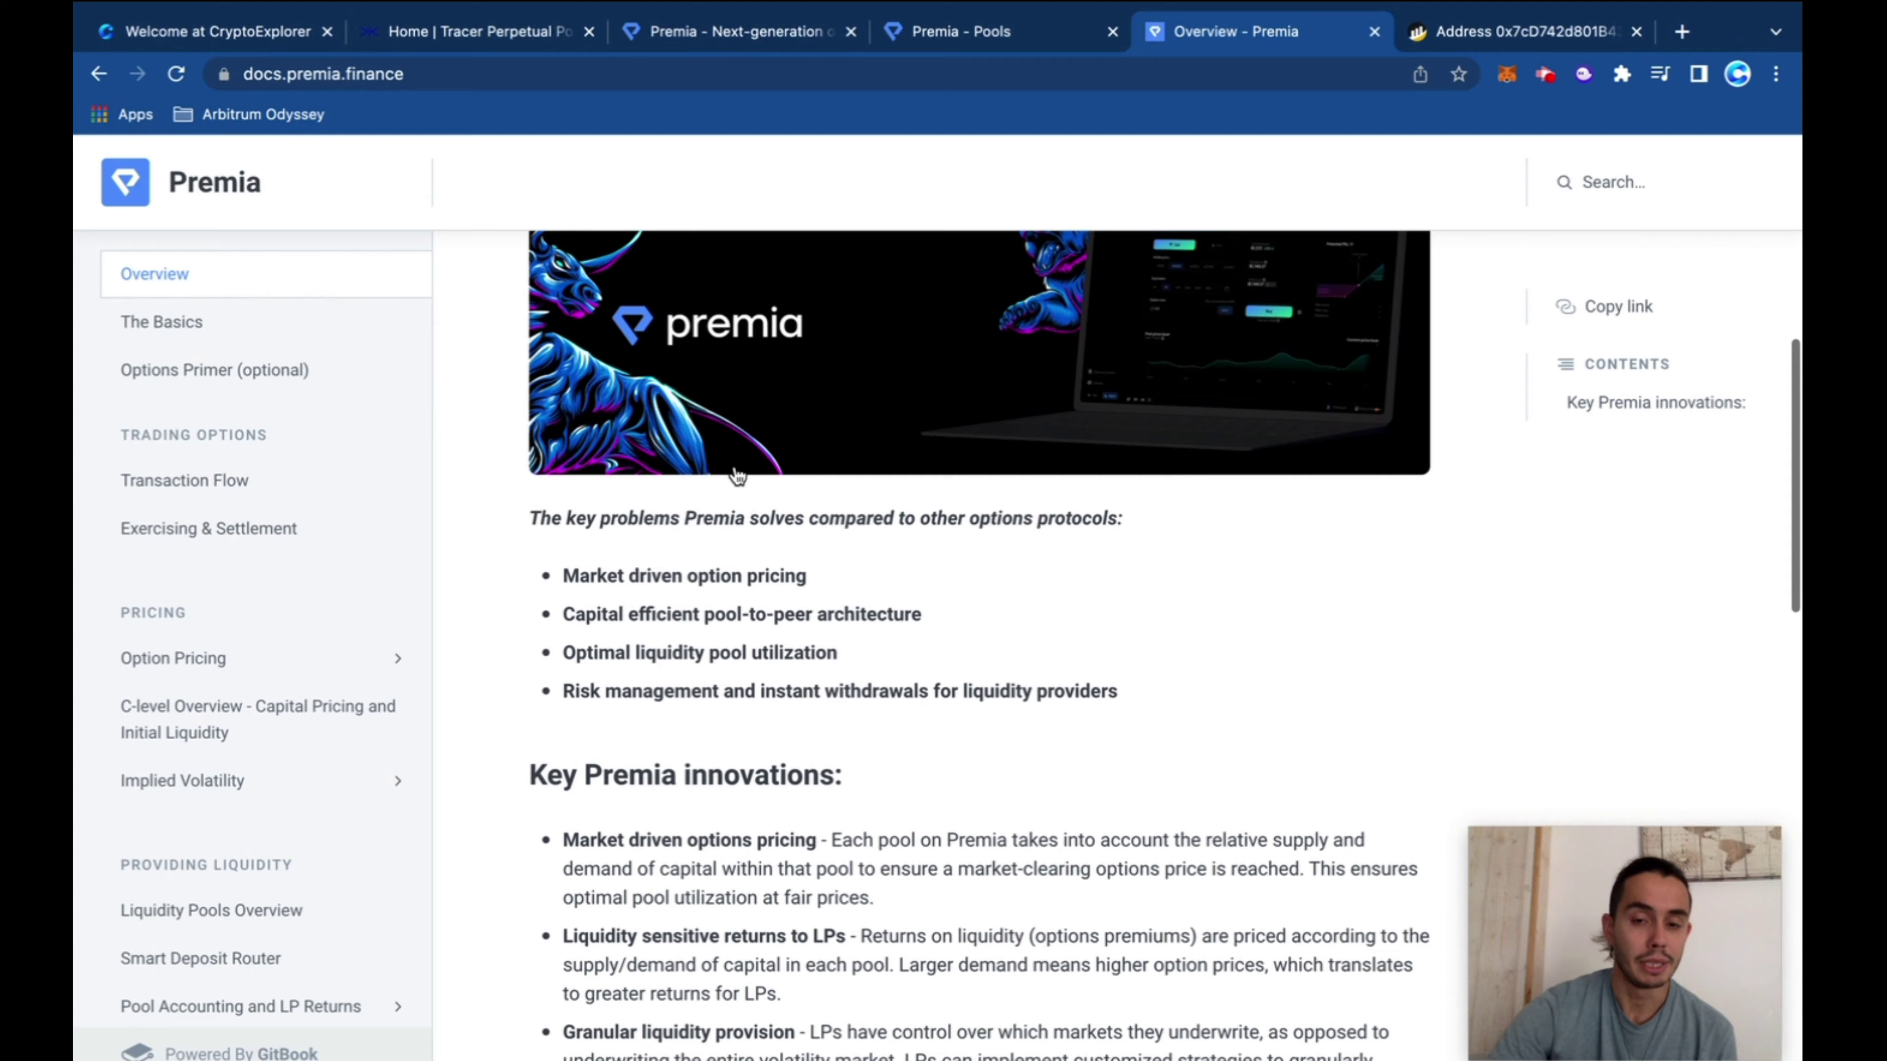
{"action": "scroll", "coordinate": [735, 466], "scroll_direction": "down", "scroll_amount": 5}
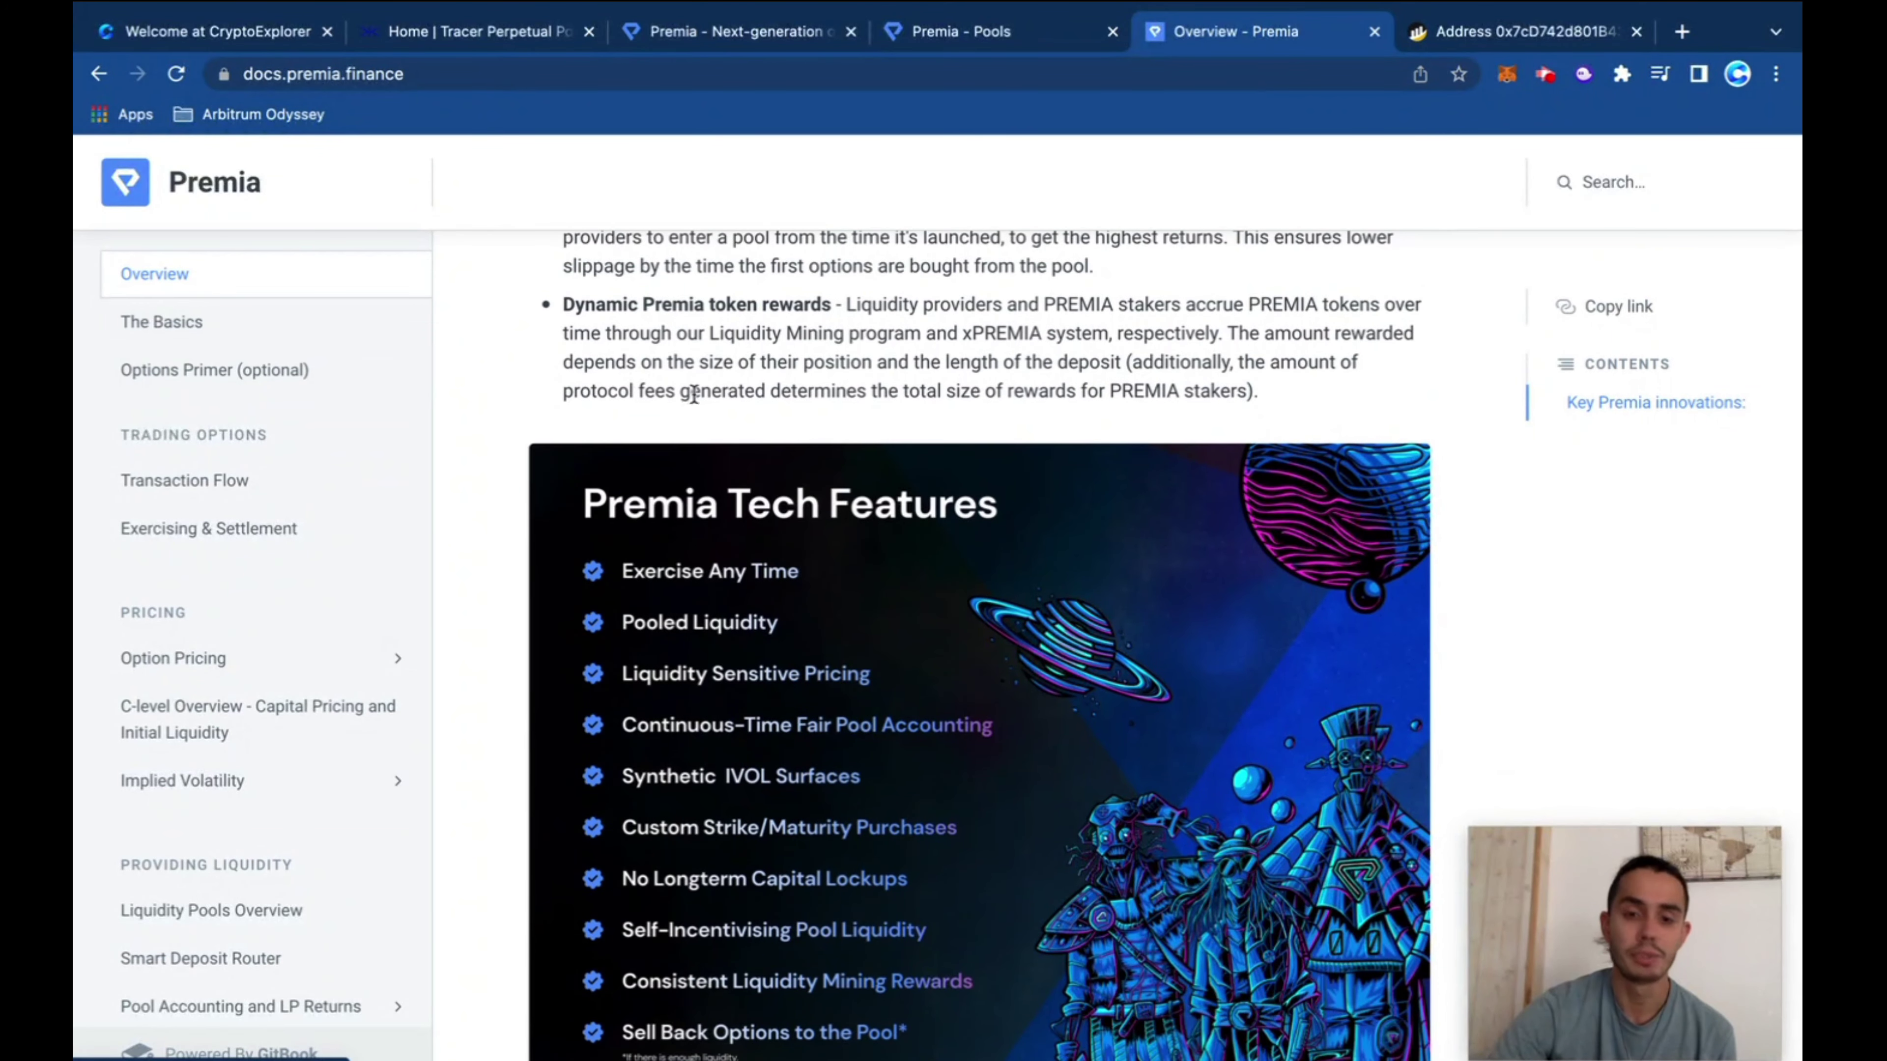
{"action": "scroll", "coordinate": [716, 421], "scroll_direction": "down", "scroll_amount": 2}
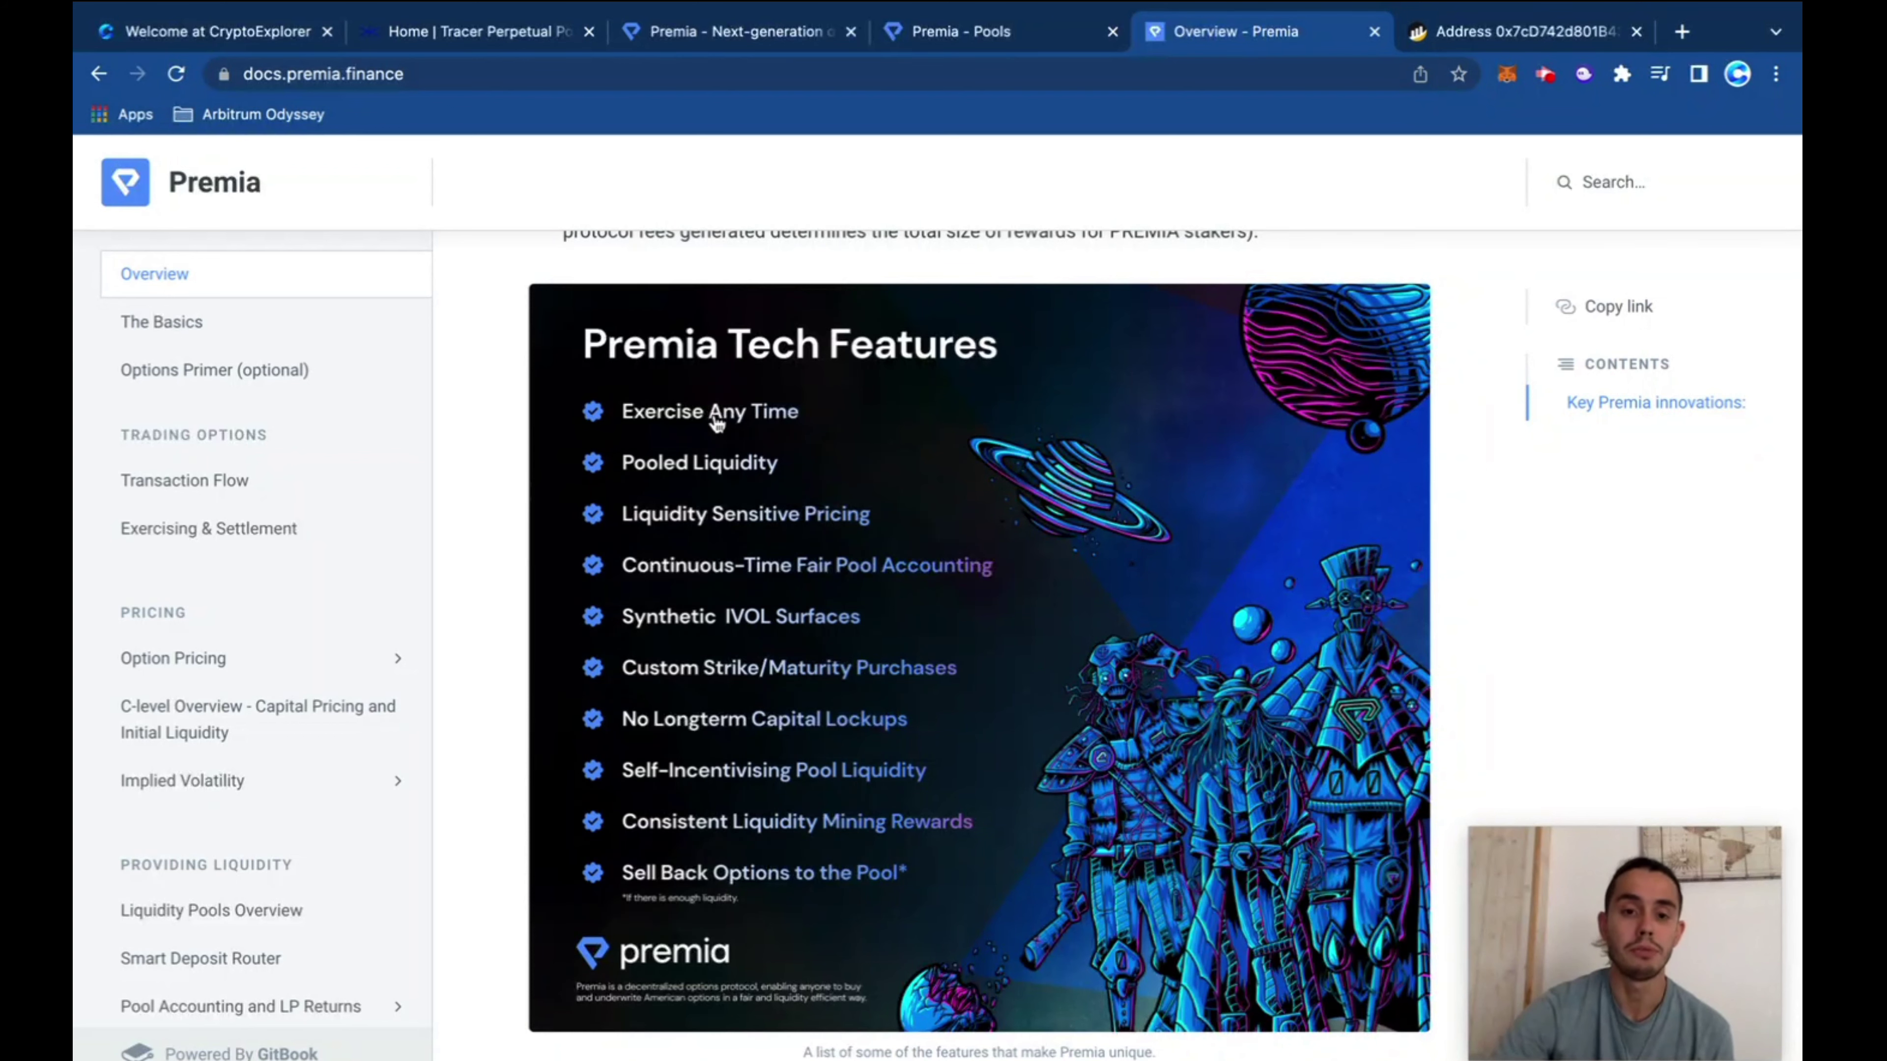
{"action": "left_click", "coordinate": [159, 321]}
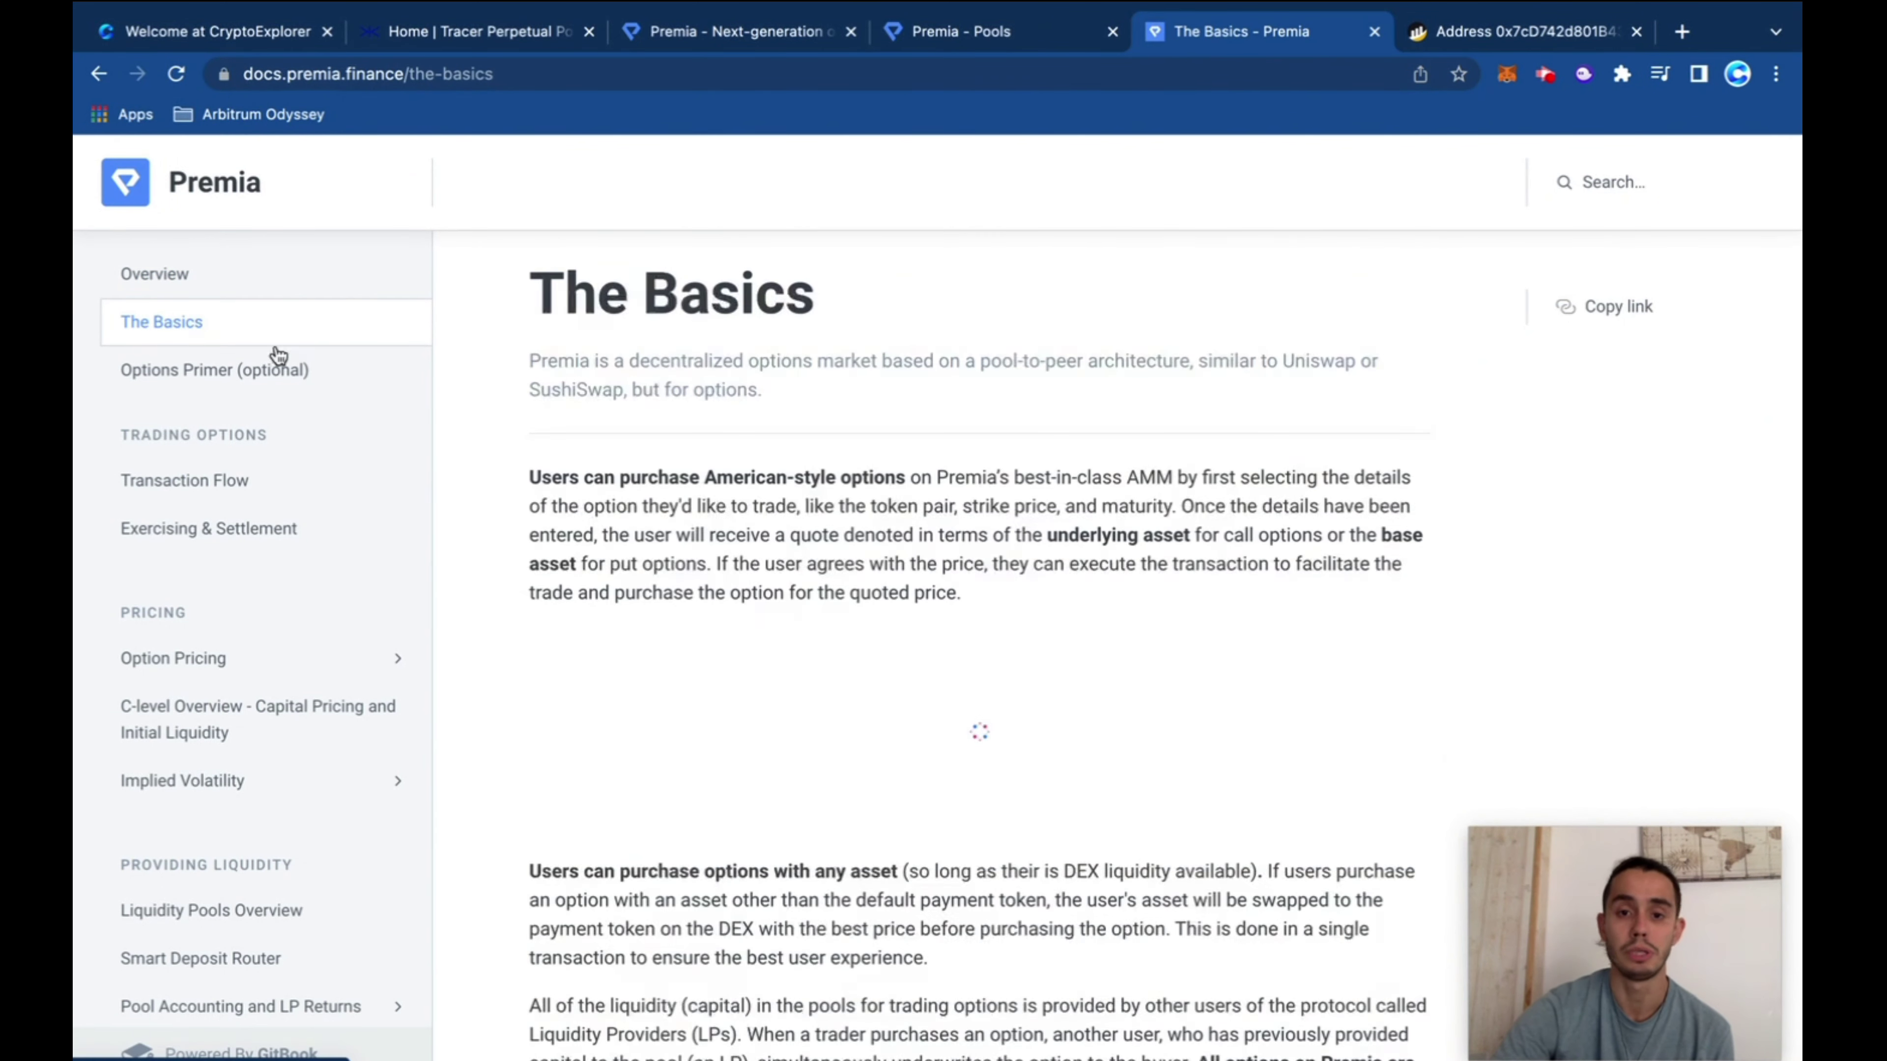
{"action": "scroll", "coordinate": [846, 518], "scroll_direction": "down", "scroll_amount": 3}
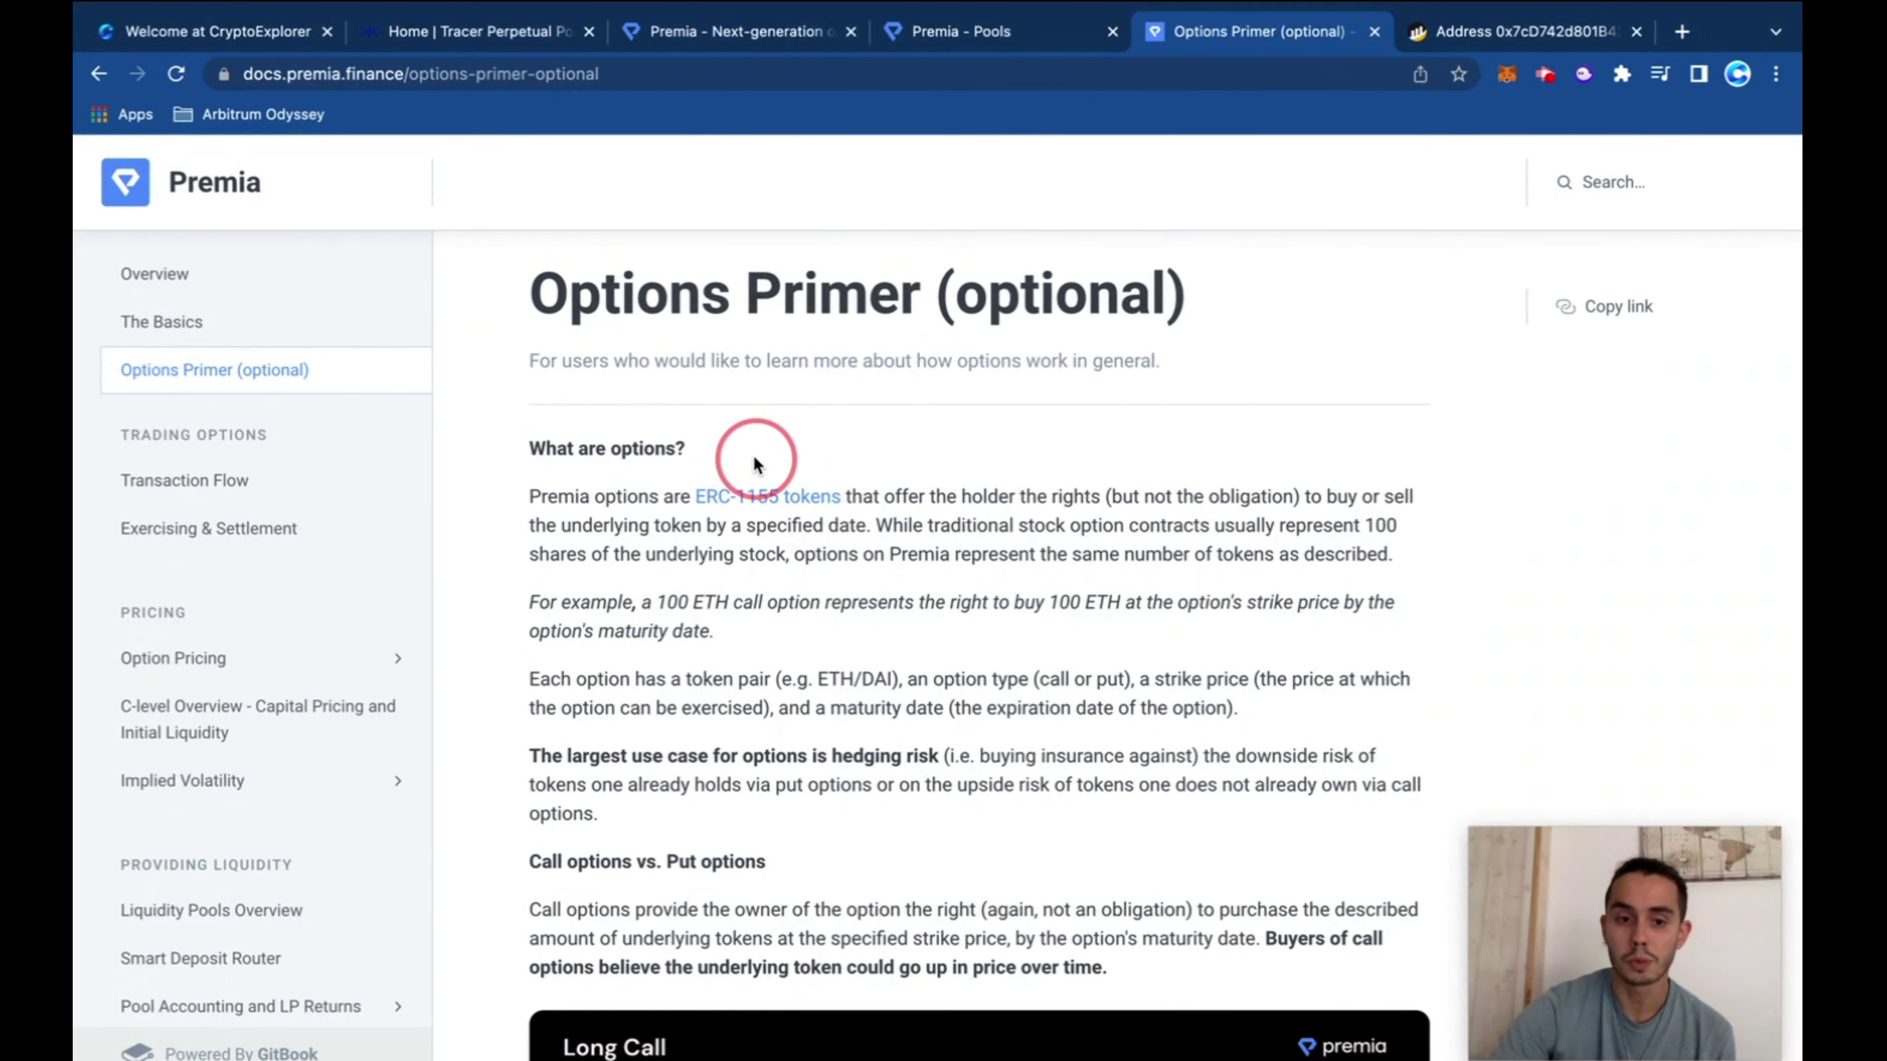
{"action": "scroll", "coordinate": [753, 454], "scroll_direction": "down", "scroll_amount": 6}
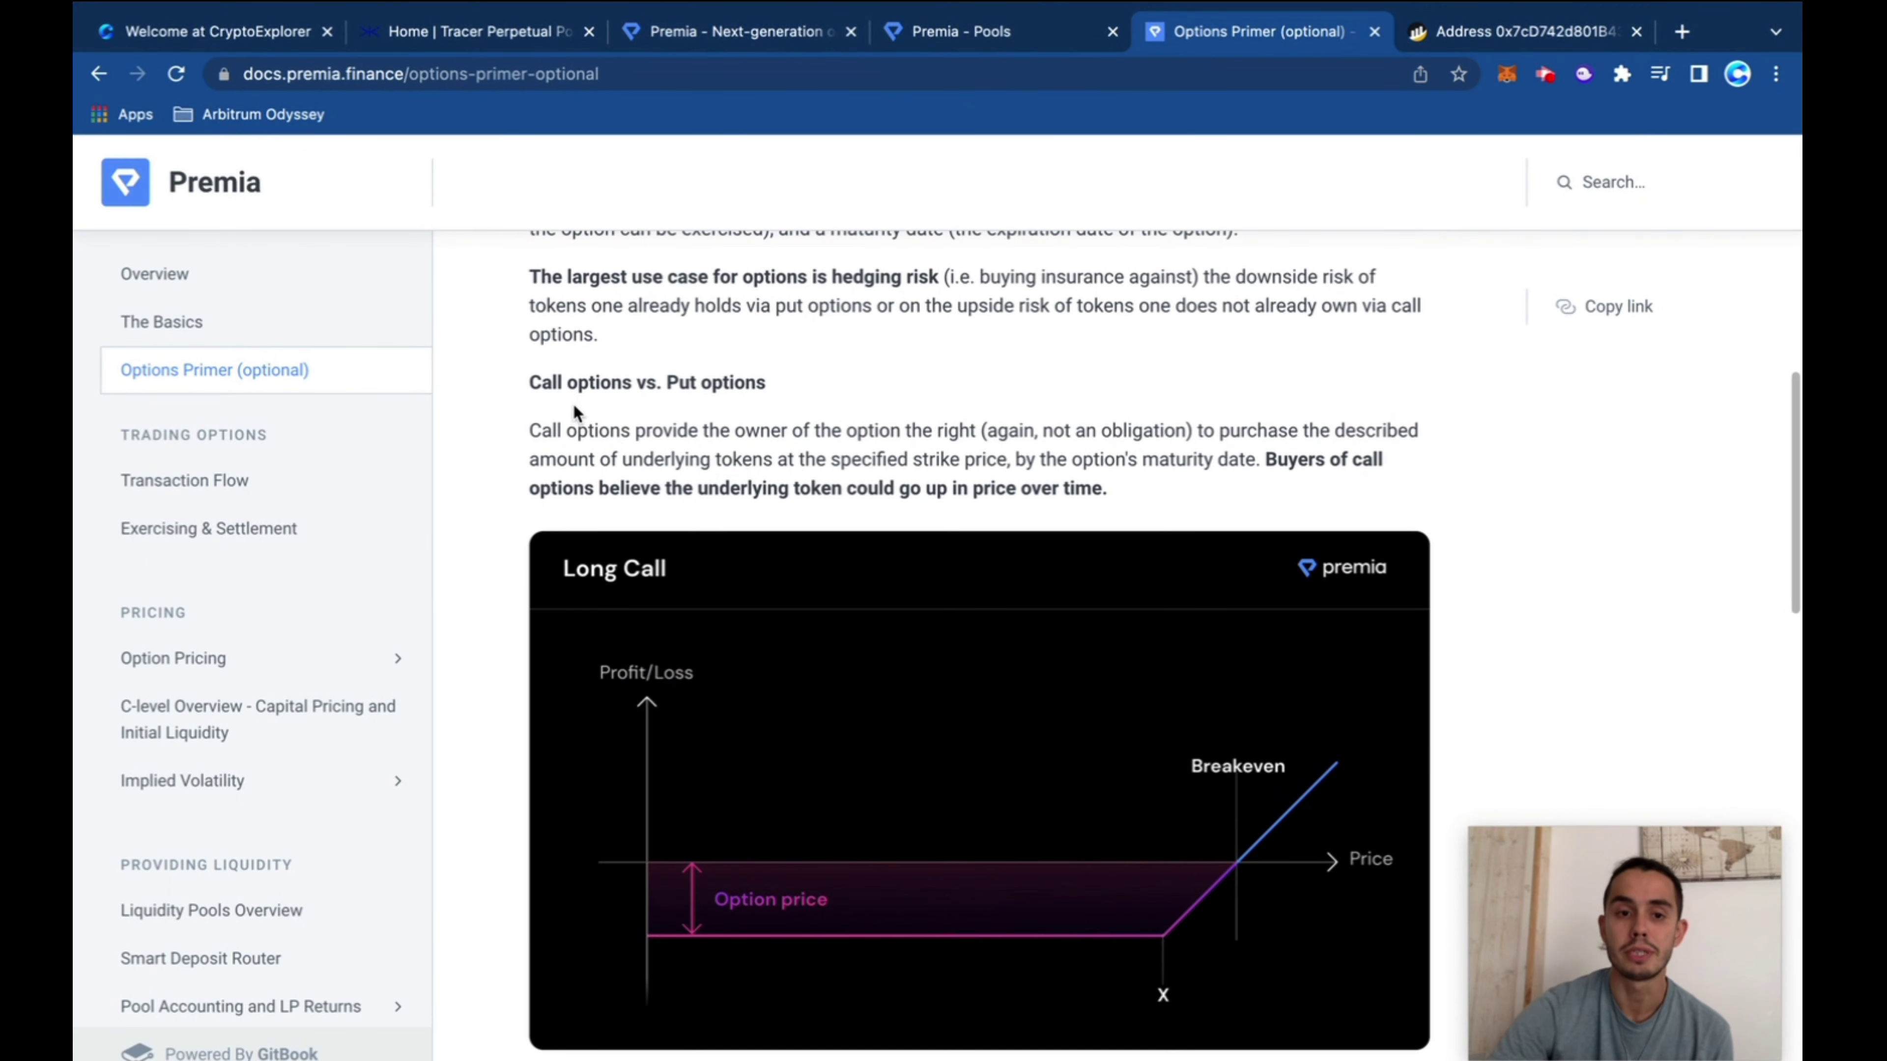
{"action": "left_click", "coordinate": [827, 455]}
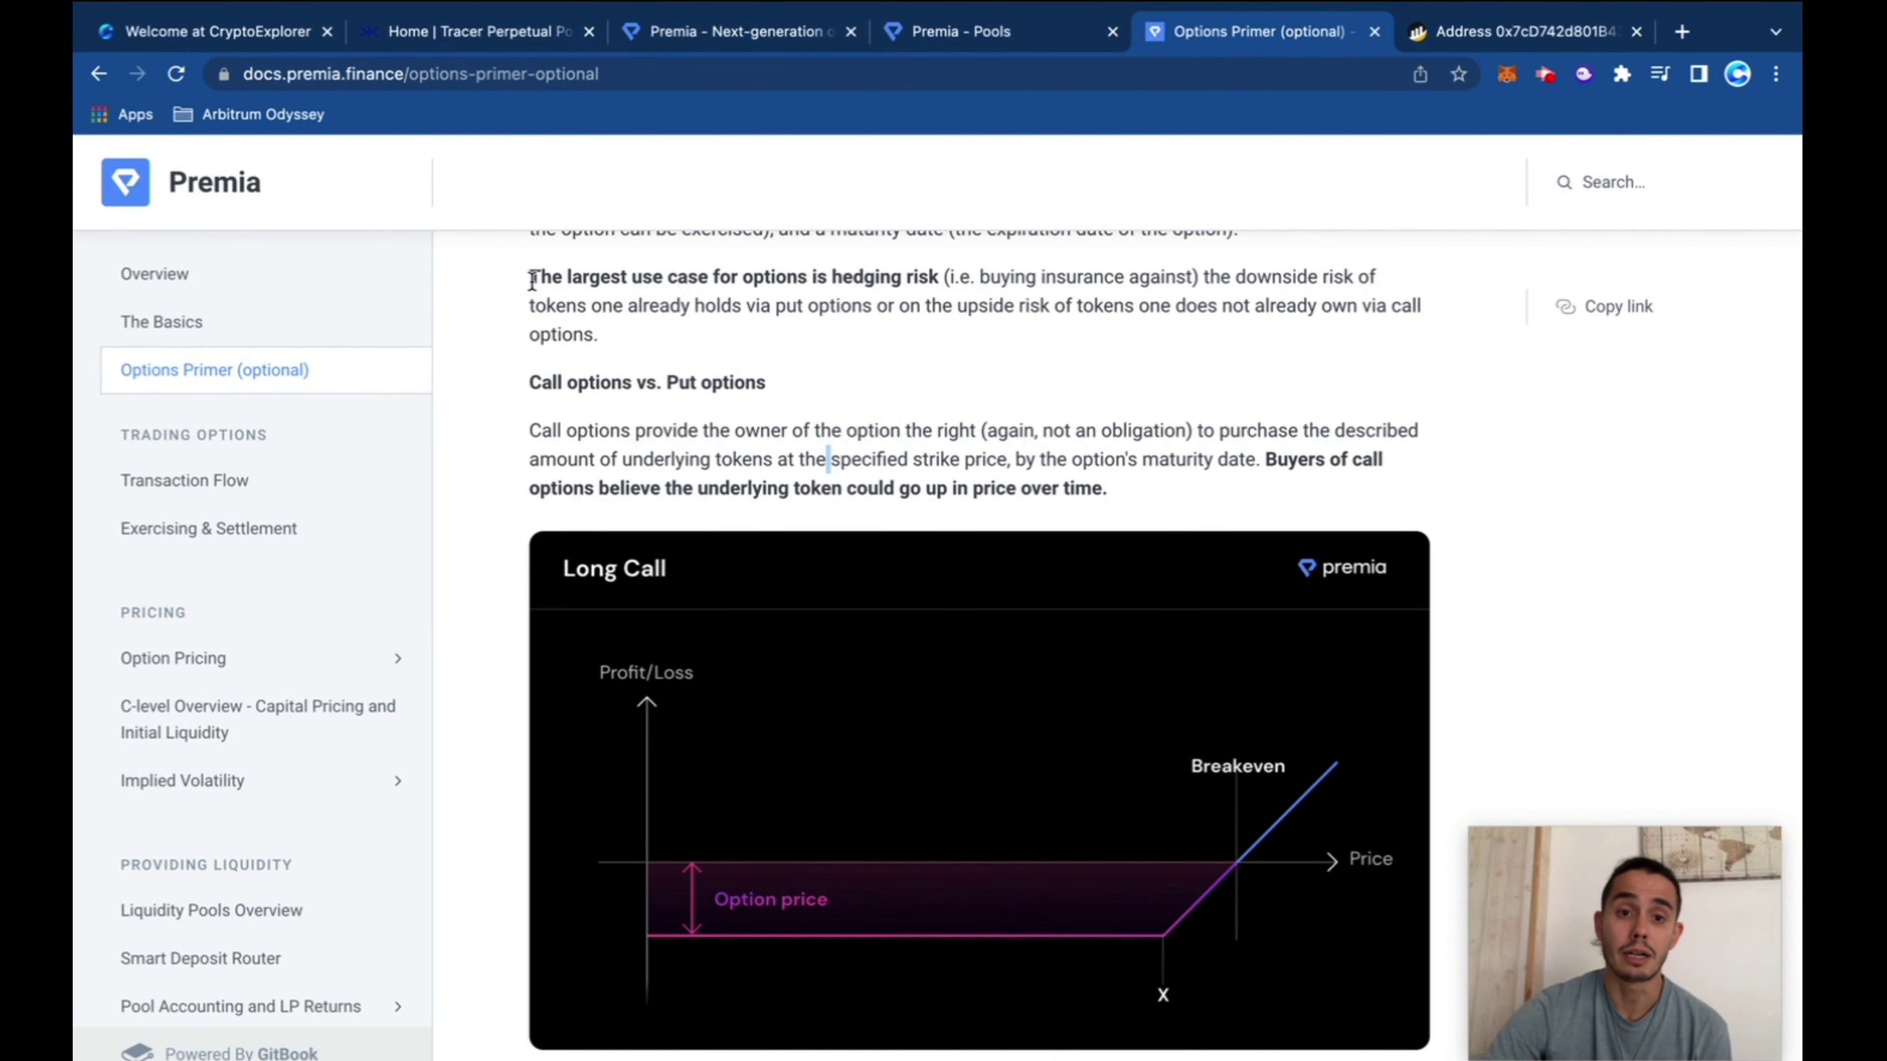
{"action": "left_click_drag", "start_coordinate": [830, 278], "coordinate": [938, 281]}
{"action": "left_click", "coordinate": [1026, 284]}
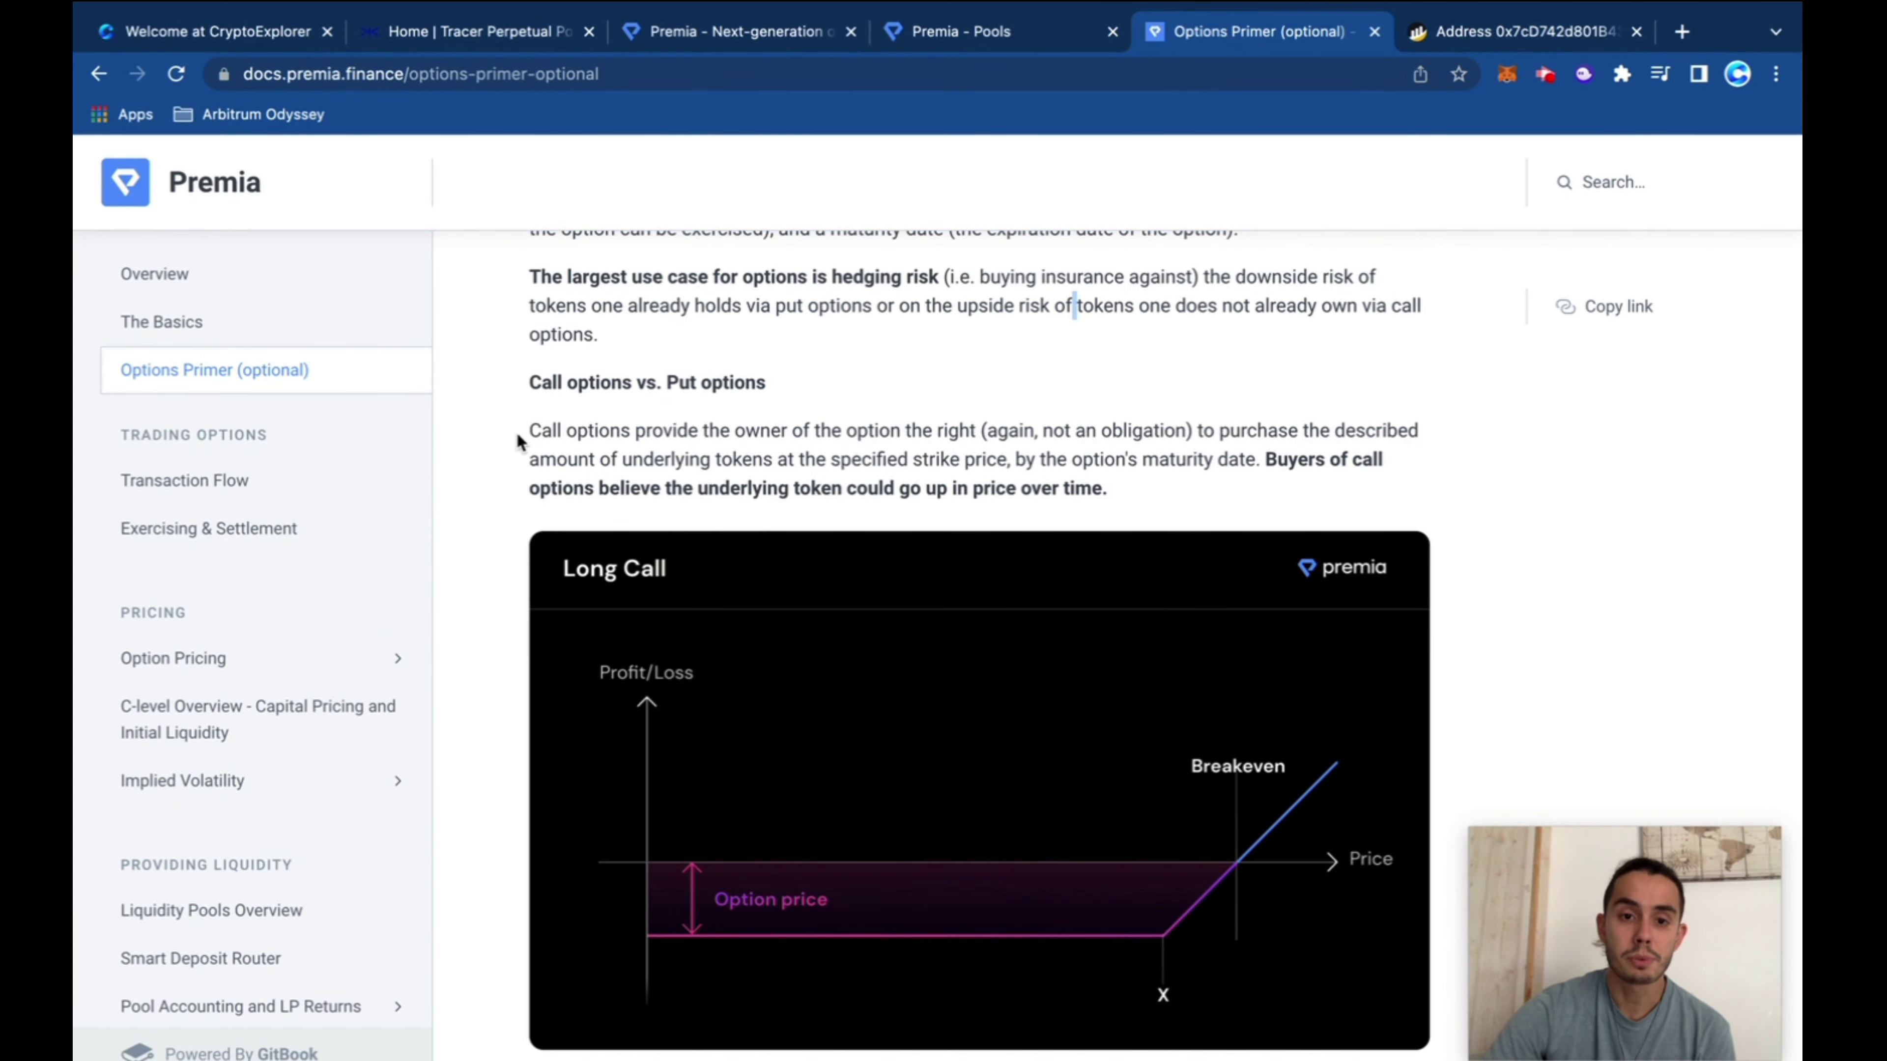
{"action": "left_click_drag", "start_coordinate": [524, 431], "coordinate": [1019, 429]}
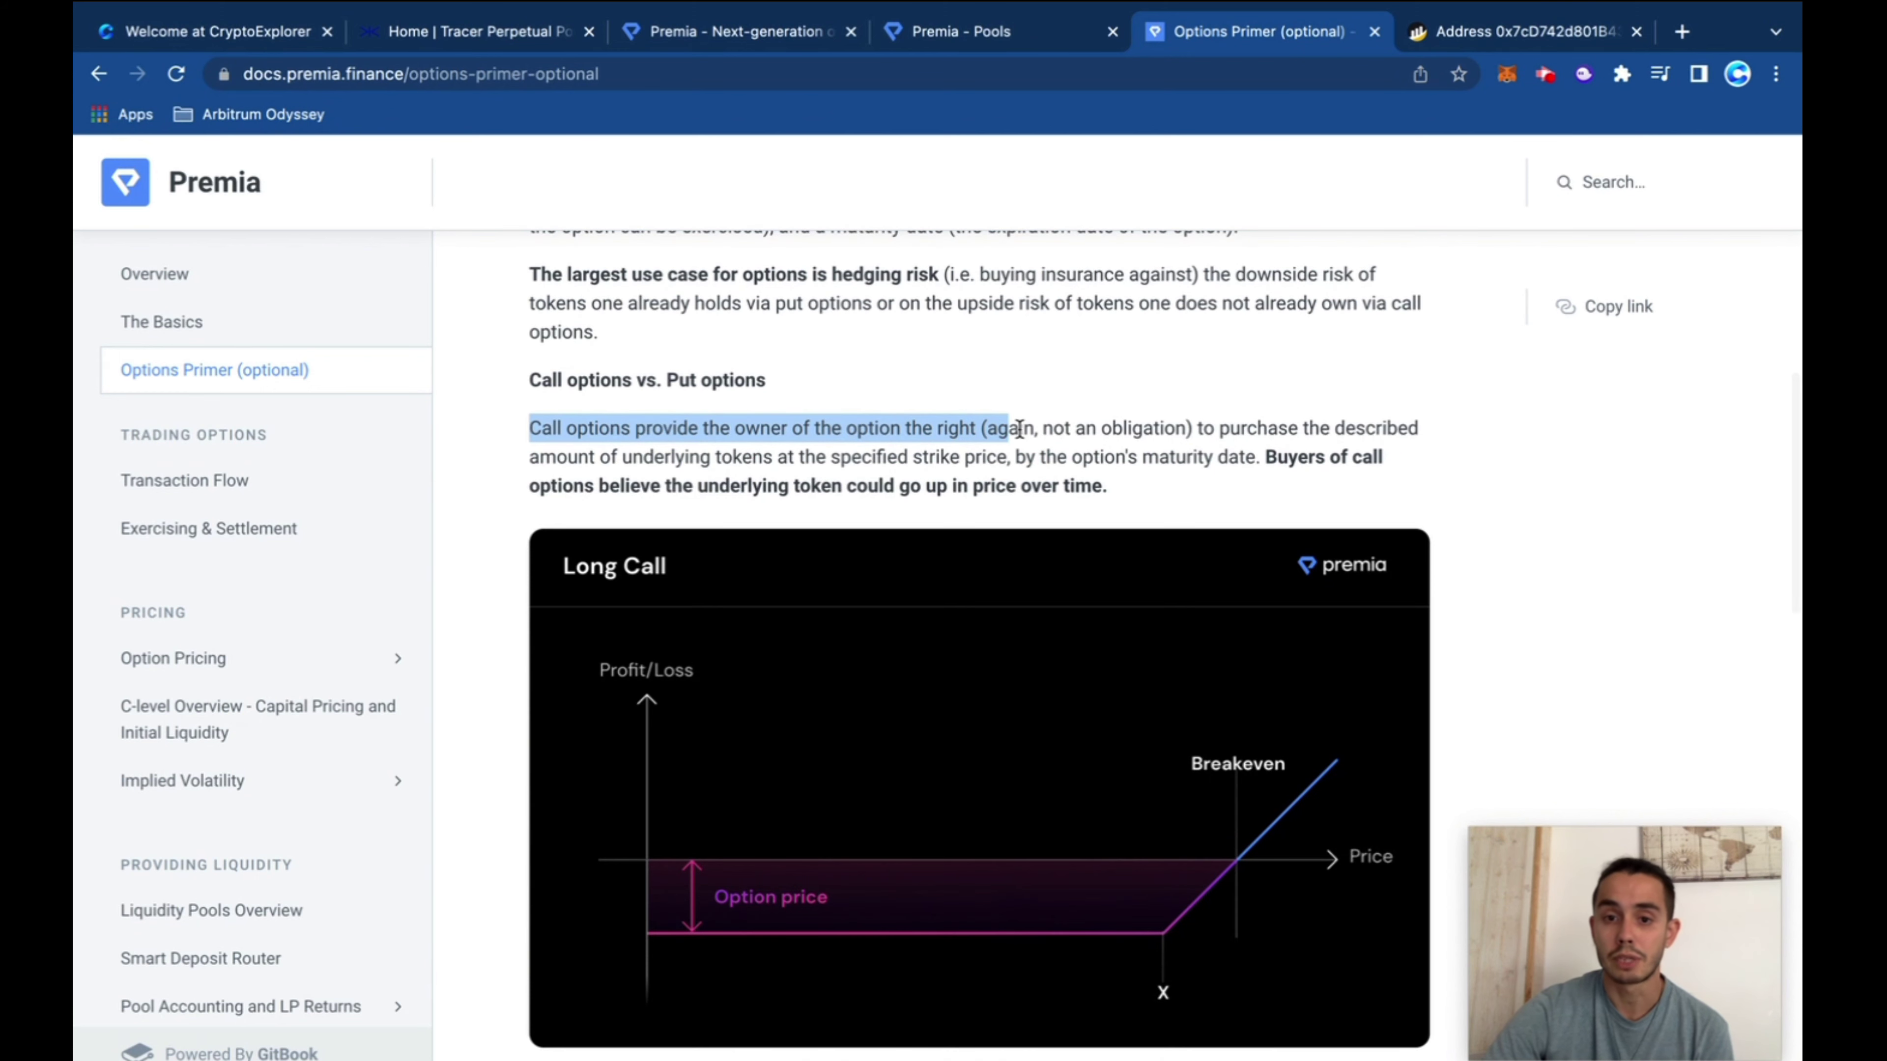
{"action": "left_click", "coordinate": [1050, 429]}
{"action": "left_click_drag", "start_coordinate": [1197, 431], "coordinate": [1366, 430]}
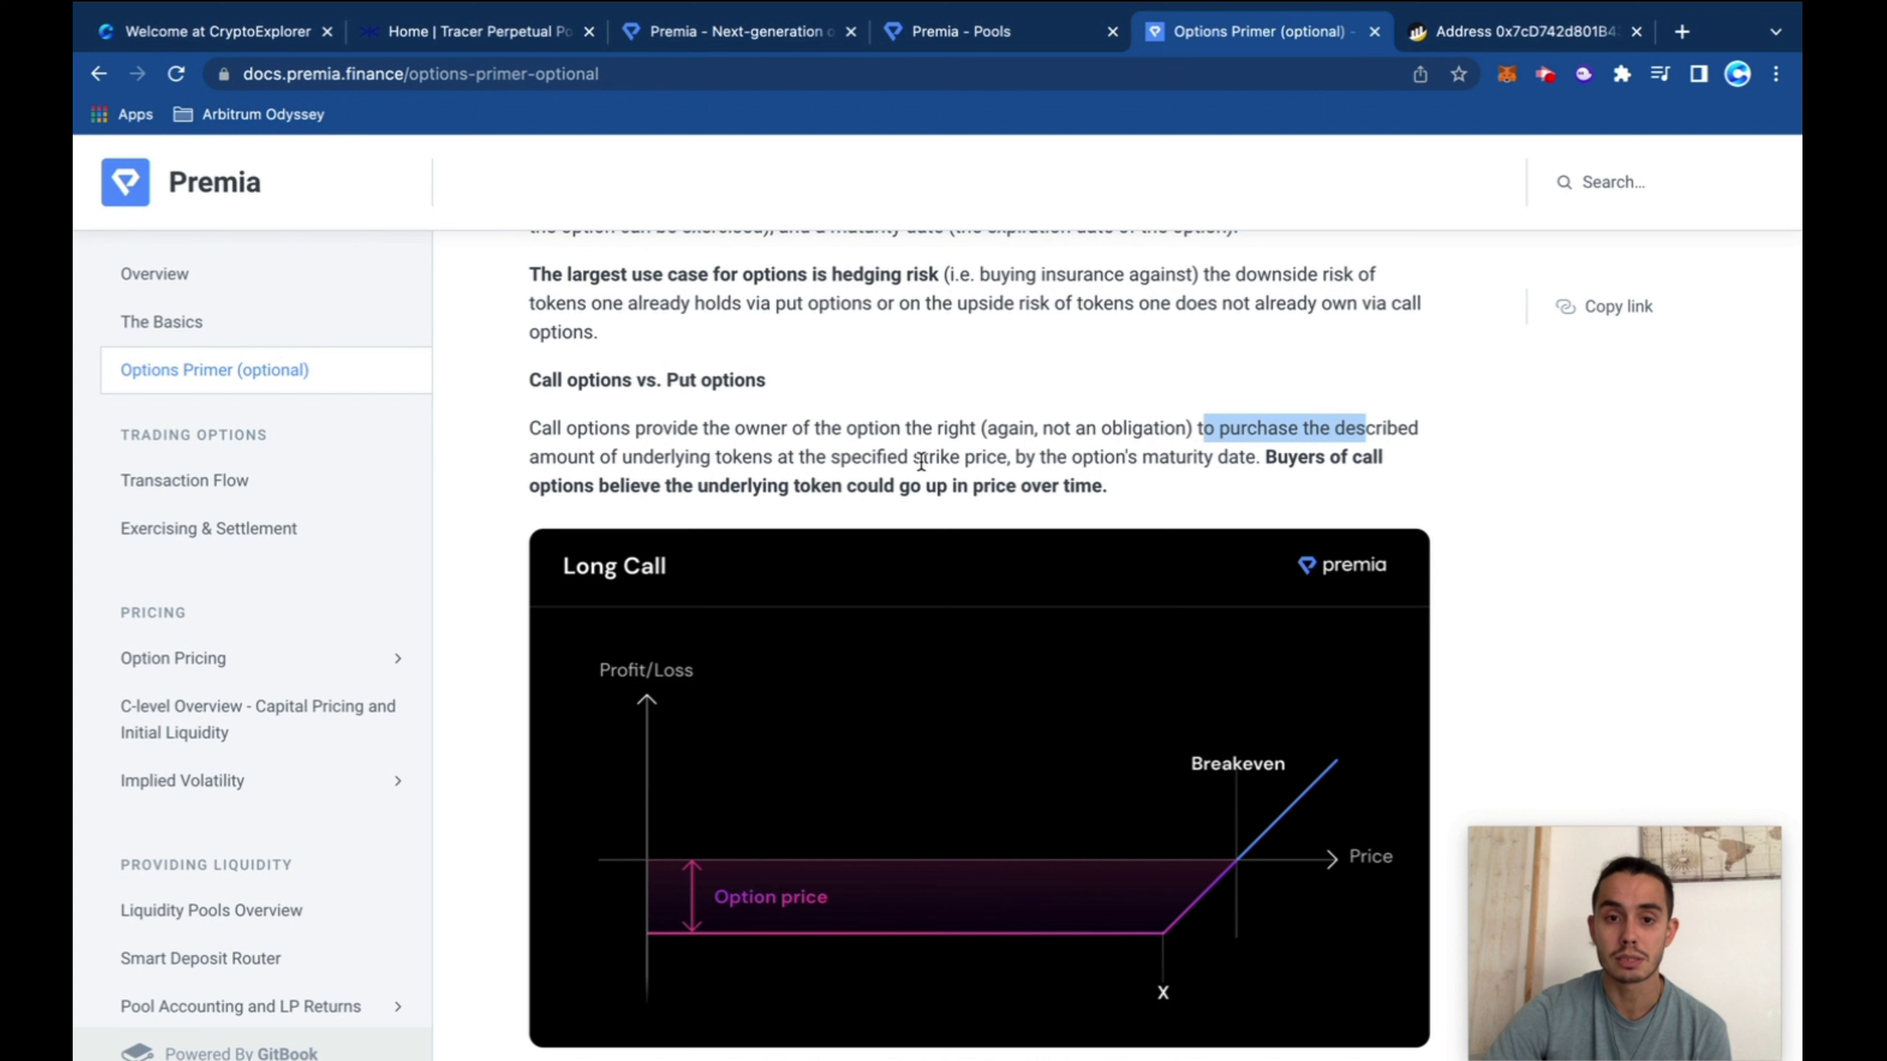
{"action": "left_click", "coordinate": [1033, 460]}
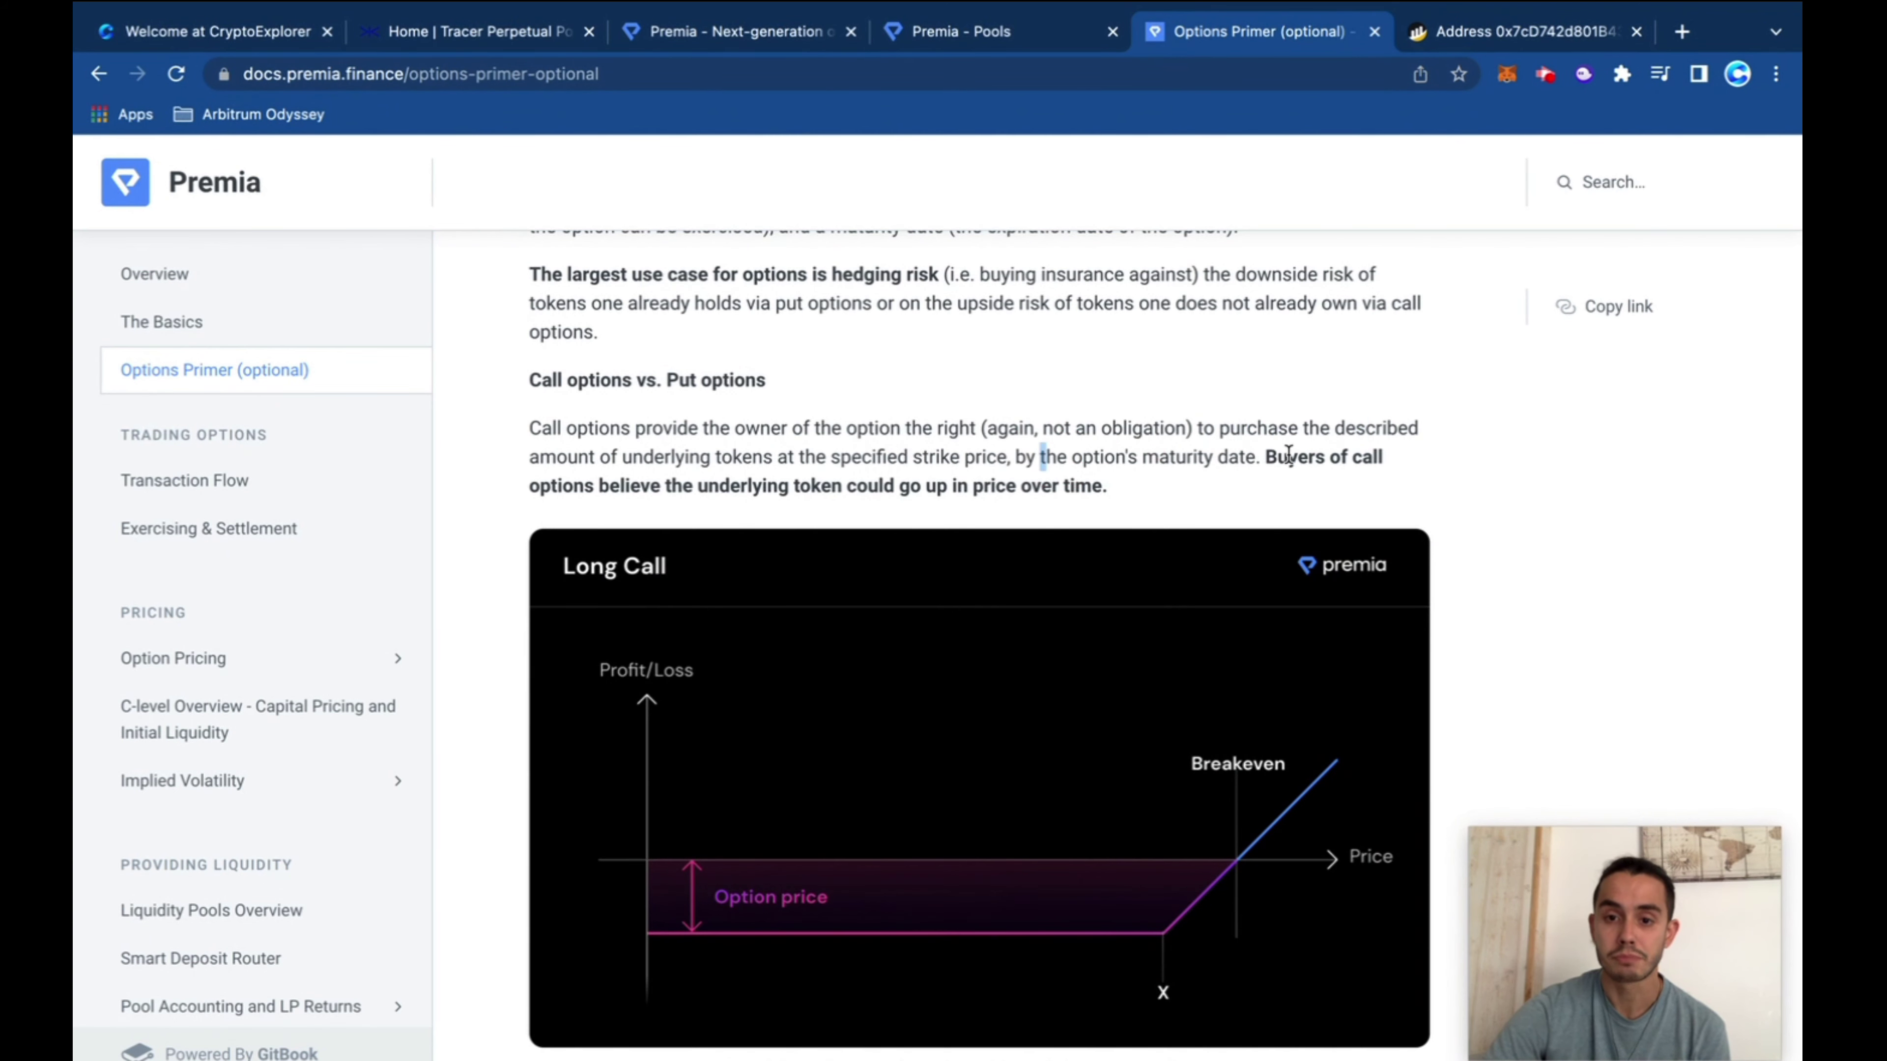
{"action": "left_click_drag", "start_coordinate": [1269, 458], "coordinate": [1241, 487]}
{"action": "scroll", "coordinate": [1216, 473], "scroll_direction": "down", "scroll_amount": 5}
{"action": "scroll", "coordinate": [1216, 472], "scroll_direction": "down", "scroll_amount": 6}
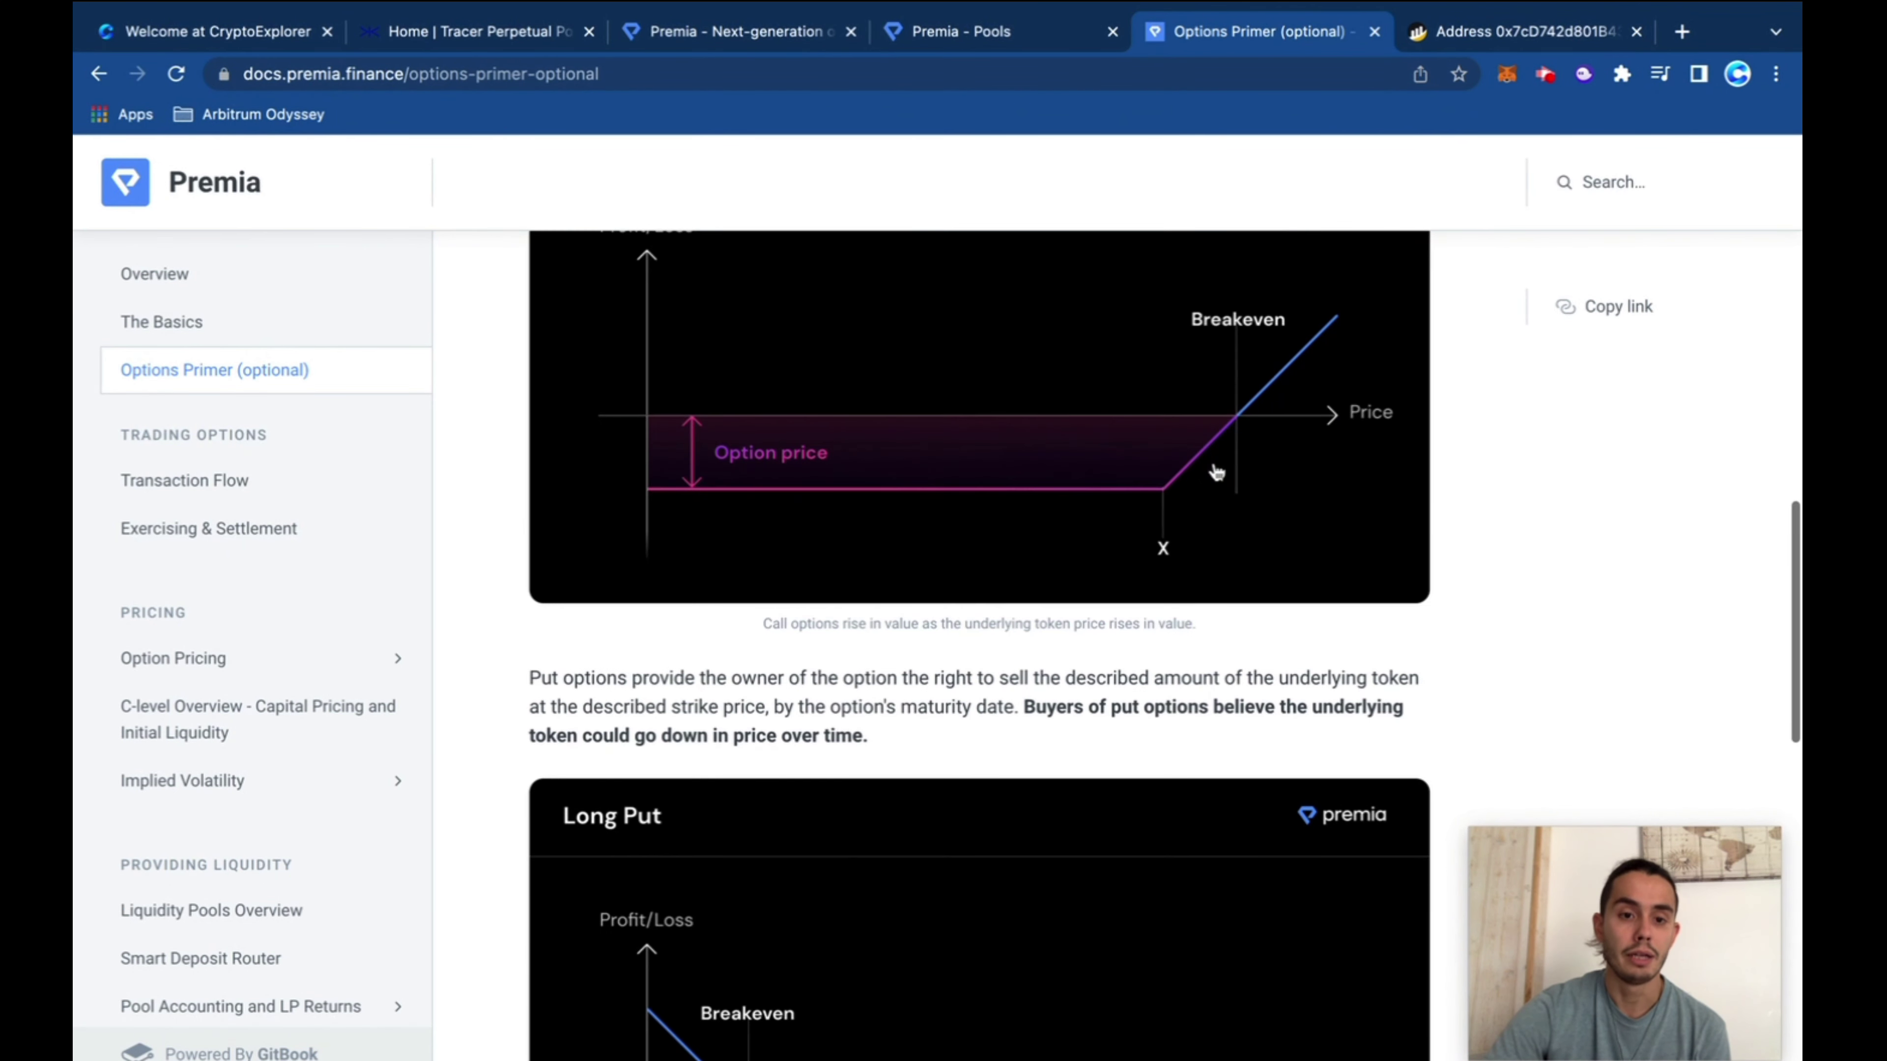
{"action": "left_click_drag", "start_coordinate": [529, 306], "coordinate": [806, 321]}
{"action": "left_click", "coordinate": [1006, 321]}
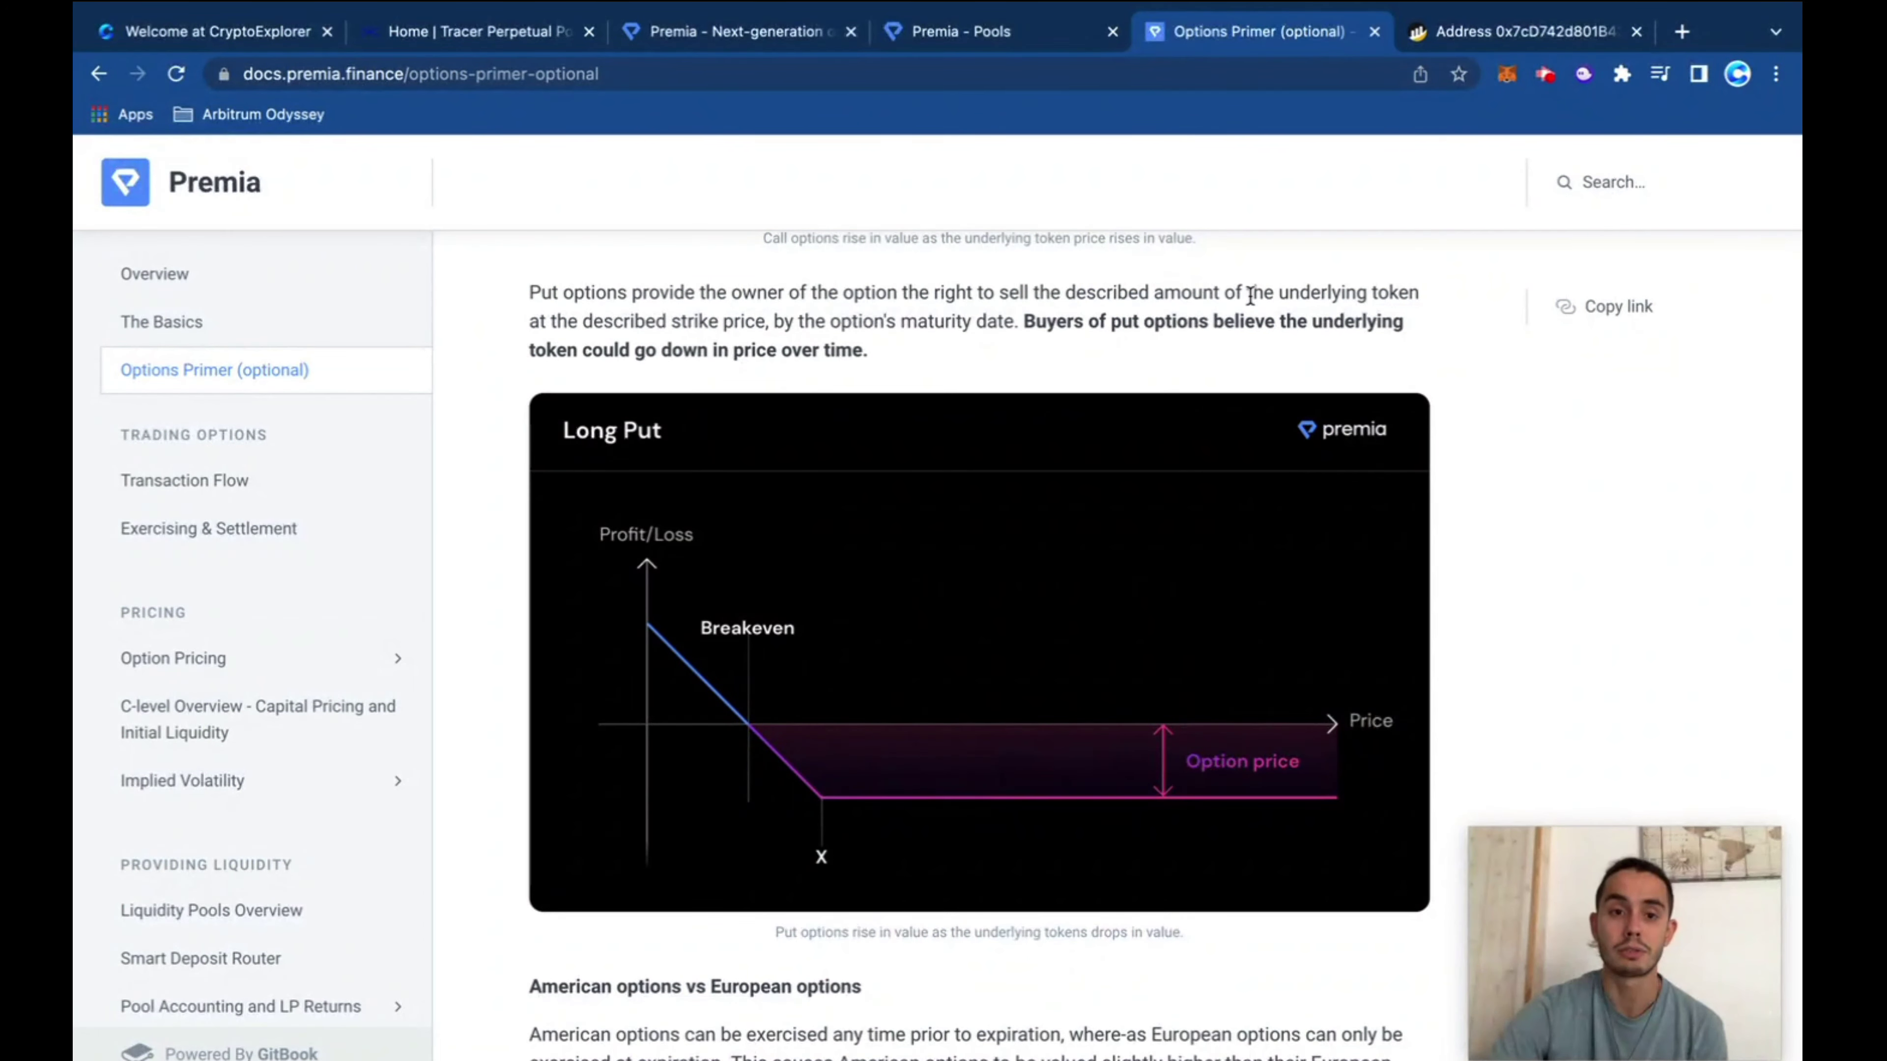
{"action": "left_click_drag", "start_coordinate": [674, 324], "coordinate": [799, 321]}
{"action": "left_click", "coordinate": [869, 320]}
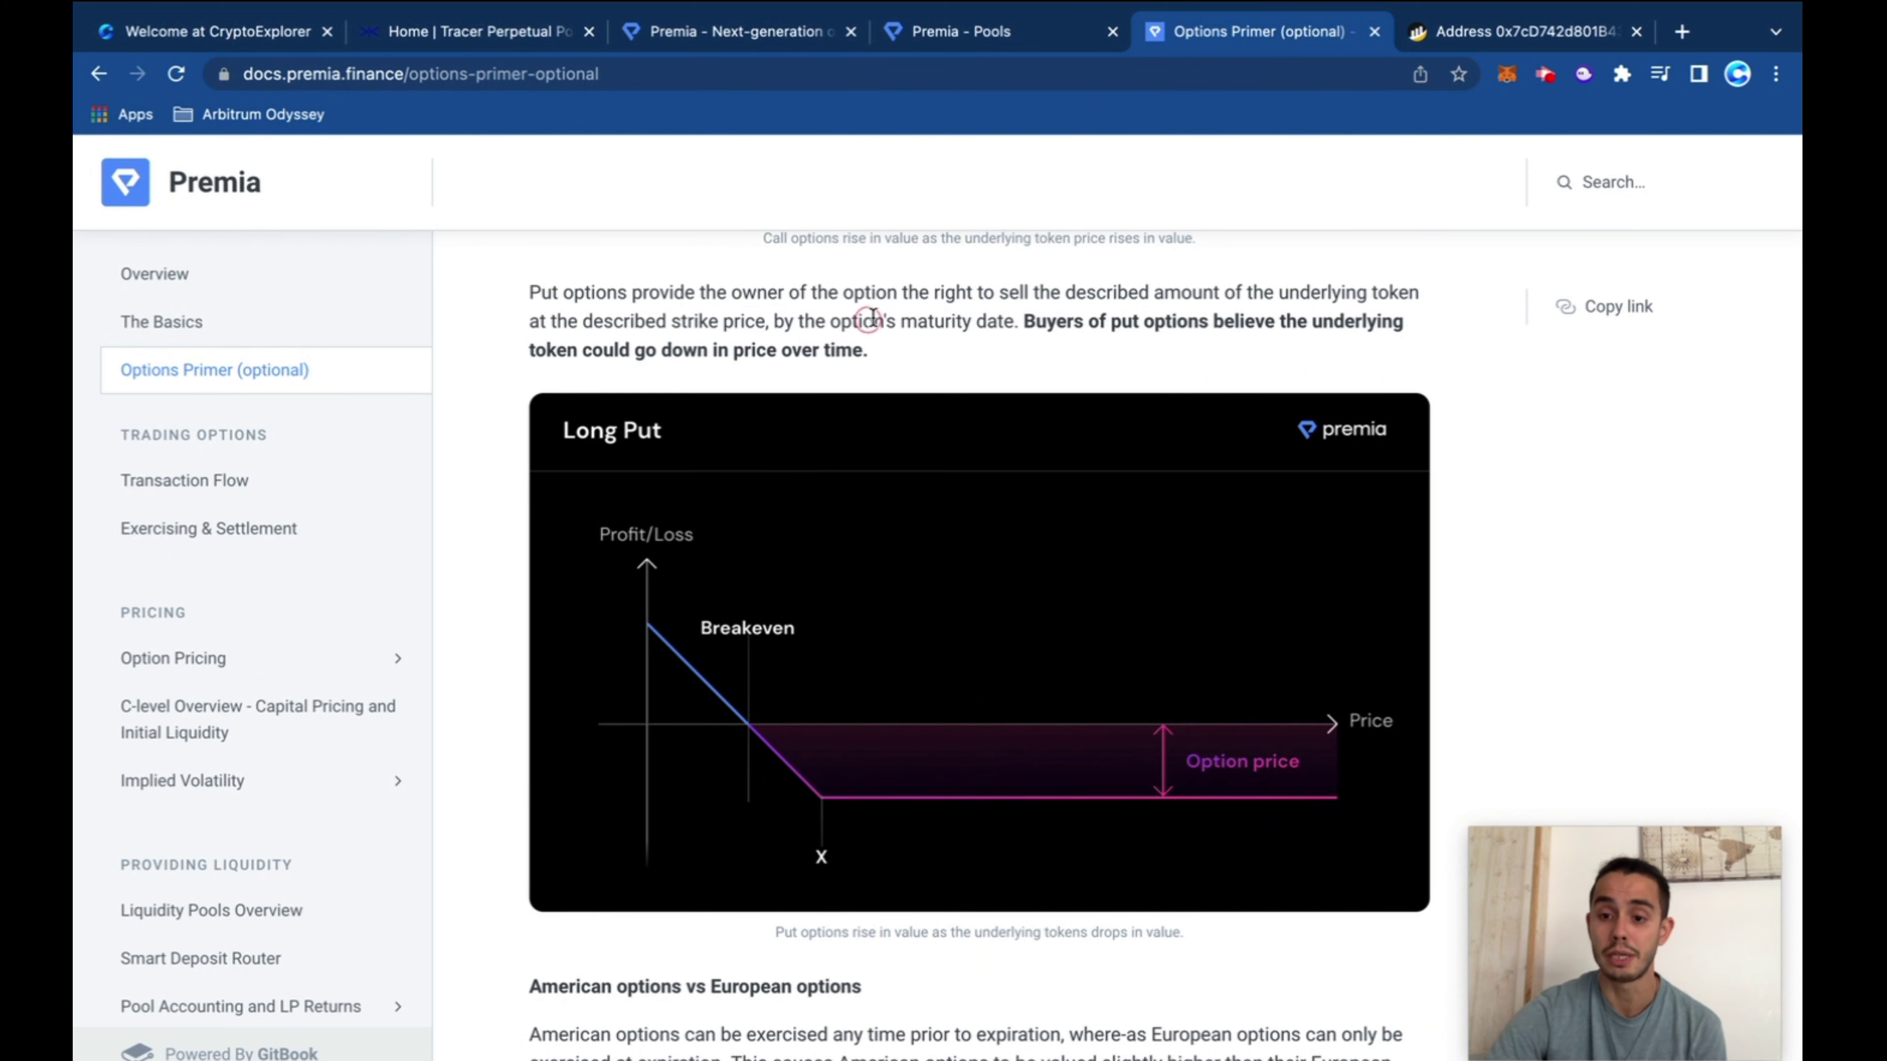
{"action": "scroll", "coordinate": [884, 323], "scroll_direction": "up", "scroll_amount": 3}
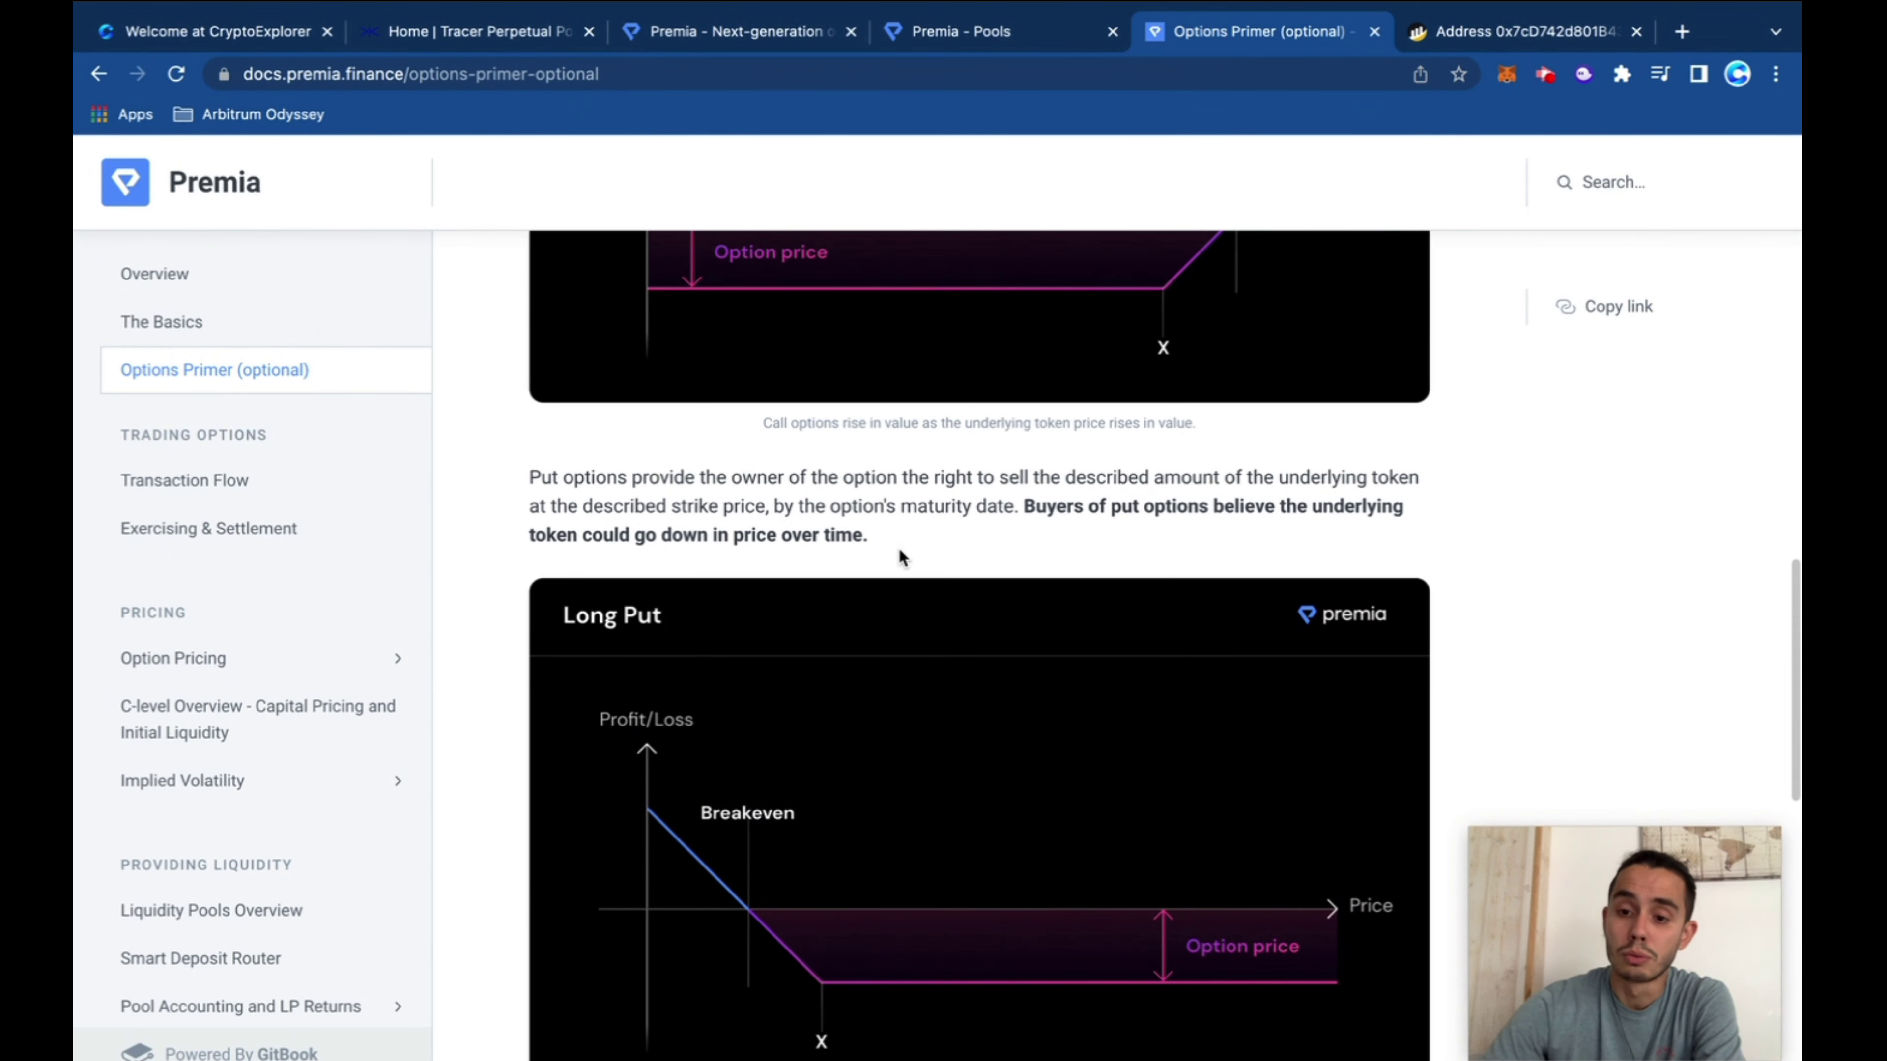
{"action": "scroll", "coordinate": [886, 543], "scroll_direction": "up", "scroll_amount": 10}
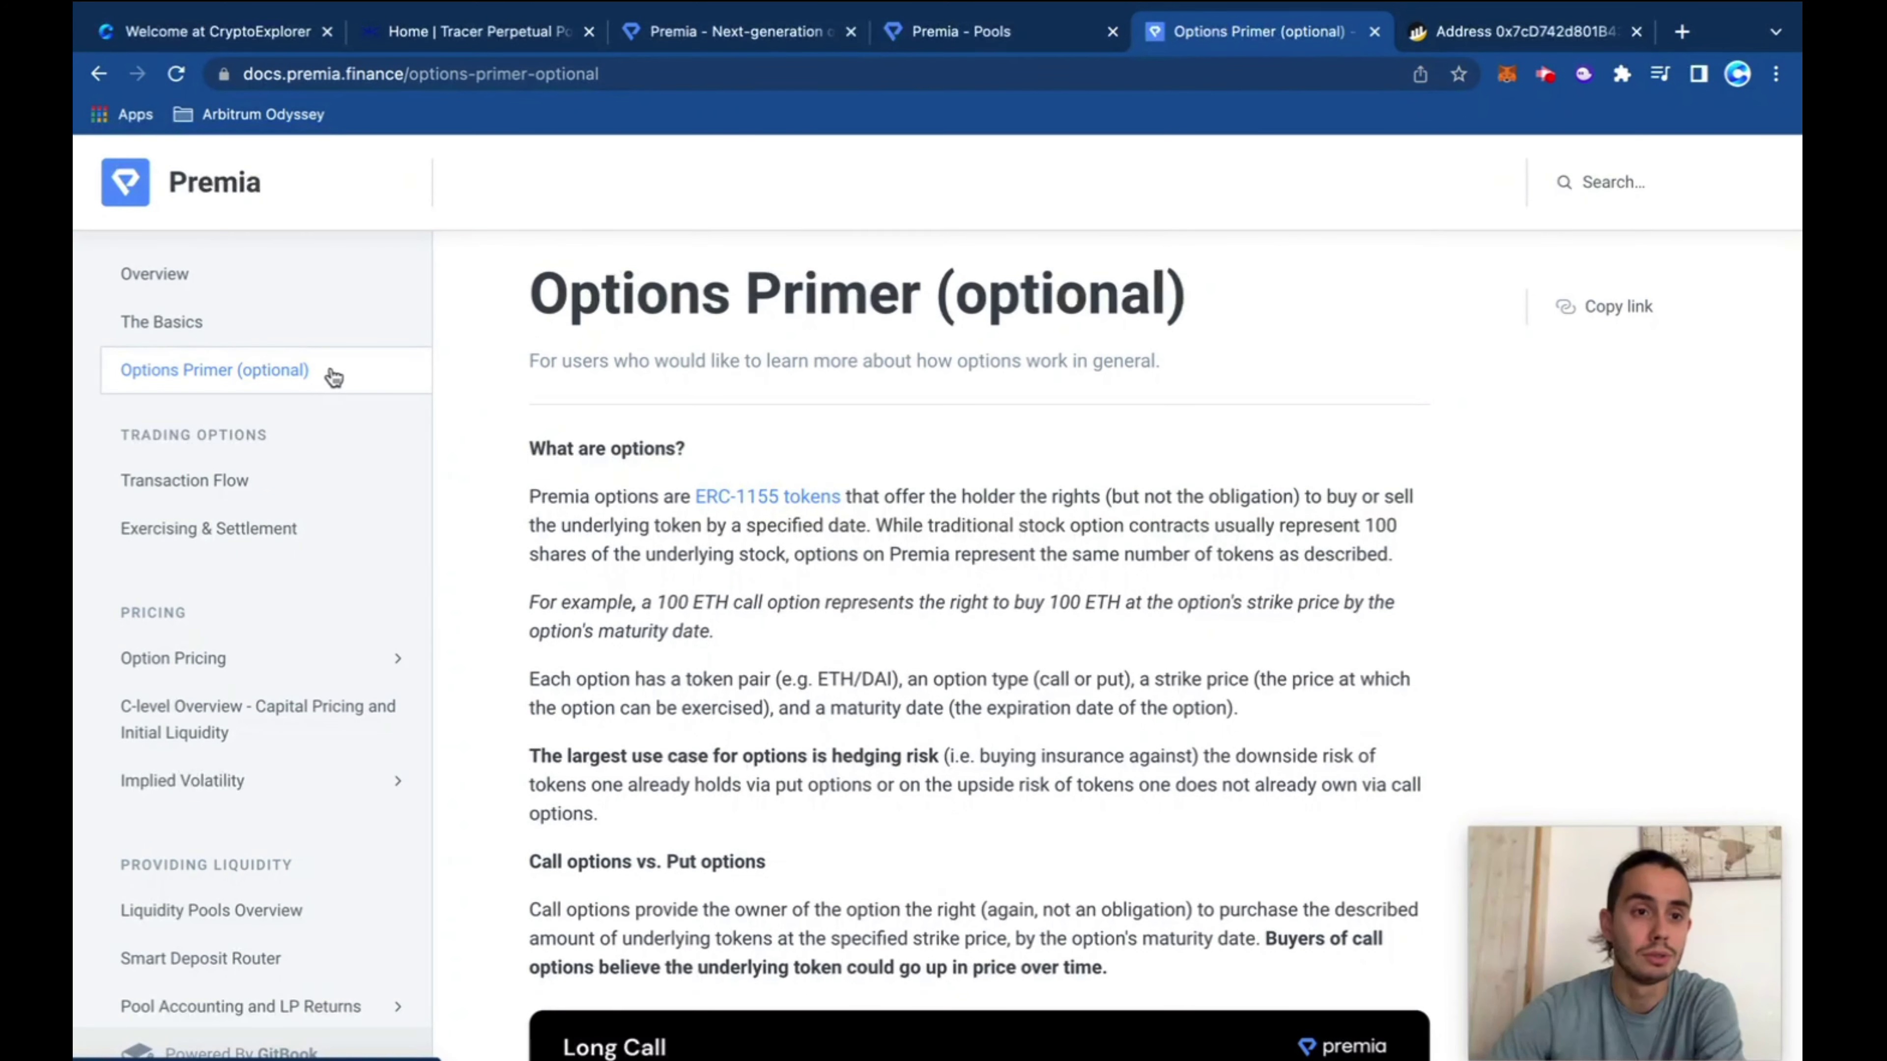
{"action": "left_click", "coordinate": [972, 38]}
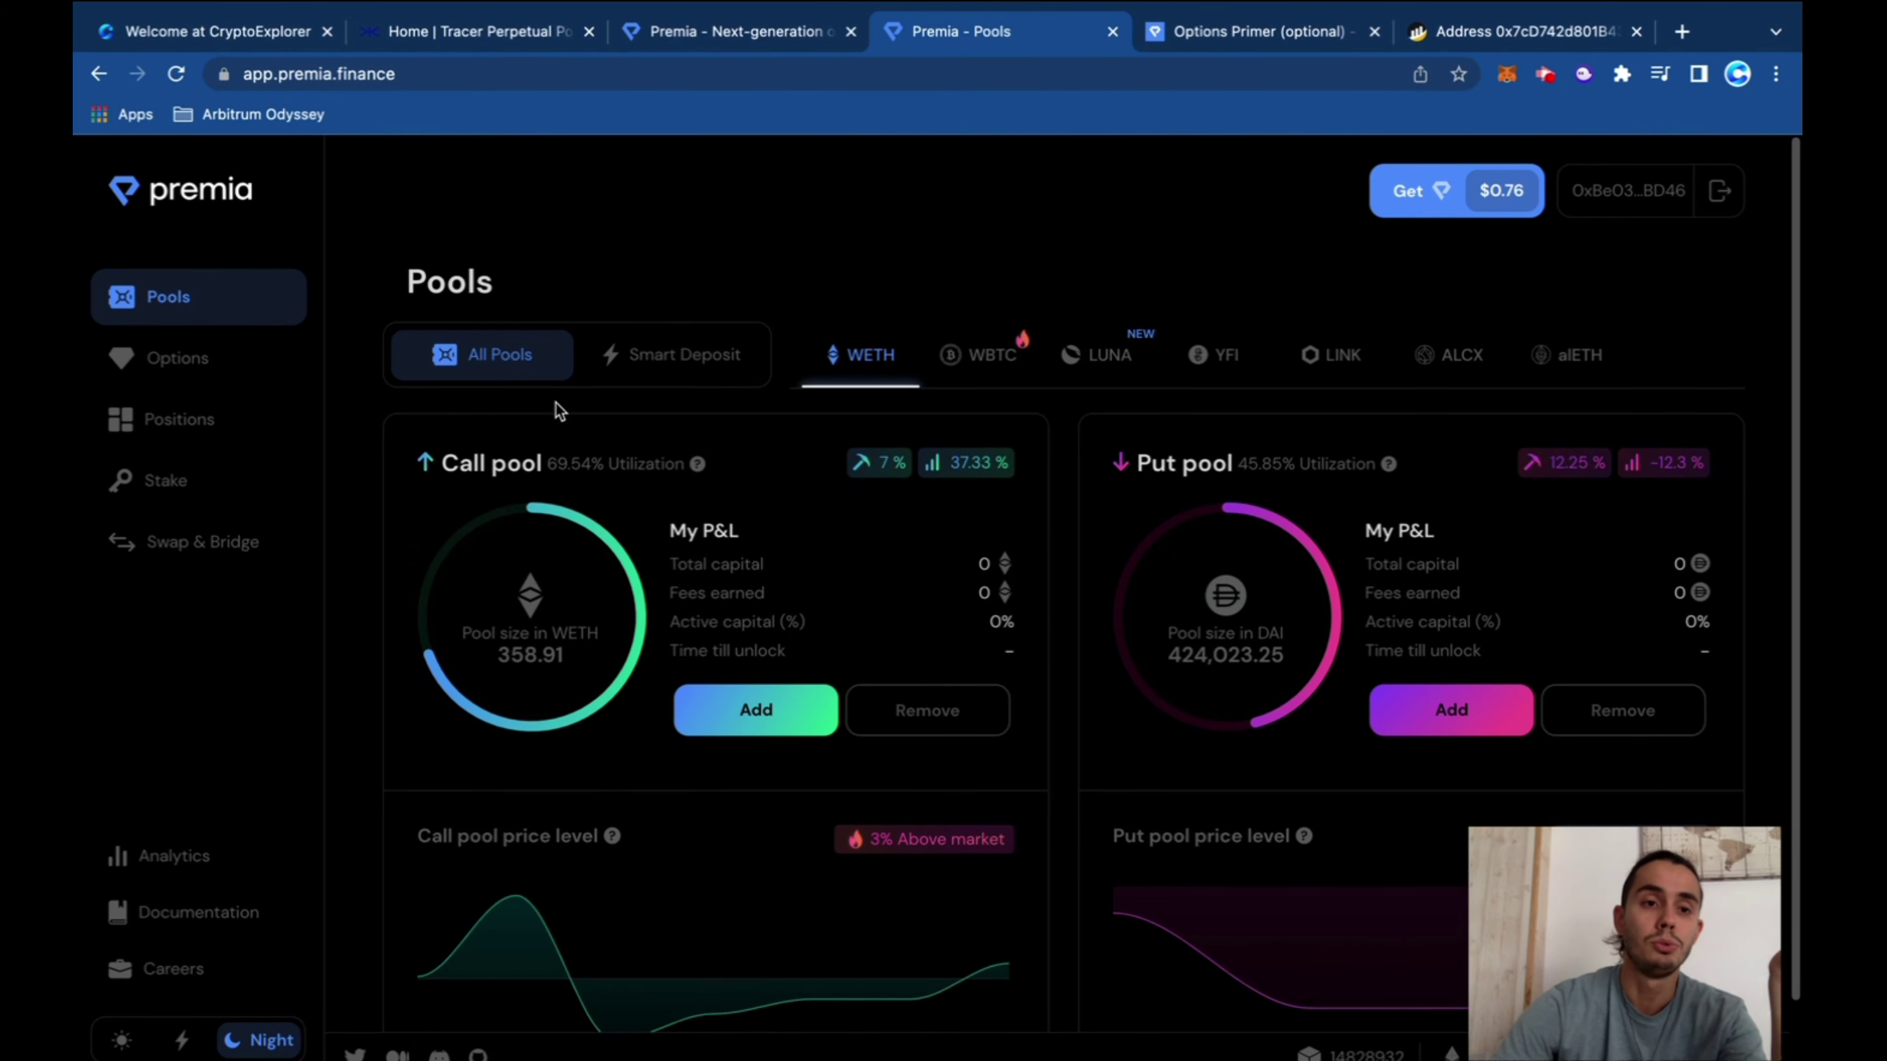
Review the WETH call (358.91 WETH) and put (424,023.25 DAI) pools and their APR
{"action": "scroll", "coordinate": [520, 398], "scroll_direction": "down", "scroll_amount": 2}
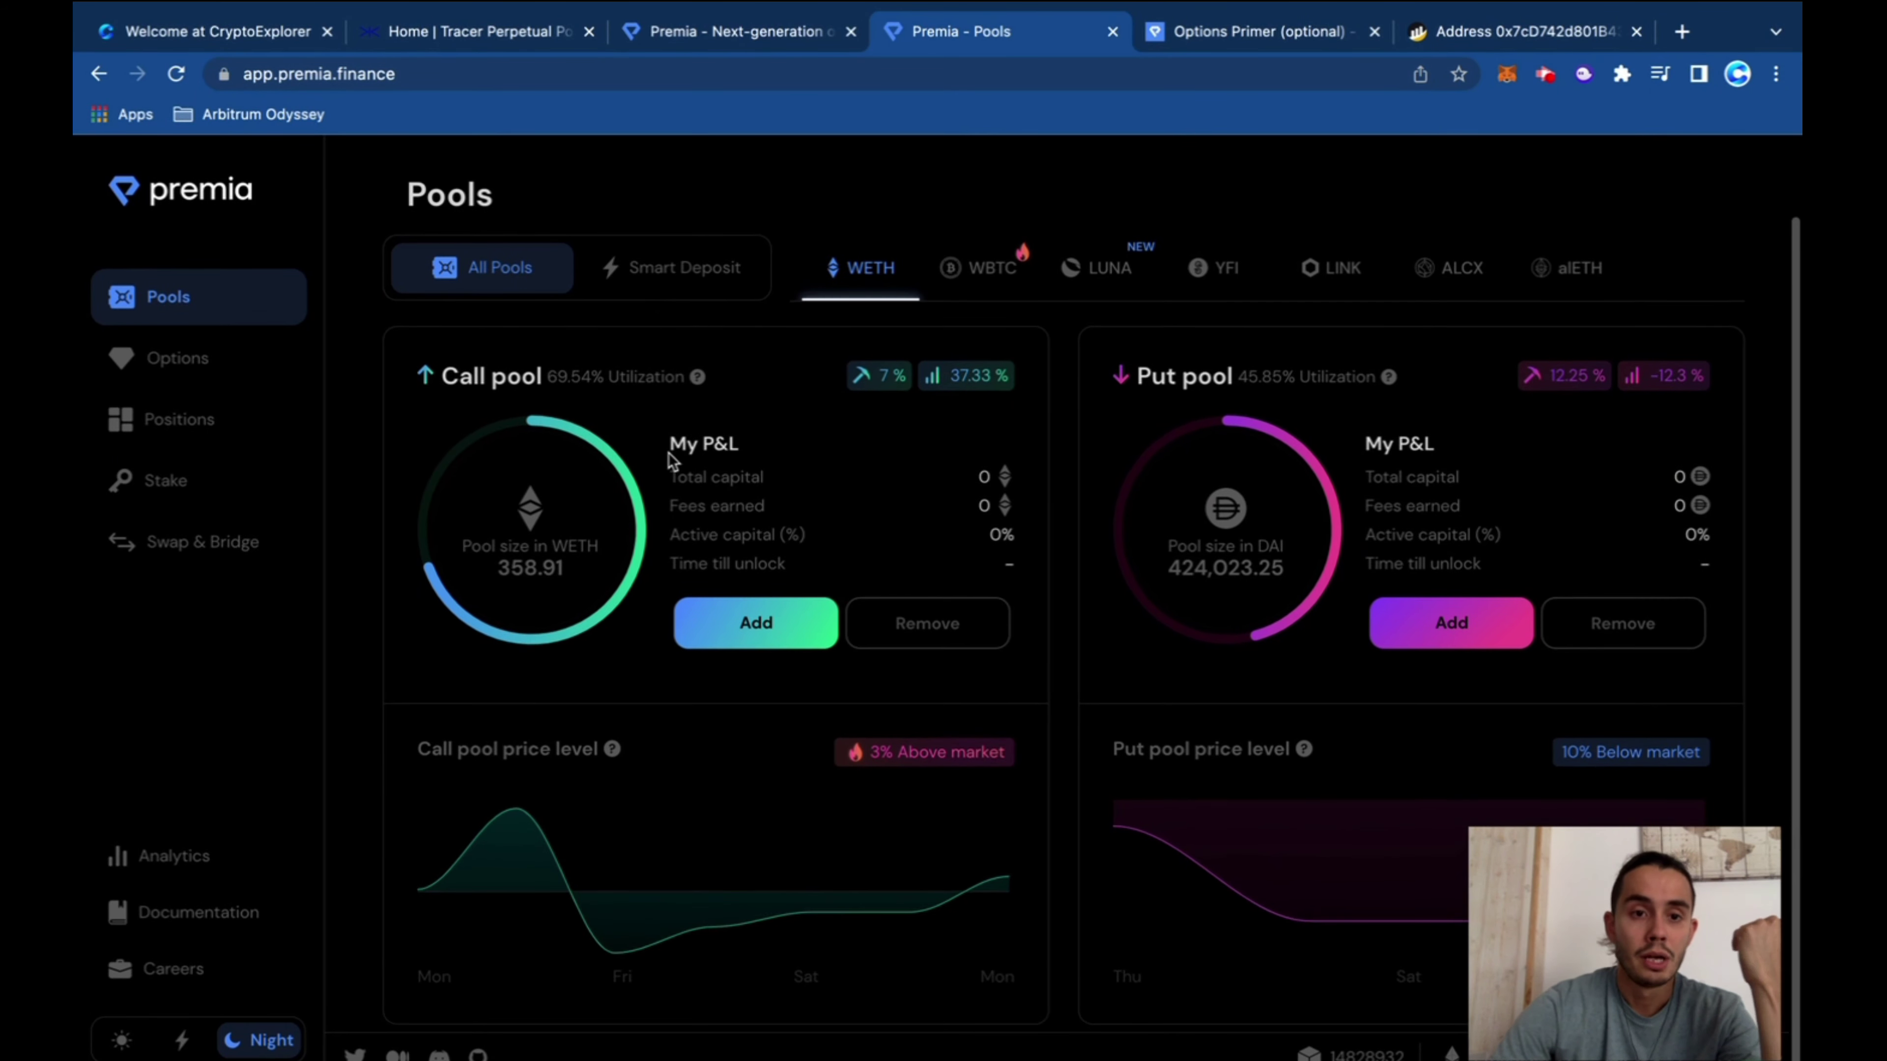
{"action": "scroll", "coordinate": [672, 461], "scroll_direction": "up", "scroll_amount": 2}
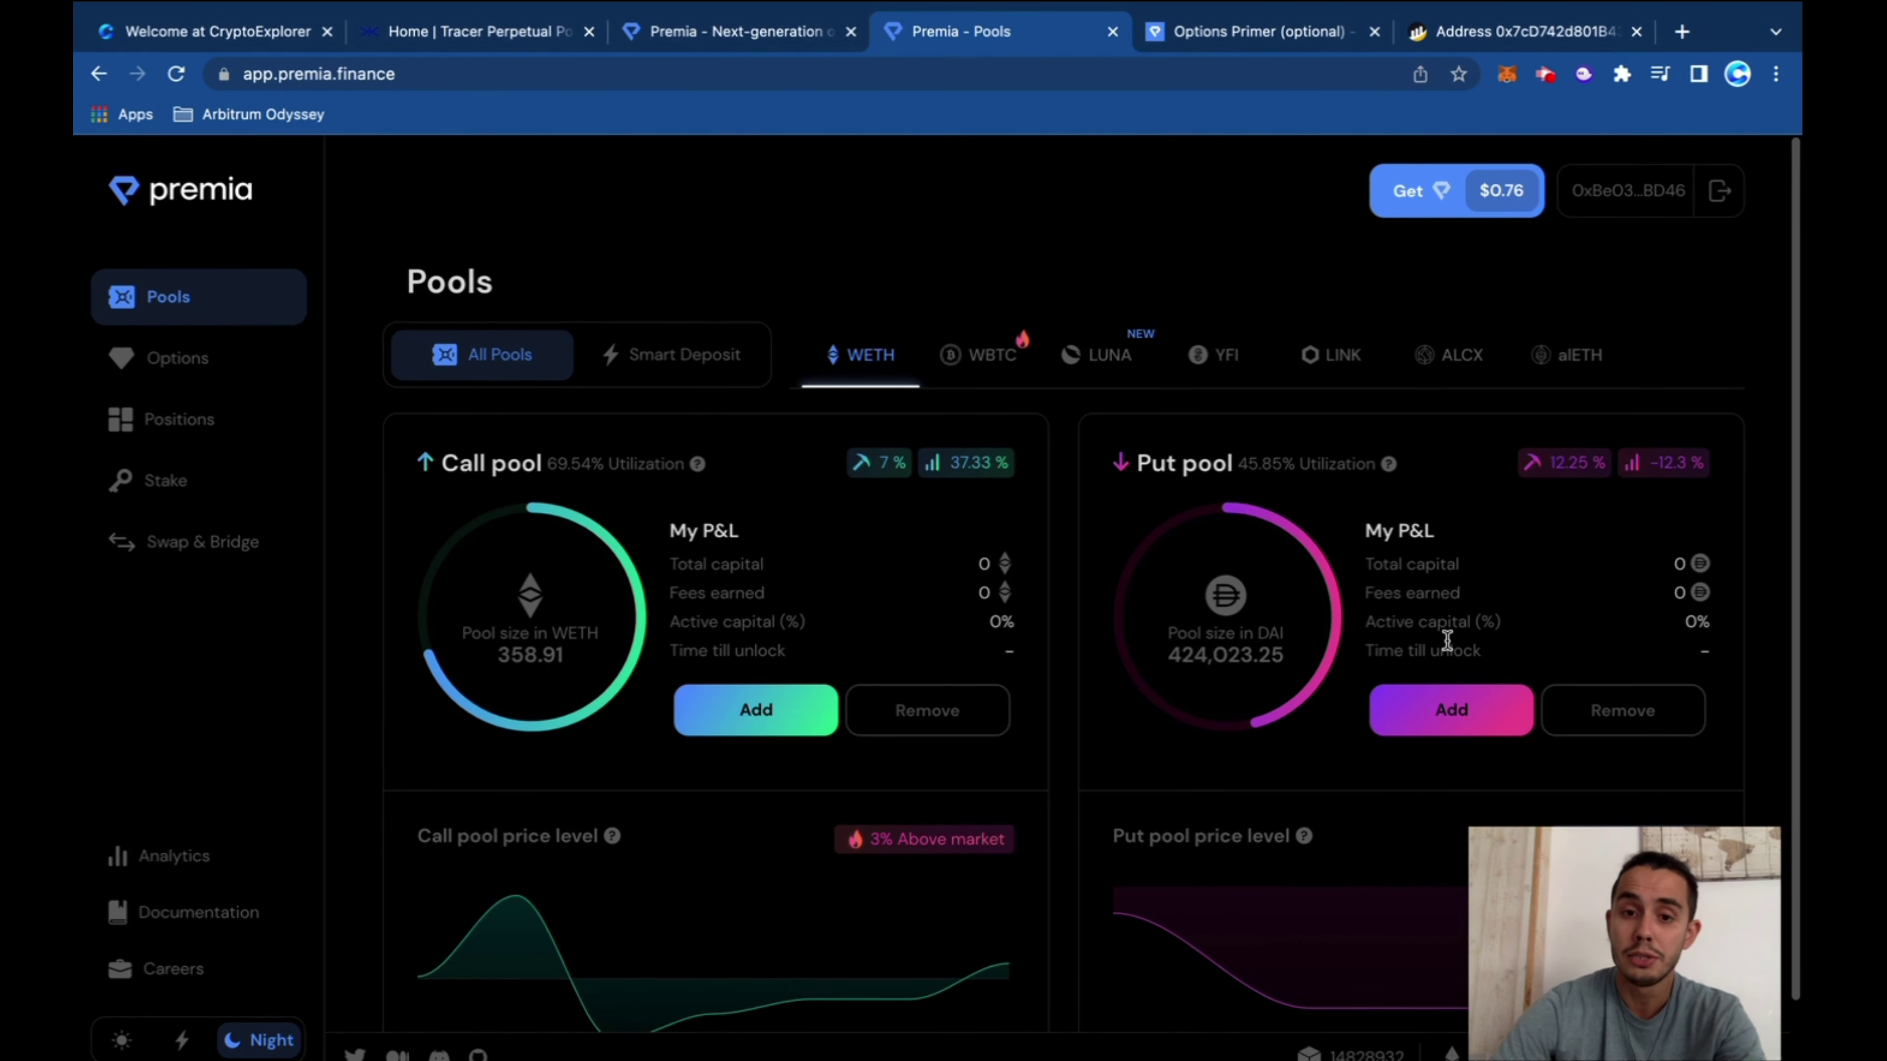
{"action": "mouse_move", "coordinate": [971, 465]}
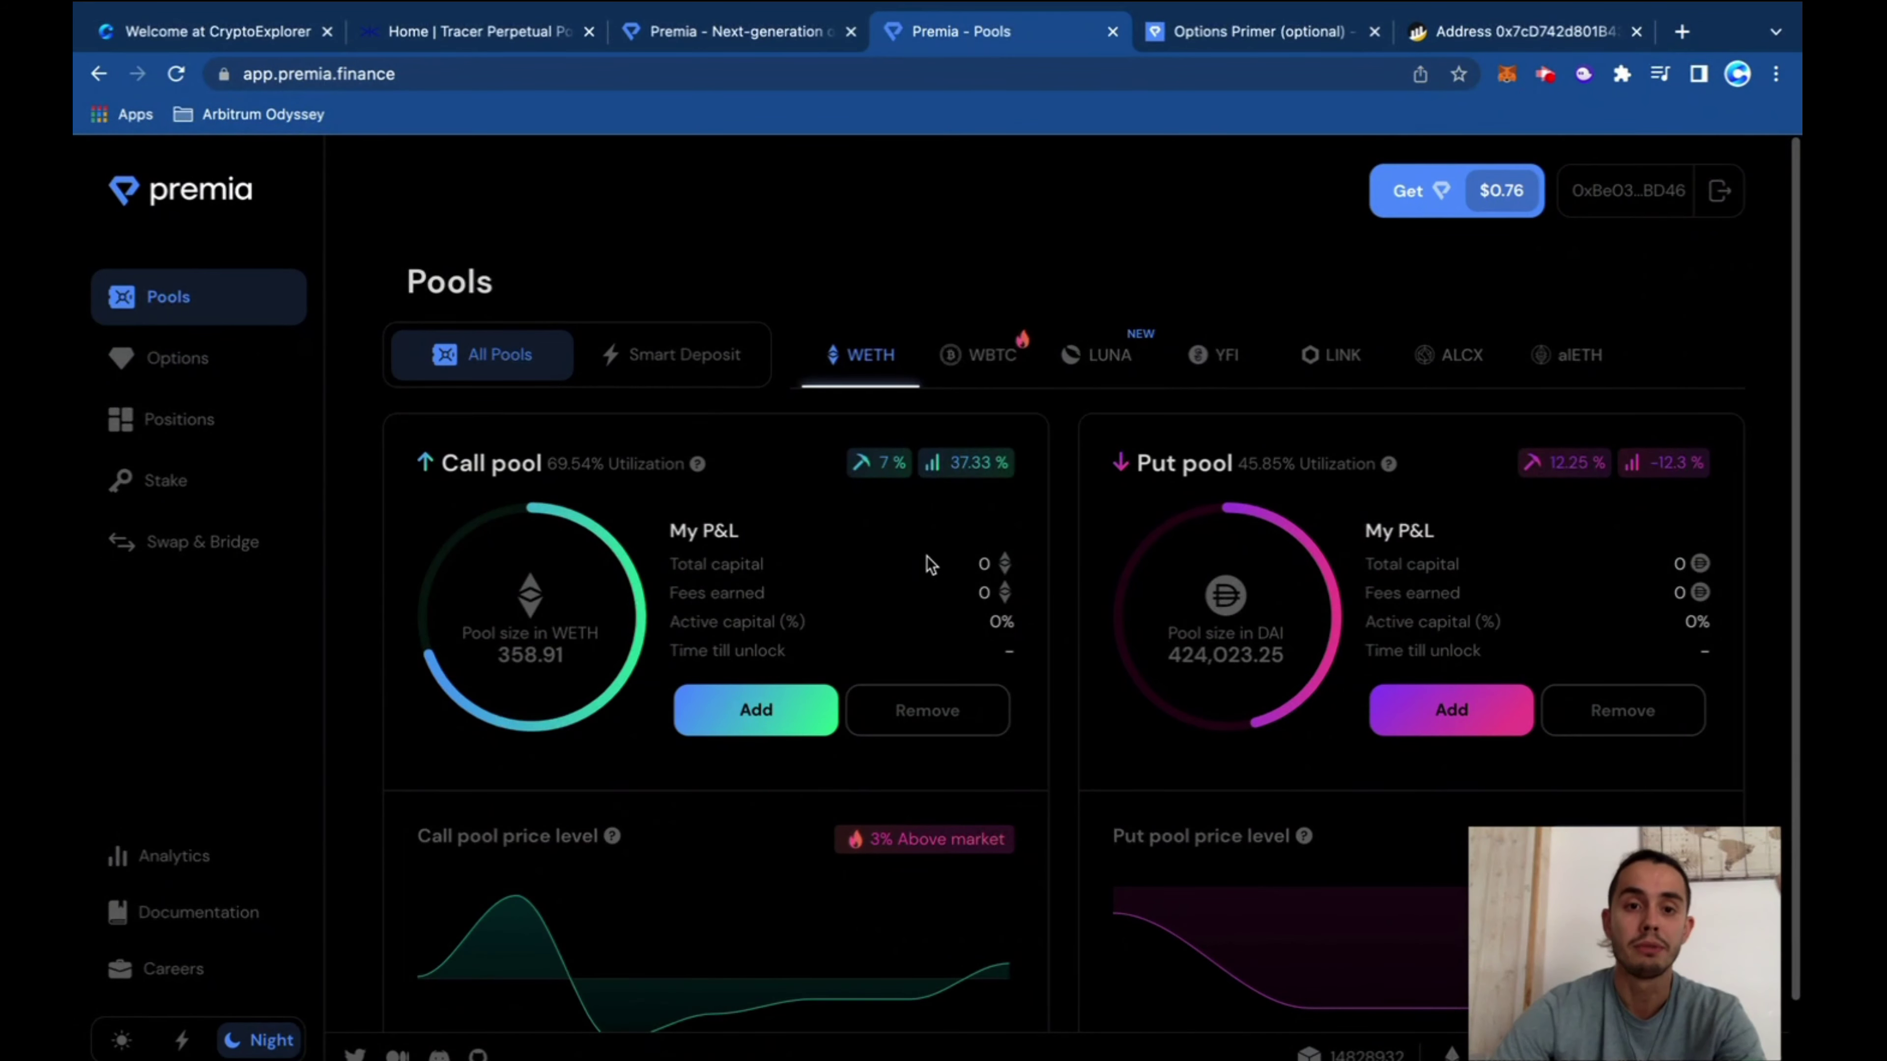
{"action": "scroll", "coordinate": [951, 550], "scroll_direction": "down", "scroll_amount": 2}
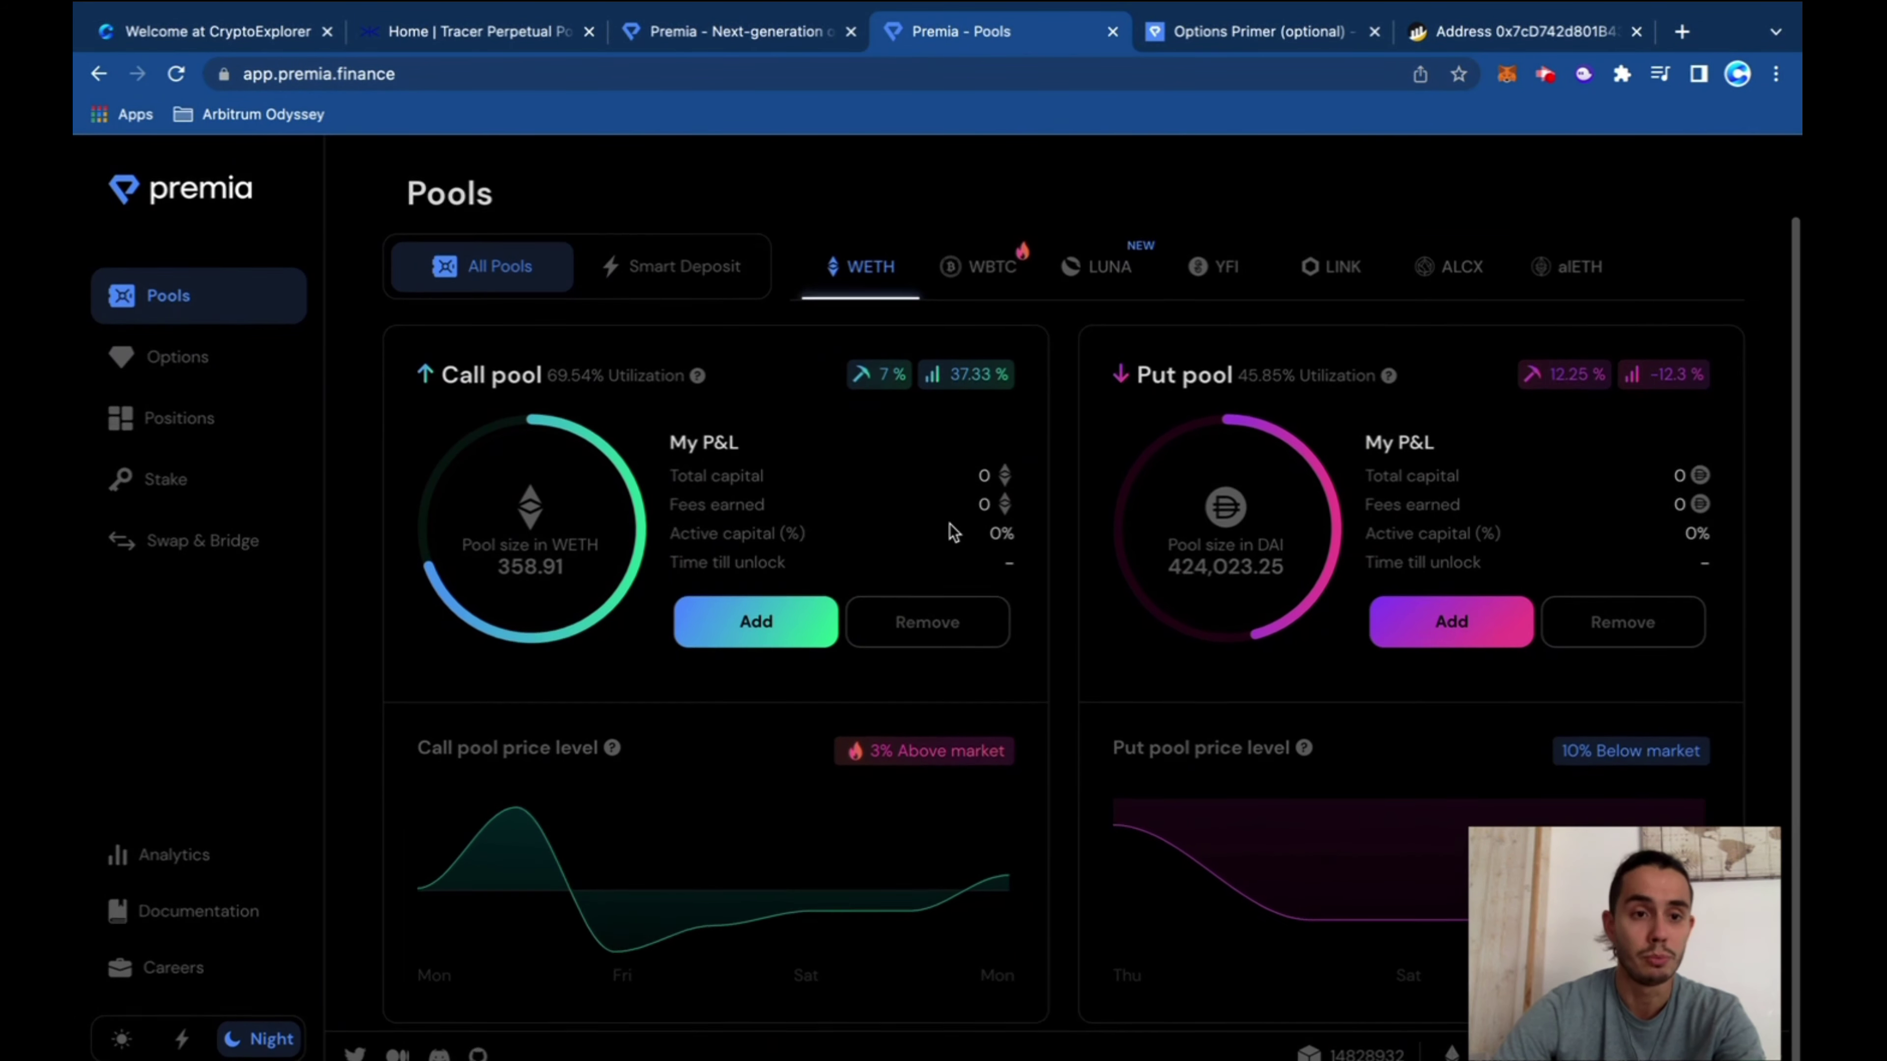
On the Options page, browse LUNA, YFI, LINK, alETH and ALCX markets, then return to WETH
{"action": "left_click", "coordinate": [186, 358]}
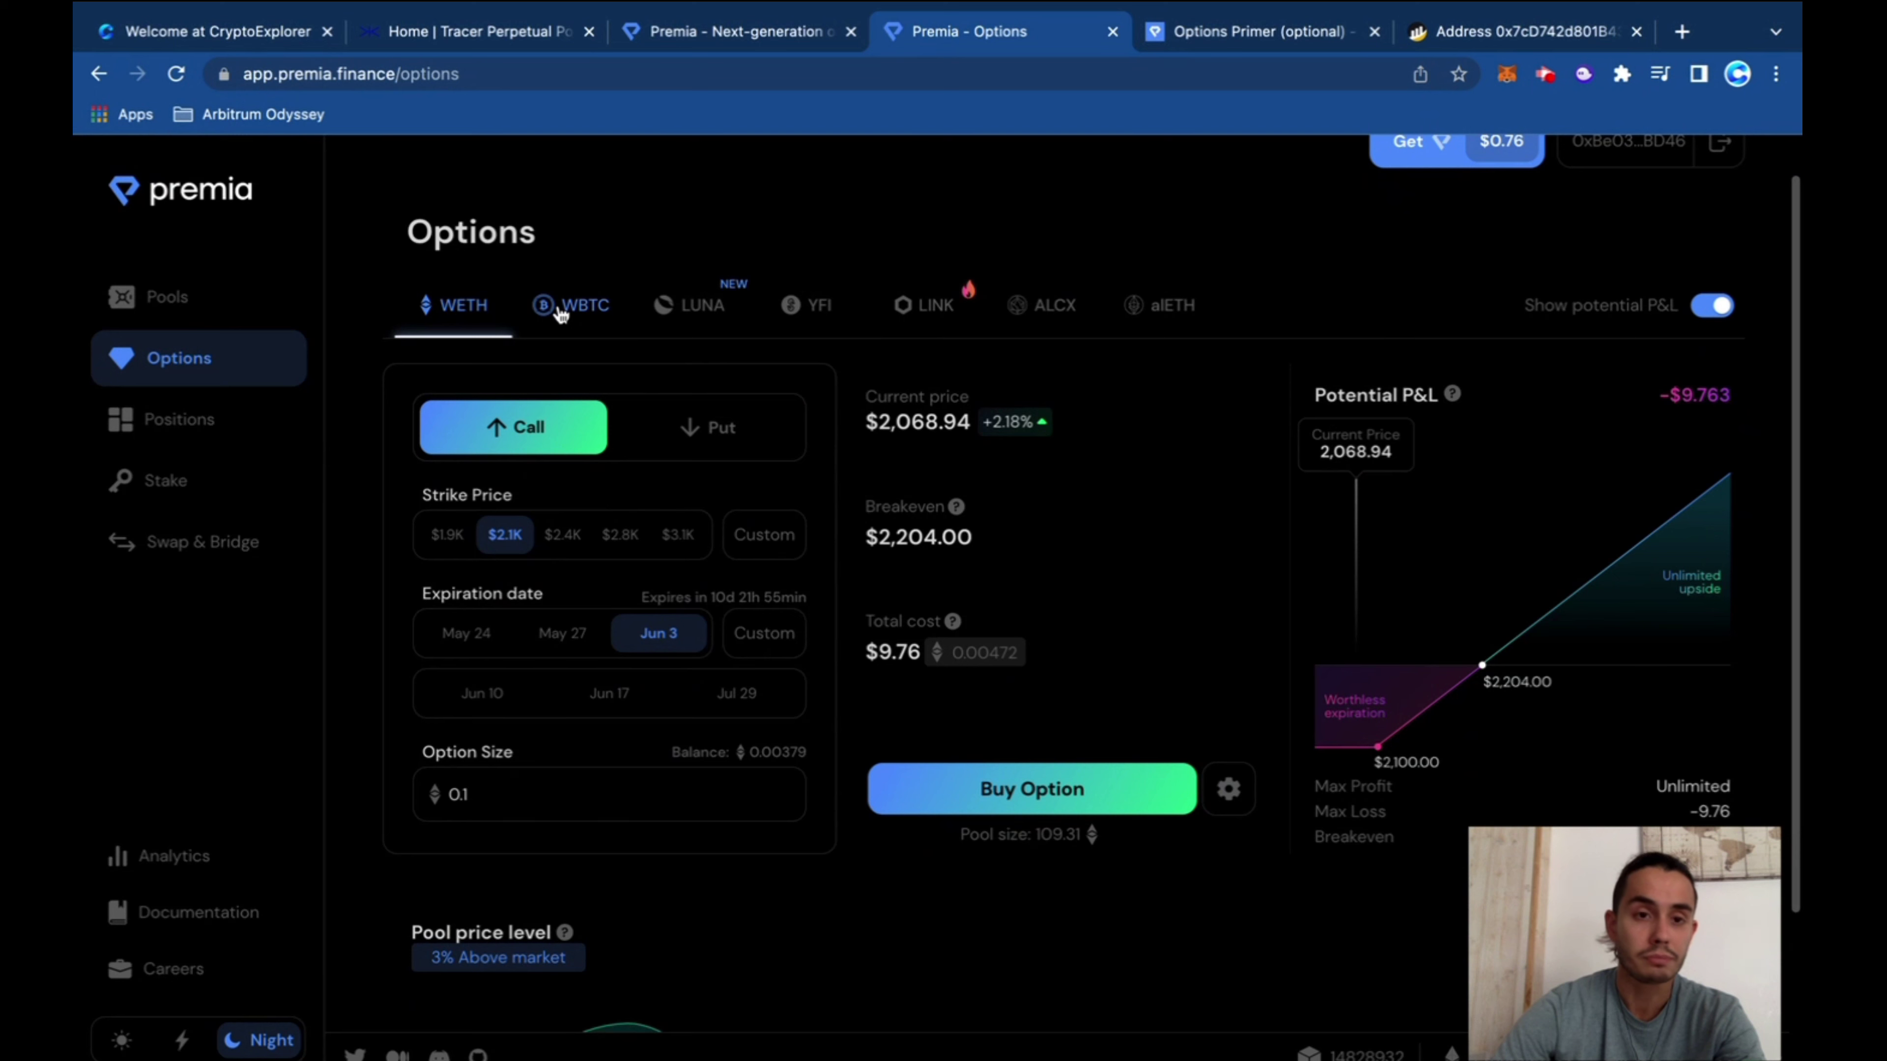
{"action": "left_click", "coordinate": [594, 312]}
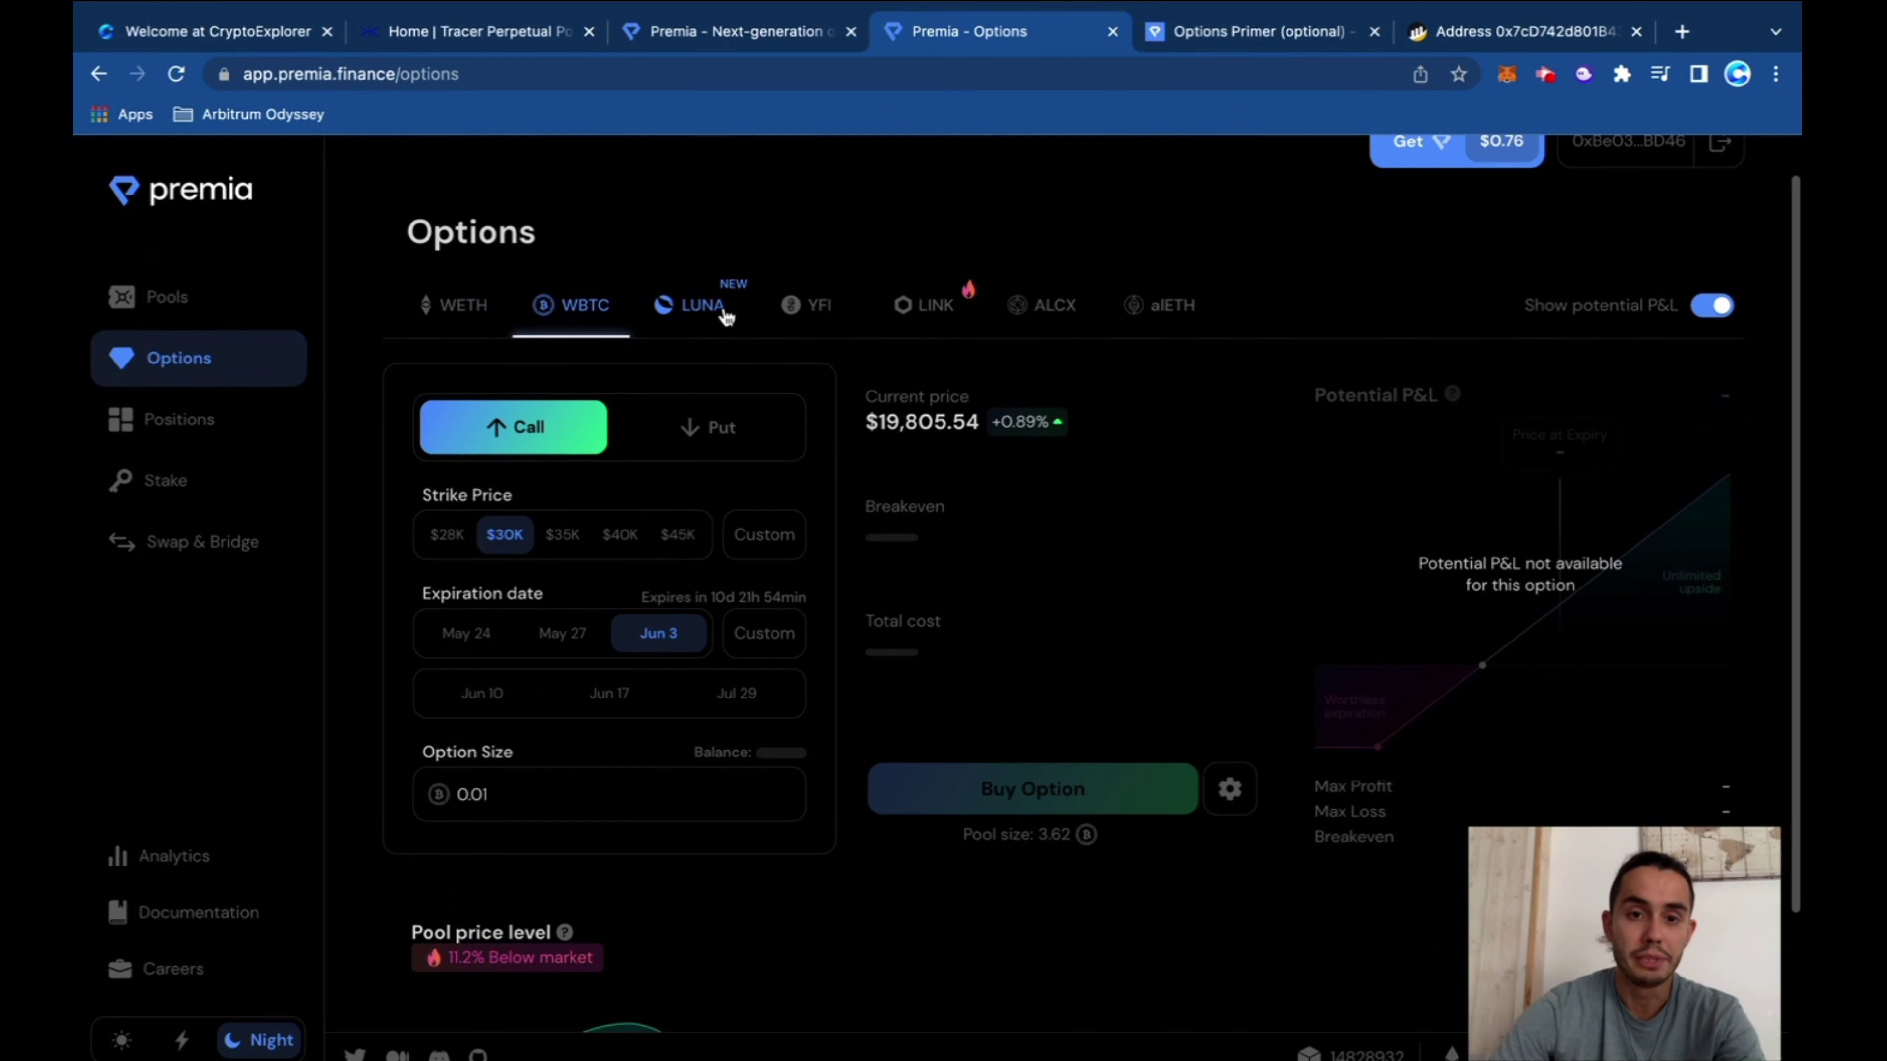
{"action": "left_click", "coordinate": [709, 306]}
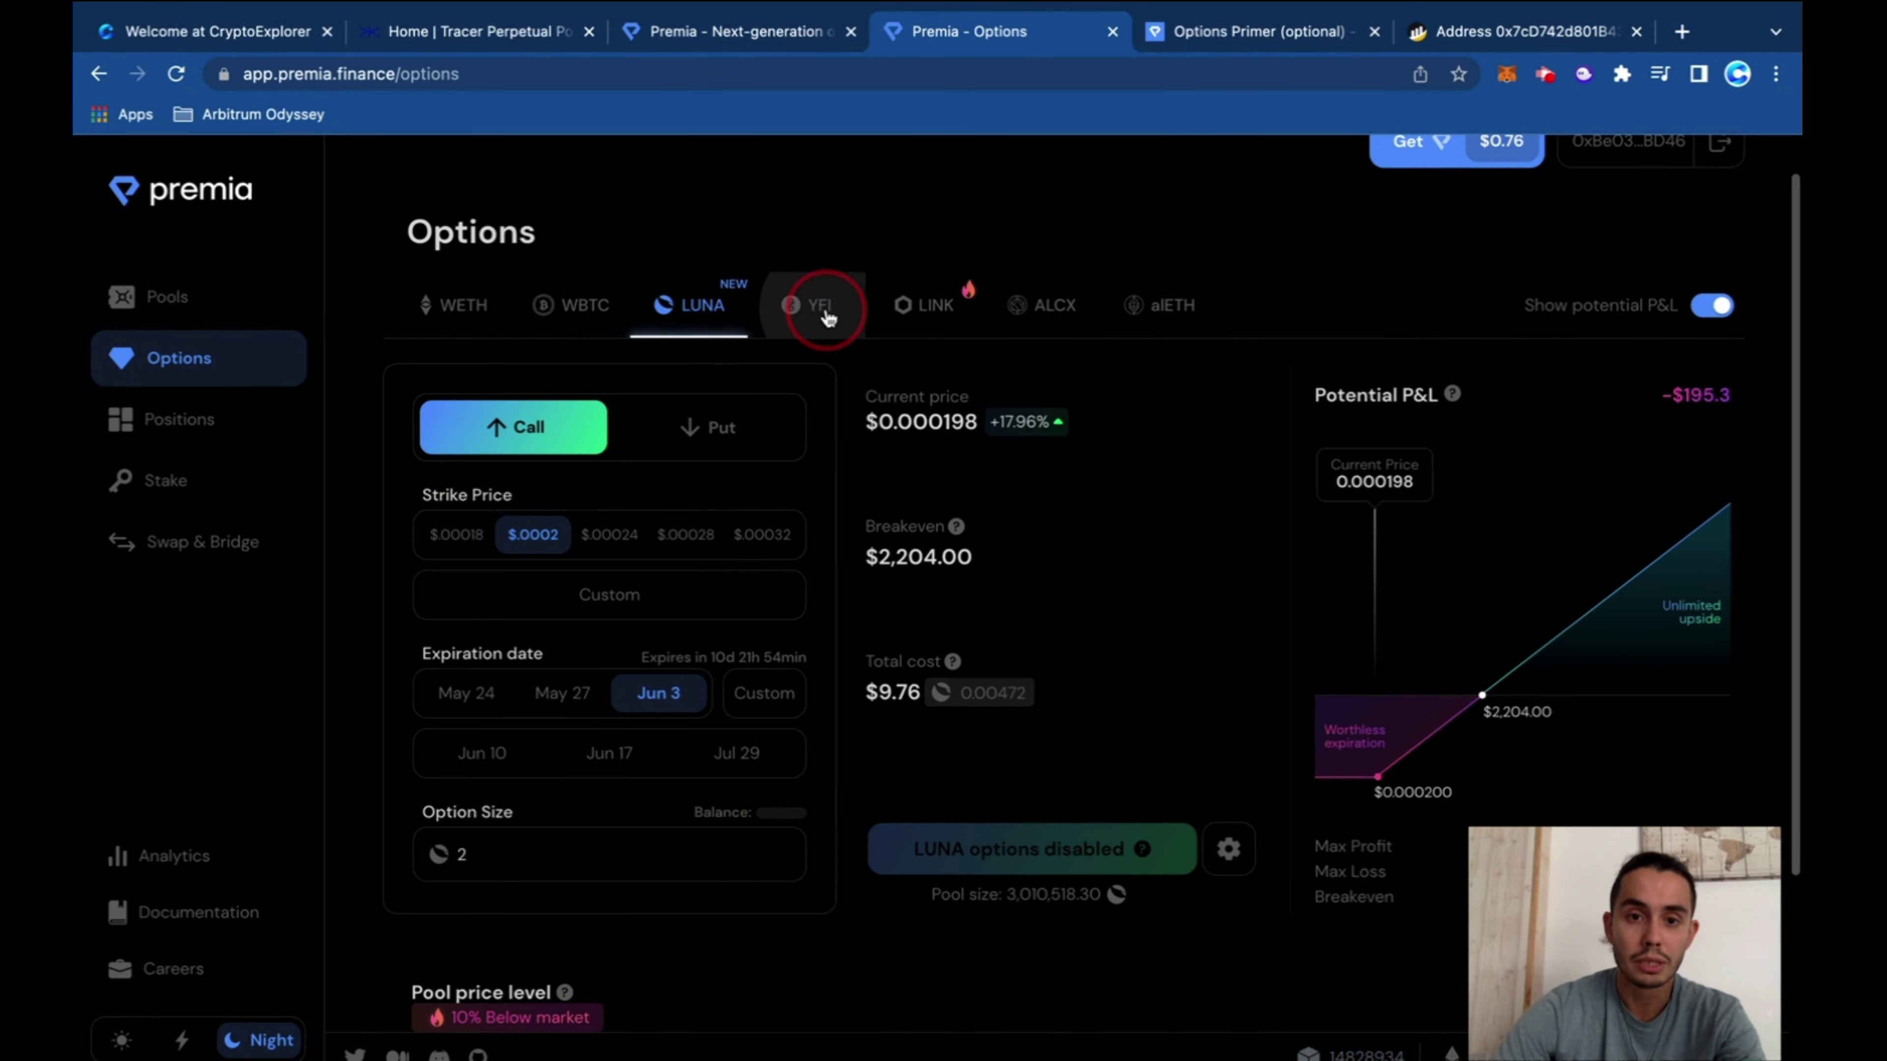
{"action": "left_click", "coordinate": [821, 310]}
{"action": "left_click", "coordinate": [914, 306]}
{"action": "left_click", "coordinate": [1163, 308]}
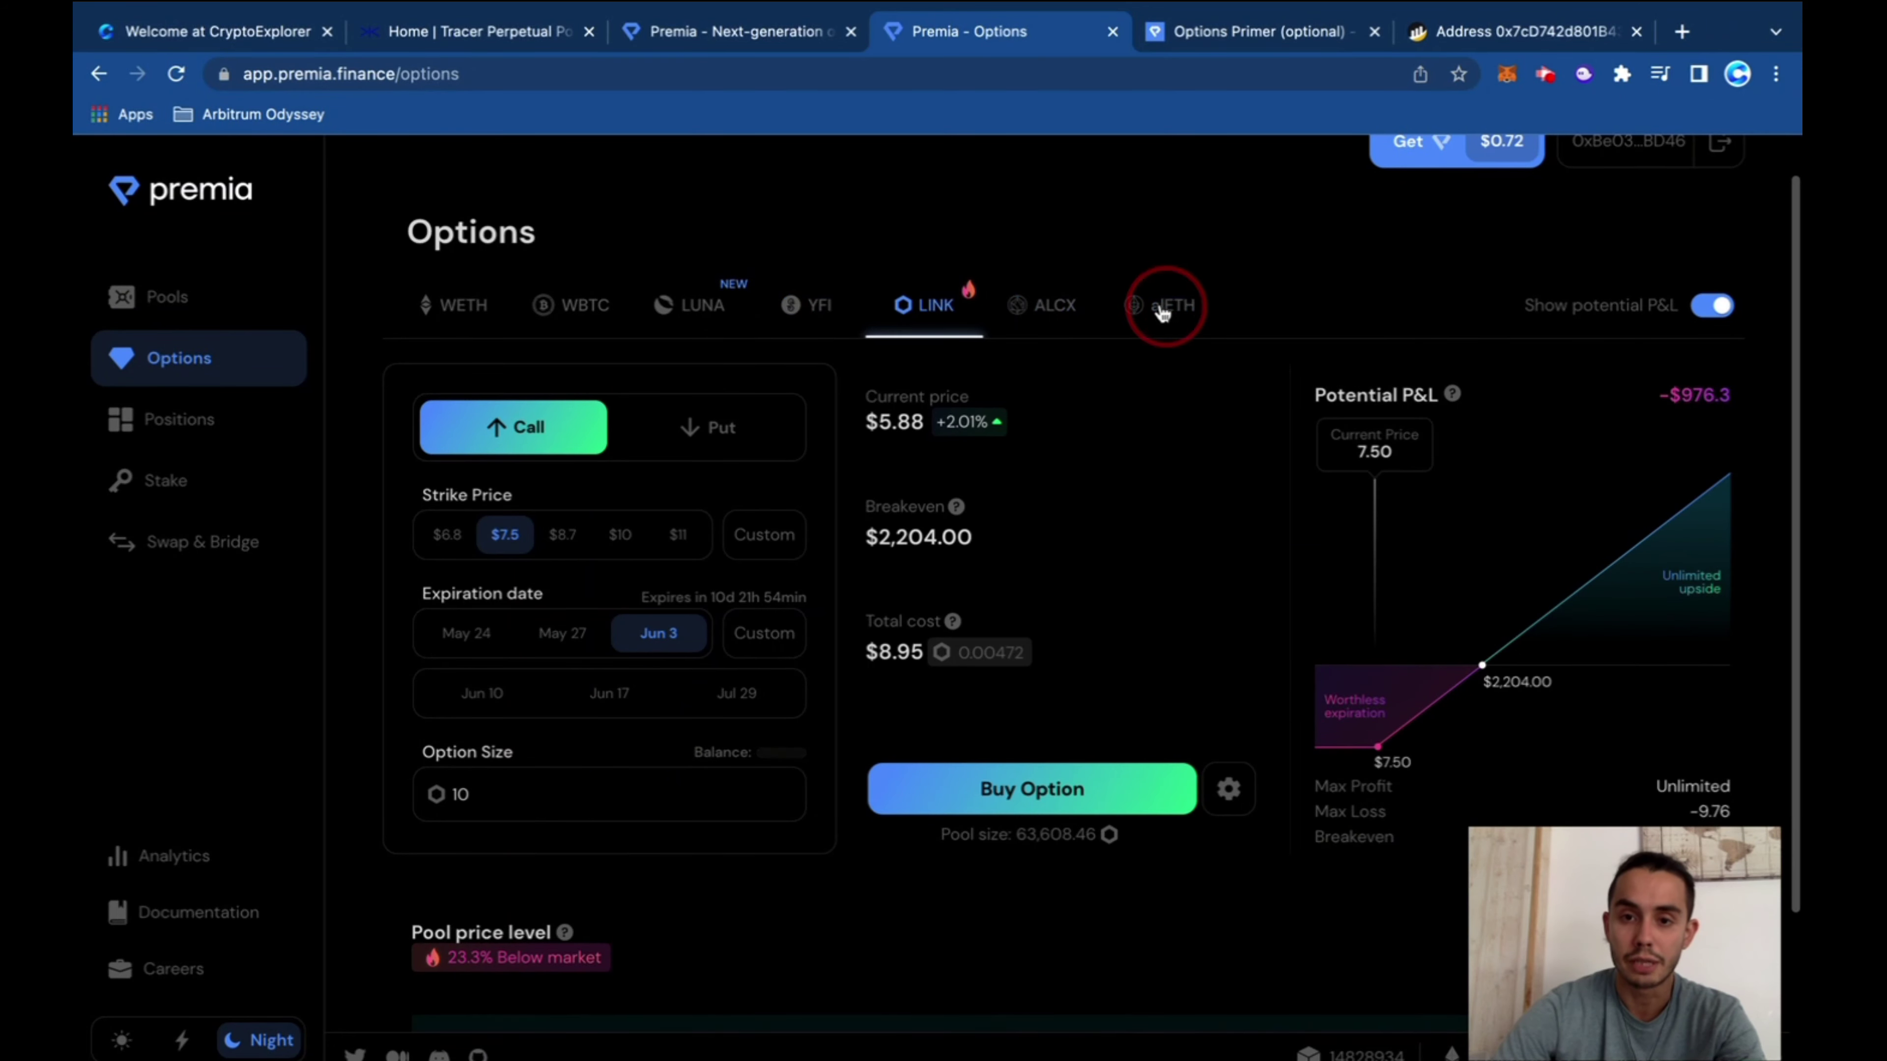
{"action": "left_click", "coordinate": [1051, 306]}
{"action": "left_click", "coordinate": [455, 306]}
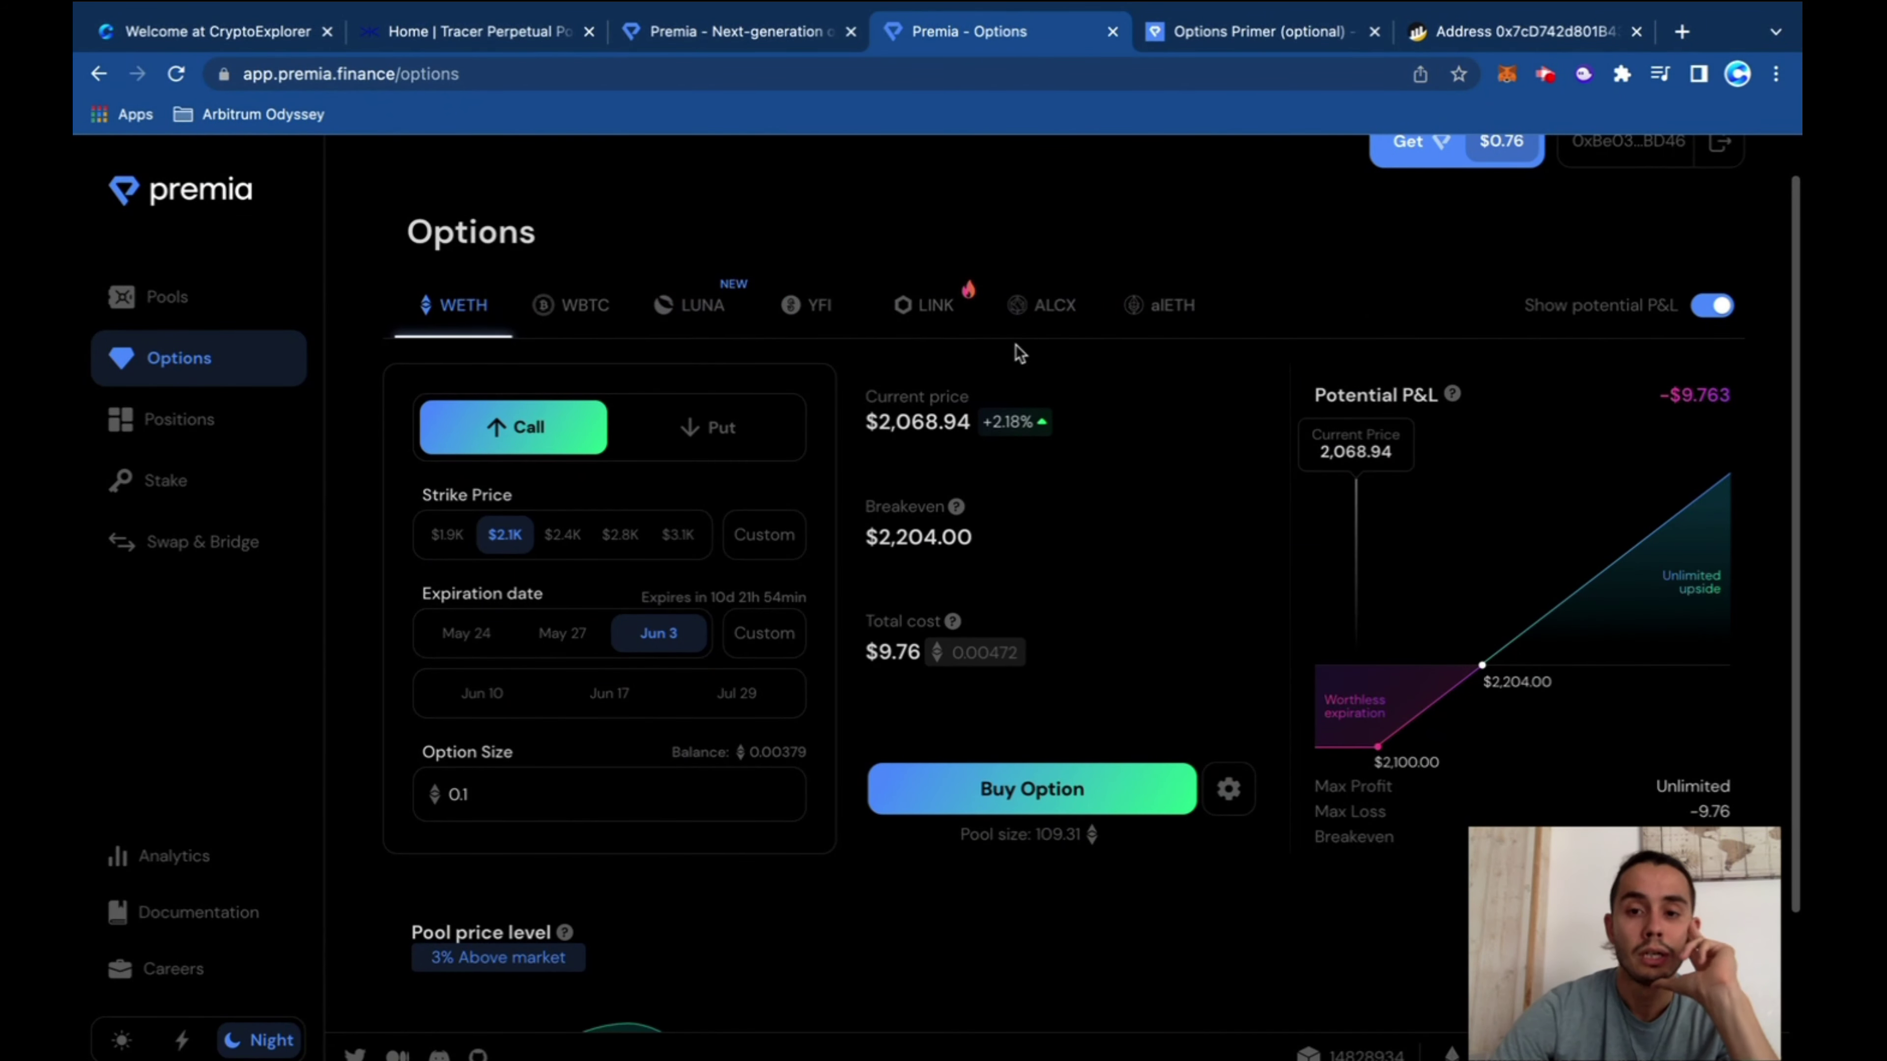
Price a WETH call expiring Jun 17 with option size 1
{"action": "scroll", "coordinate": [875, 333], "scroll_direction": "up", "scroll_amount": 1}
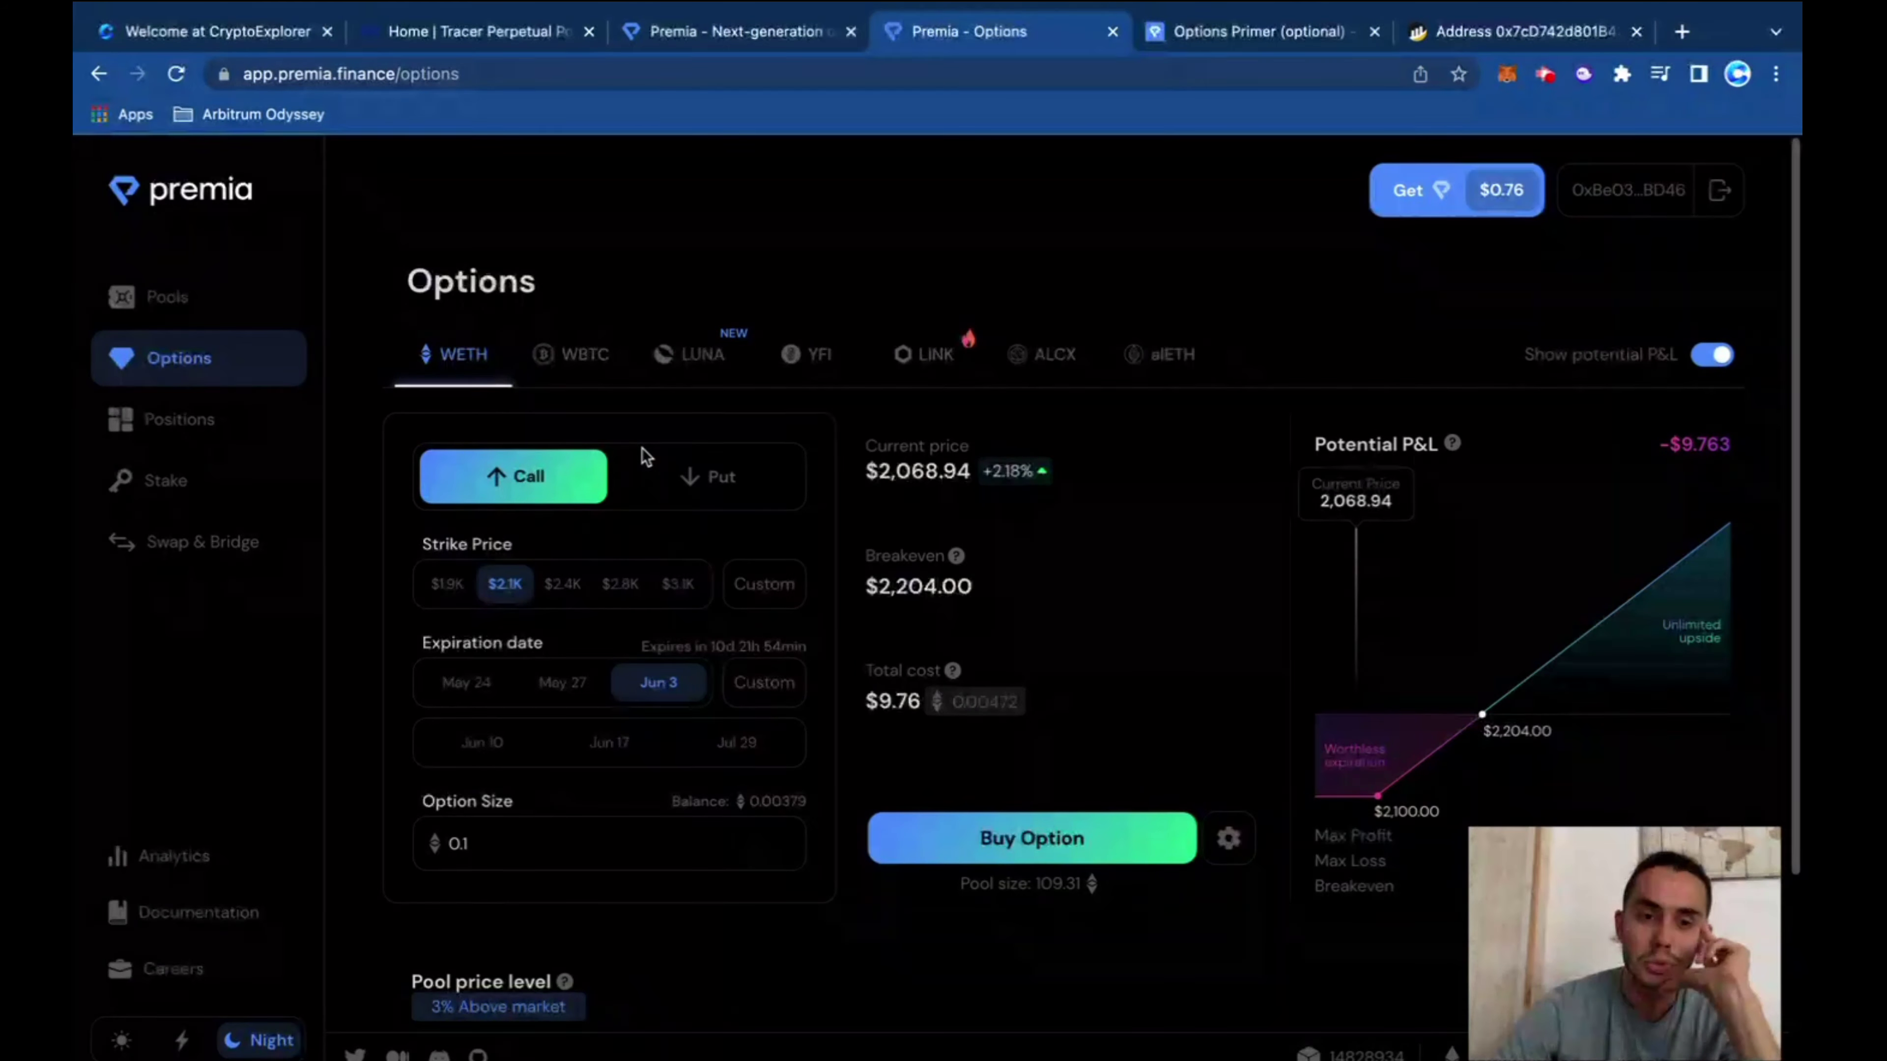
{"action": "scroll", "coordinate": [725, 553], "scroll_direction": "down", "scroll_amount": 3}
{"action": "scroll", "coordinate": [674, 561], "scroll_direction": "up", "scroll_amount": 3}
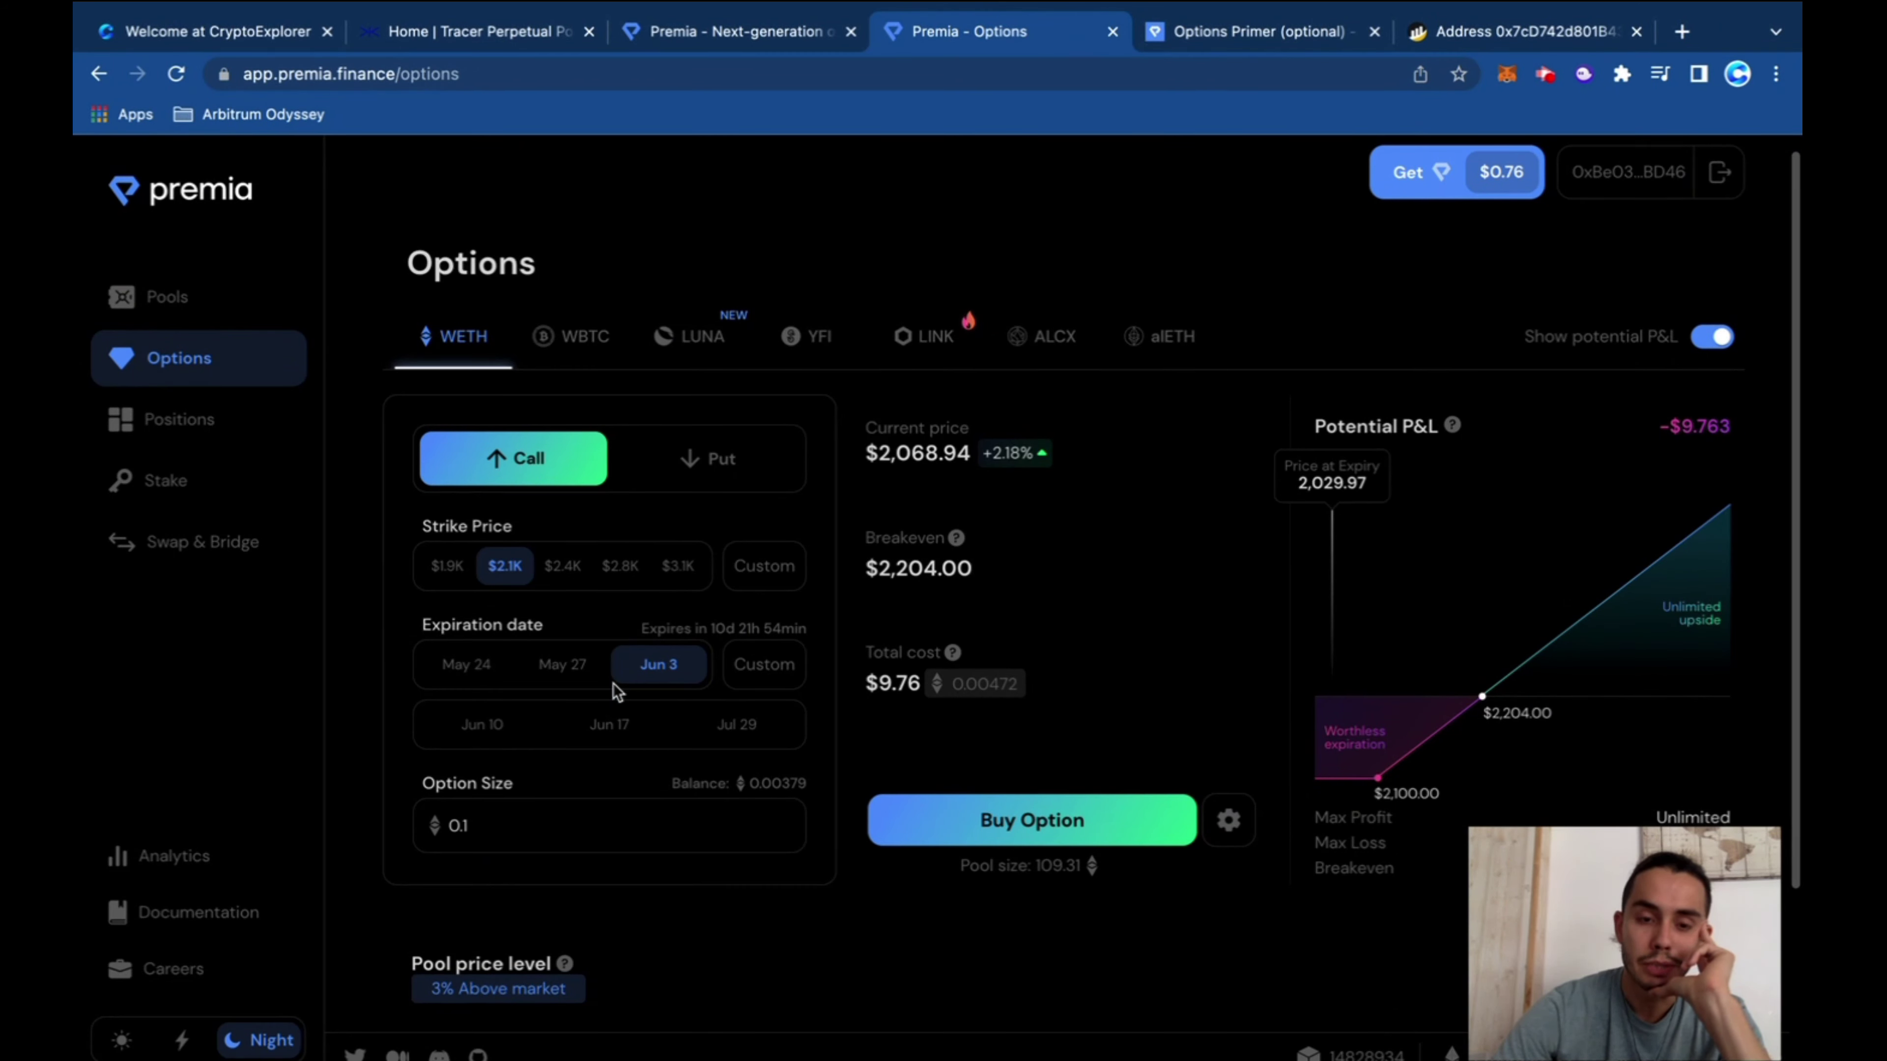
{"action": "left_click", "coordinate": [608, 725]}
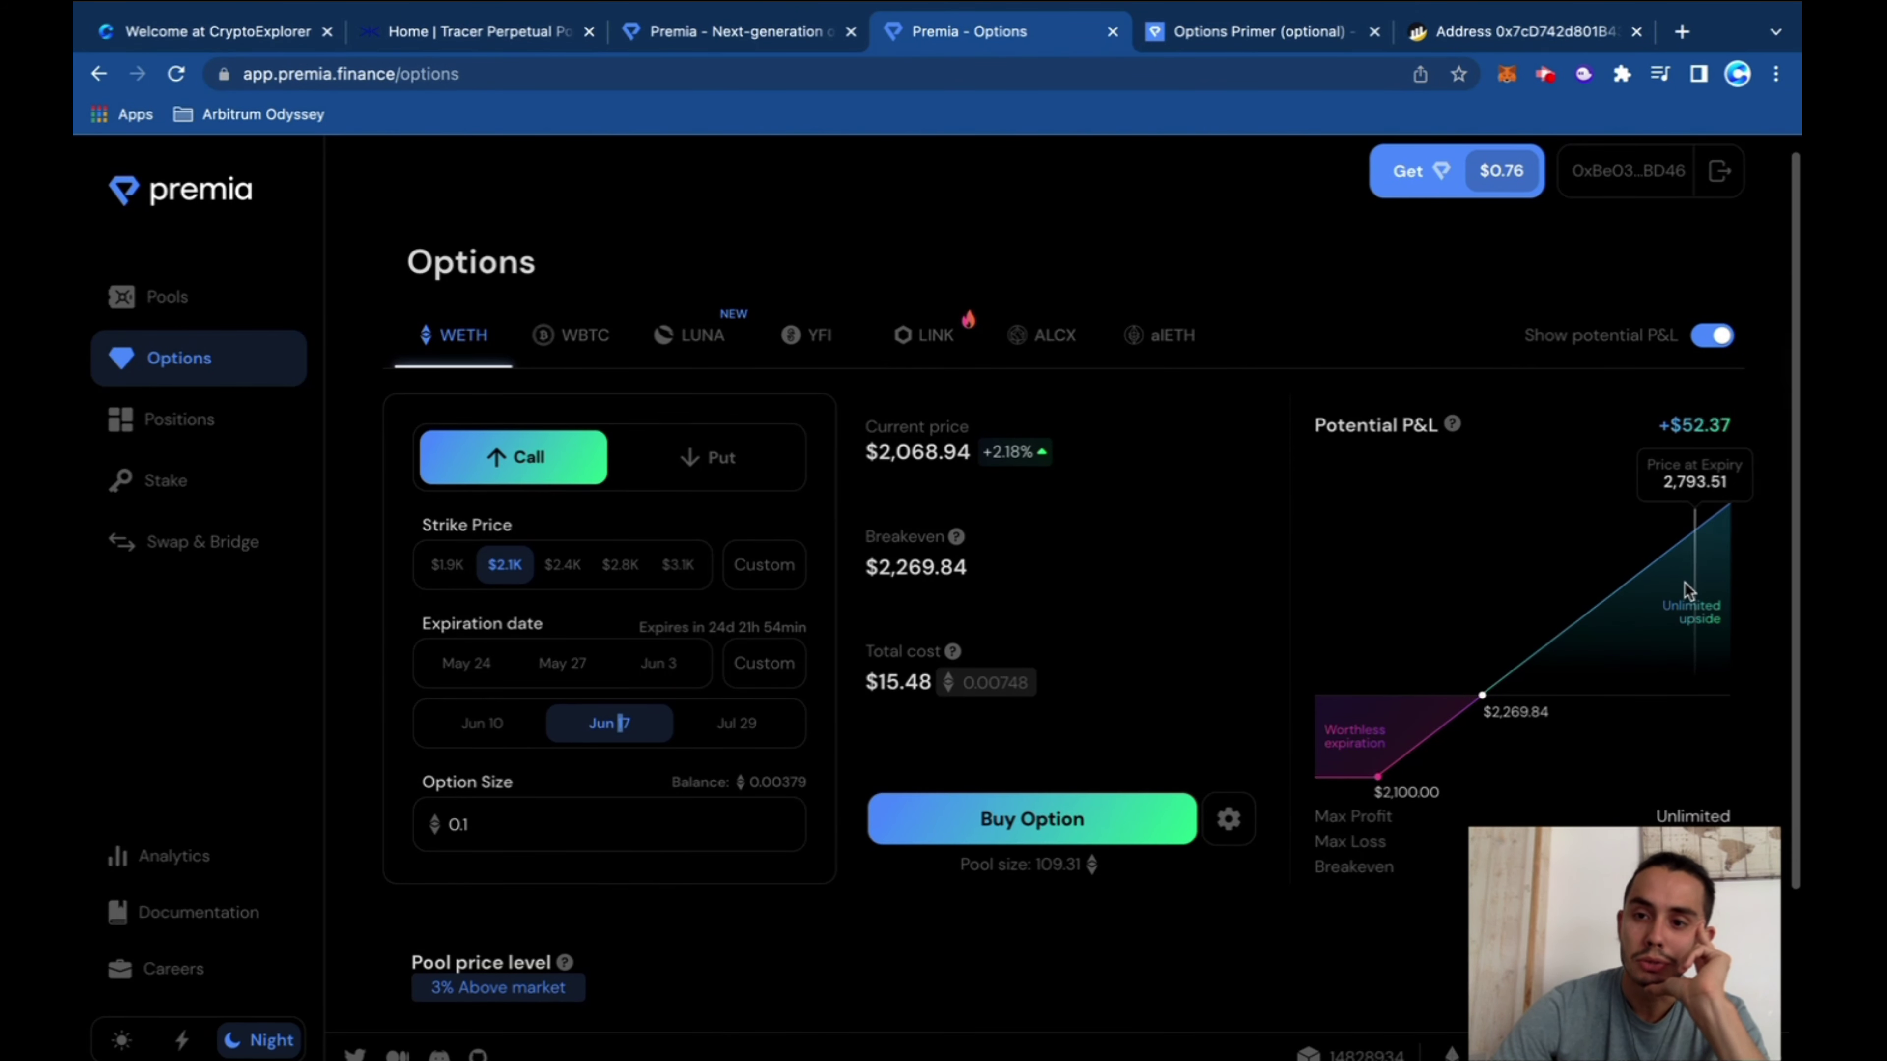
{"action": "left_click_drag", "start_coordinate": [618, 830], "coordinate": [421, 825]}
{"action": "type", "text": "1"}
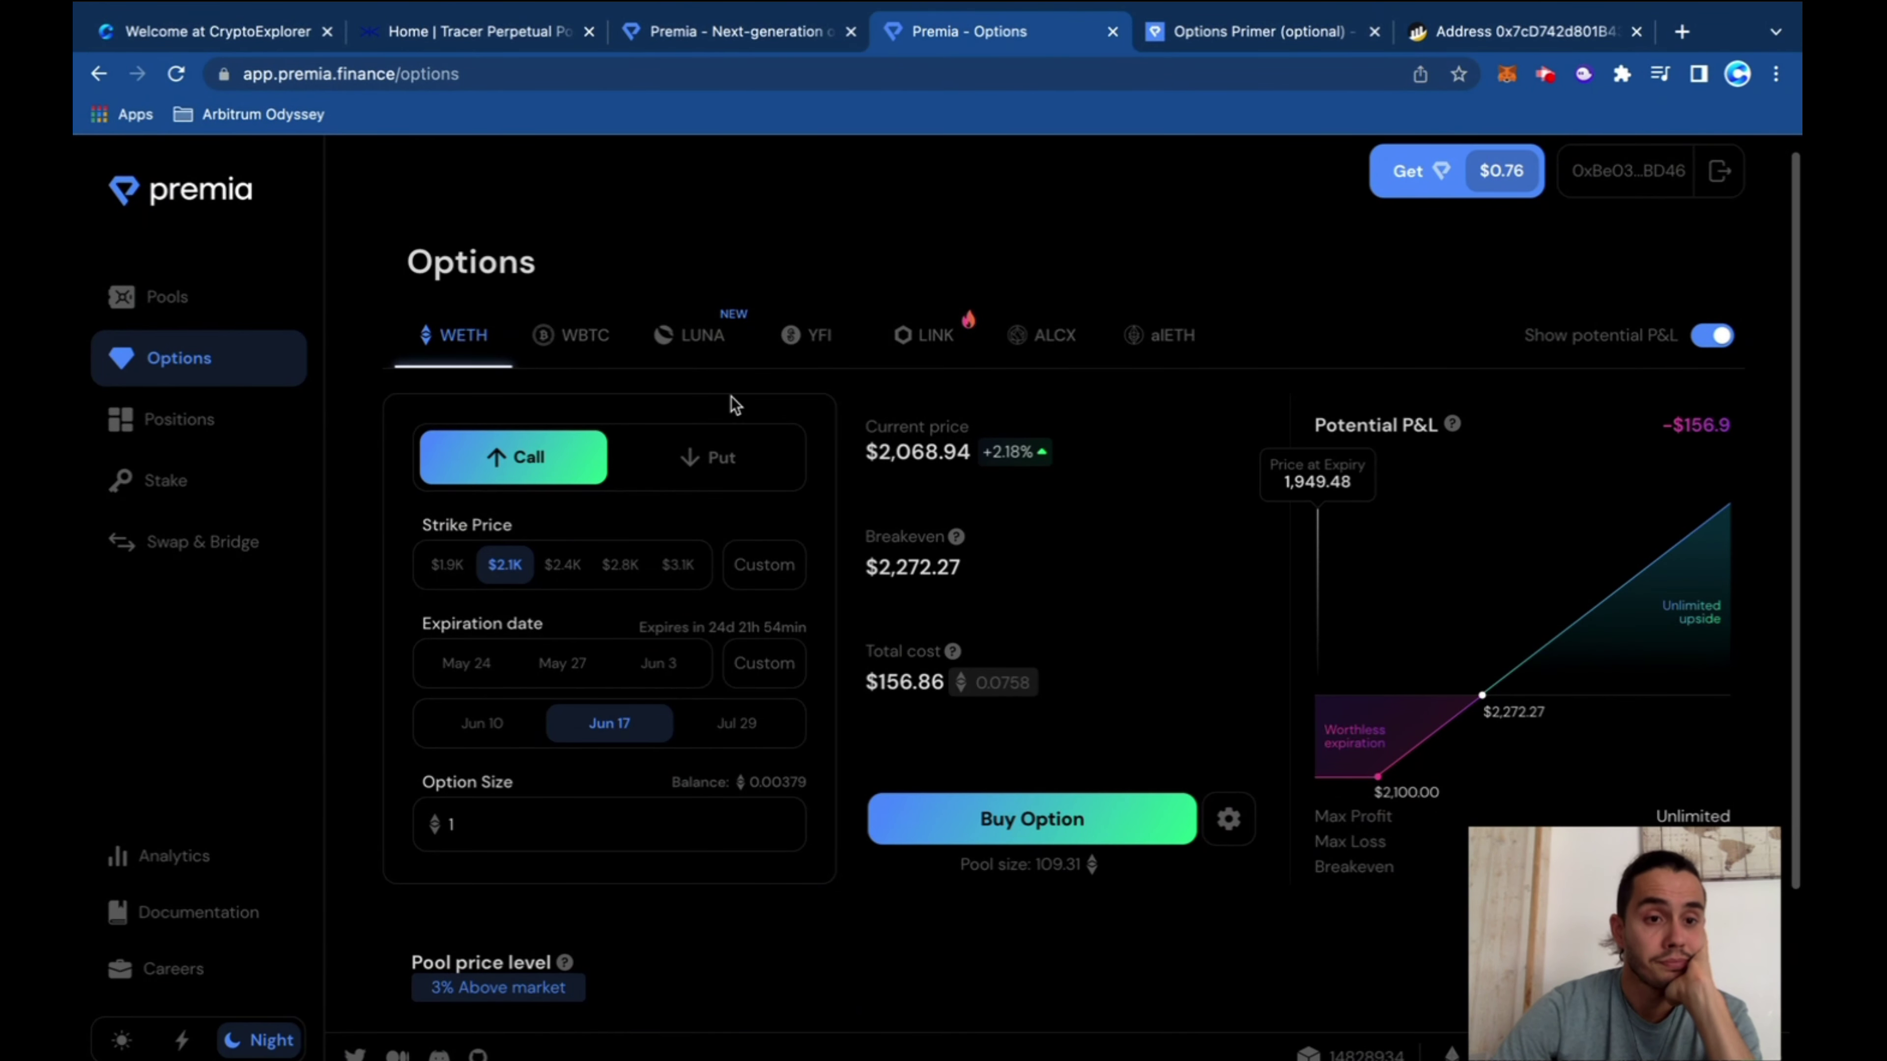
Confirm the Positions page has no yield positions, then return to the WETH Pools overview
{"action": "left_click", "coordinate": [164, 419]}
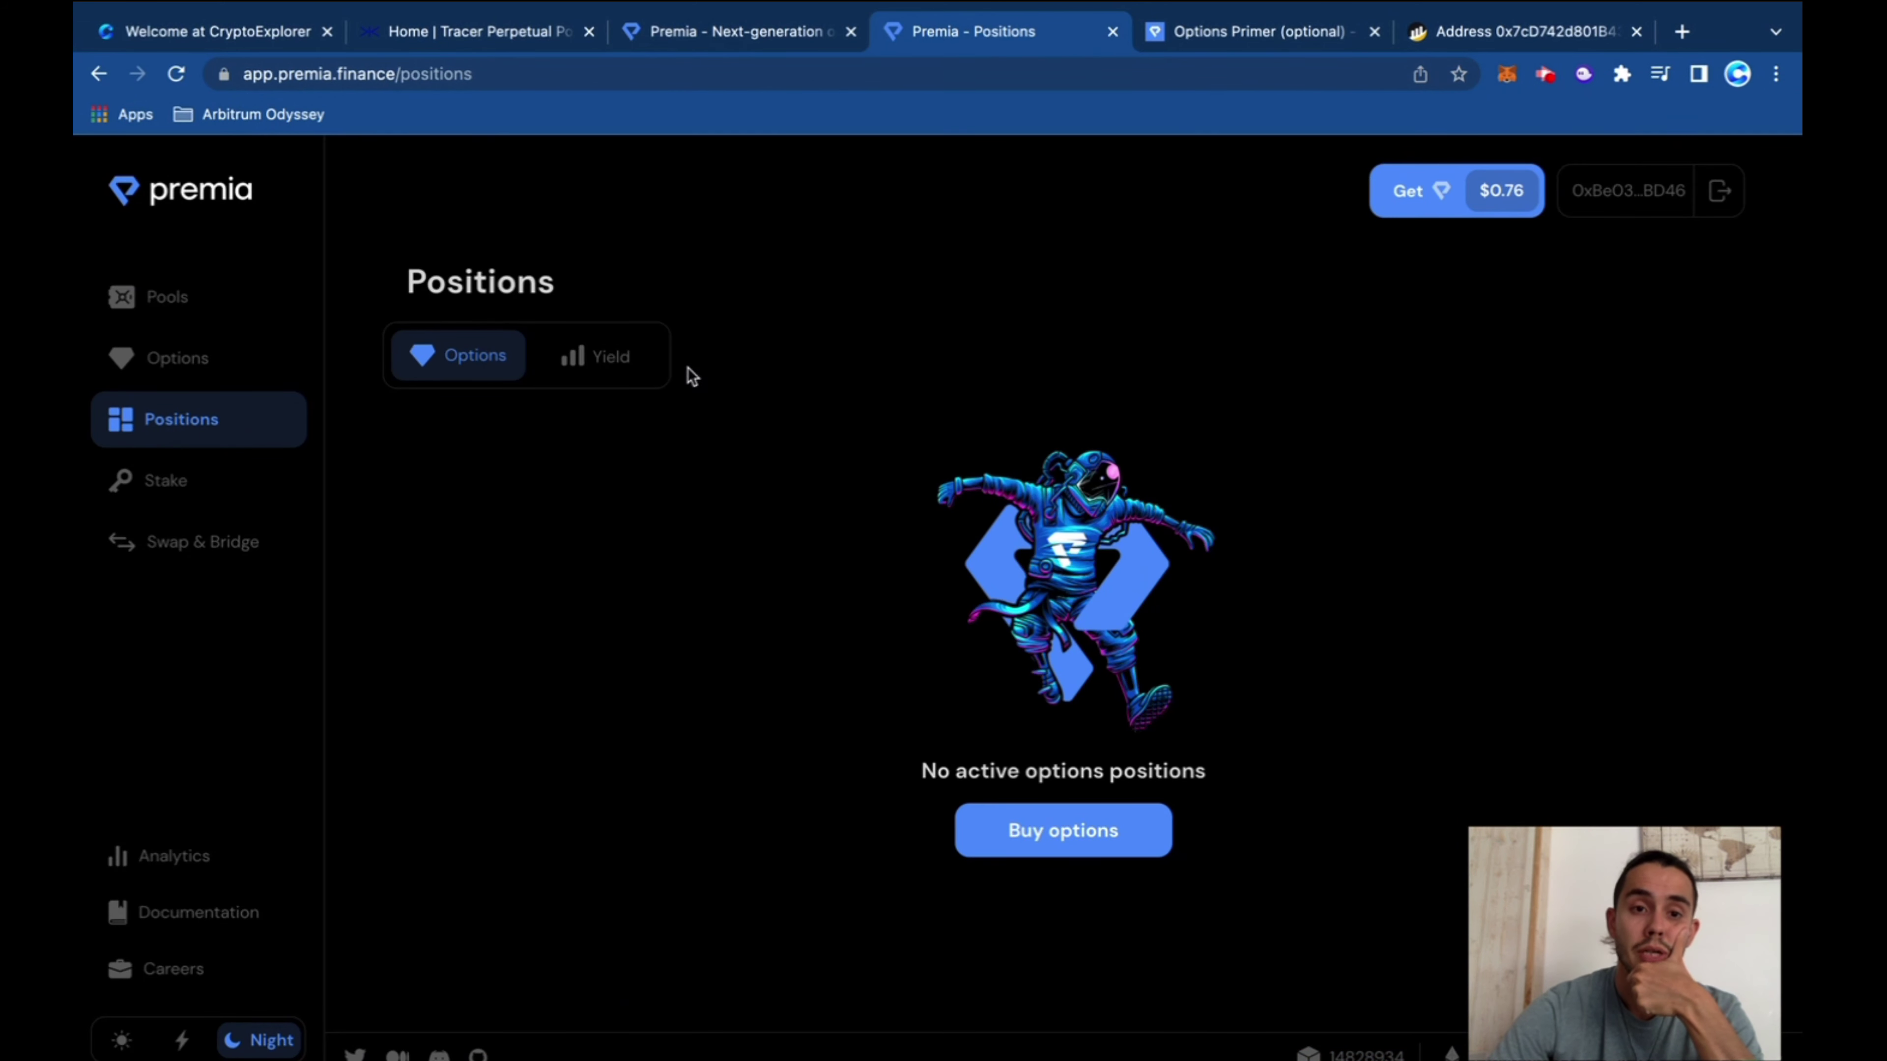
{"action": "left_click", "coordinate": [603, 356]}
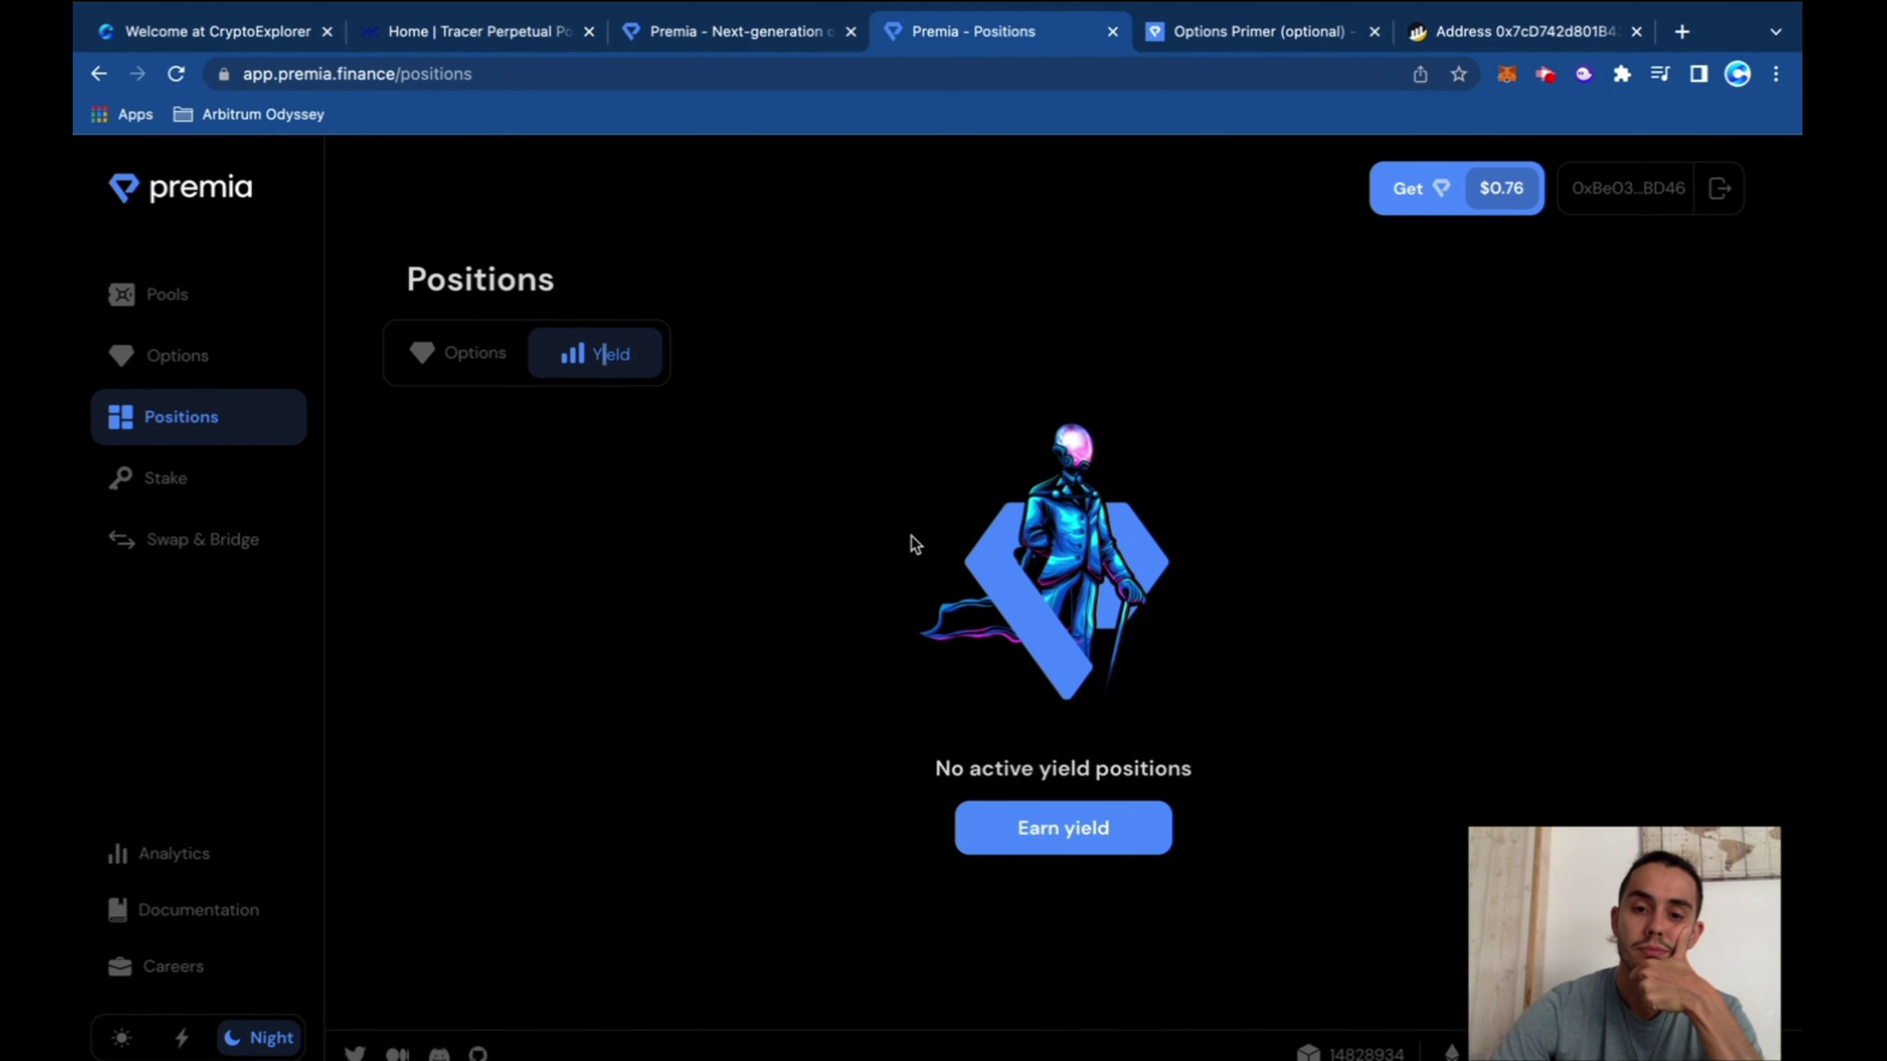
{"action": "left_click", "coordinate": [1078, 851]}
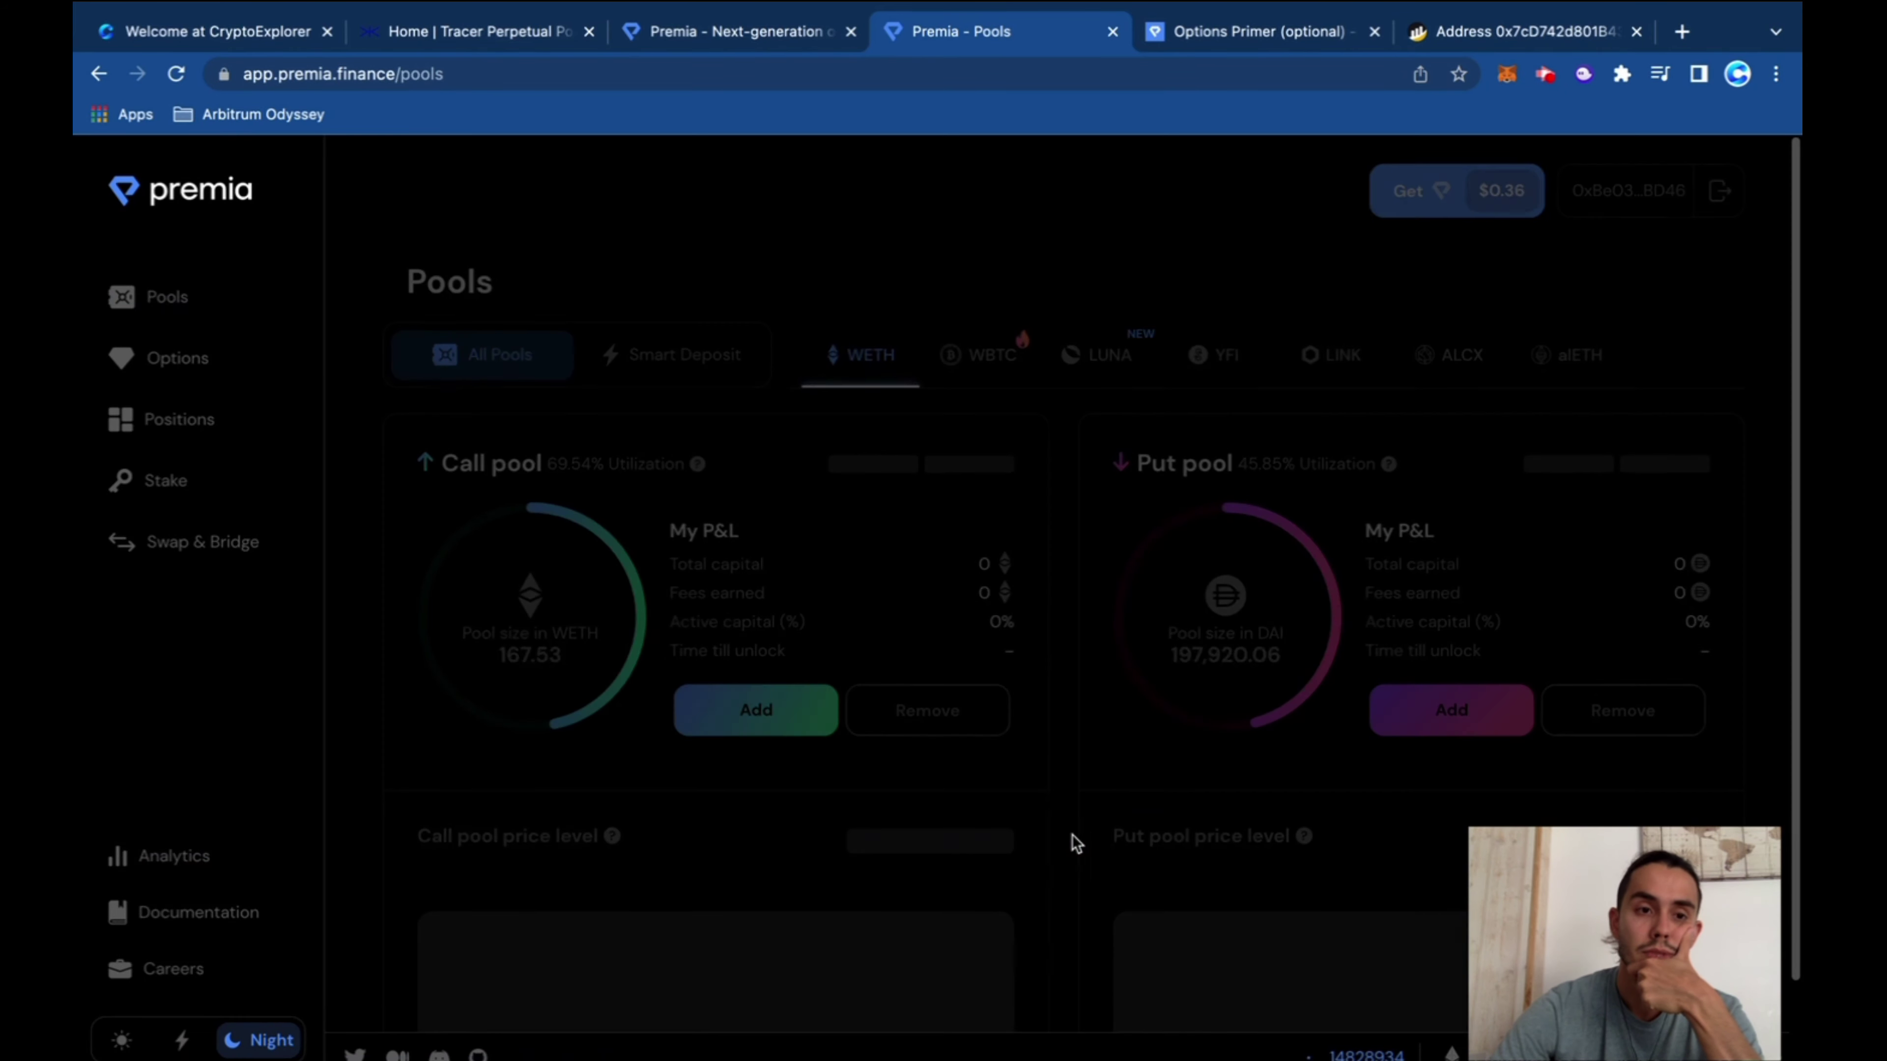
{"action": "scroll", "coordinate": [999, 691], "scroll_direction": "down", "scroll_amount": 1}
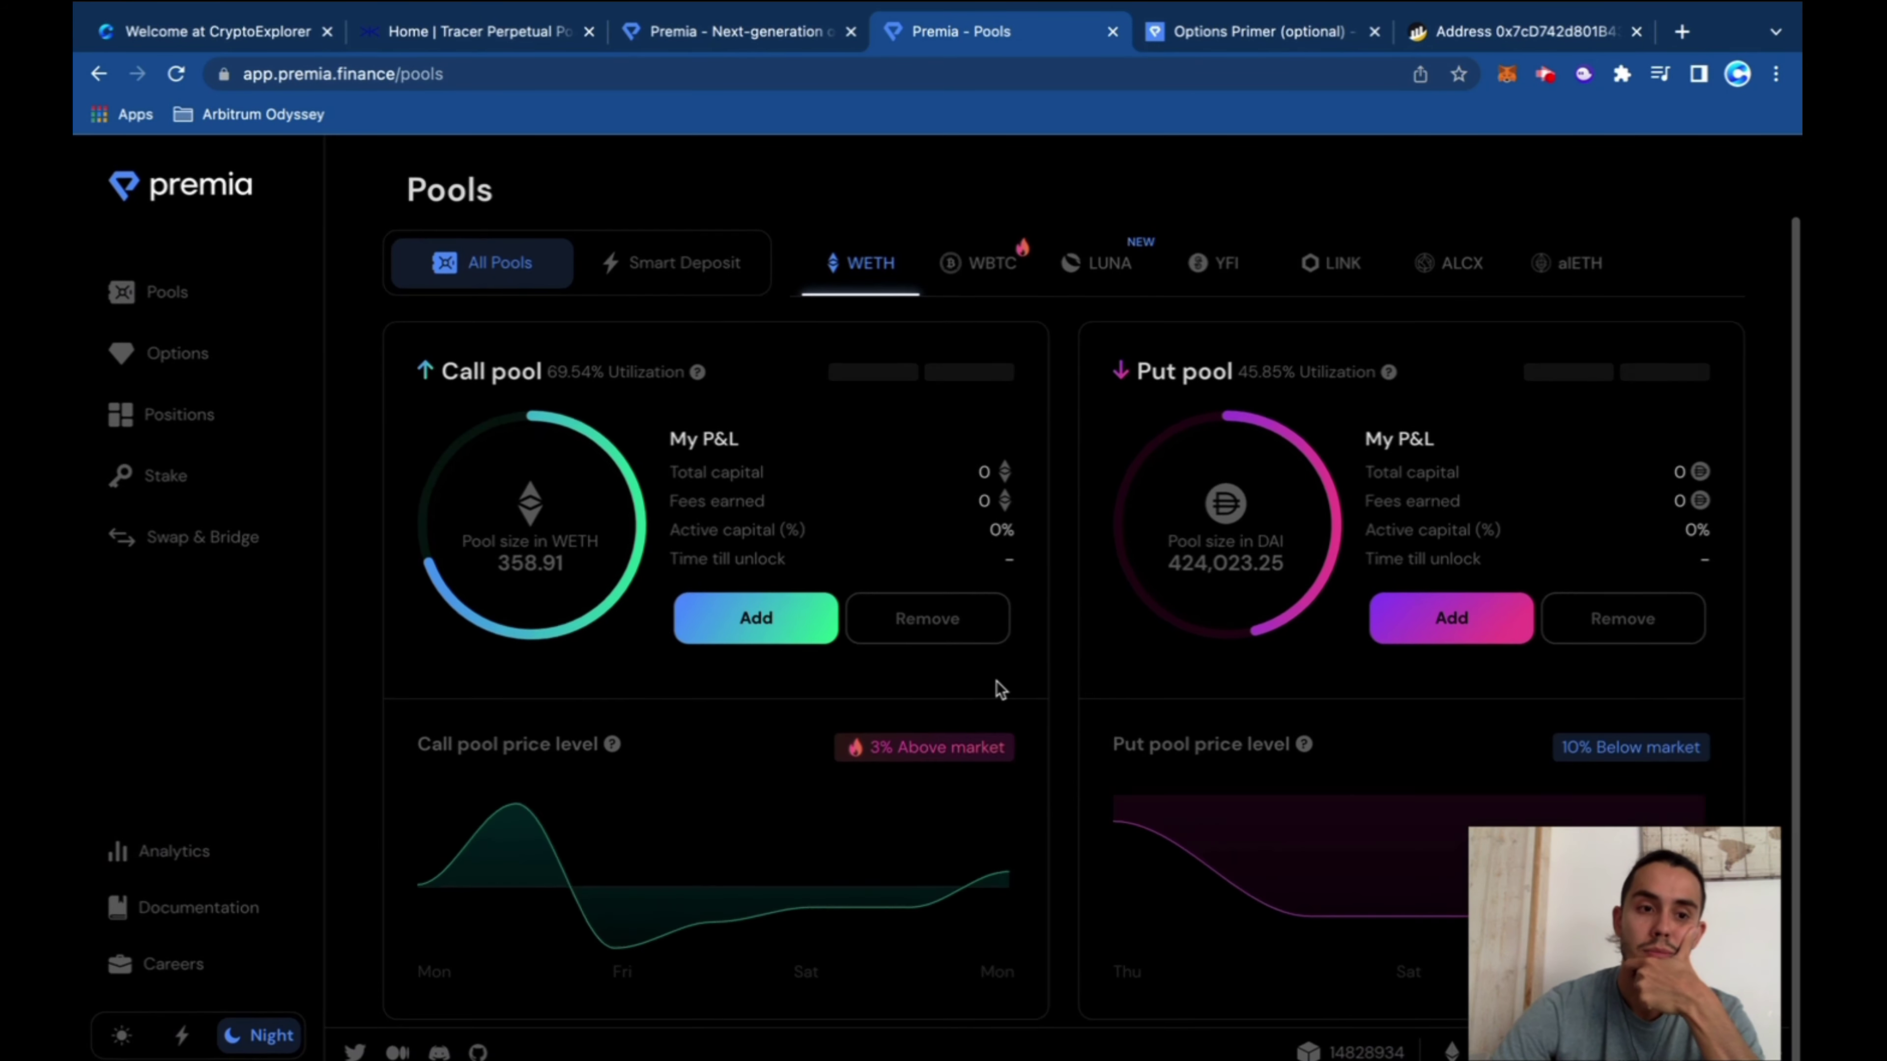
Review the Stake page's Stake PREMIA card (2.95% estimated APR) and the Lock xPREMIA card
{"action": "left_click", "coordinate": [141, 479]}
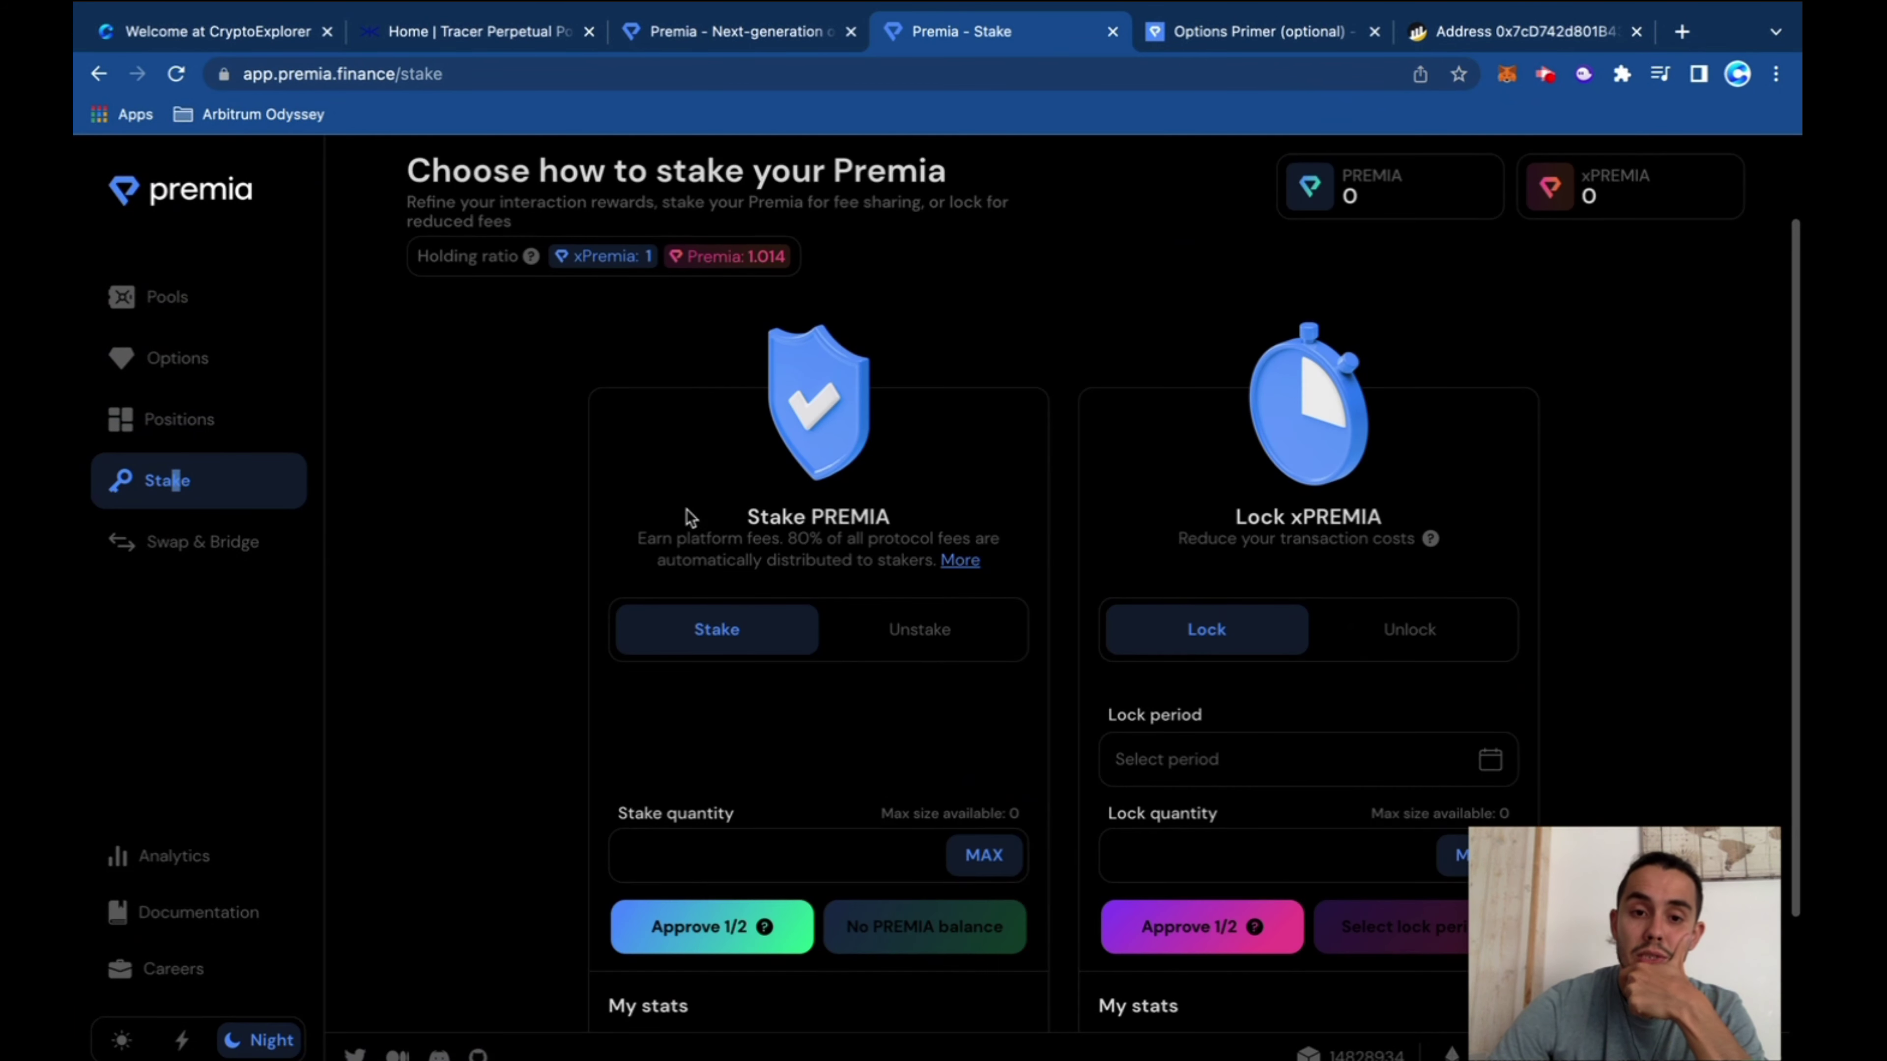
{"action": "scroll", "coordinate": [897, 530], "scroll_direction": "up", "scroll_amount": 2}
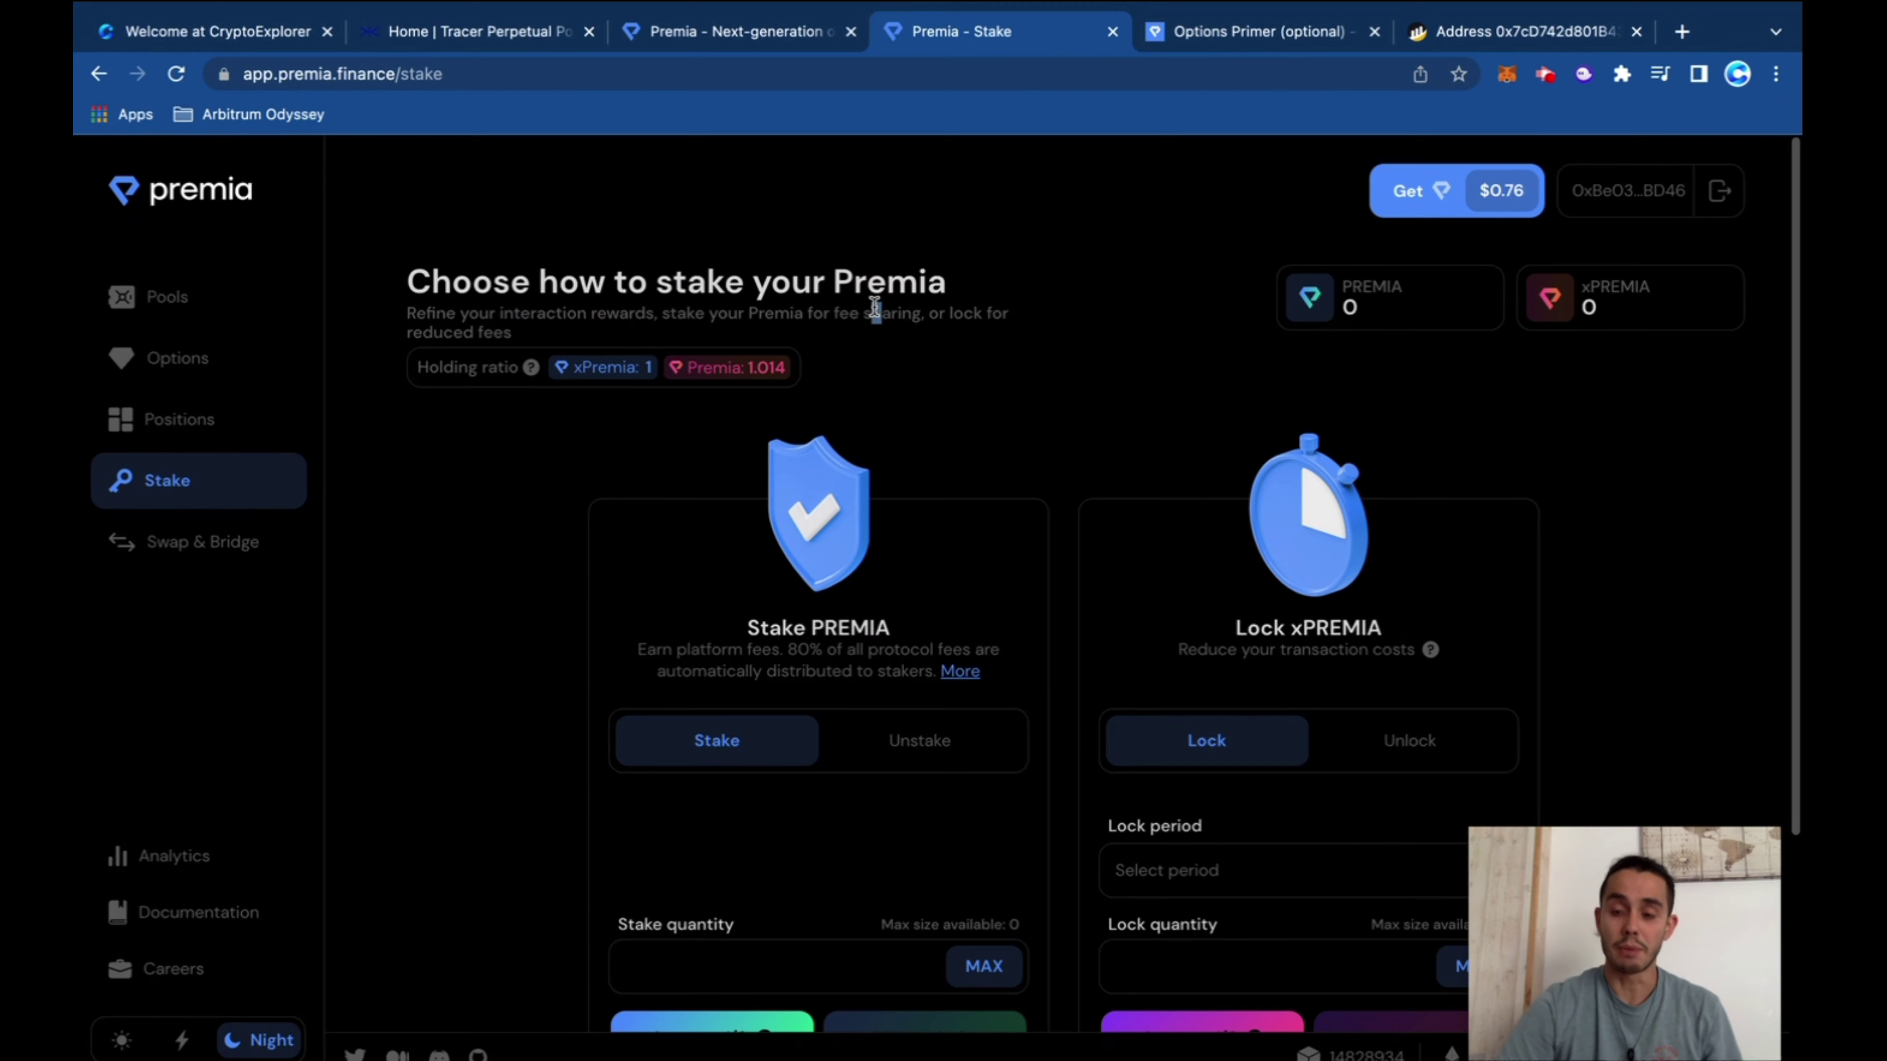
{"action": "scroll", "coordinate": [1060, 394], "scroll_direction": "down", "scroll_amount": 1}
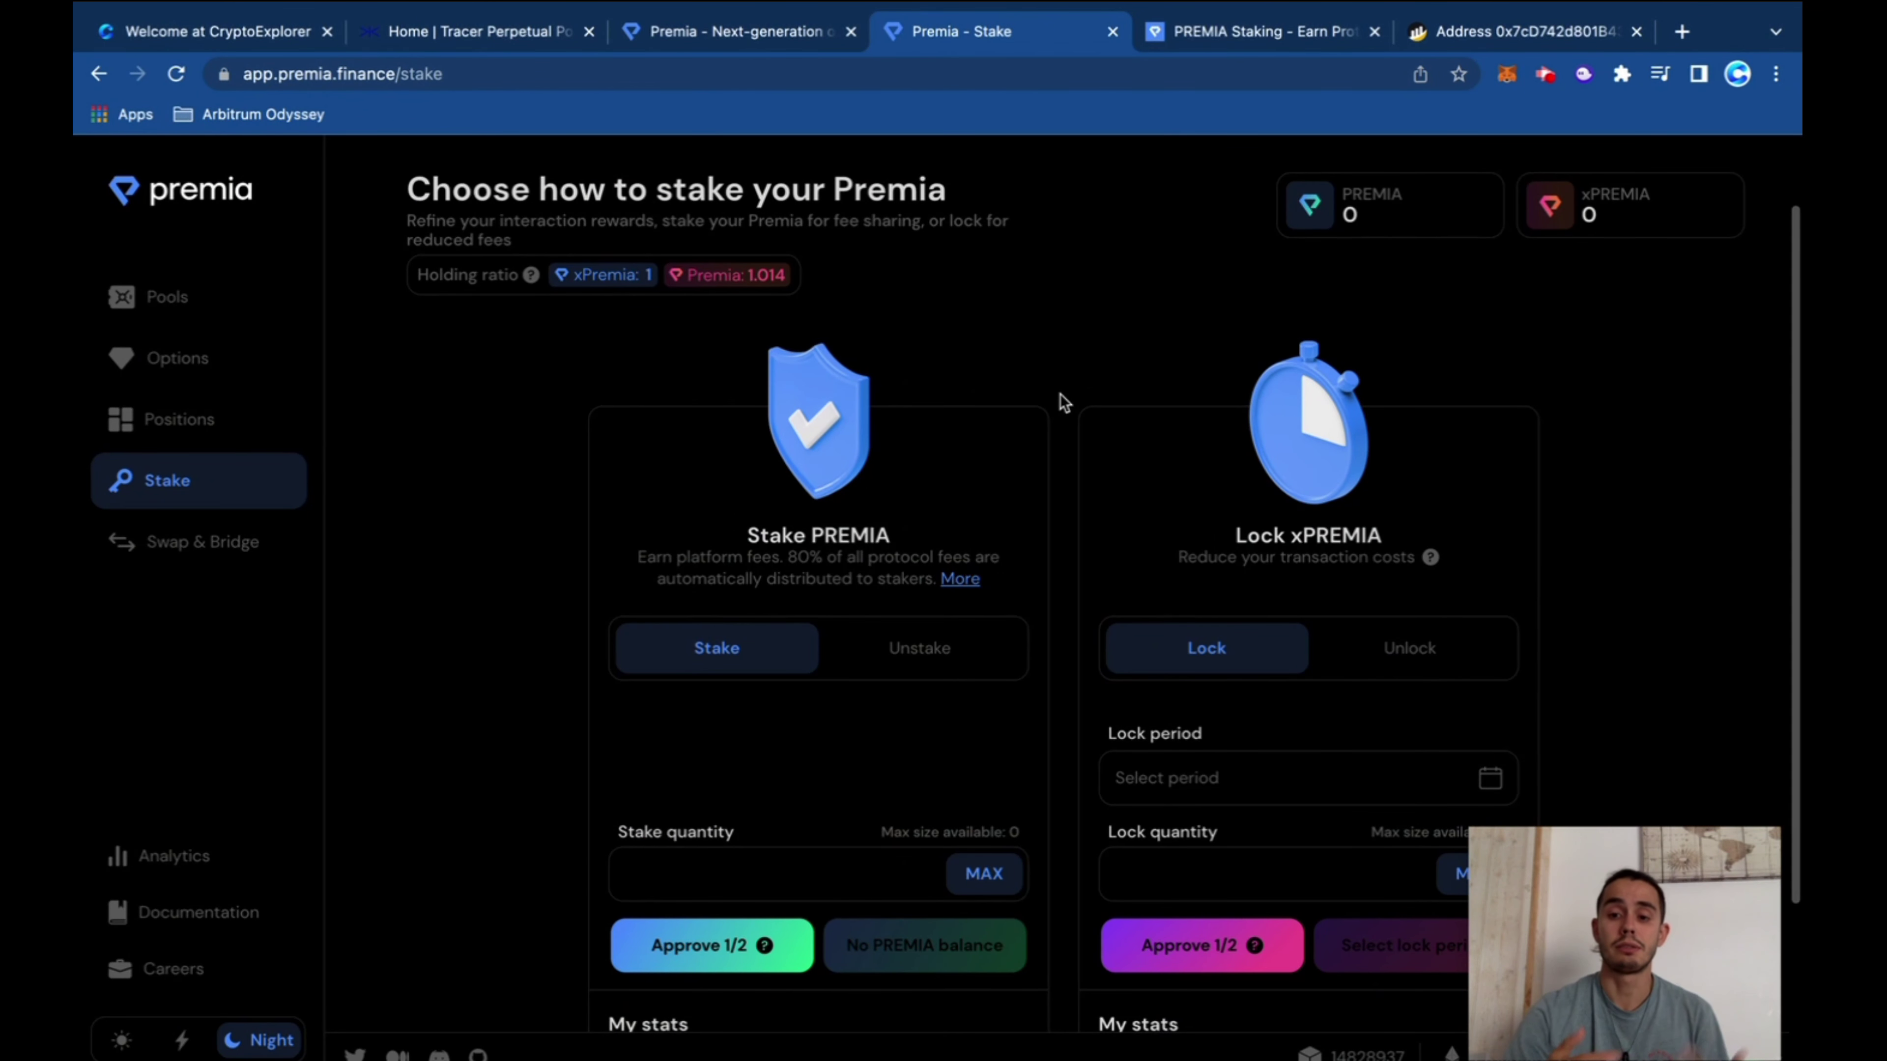
{"action": "scroll", "coordinate": [988, 361], "scroll_direction": "up", "scroll_amount": 1}
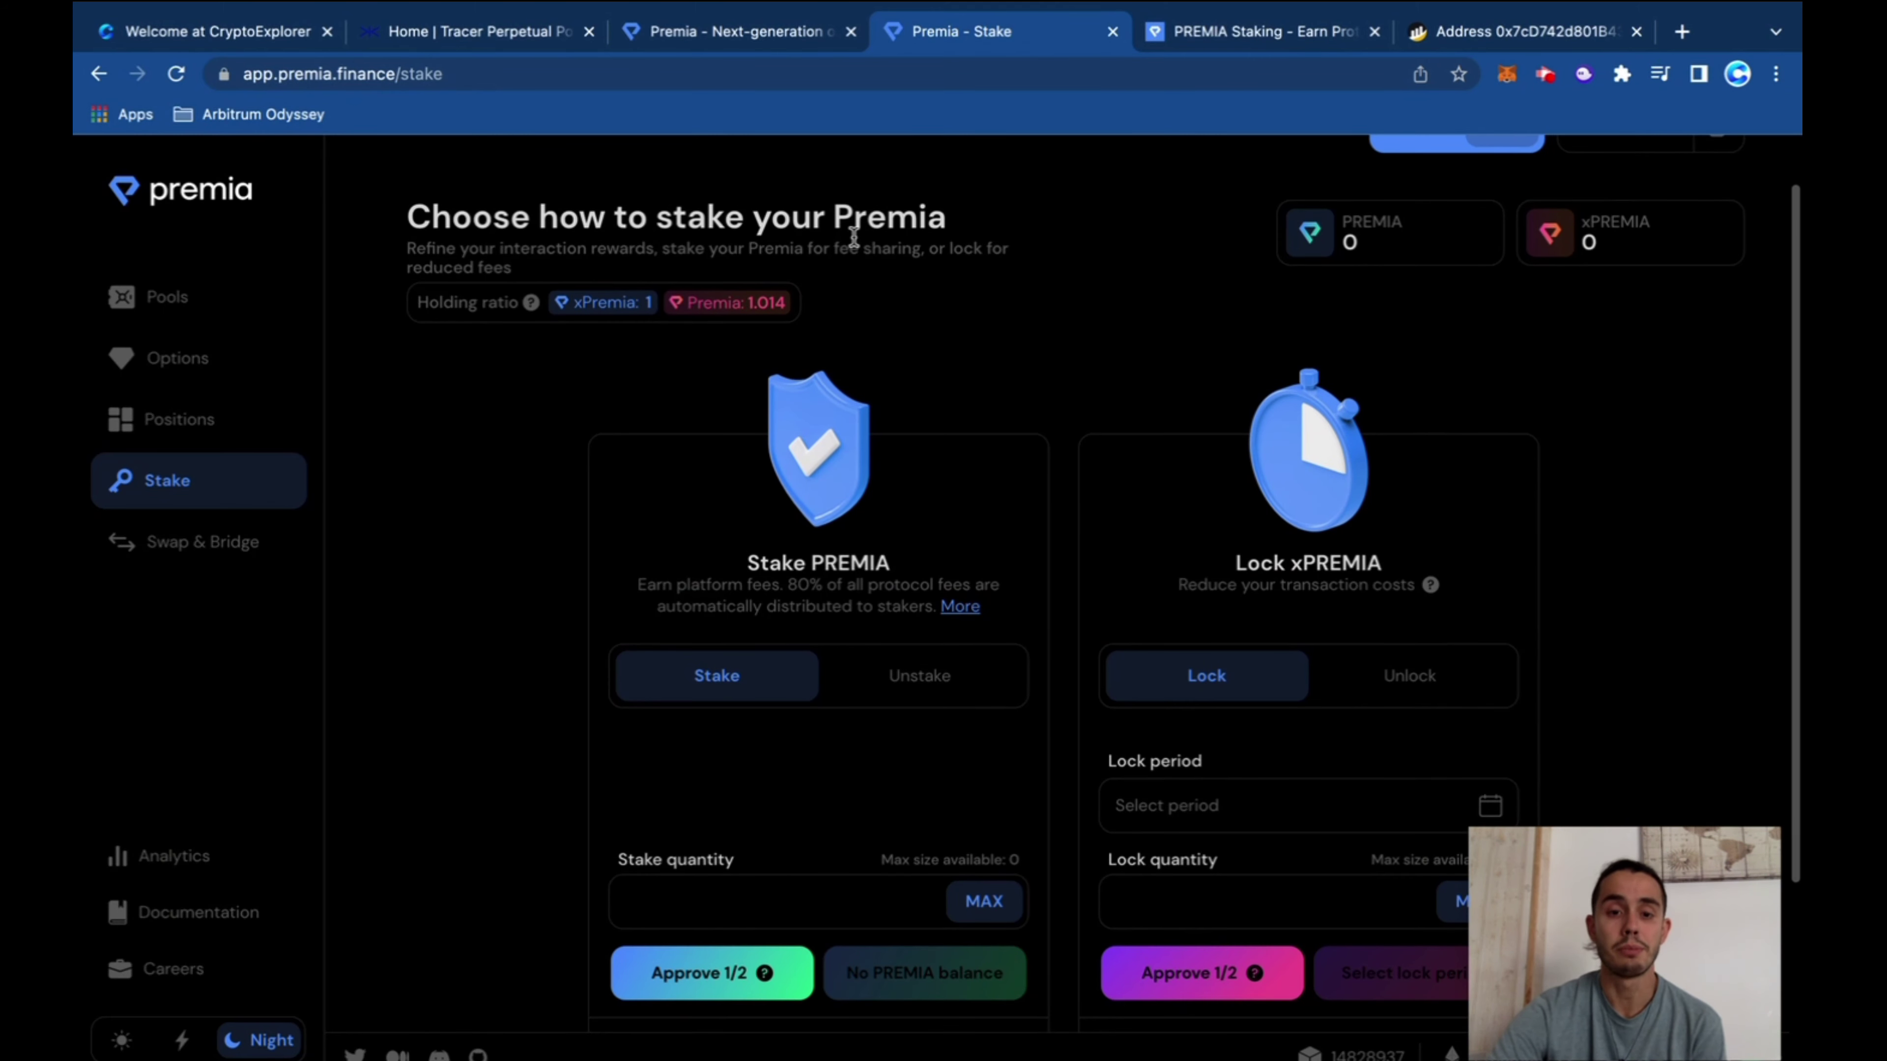
{"action": "scroll", "coordinate": [1062, 371], "scroll_direction": "down", "scroll_amount": 1}
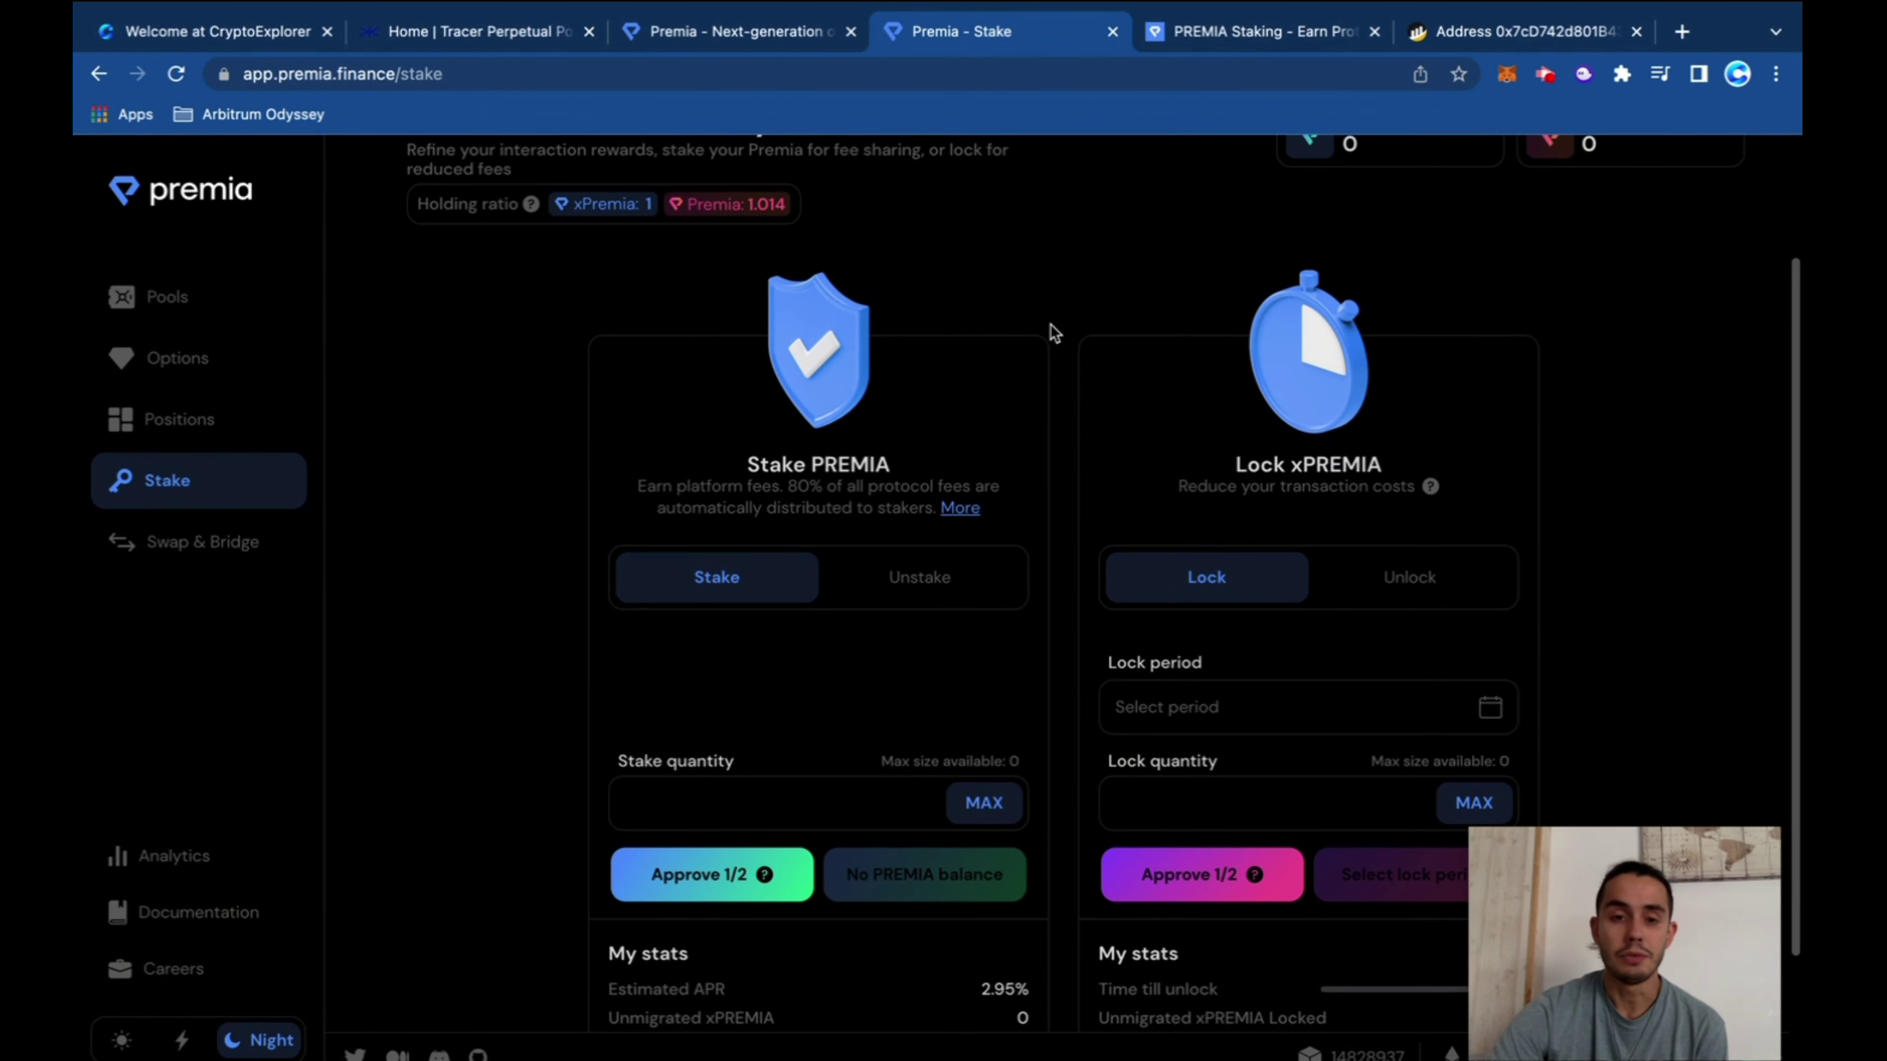
{"action": "scroll", "coordinate": [966, 392], "scroll_direction": "down", "scroll_amount": 2}
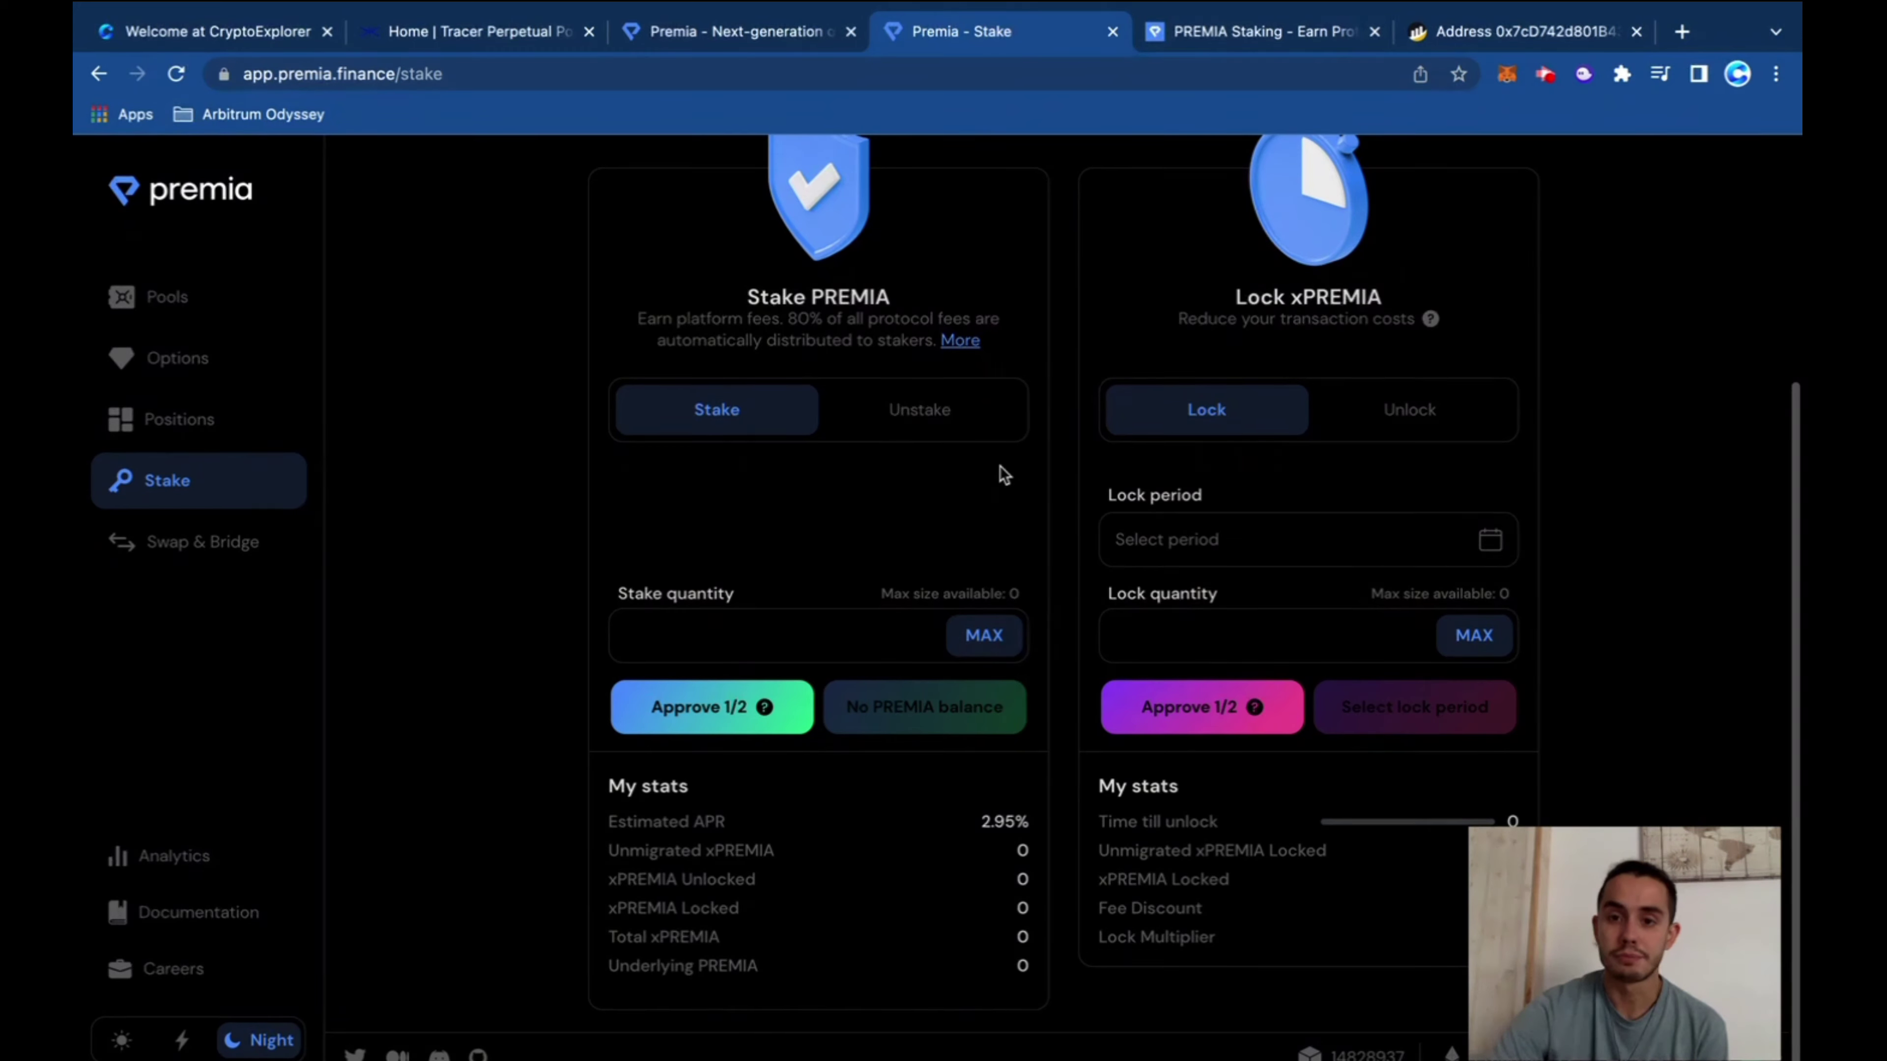
{"action": "scroll", "coordinate": [999, 454], "scroll_direction": "up", "scroll_amount": 1}
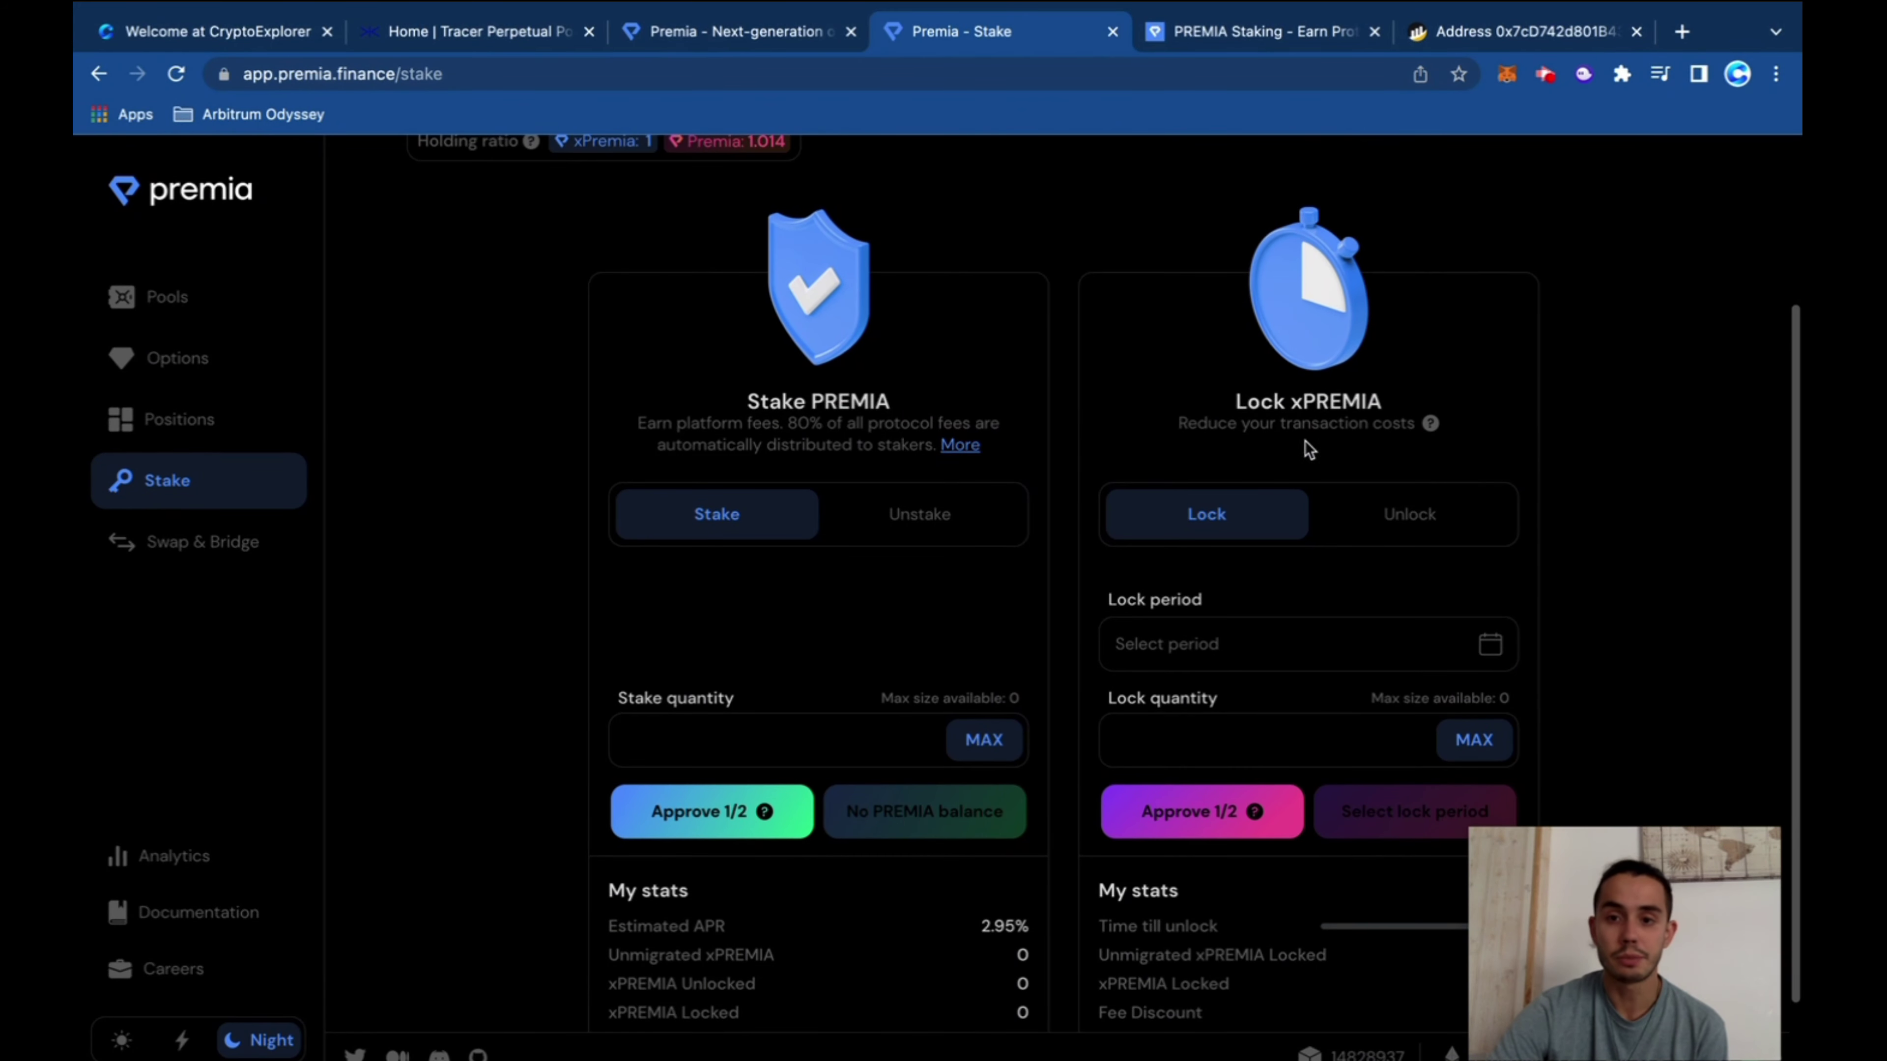
{"action": "left_click_drag", "start_coordinate": [1293, 402], "coordinate": [1476, 402]}
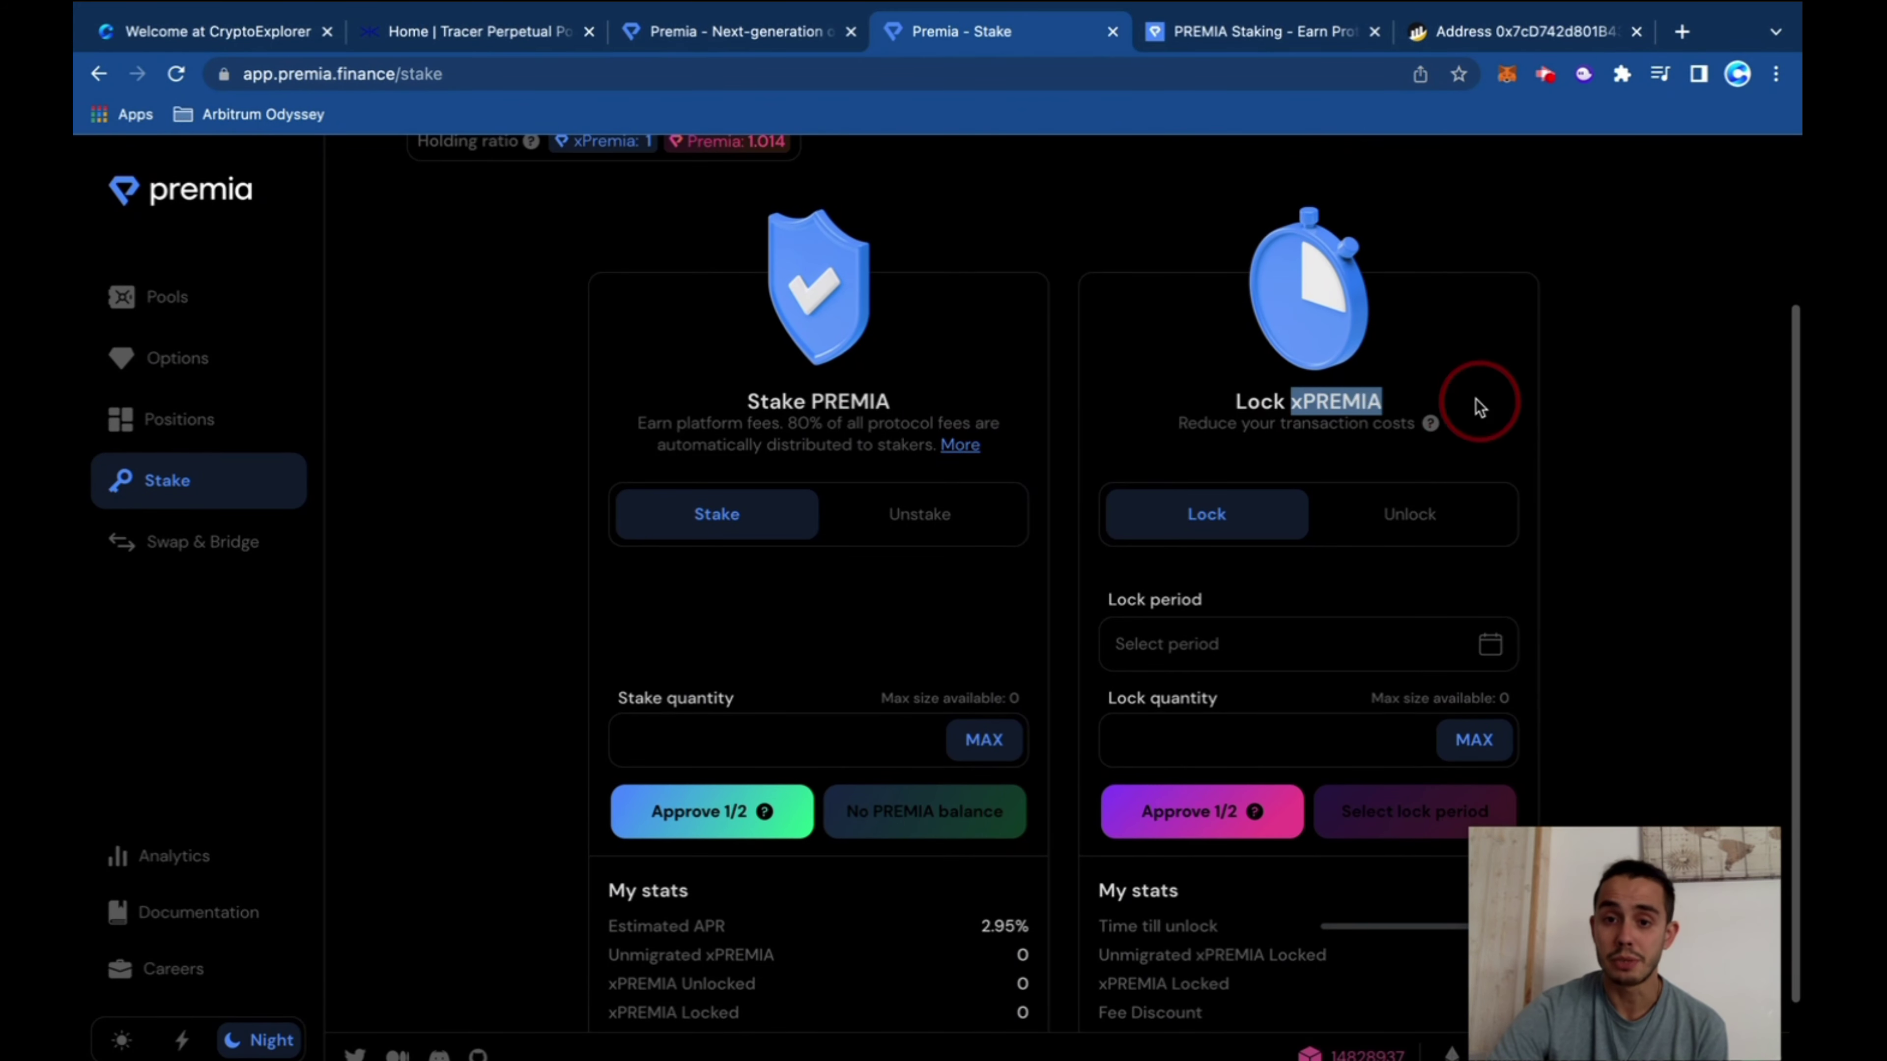
{"action": "left_click", "coordinate": [1282, 405]}
{"action": "scroll", "coordinate": [996, 483], "scroll_direction": "down", "scroll_amount": 1}
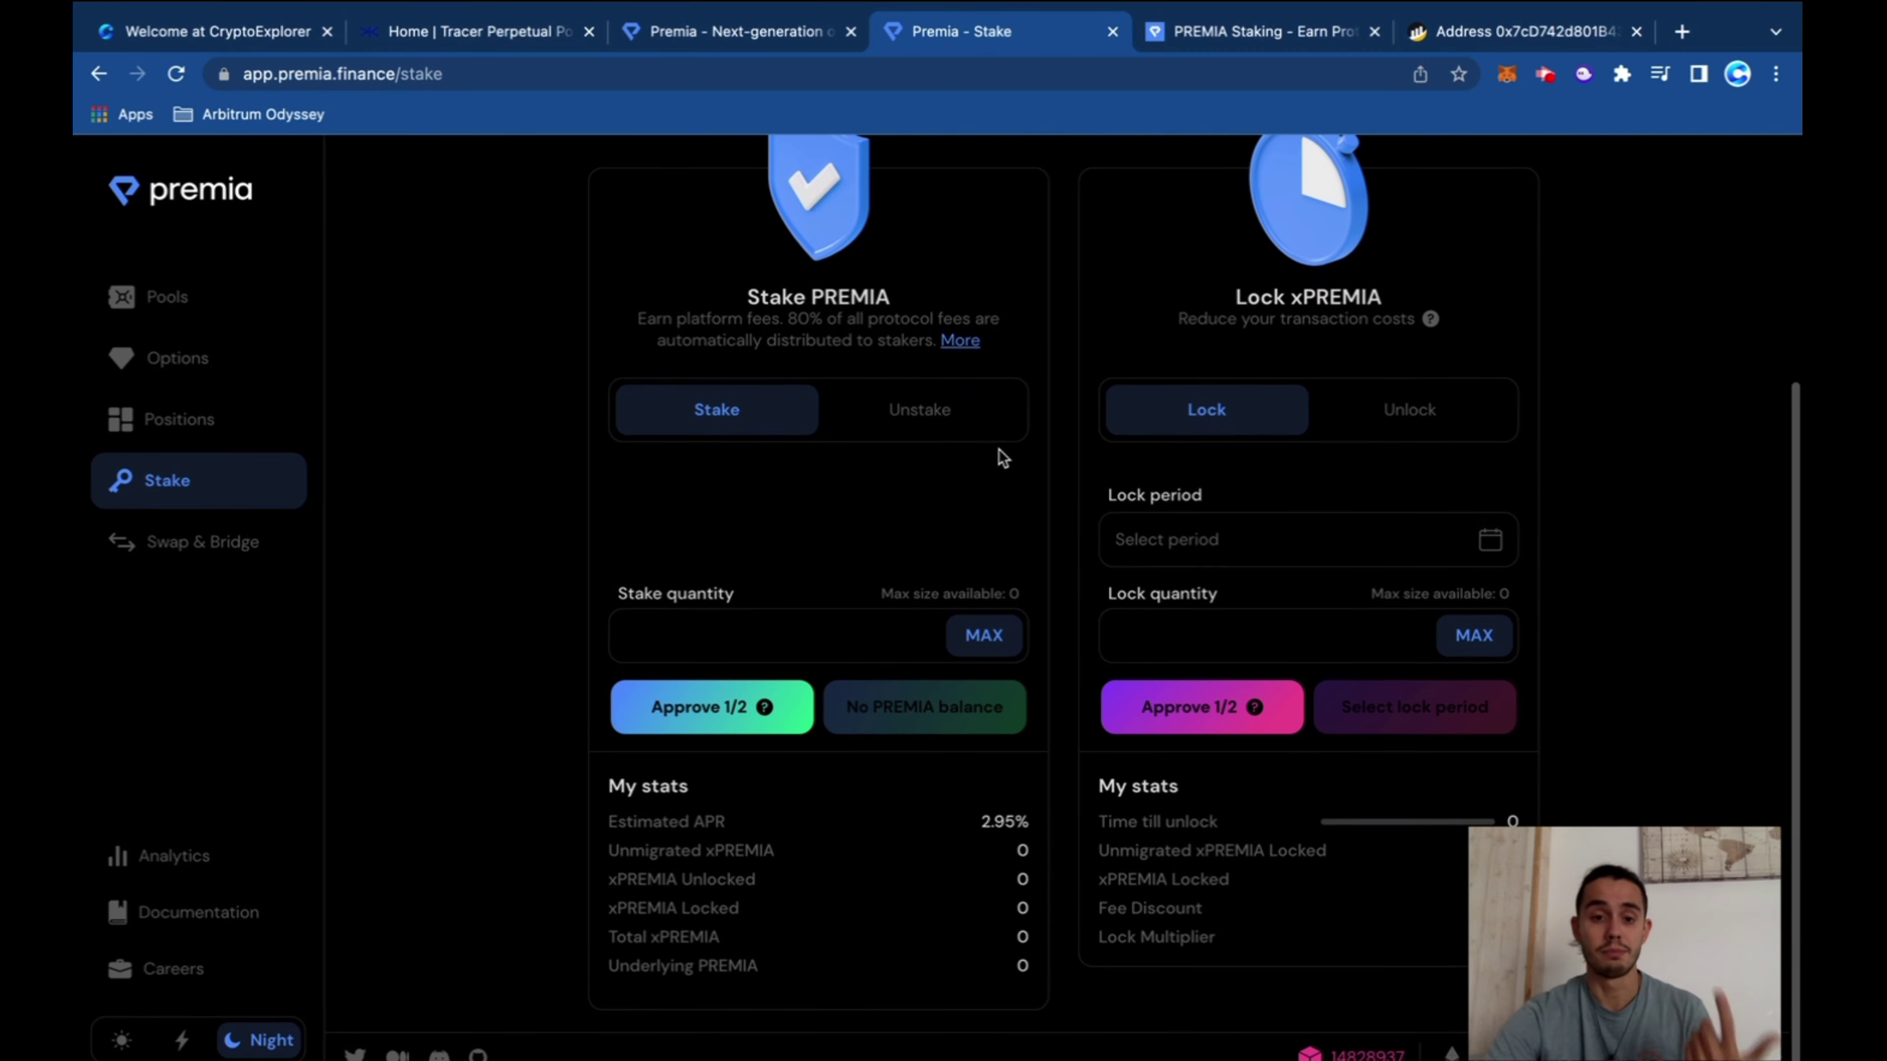
{"action": "scroll", "coordinate": [1002, 443], "scroll_direction": "up", "scroll_amount": 2}
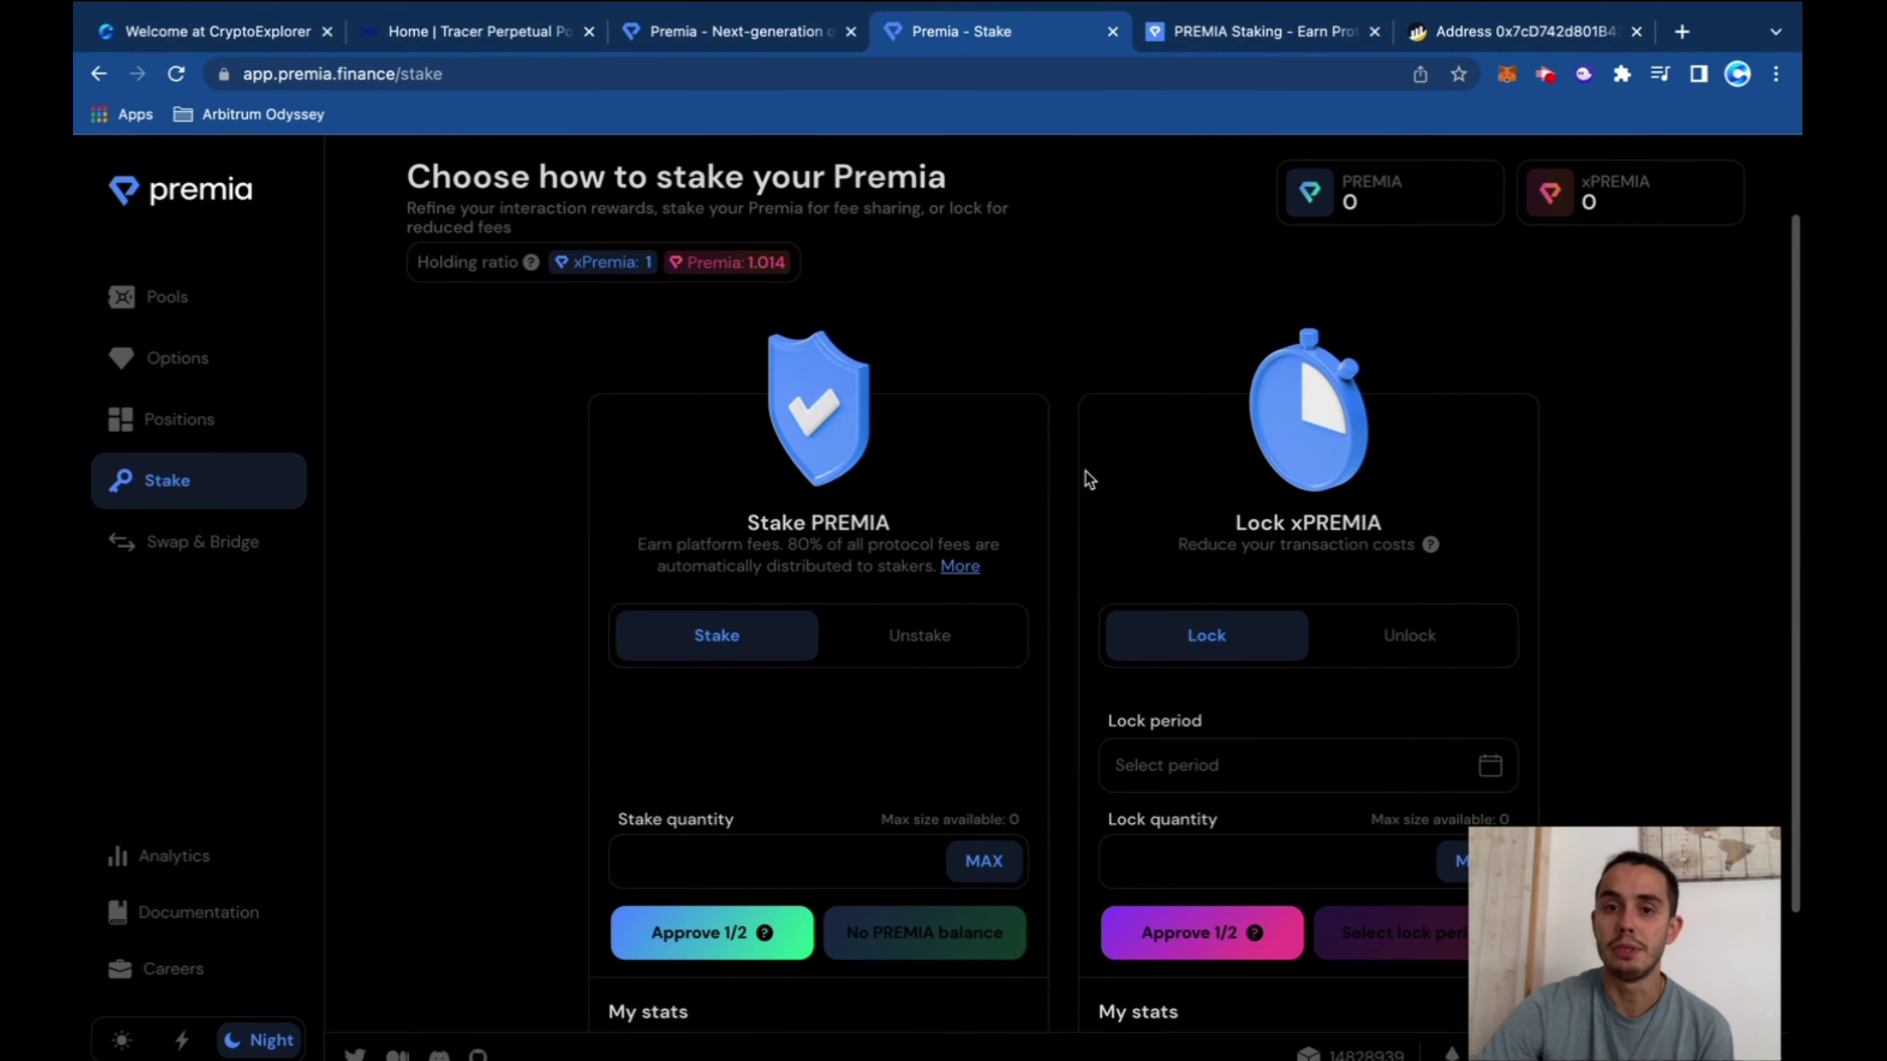
Read the PREMIA Staking and xPREMIA Locking docs, marking the 25% and 50% lock discounts
{"action": "left_click", "coordinate": [1205, 40]}
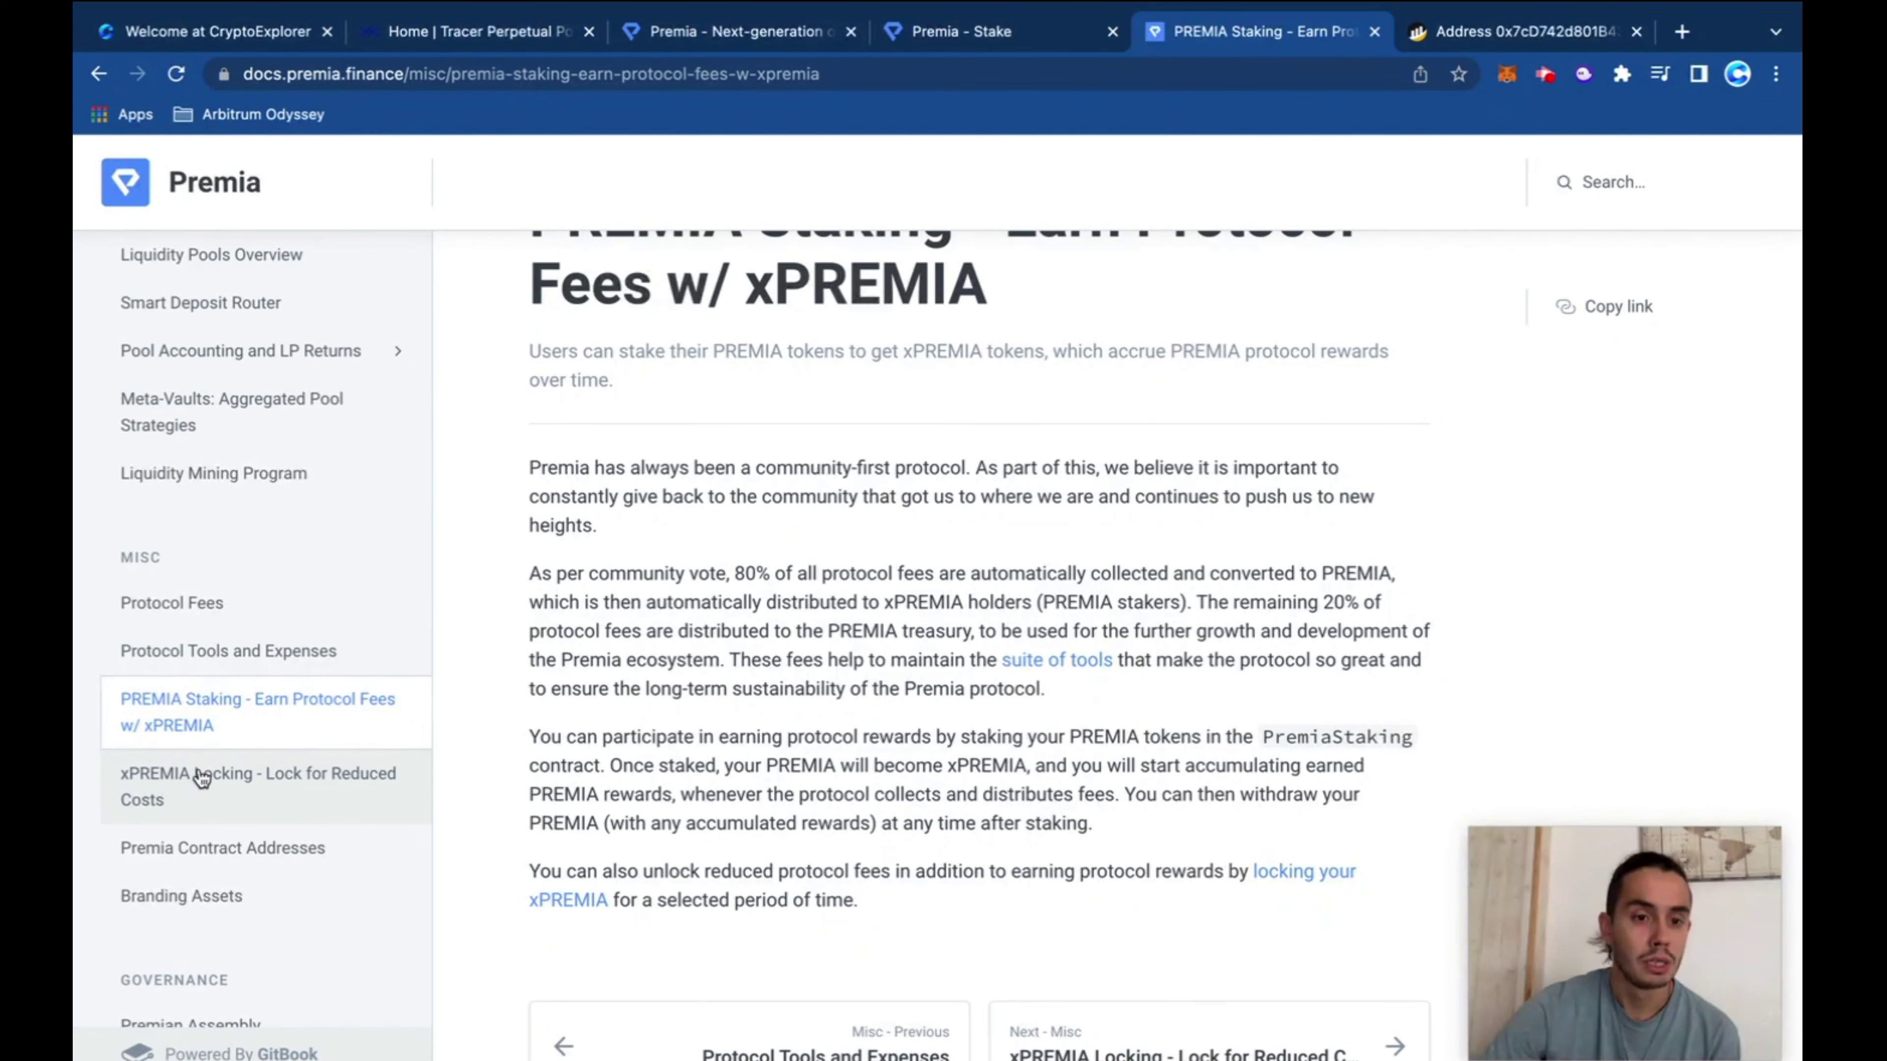
{"action": "scroll", "coordinate": [916, 612], "scroll_direction": "up", "scroll_amount": 1}
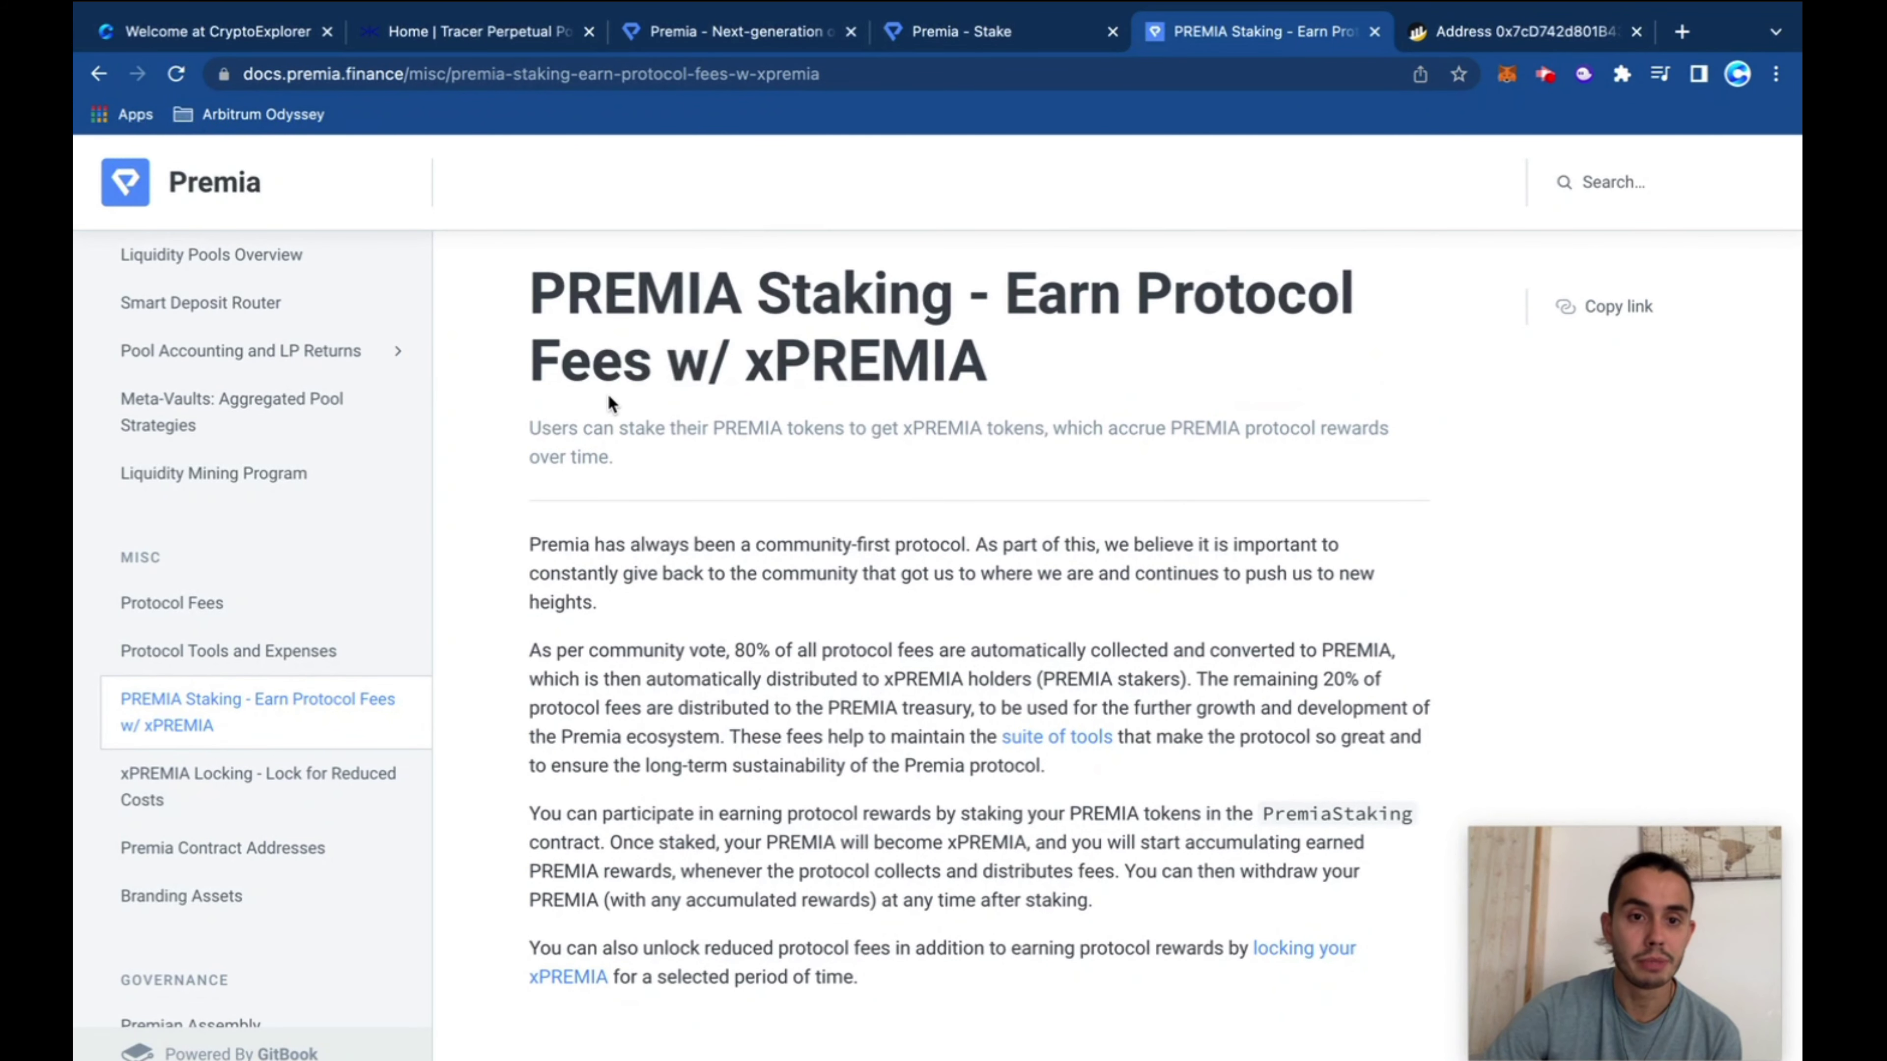
{"action": "left_click", "coordinate": [657, 367]}
{"action": "left_click_drag", "start_coordinate": [747, 366], "coordinate": [1131, 360]}
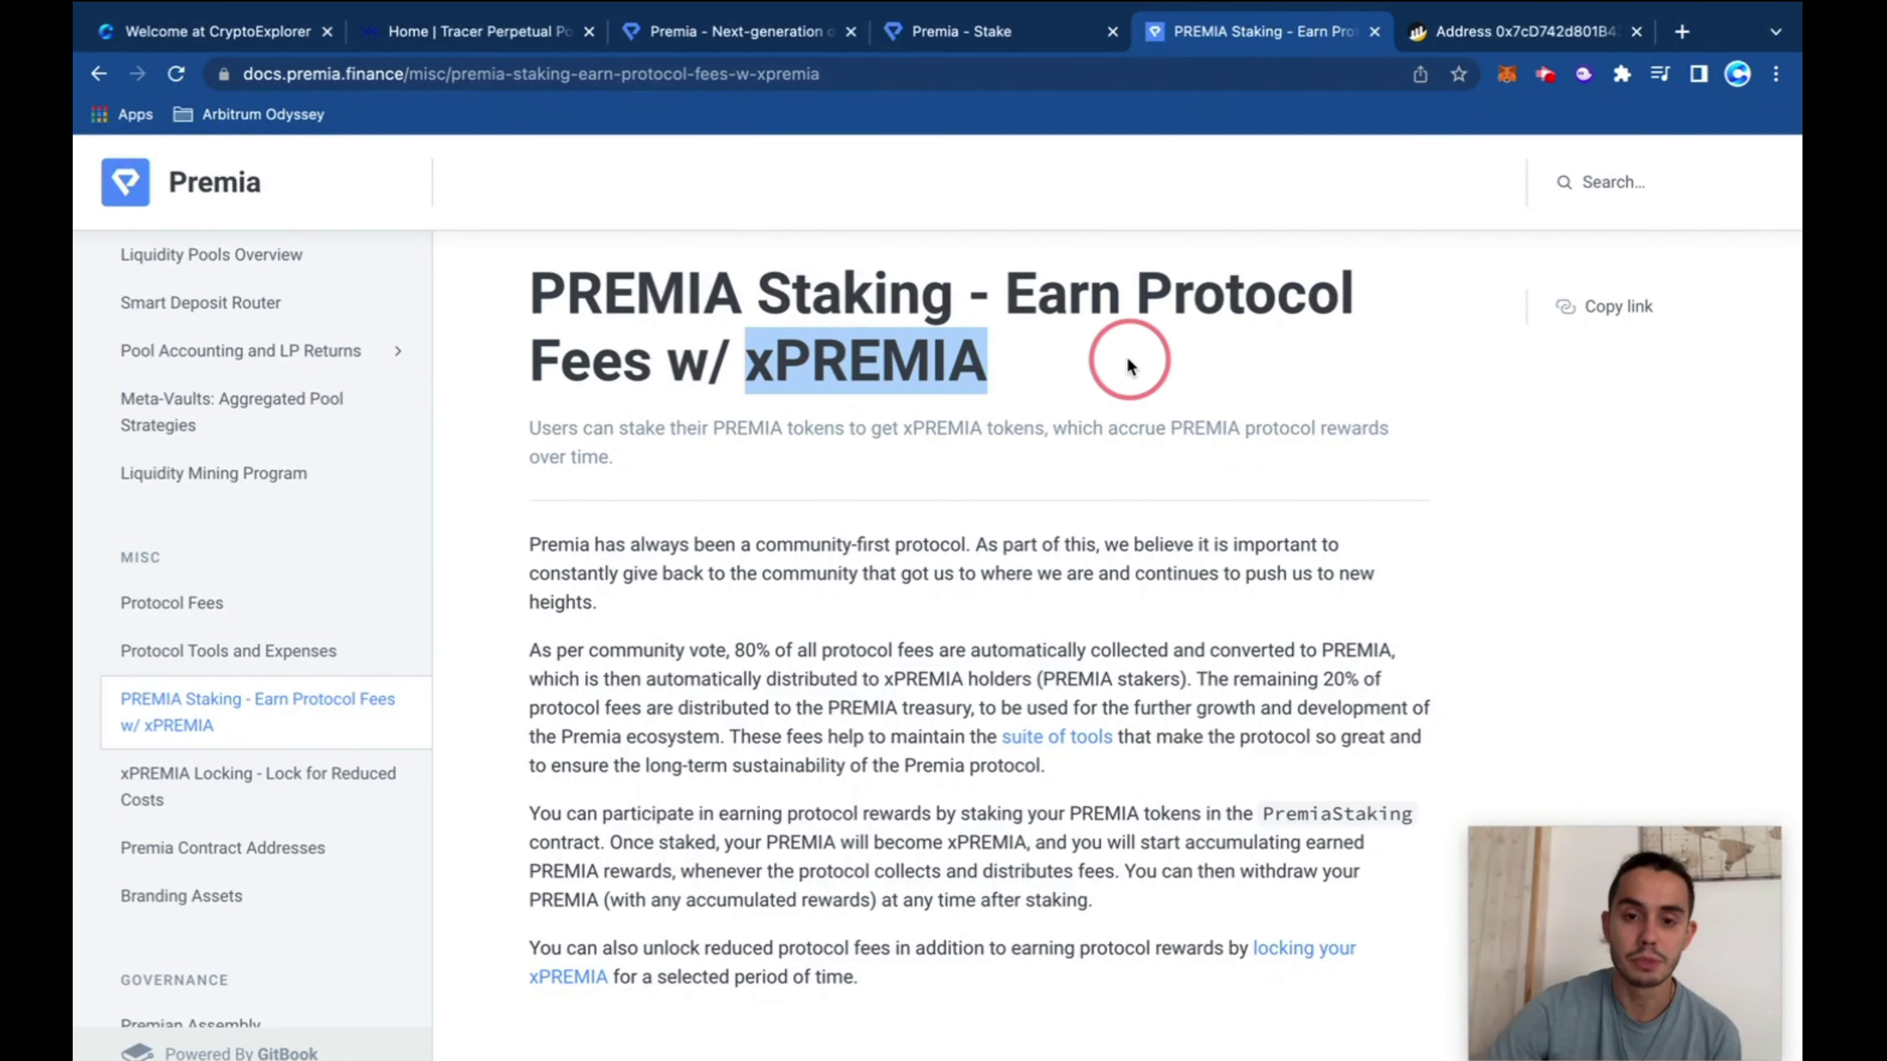
{"action": "scroll", "coordinate": [996, 715], "scroll_direction": "down", "scroll_amount": 2}
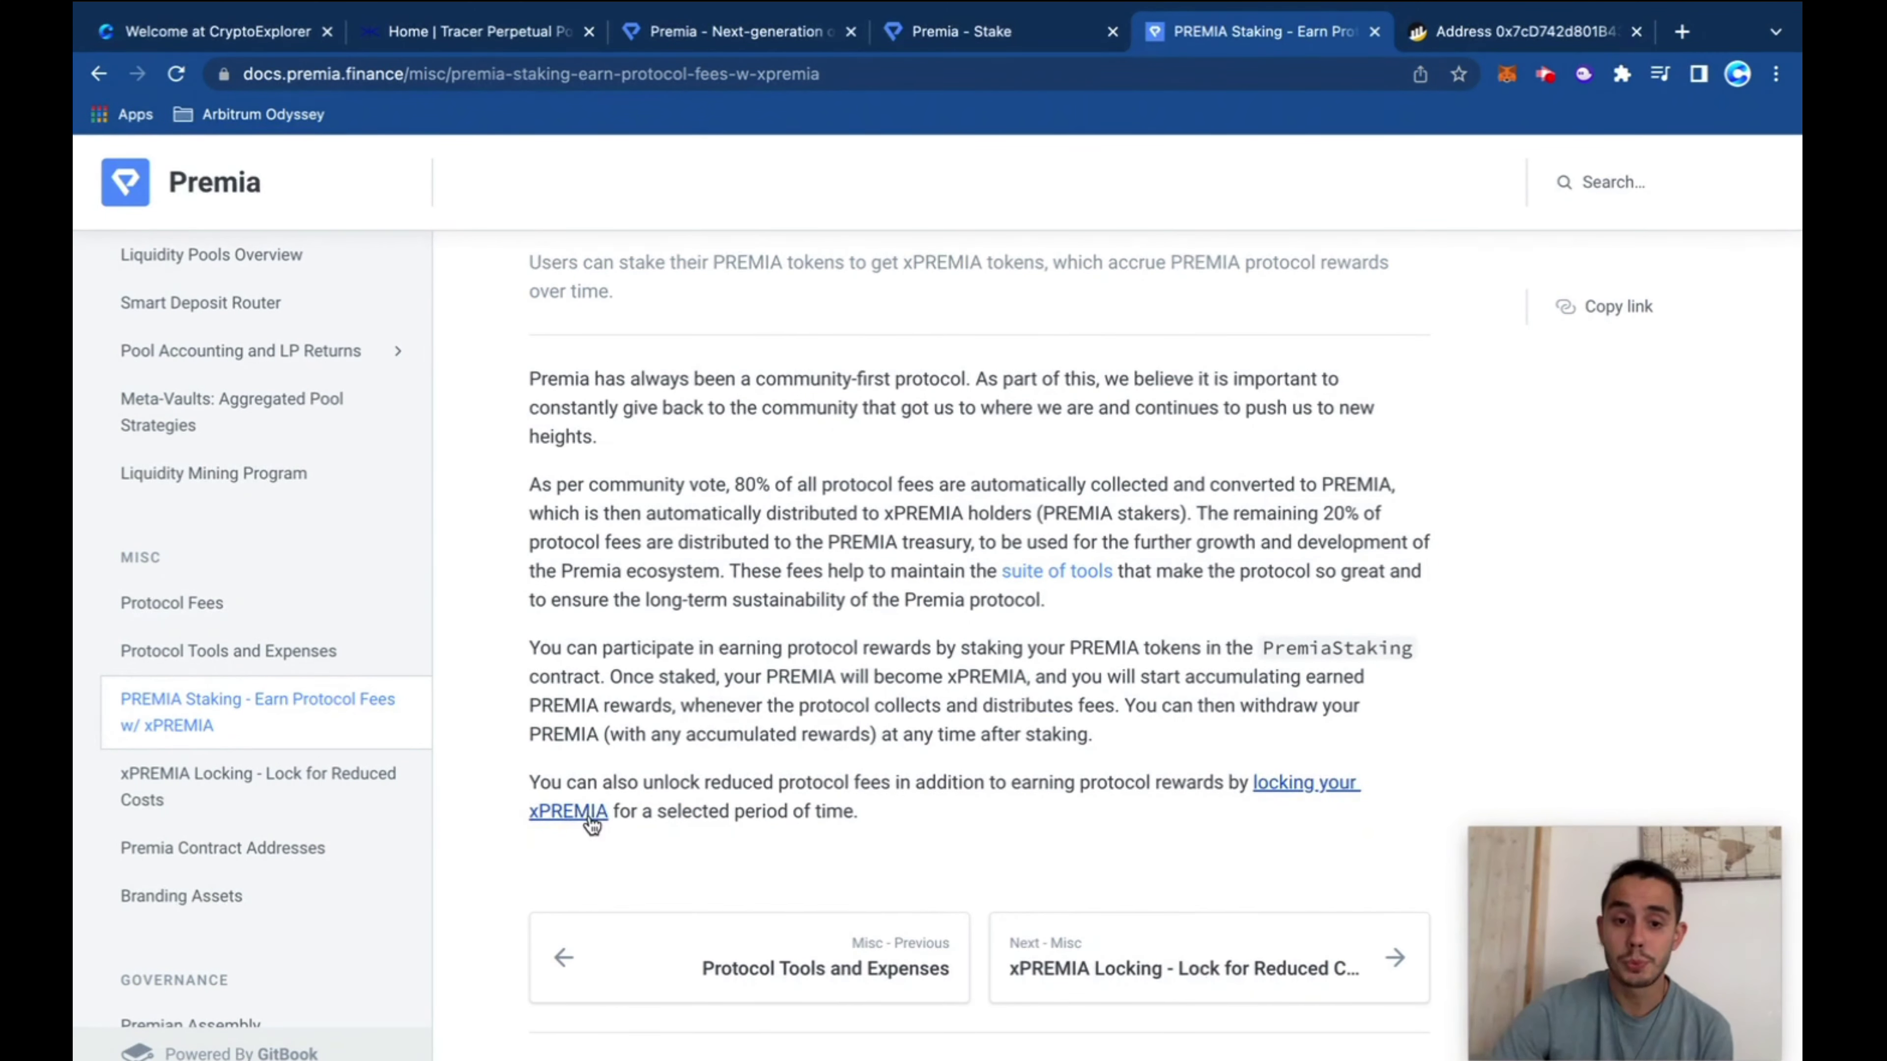
{"action": "left_click", "coordinate": [1298, 785]}
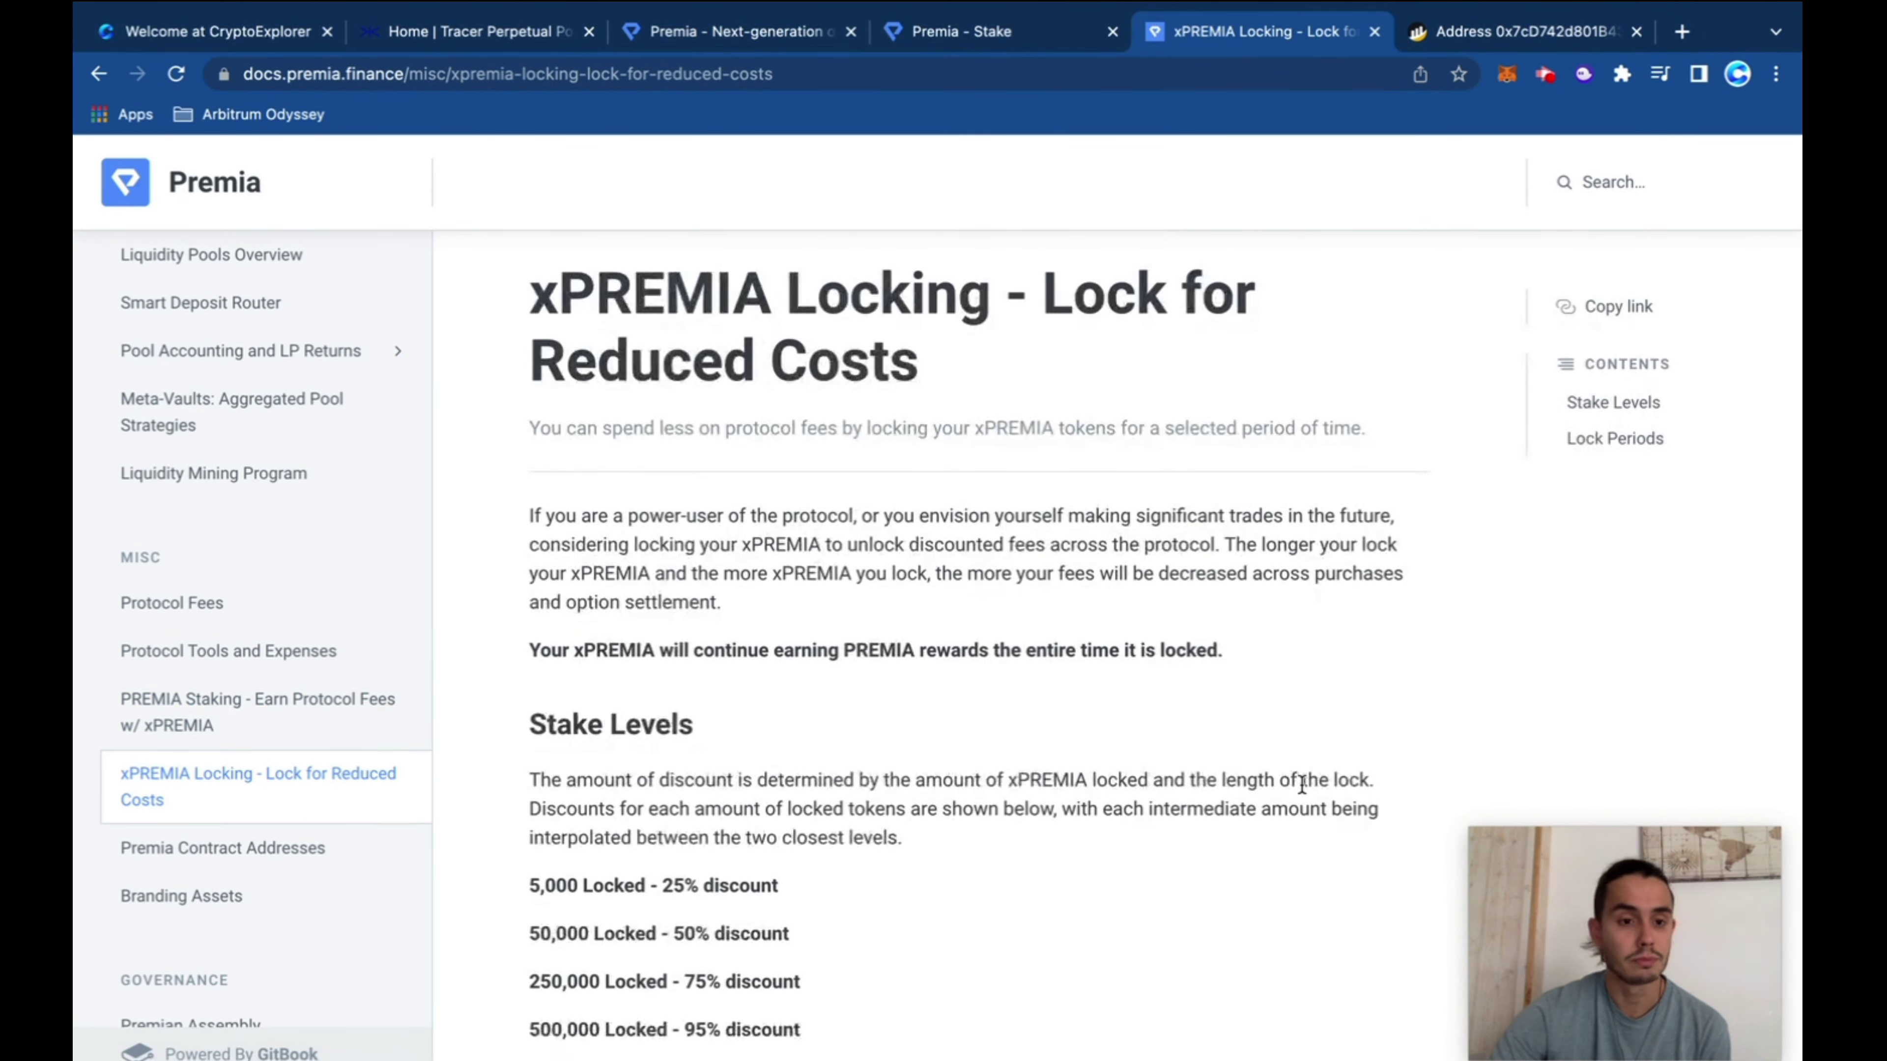
{"action": "scroll", "coordinate": [813, 721], "scroll_direction": "down", "scroll_amount": 3}
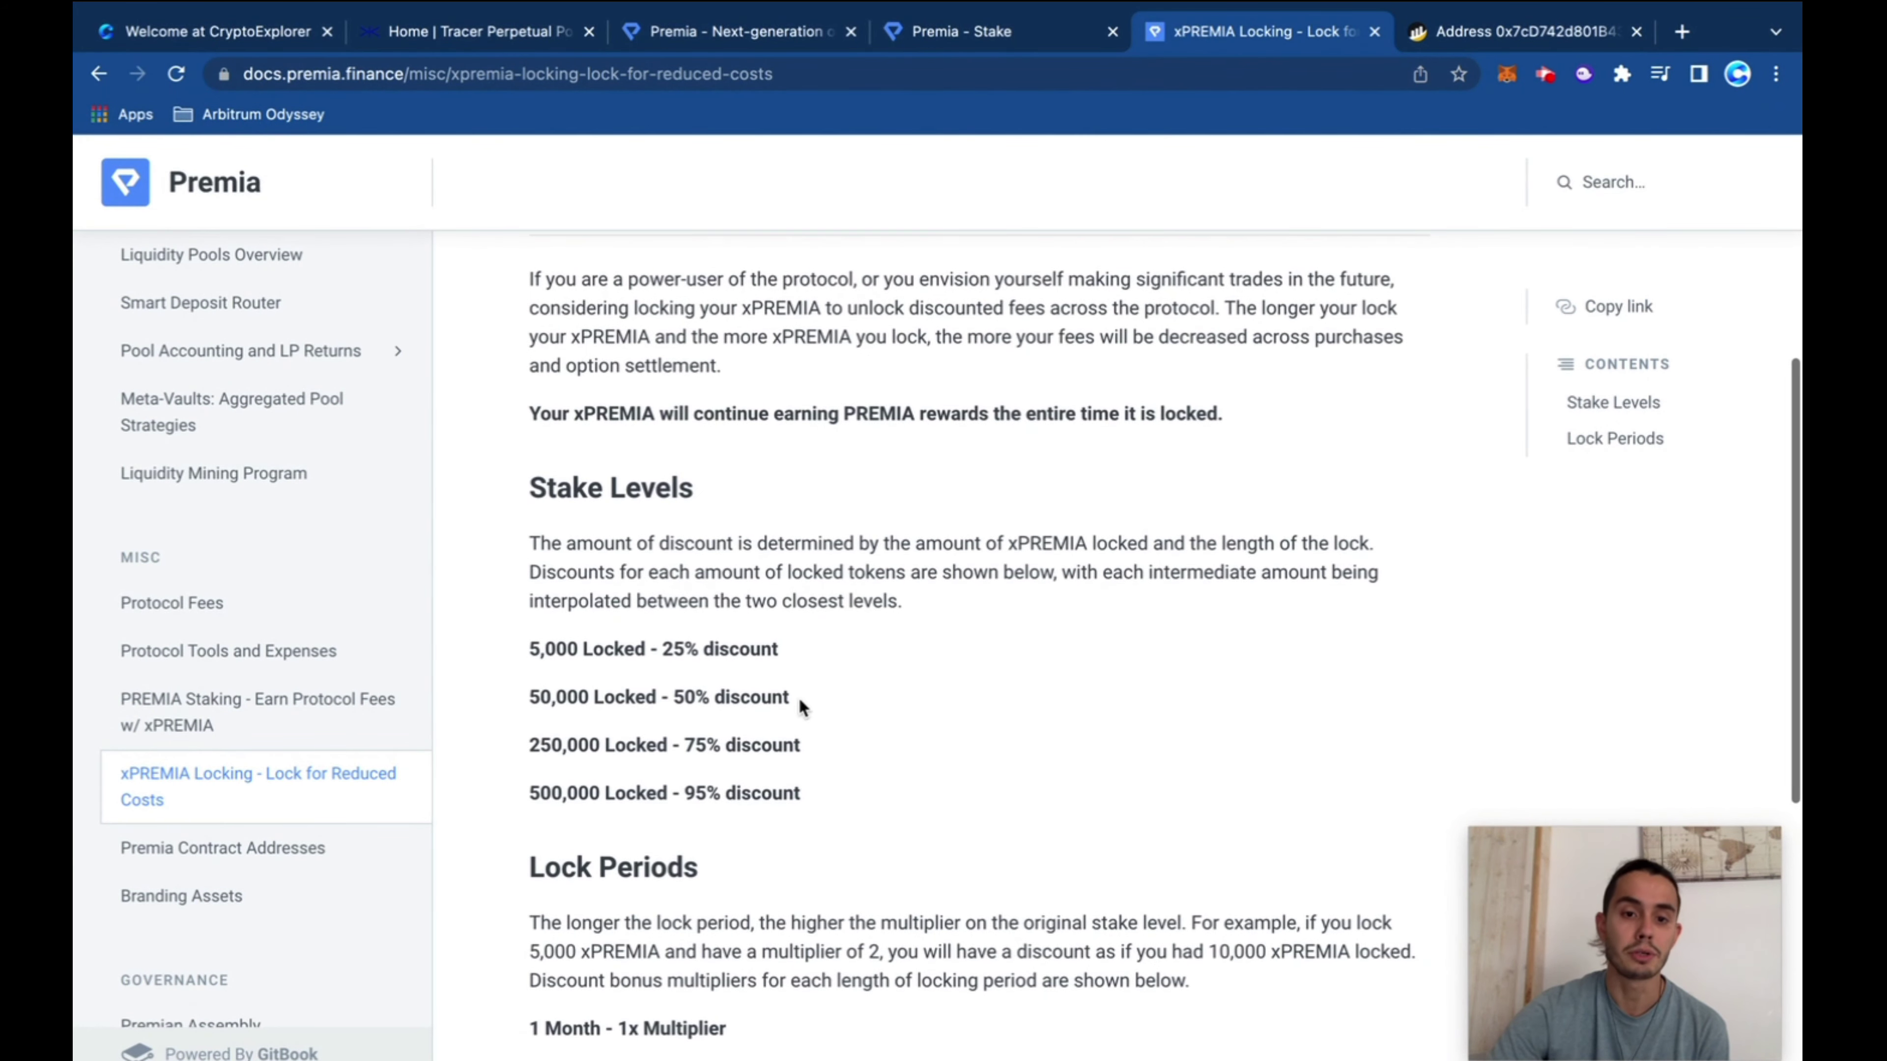
{"action": "left_click_drag", "start_coordinate": [662, 651], "coordinate": [782, 653]}
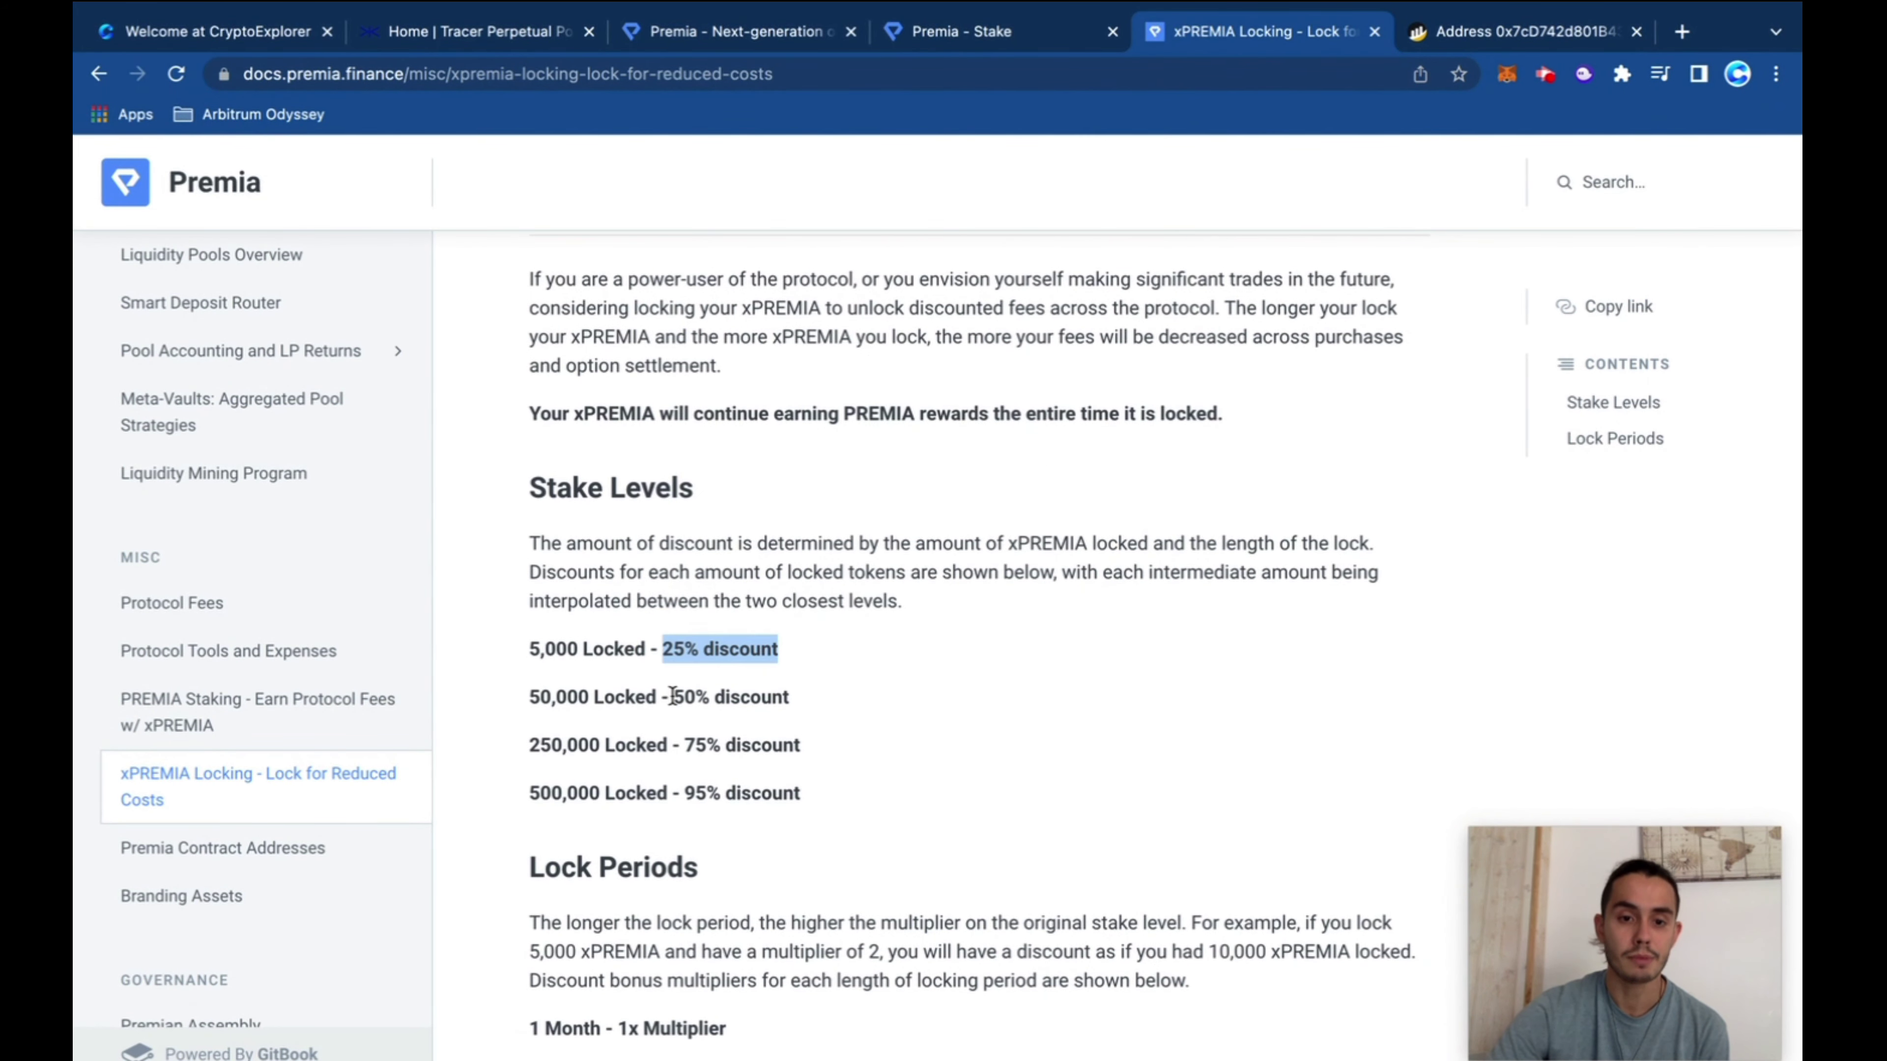
{"action": "left_click_drag", "start_coordinate": [673, 697], "coordinate": [782, 697]}
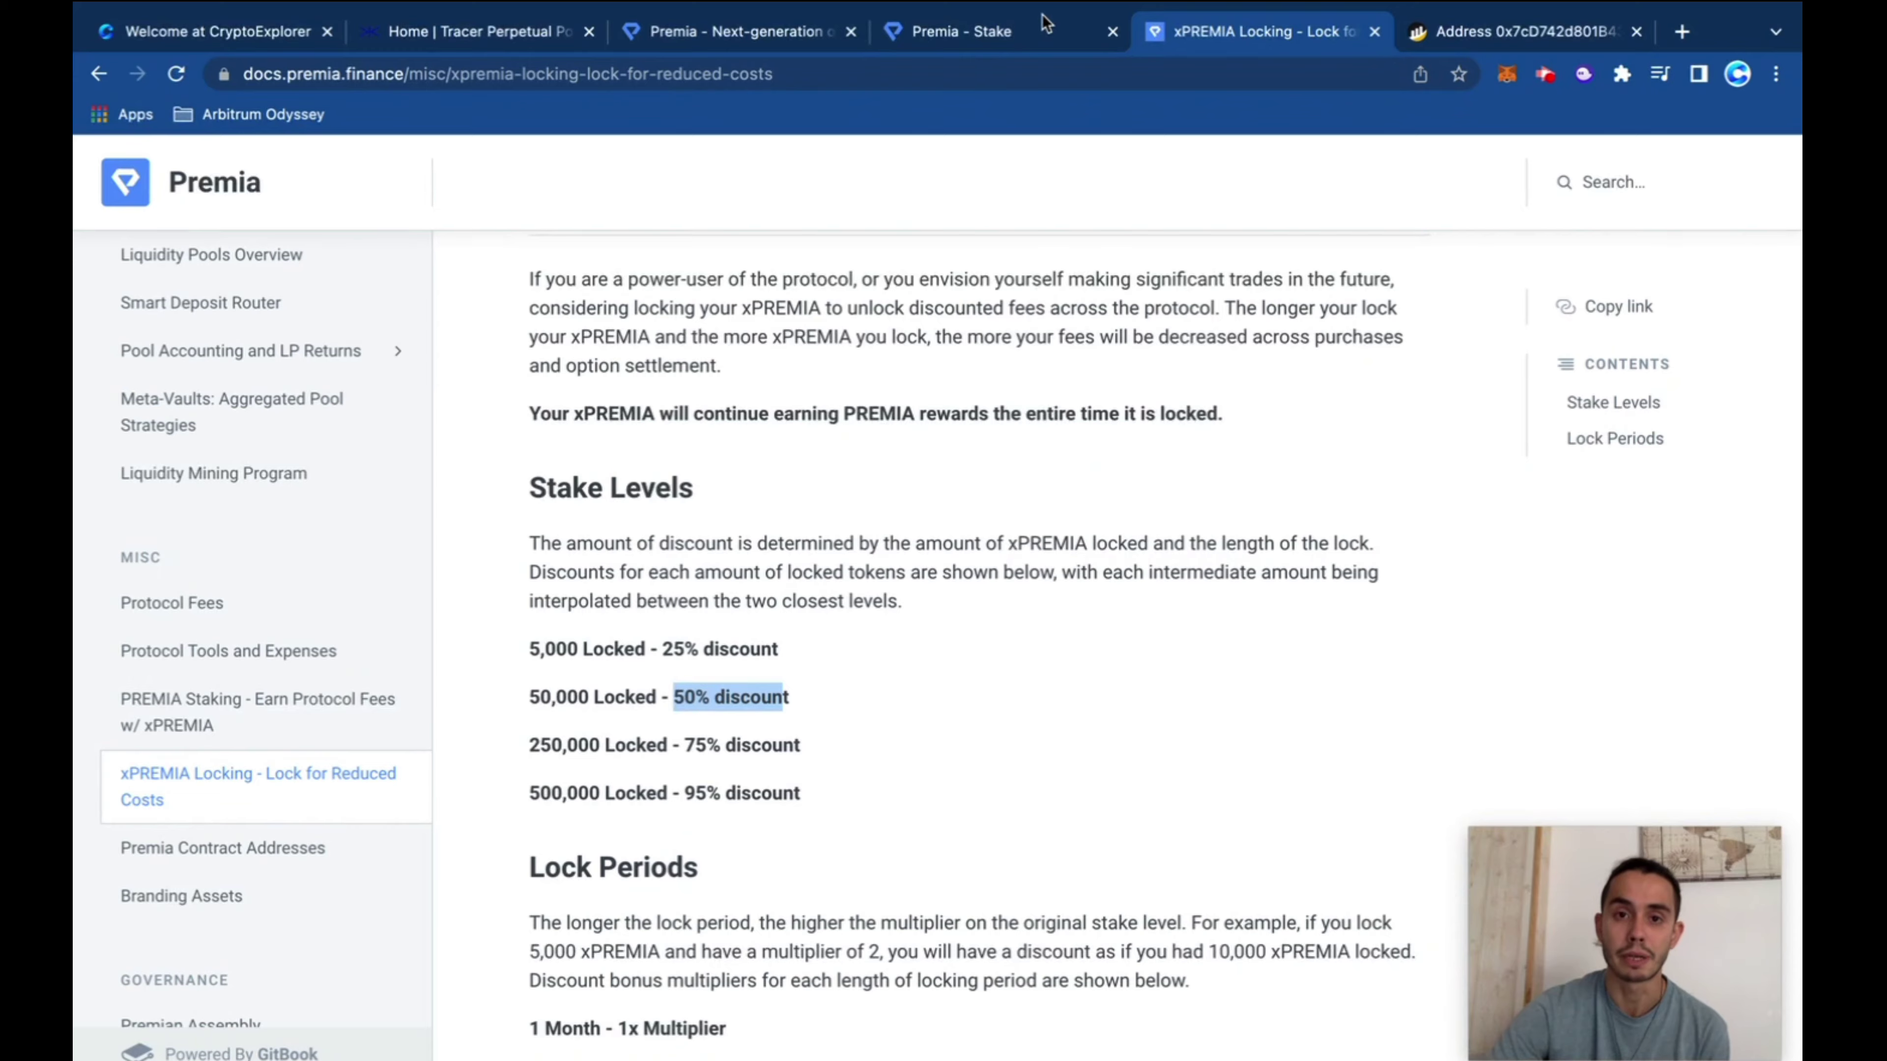
Return to the Premia Stake page and look over the lock details
{"action": "left_click", "coordinate": [994, 33]}
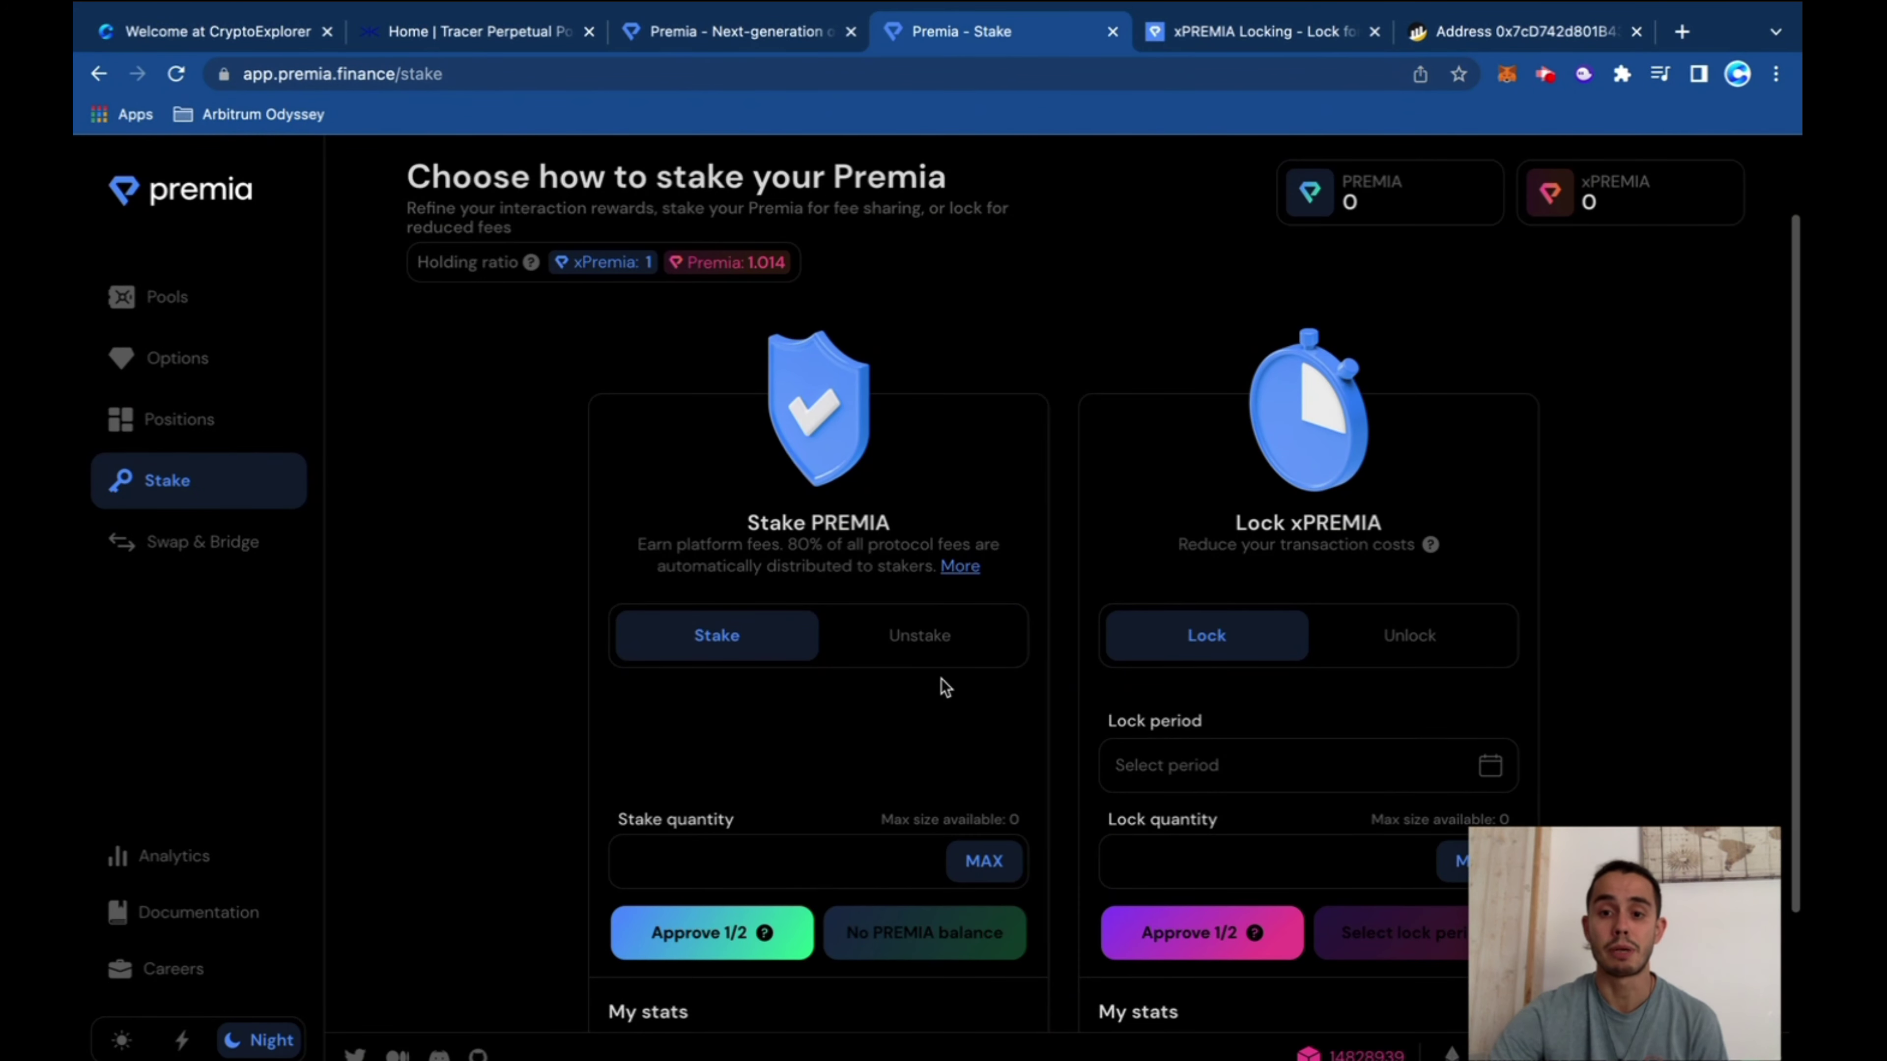
{"action": "mouse_move", "coordinate": [1431, 546]}
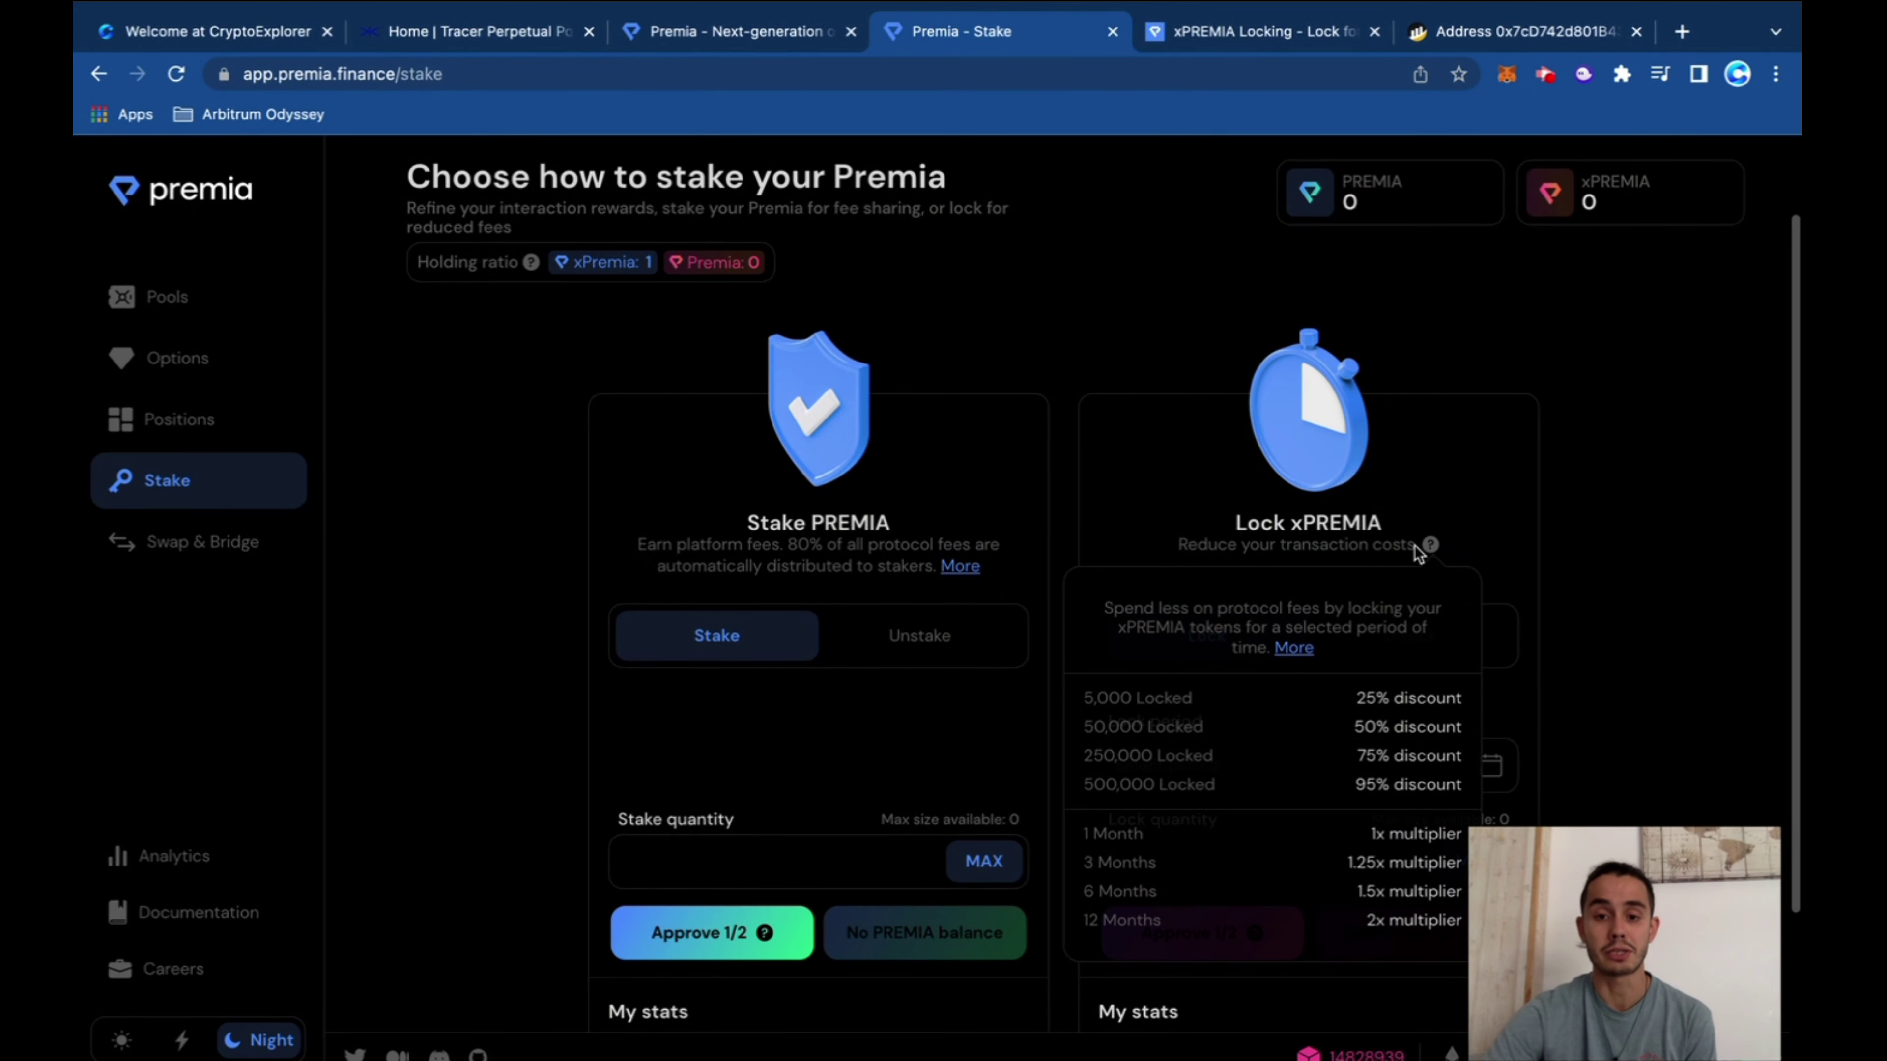
{"action": "scroll", "coordinate": [1408, 544], "scroll_direction": "down", "scroll_amount": 2}
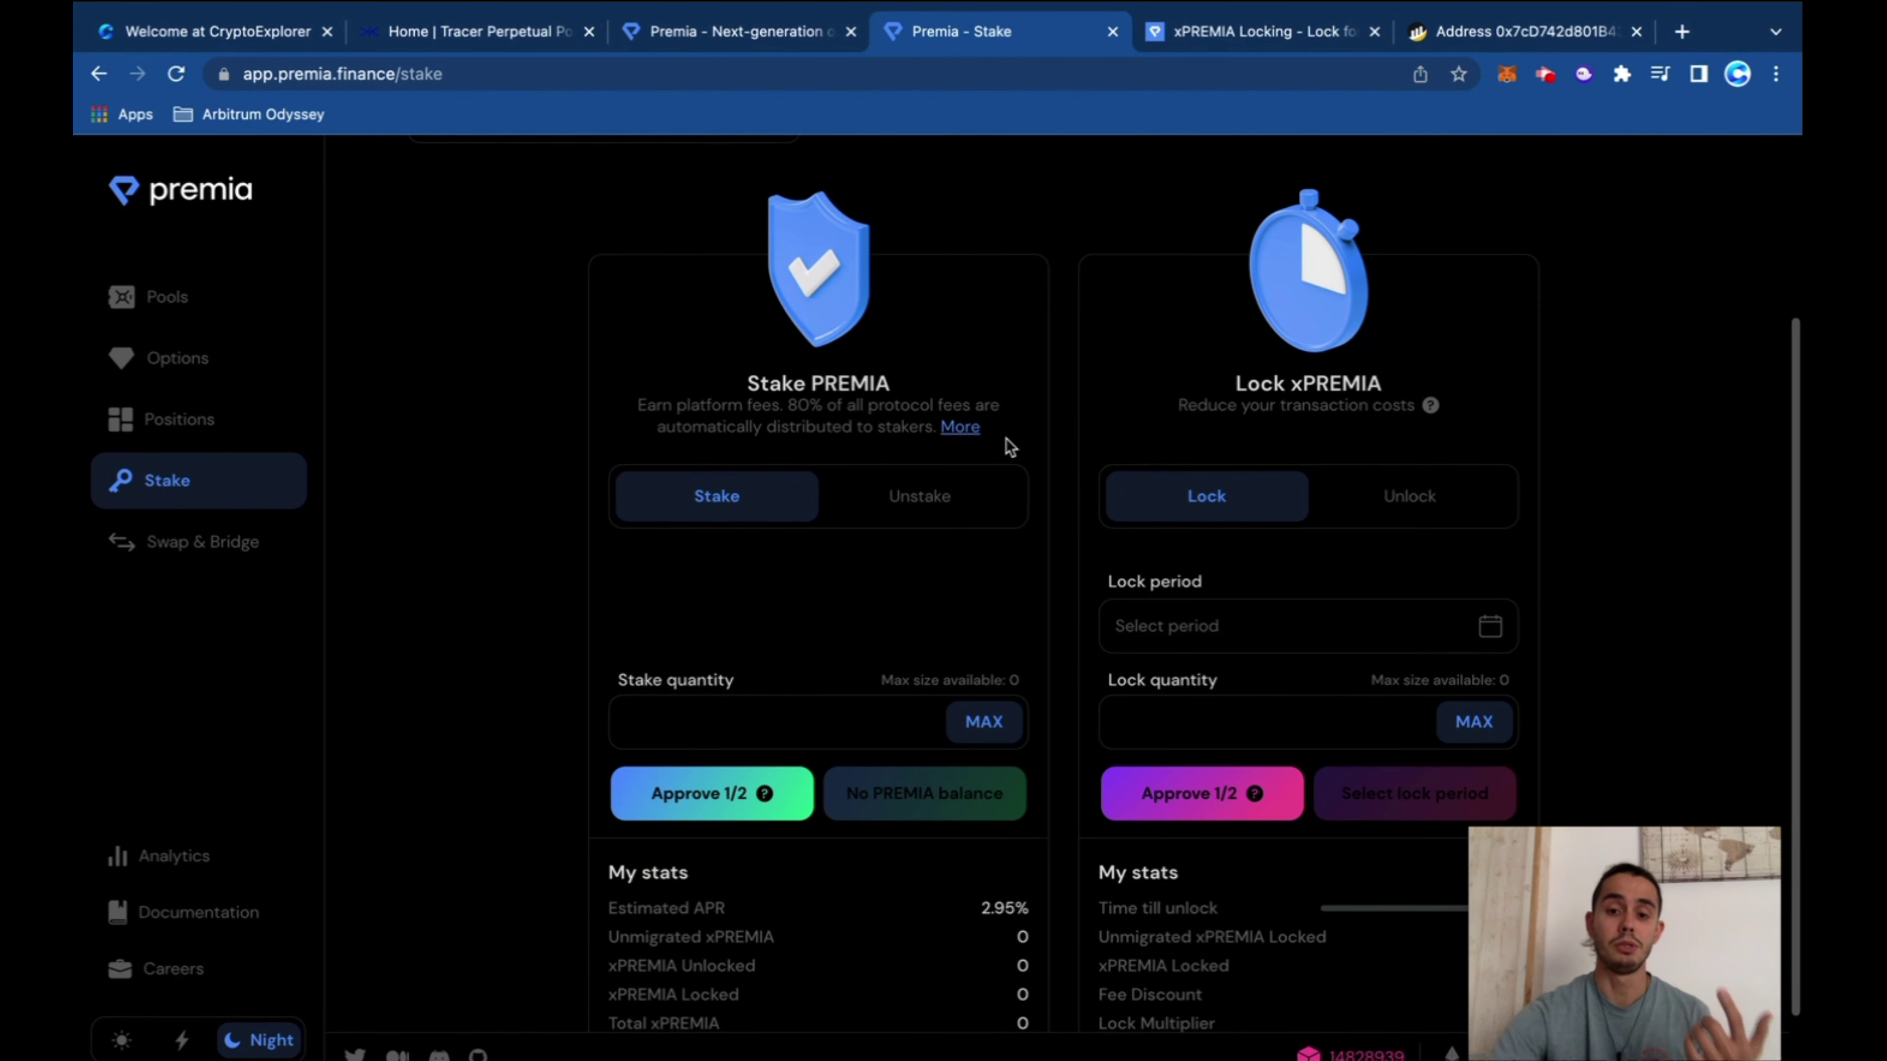
{"action": "scroll", "coordinate": [914, 588], "scroll_direction": "down", "scroll_amount": 1}
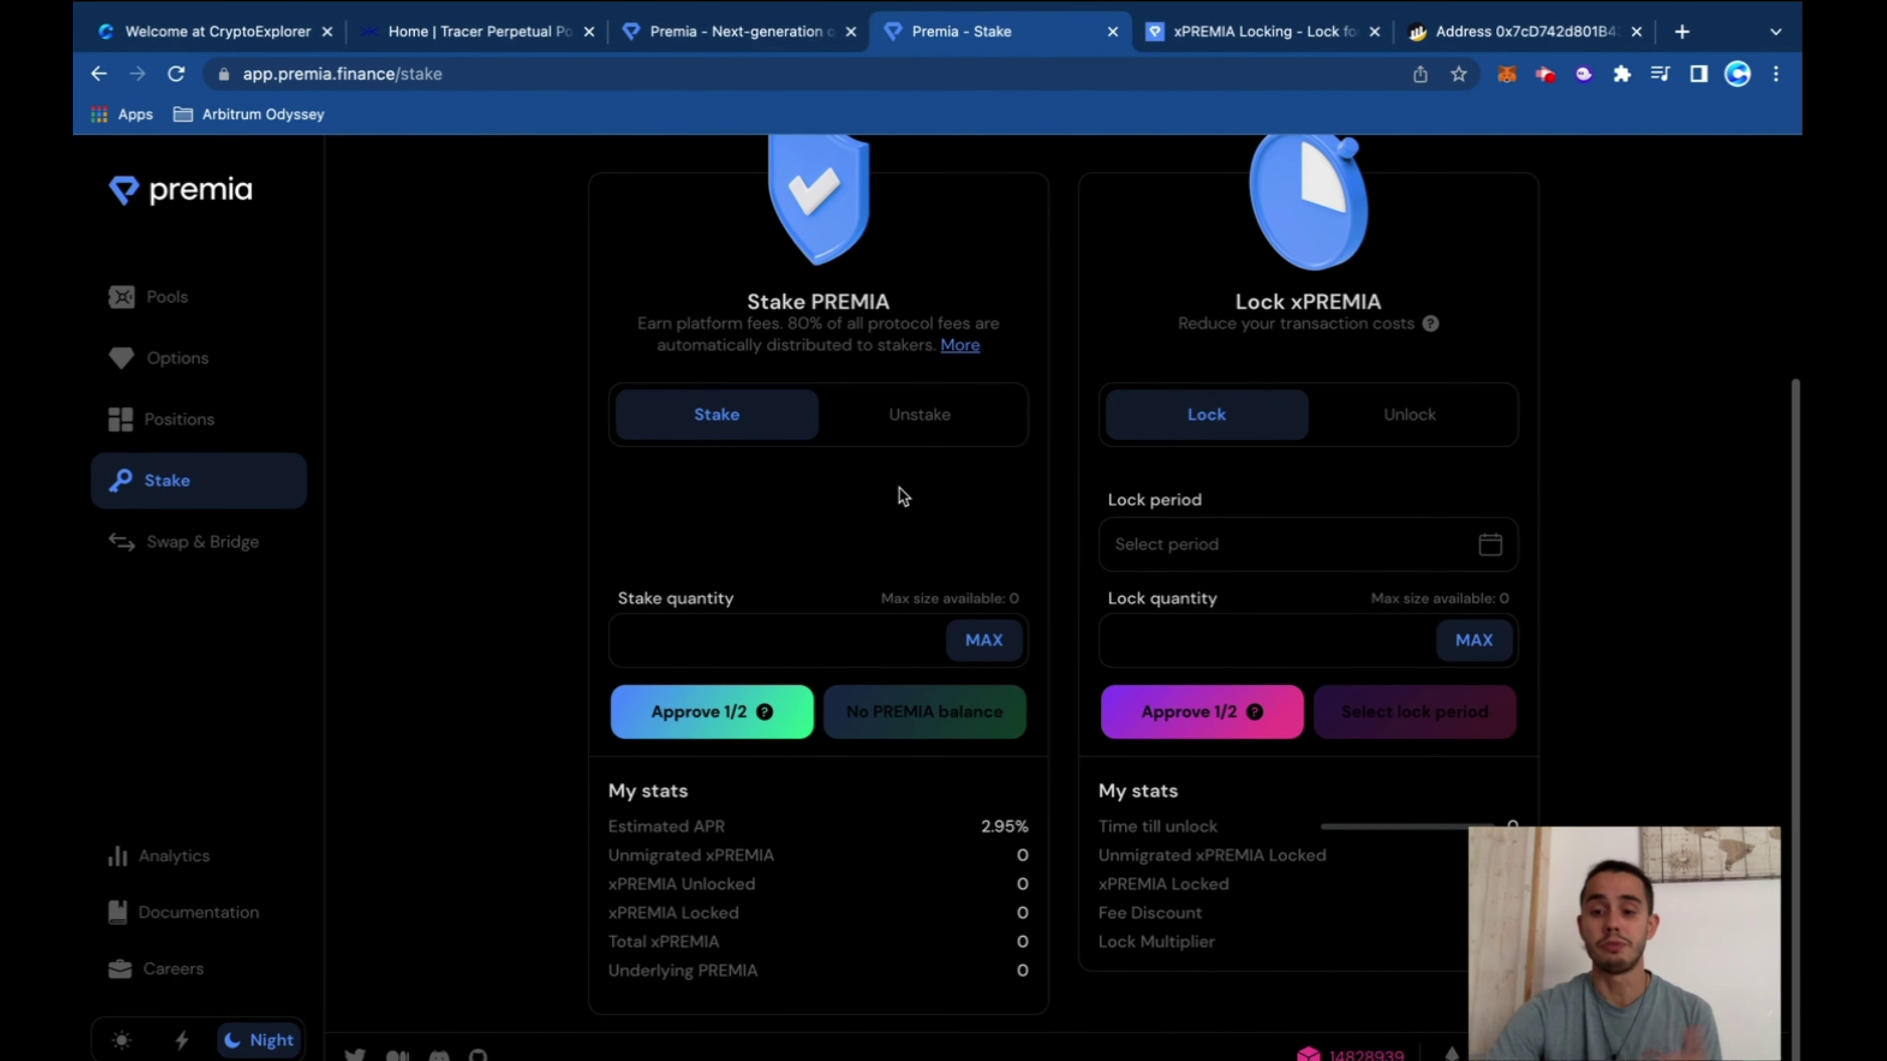
{"action": "scroll", "coordinate": [899, 489], "scroll_direction": "up", "scroll_amount": 4}
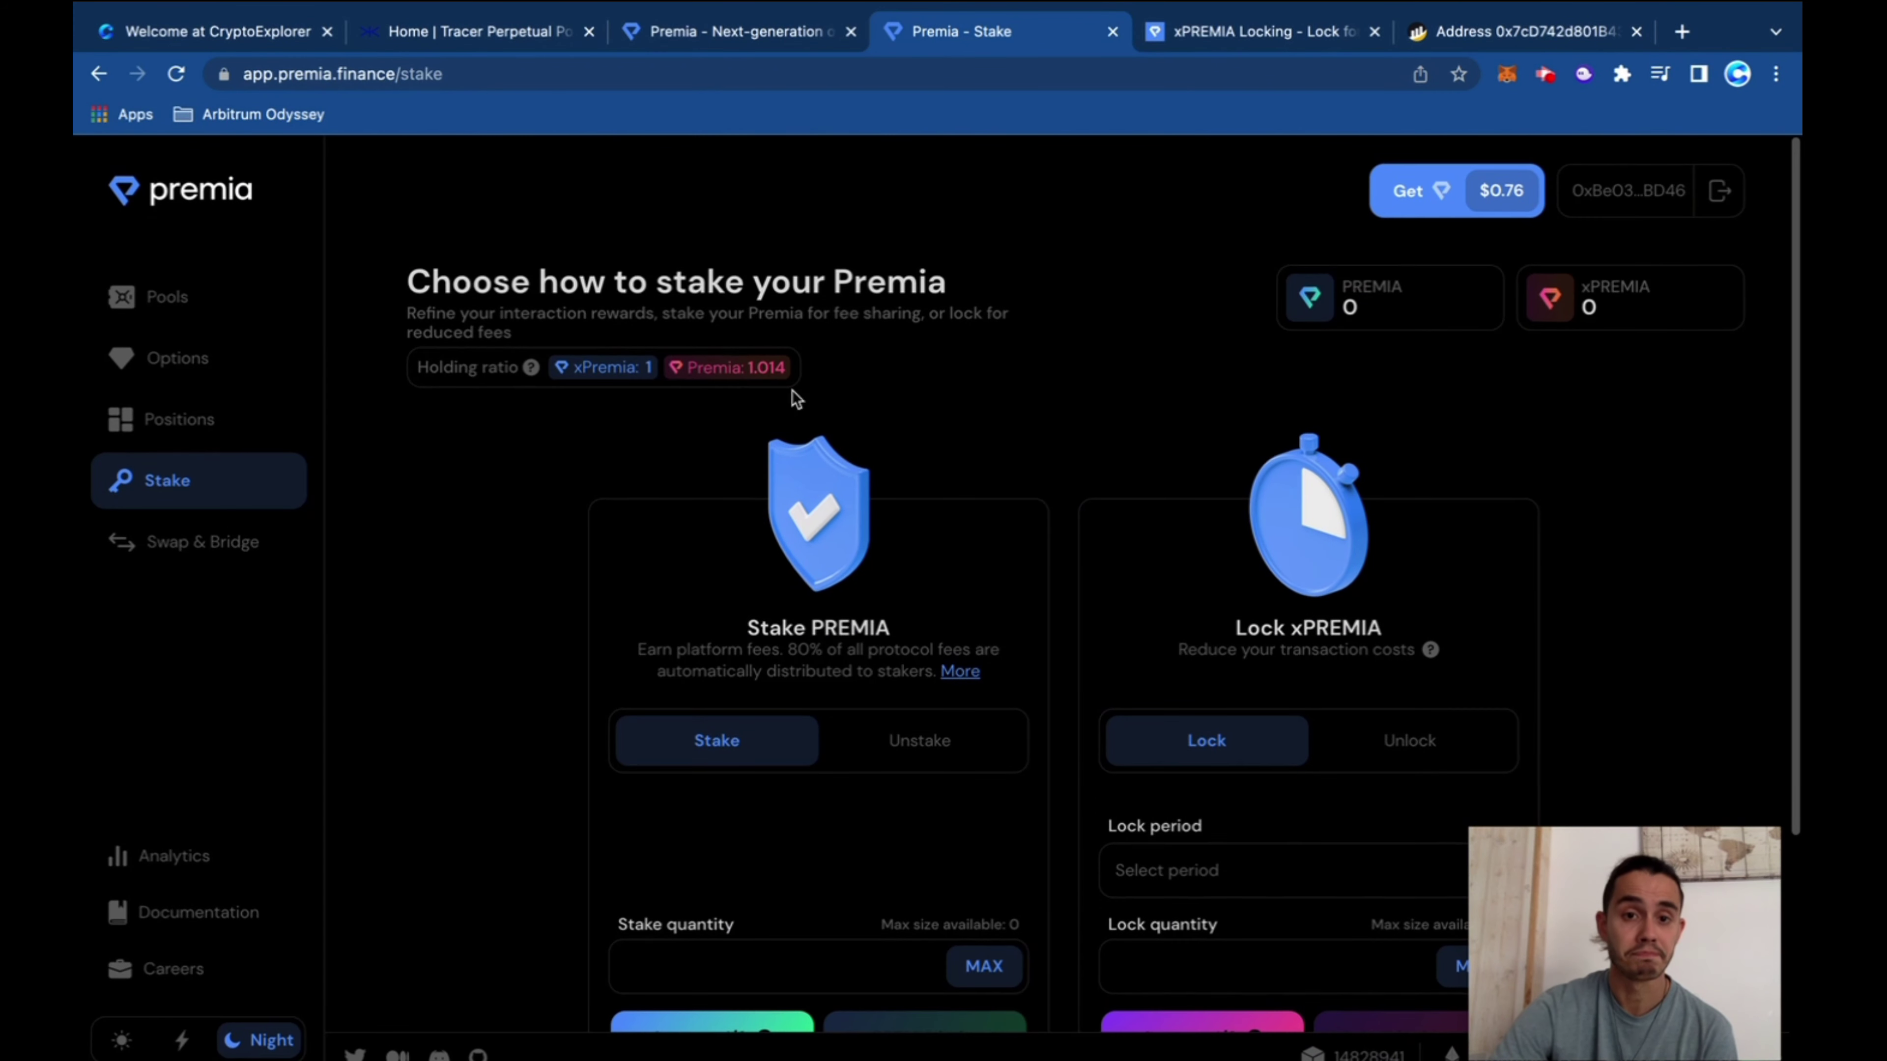
Open Swap & Bridge and browse the source token list, keeping ETH
{"action": "left_click", "coordinate": [198, 546]}
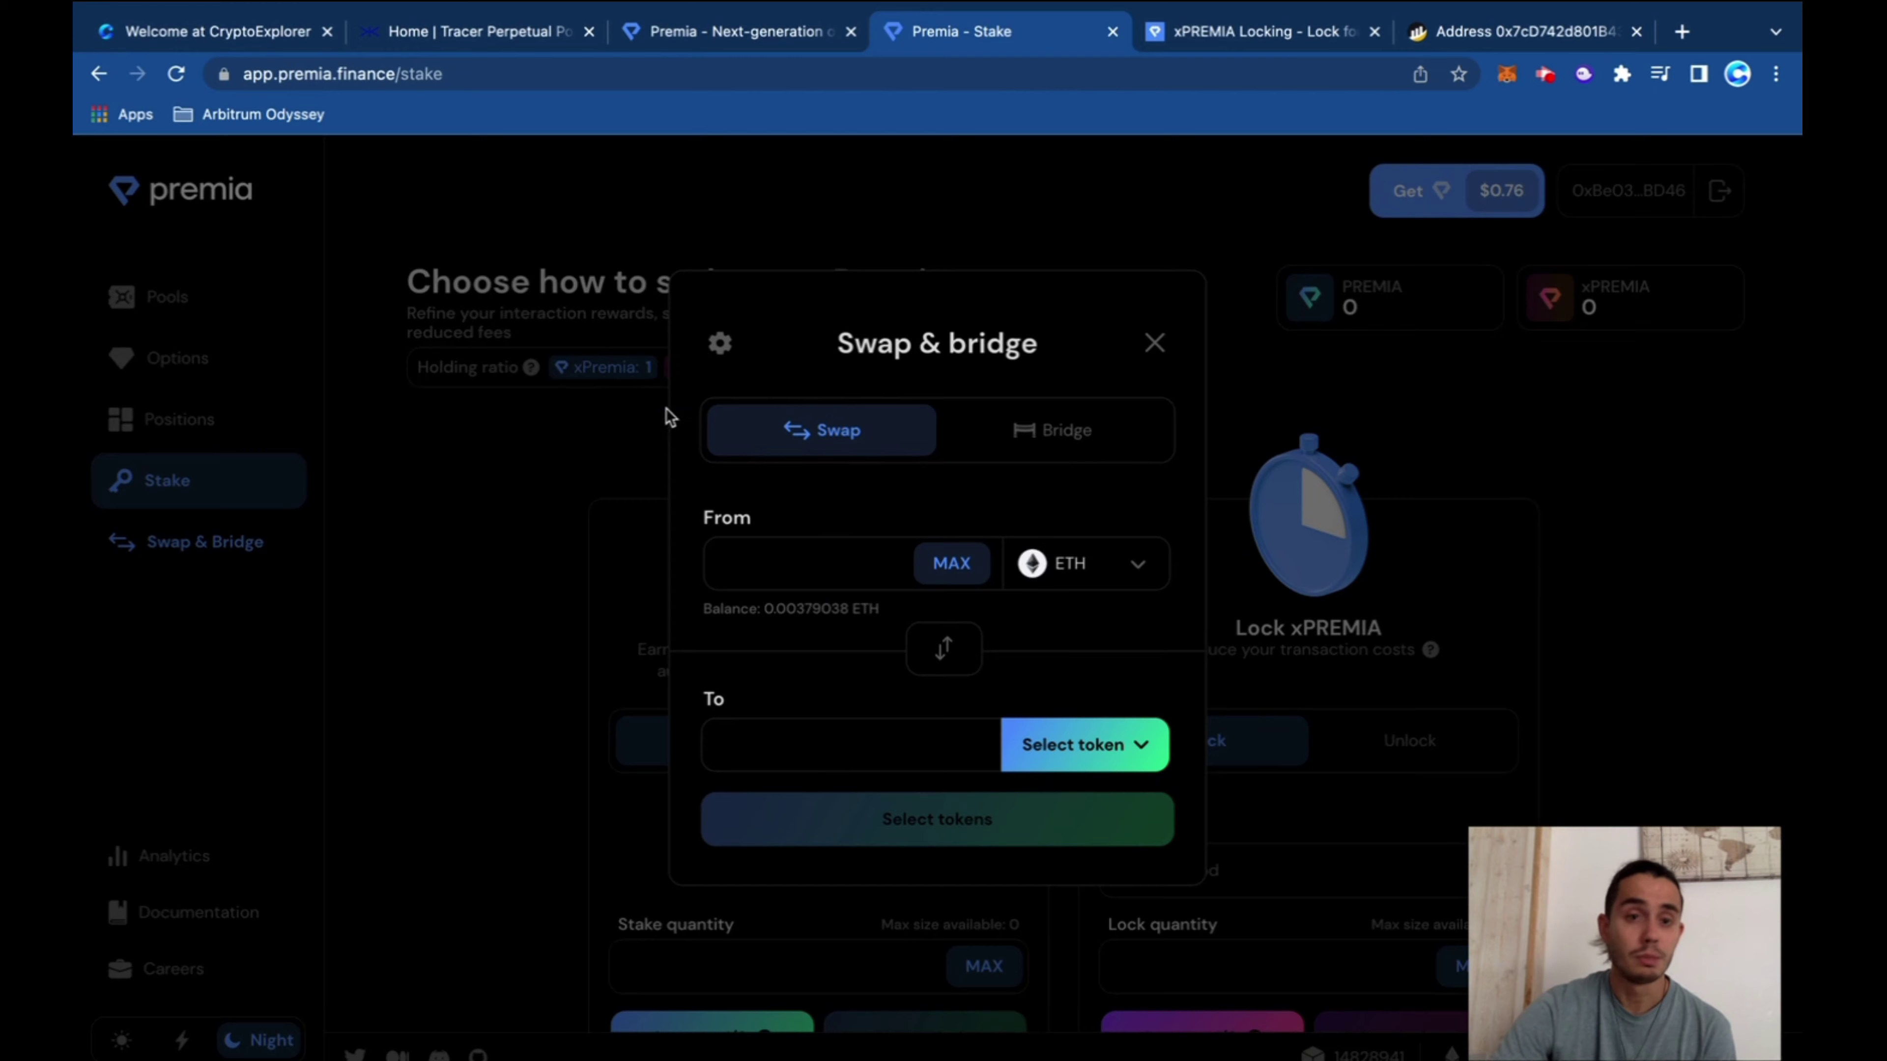
{"action": "left_click", "coordinate": [858, 583]}
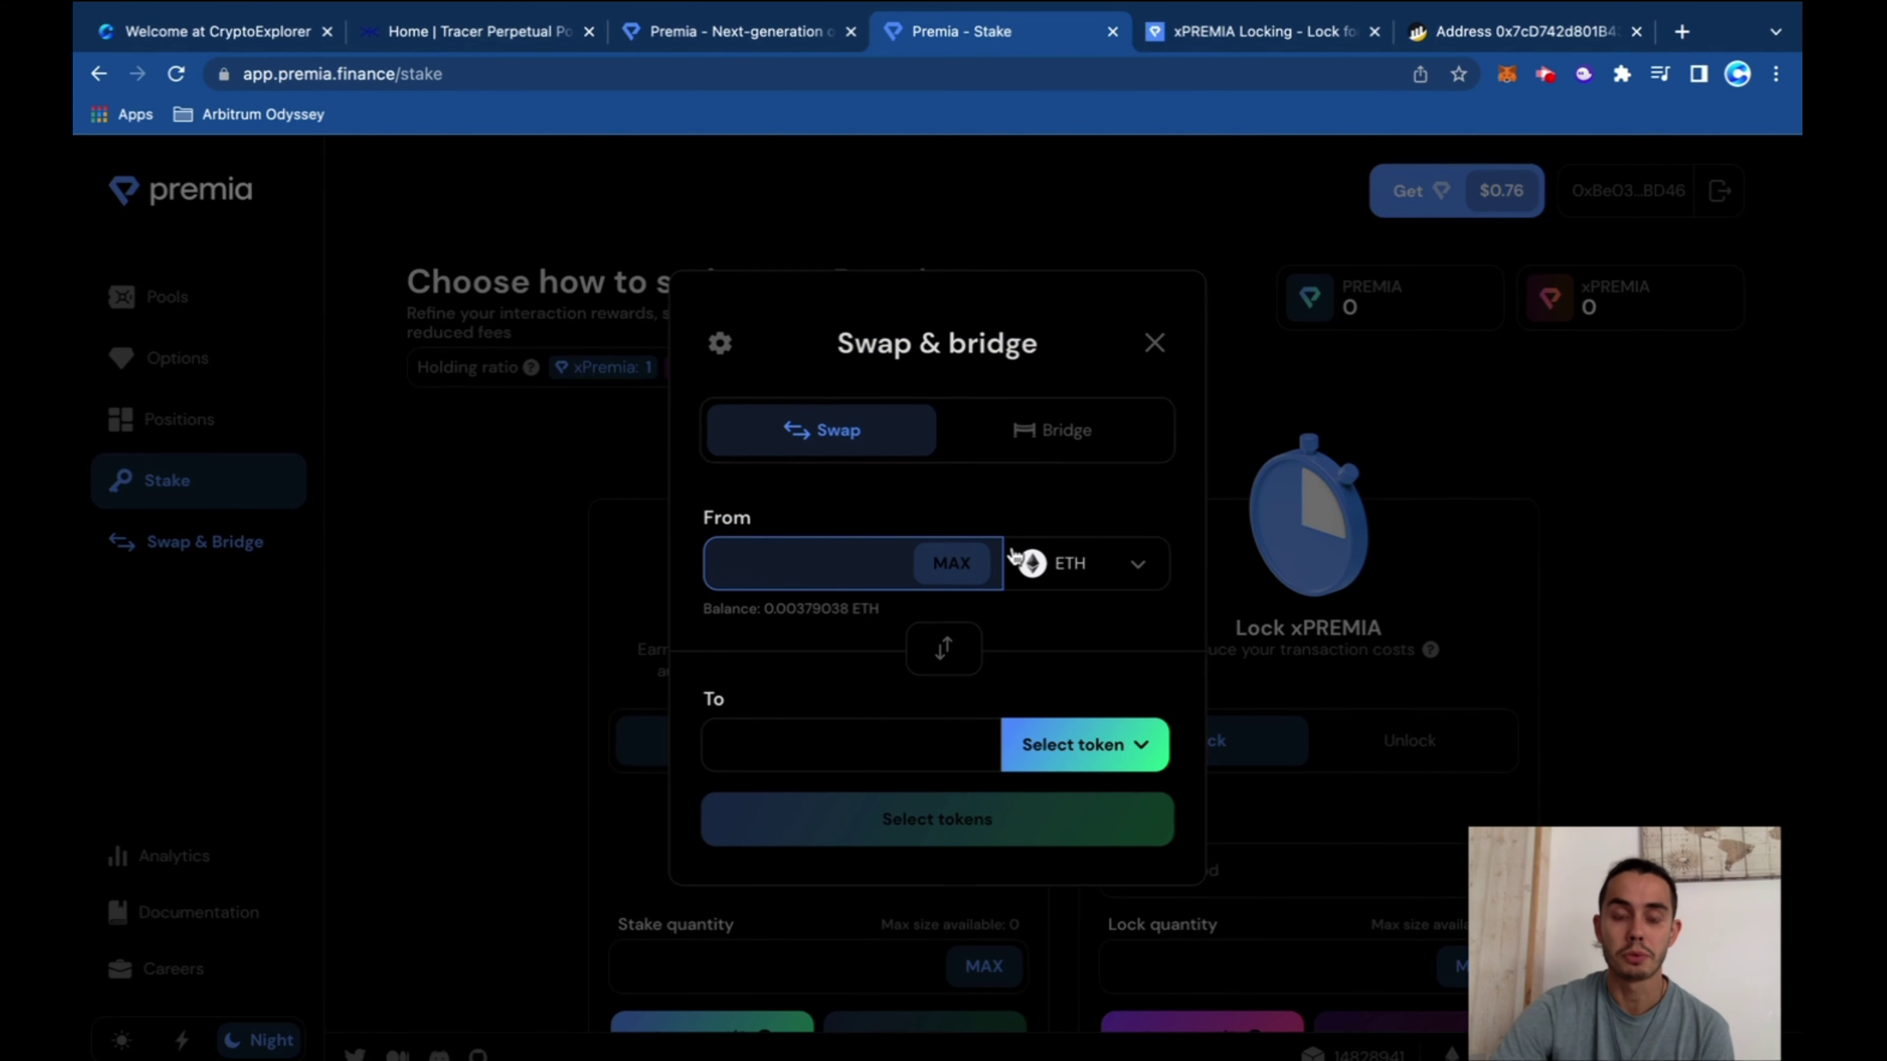
{"action": "left_click", "coordinate": [1083, 562]}
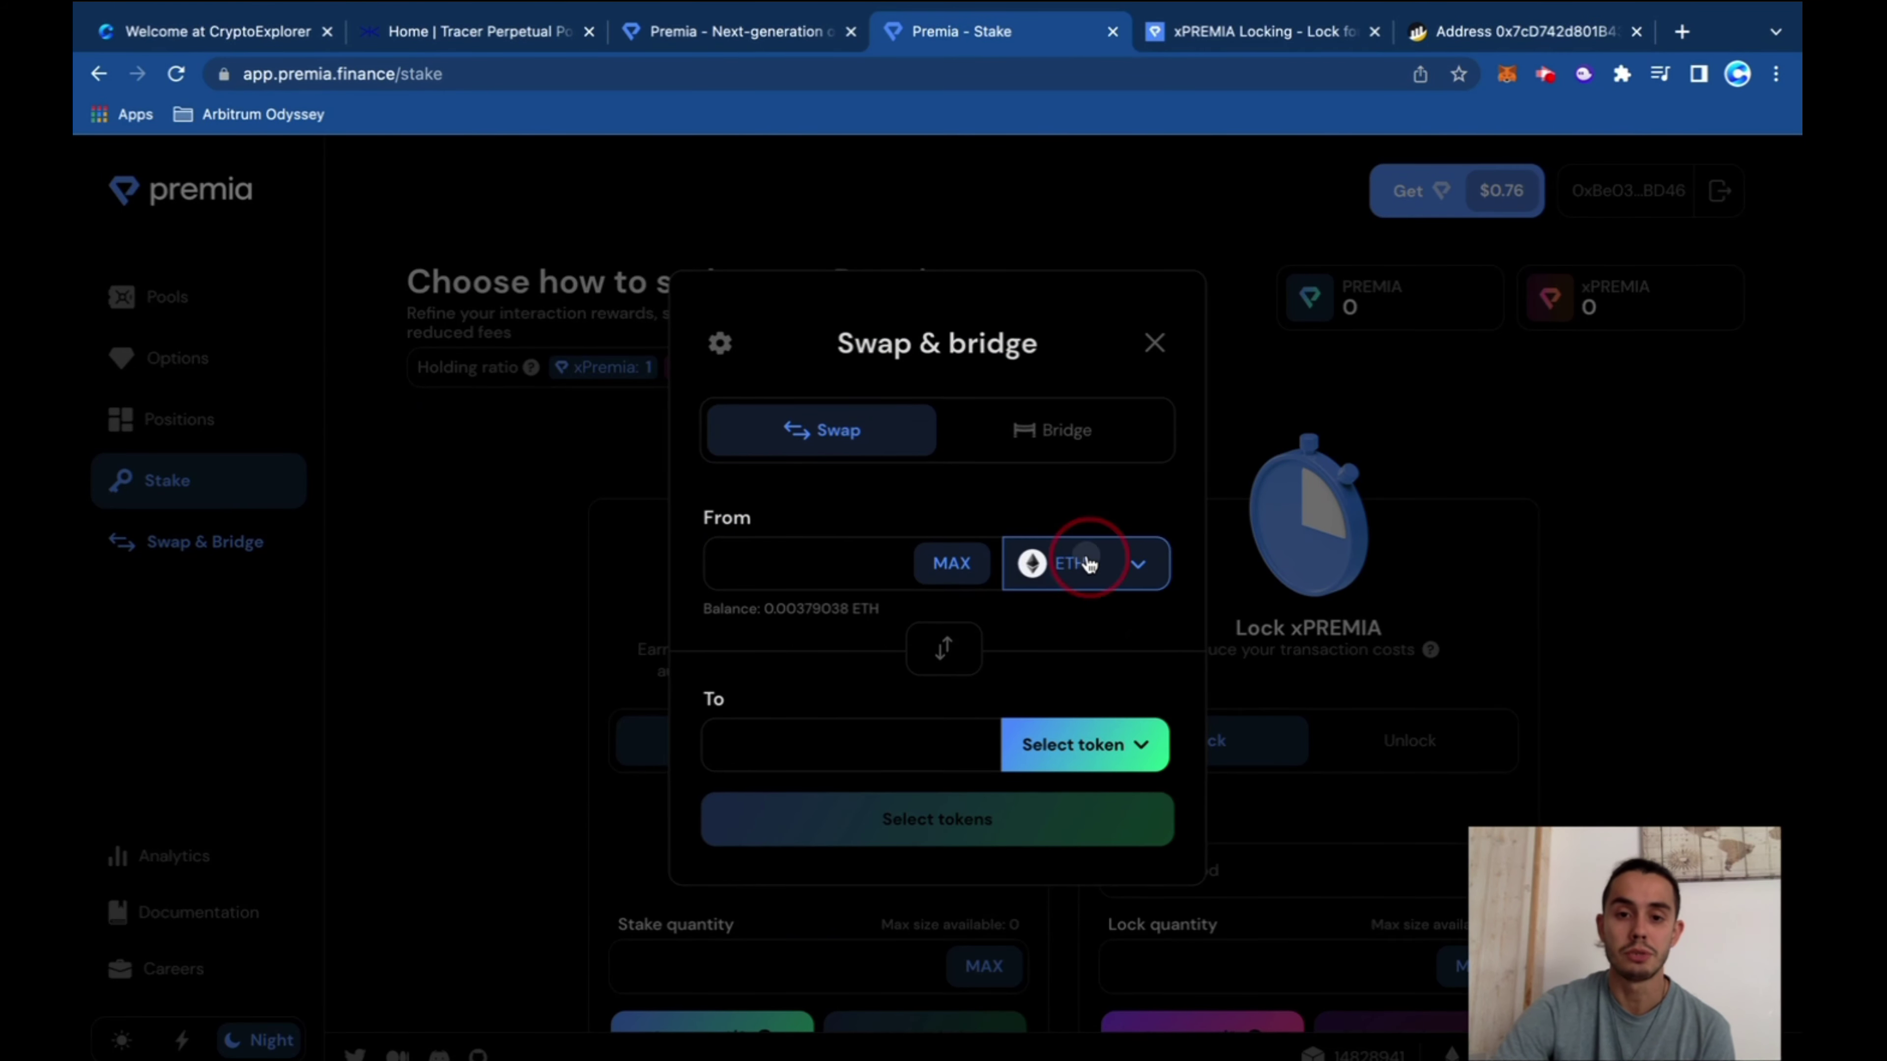
{"action": "scroll", "coordinate": [1059, 740], "scroll_direction": "down", "scroll_amount": 3}
{"action": "scroll", "coordinate": [1058, 740], "scroll_direction": "up", "scroll_amount": 3}
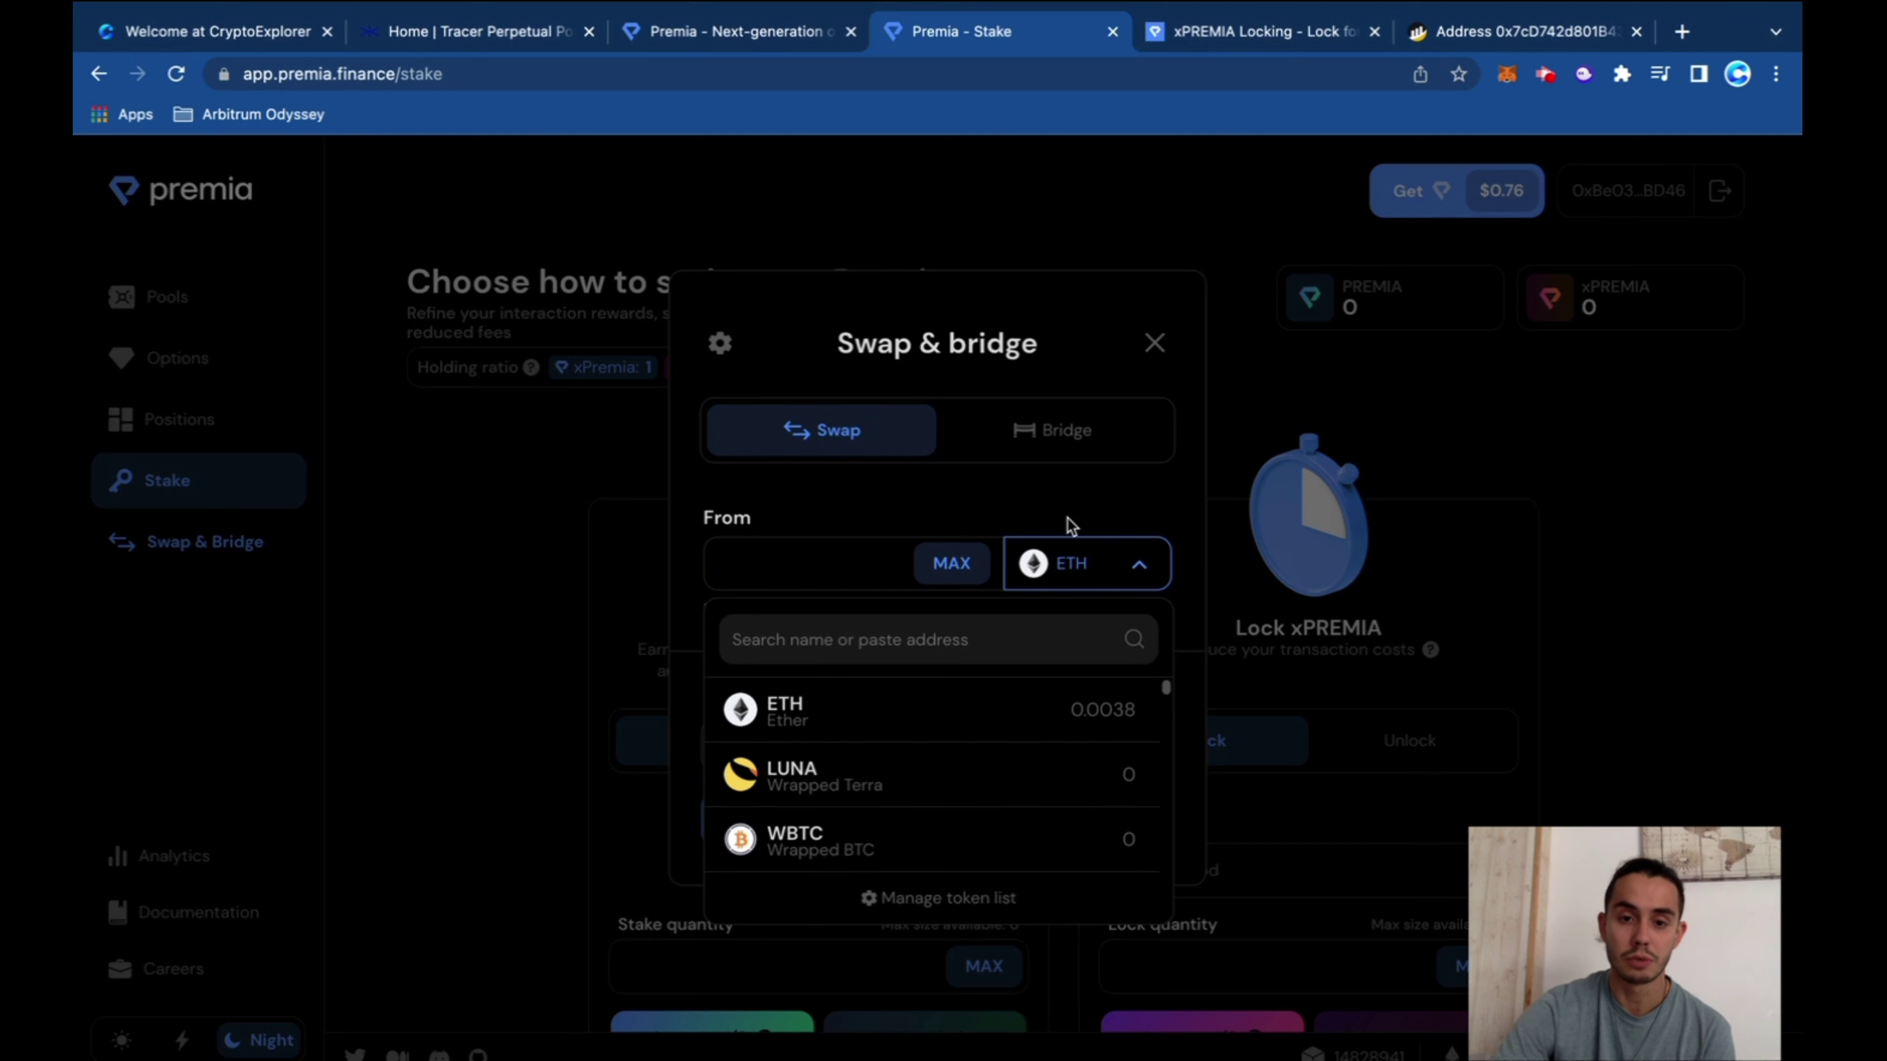
{"action": "left_click", "coordinate": [1070, 516]}
On the Bridge tab, try Fantom and Arbitrum as destination, settle on Fantom, then close the panel
{"action": "left_click", "coordinate": [1059, 442]}
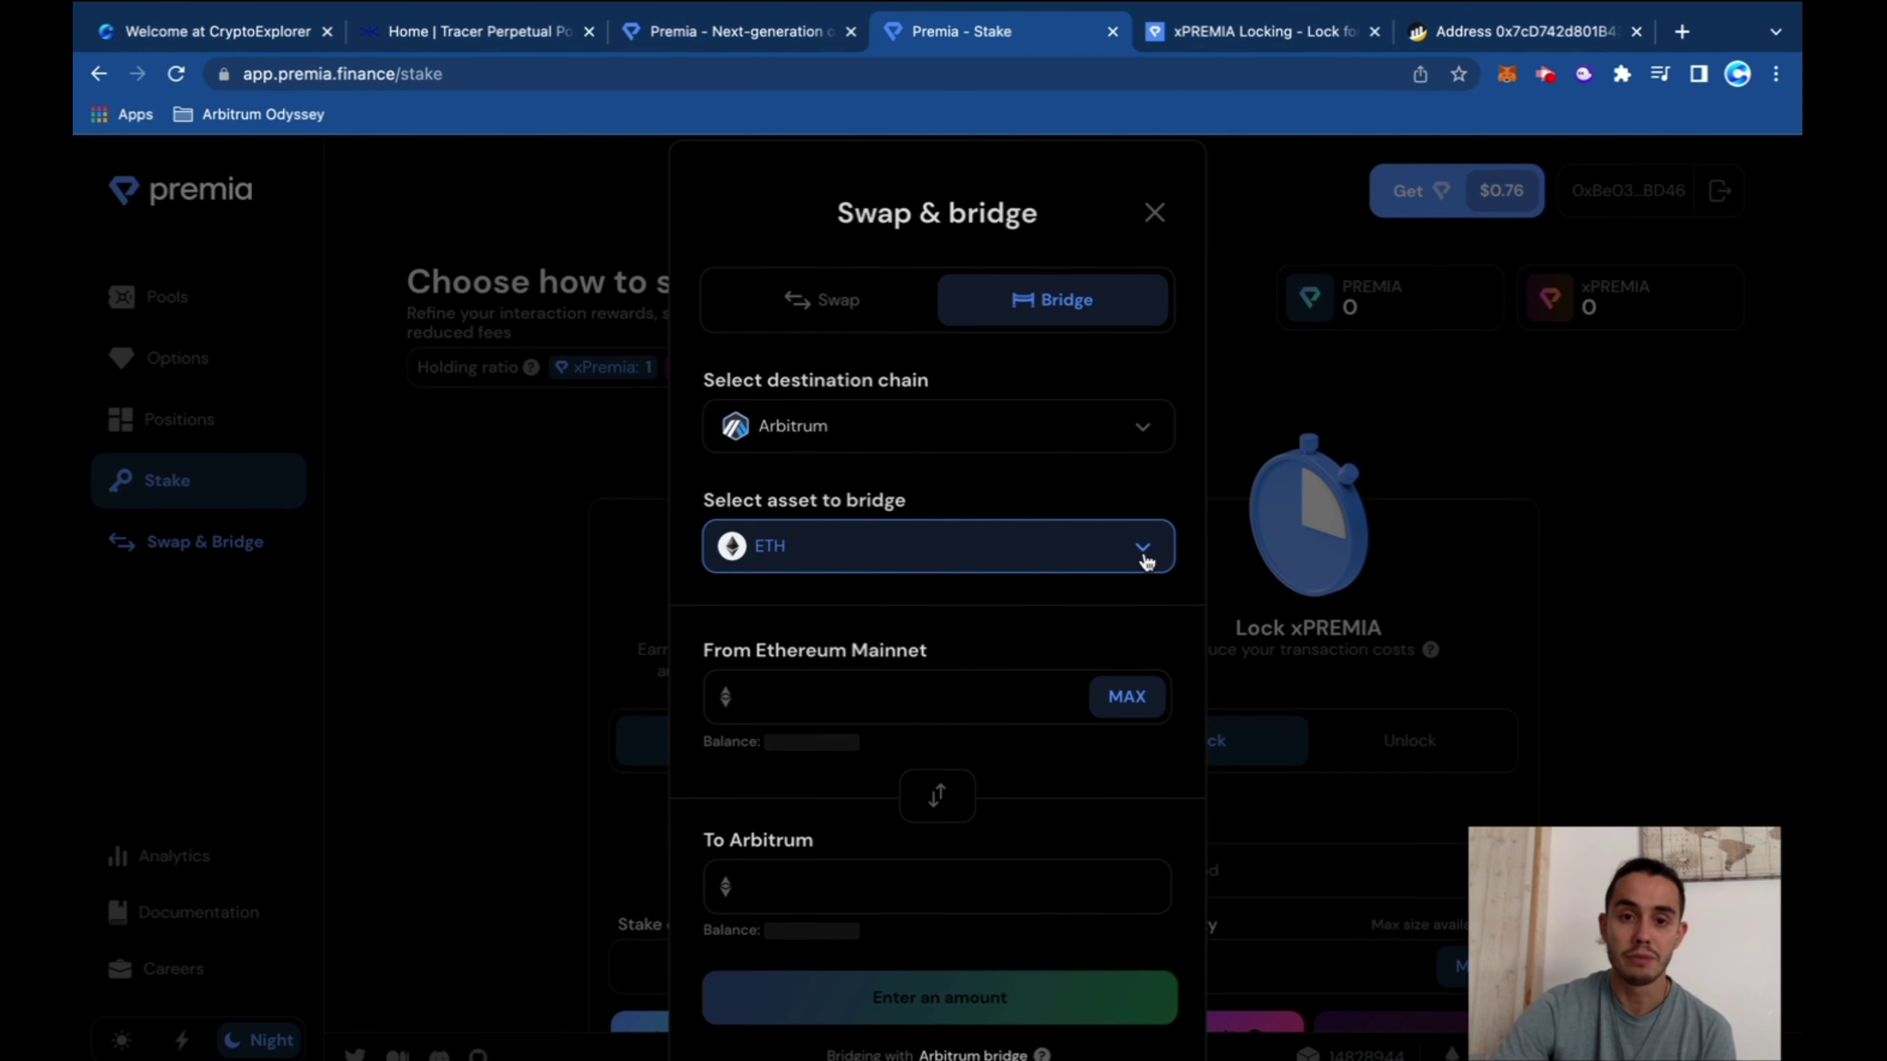
{"action": "left_click", "coordinate": [1026, 432]}
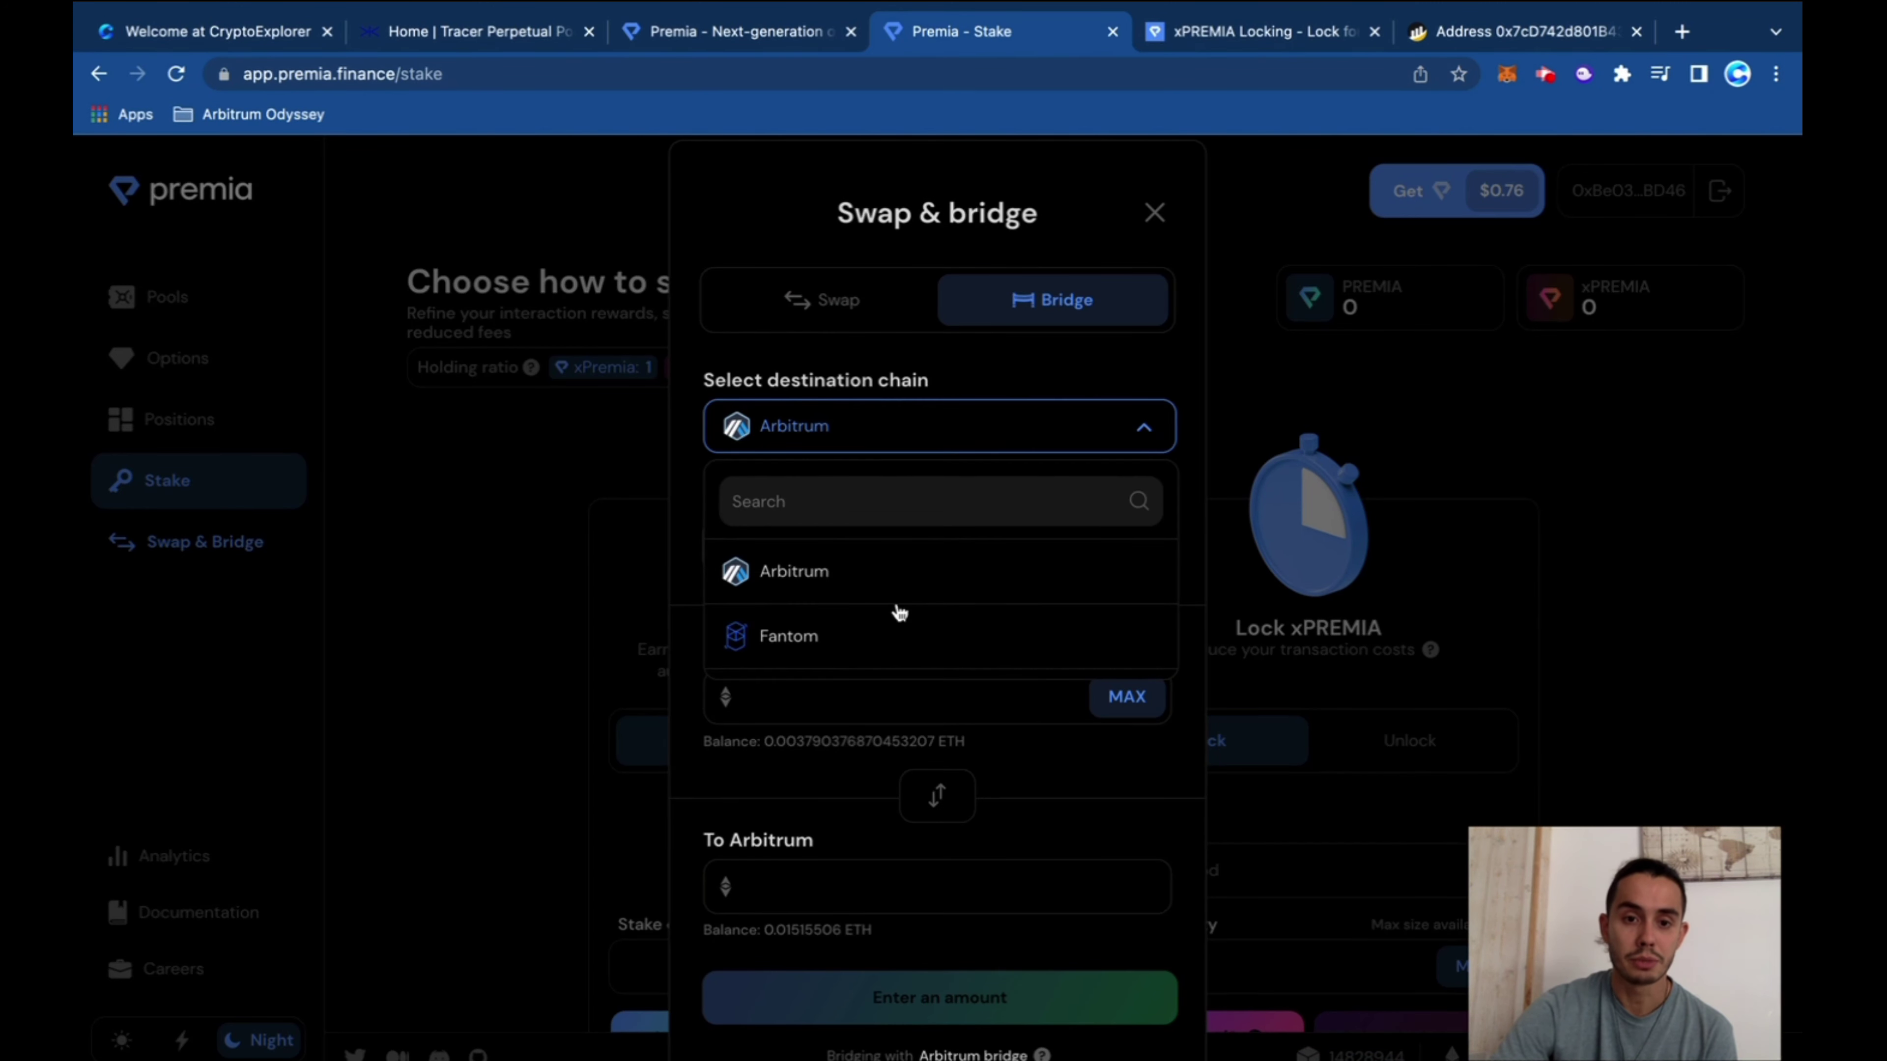
{"action": "left_click", "coordinate": [797, 632]}
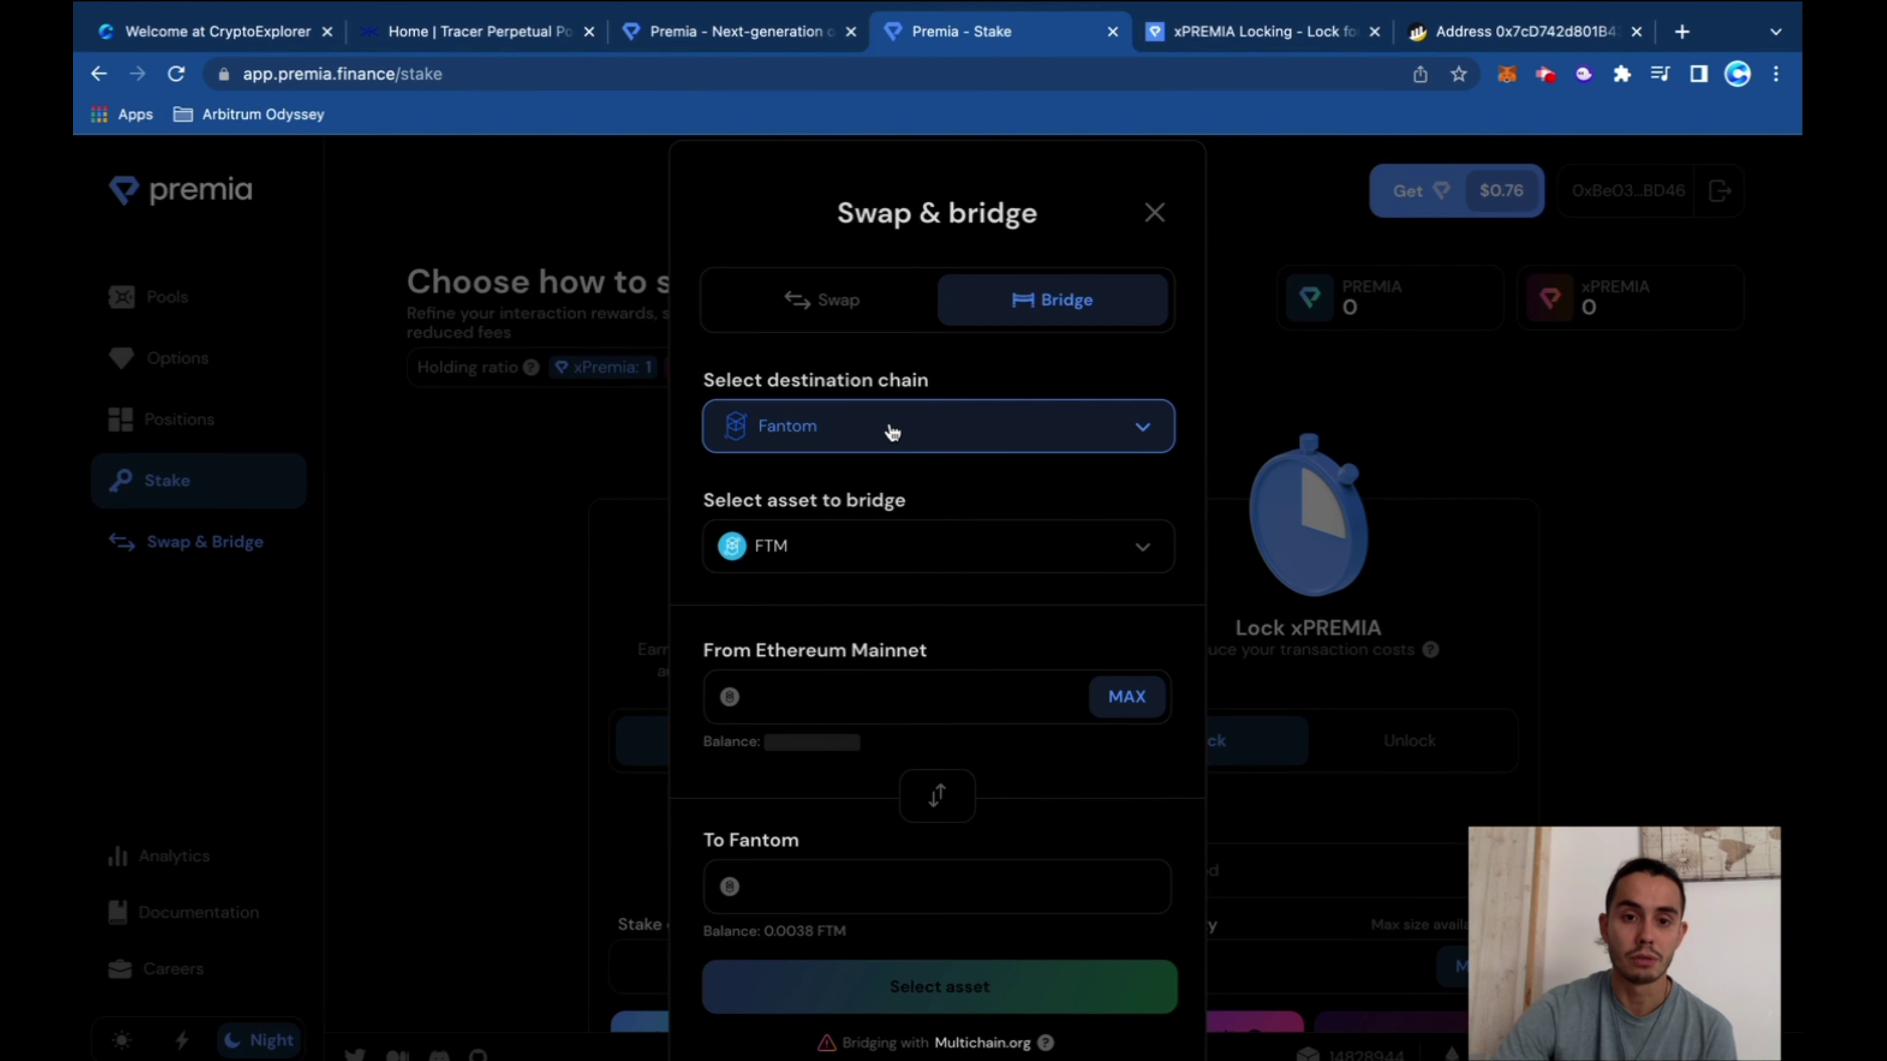
{"action": "left_click", "coordinate": [888, 426]}
{"action": "left_click", "coordinate": [838, 587]}
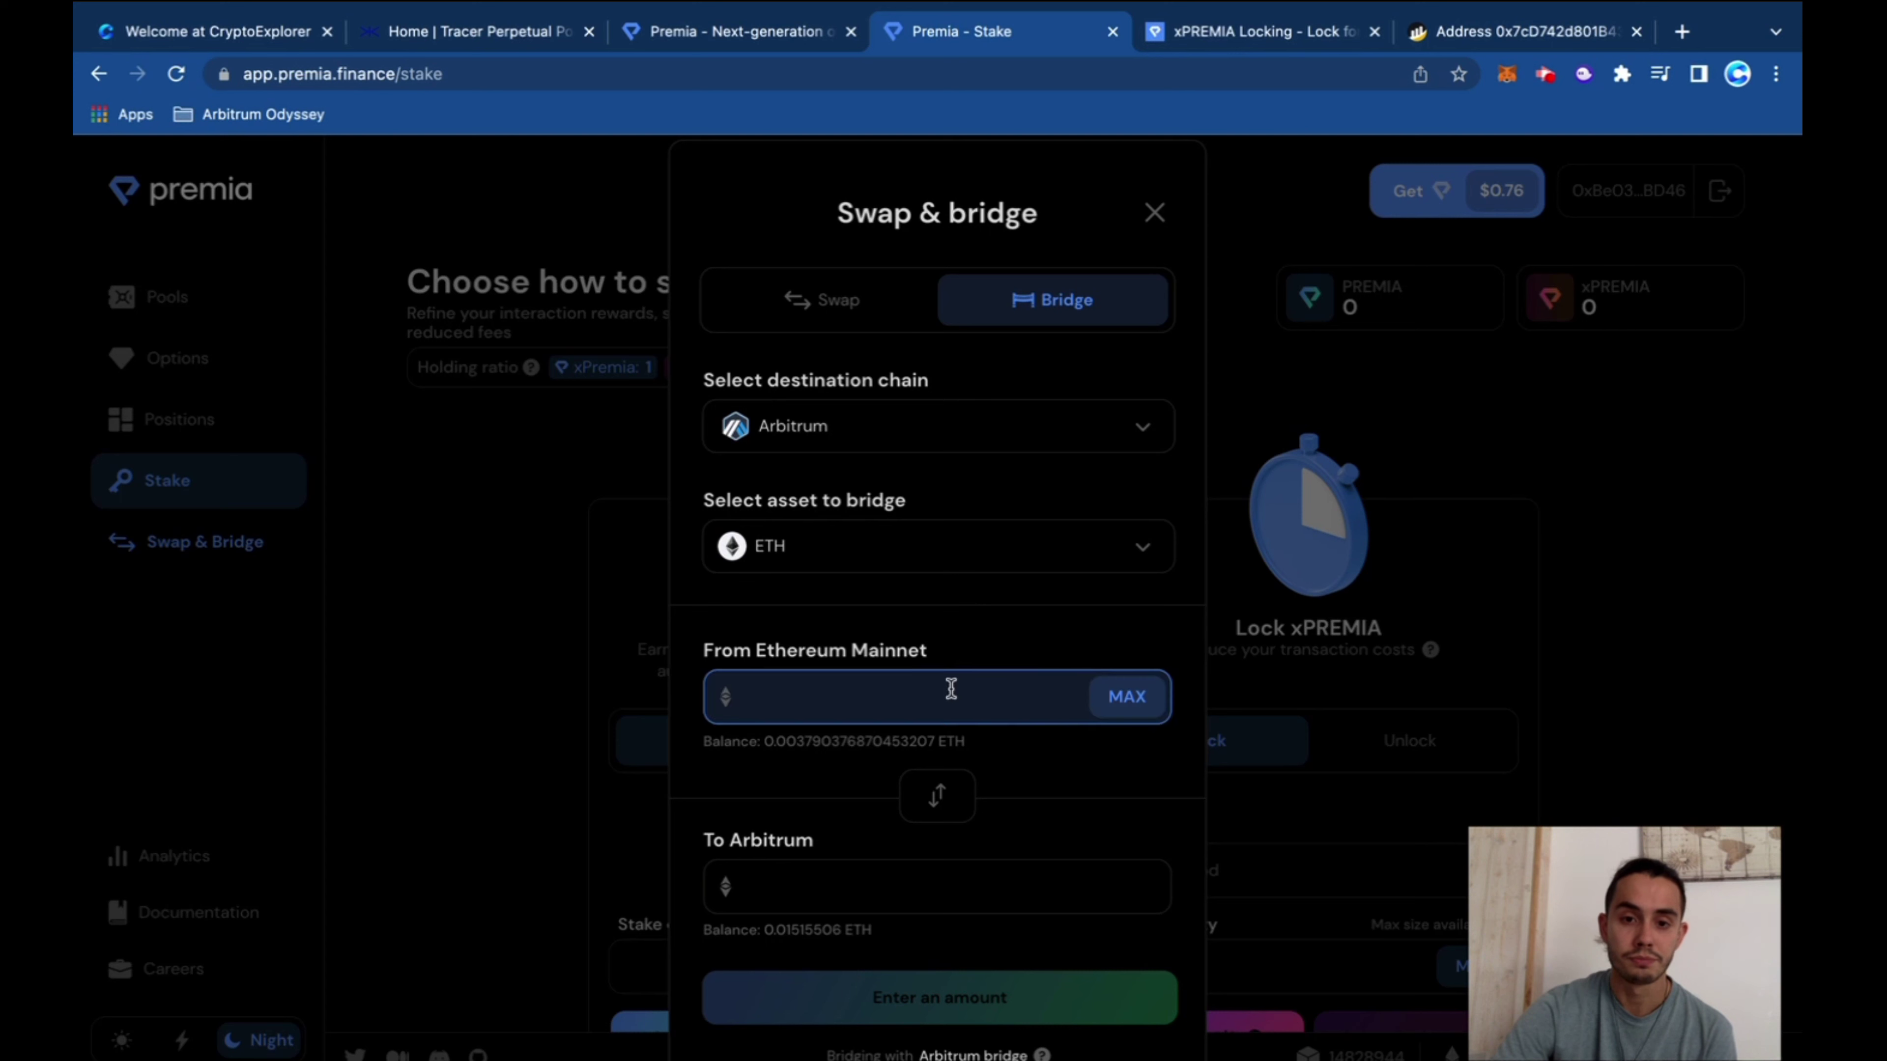
{"action": "left_click", "coordinate": [868, 695]}
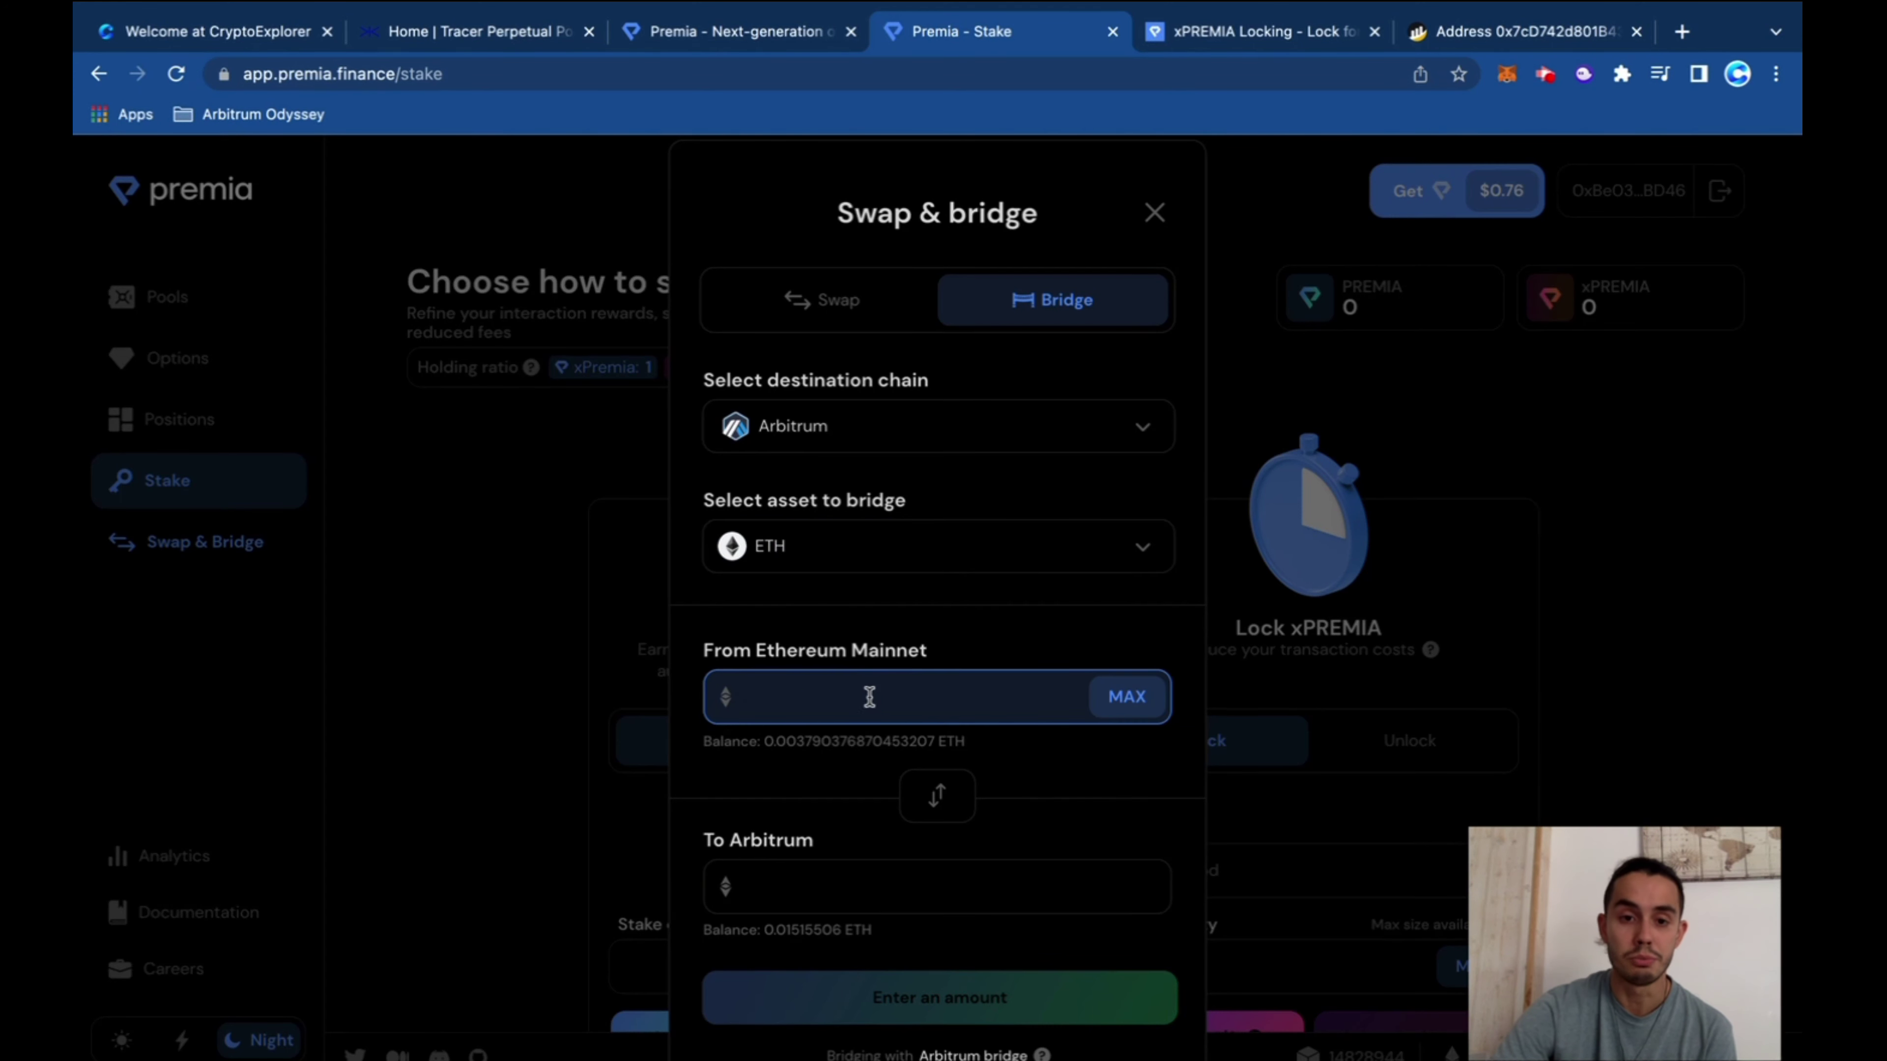
{"action": "left_click", "coordinate": [871, 429]}
{"action": "left_click", "coordinate": [832, 635]}
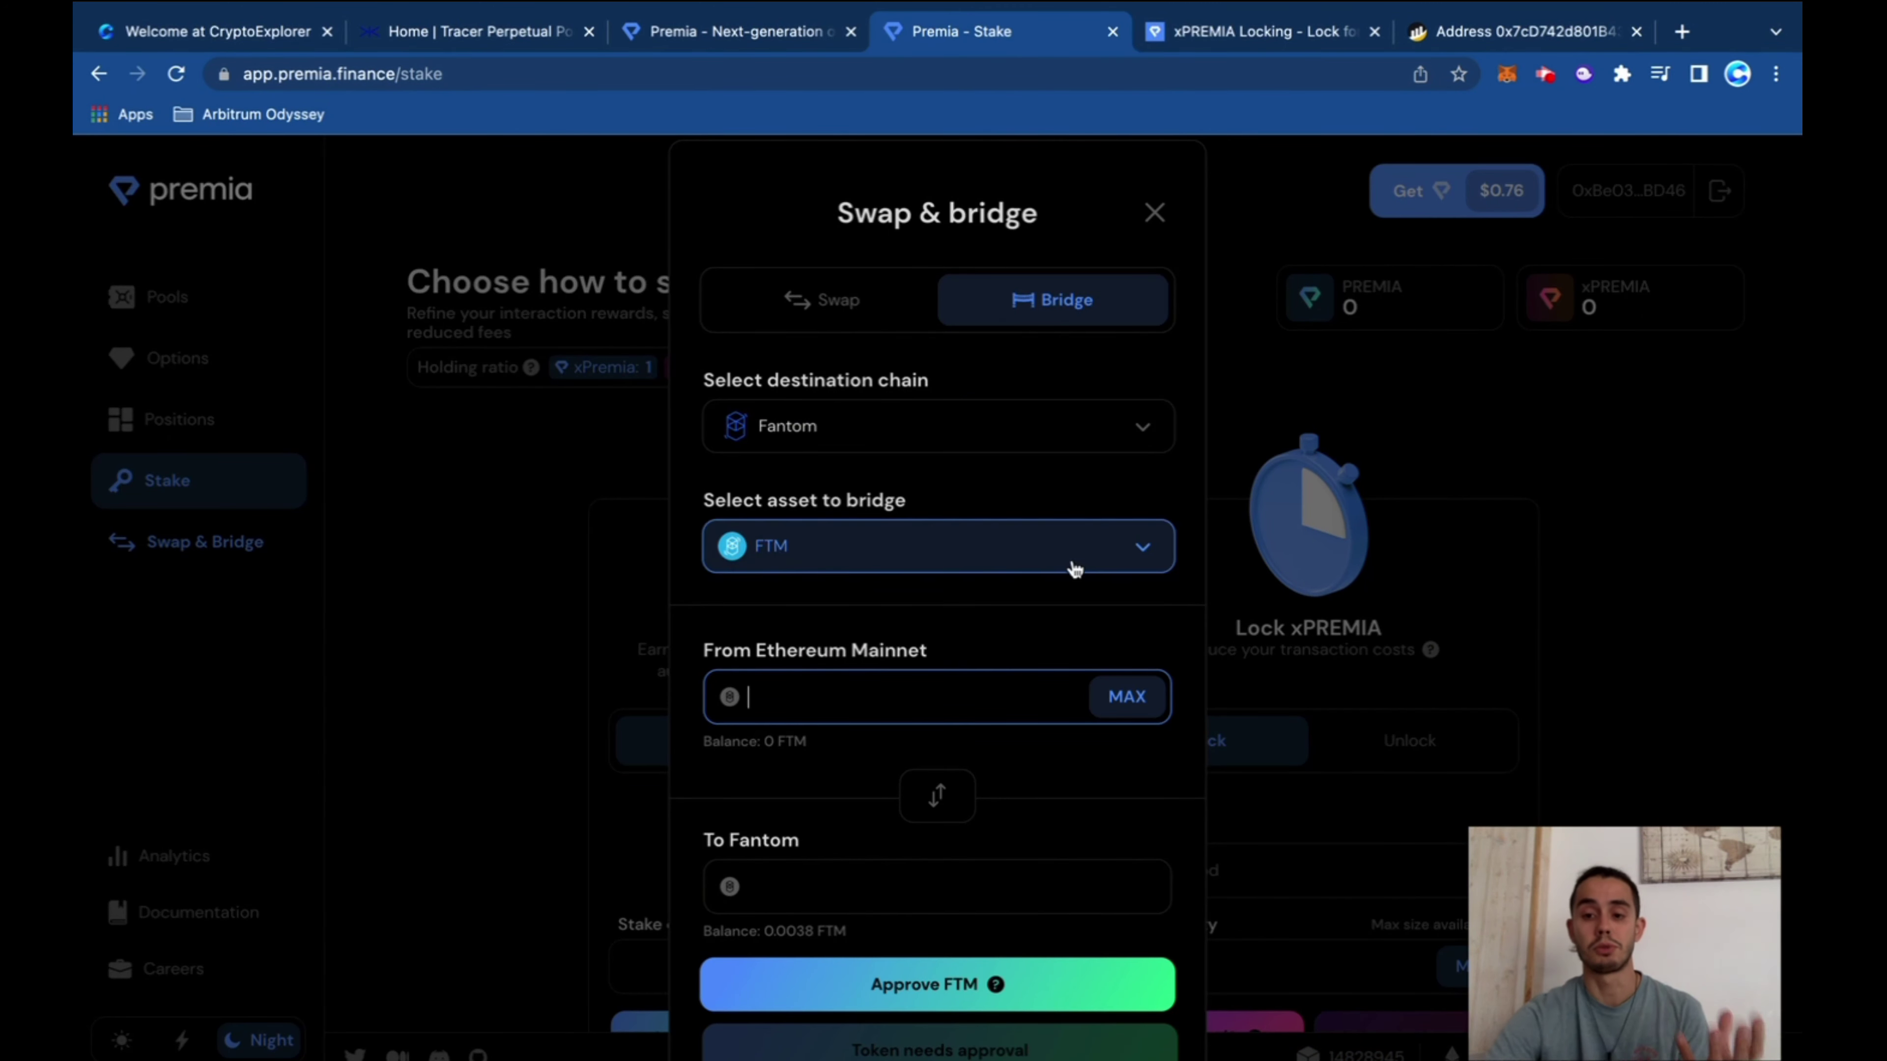
{"action": "left_click", "coordinate": [928, 438]}
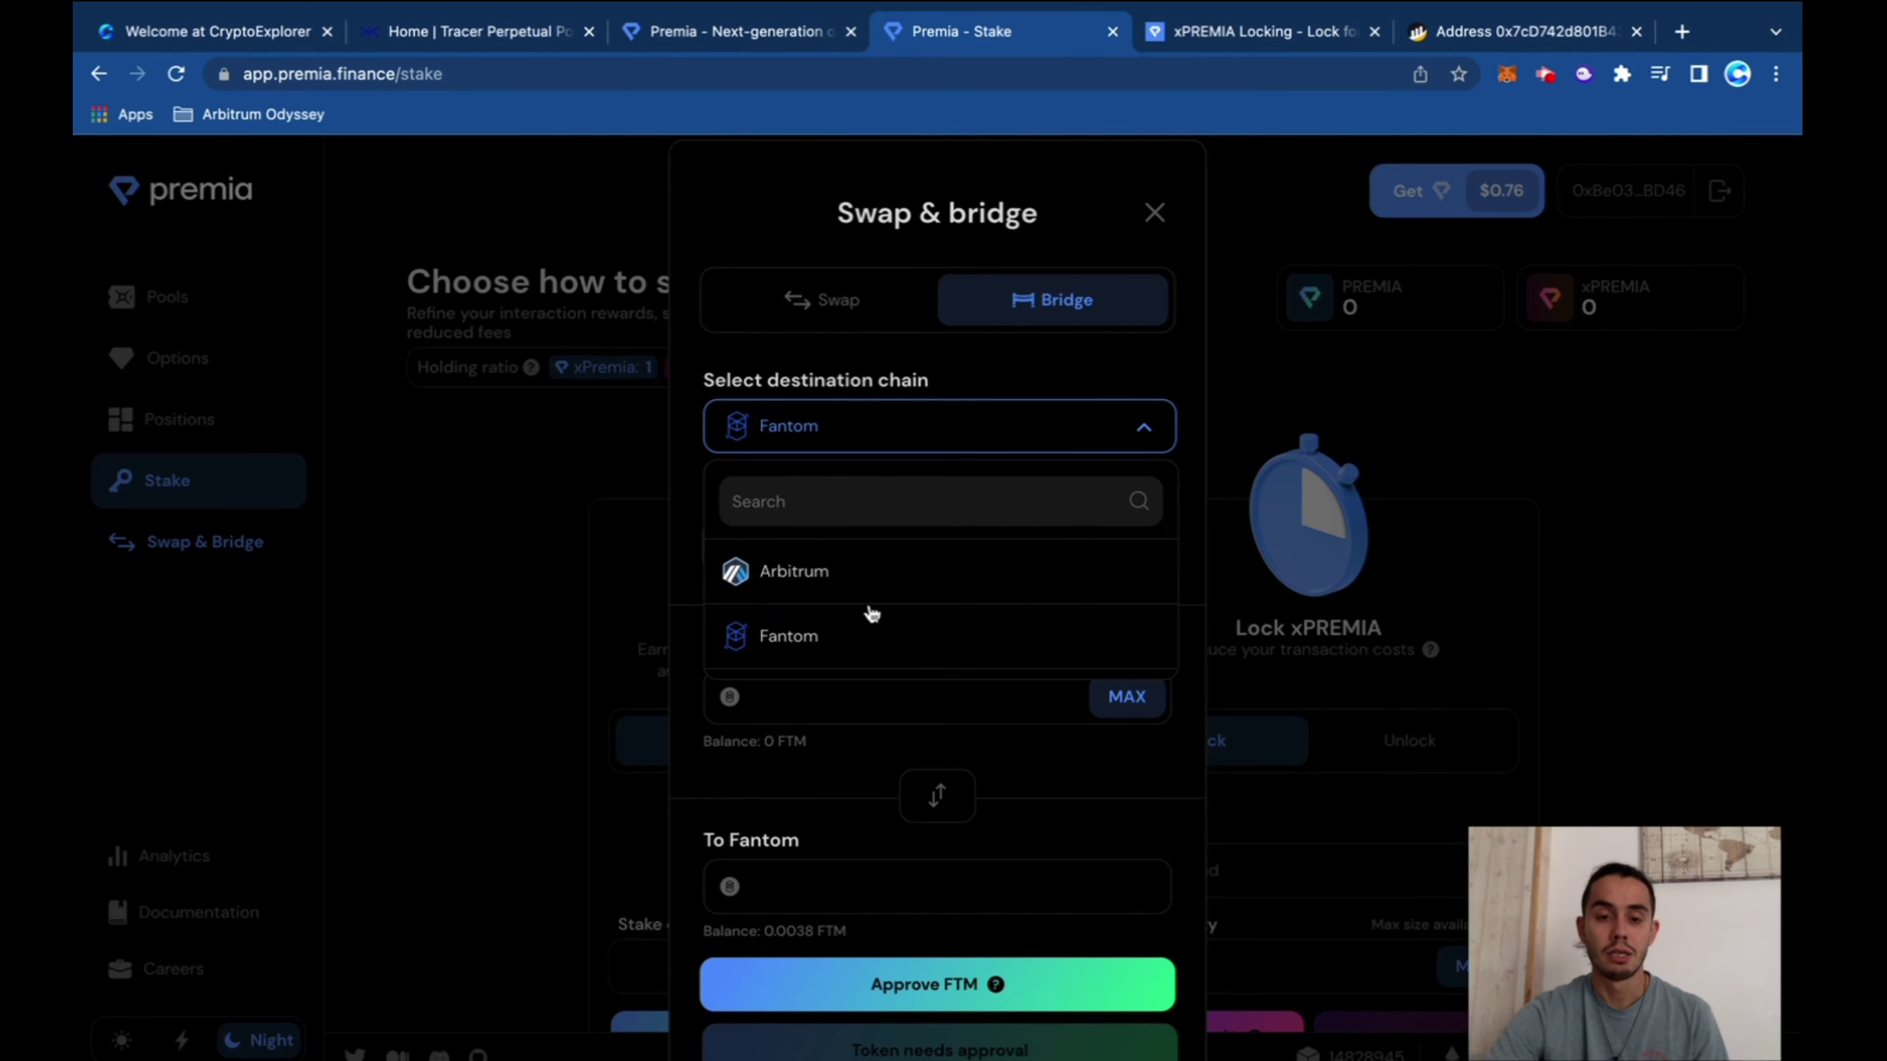
{"action": "left_click", "coordinate": [1196, 380]}
{"action": "left_click", "coordinate": [1504, 434]}
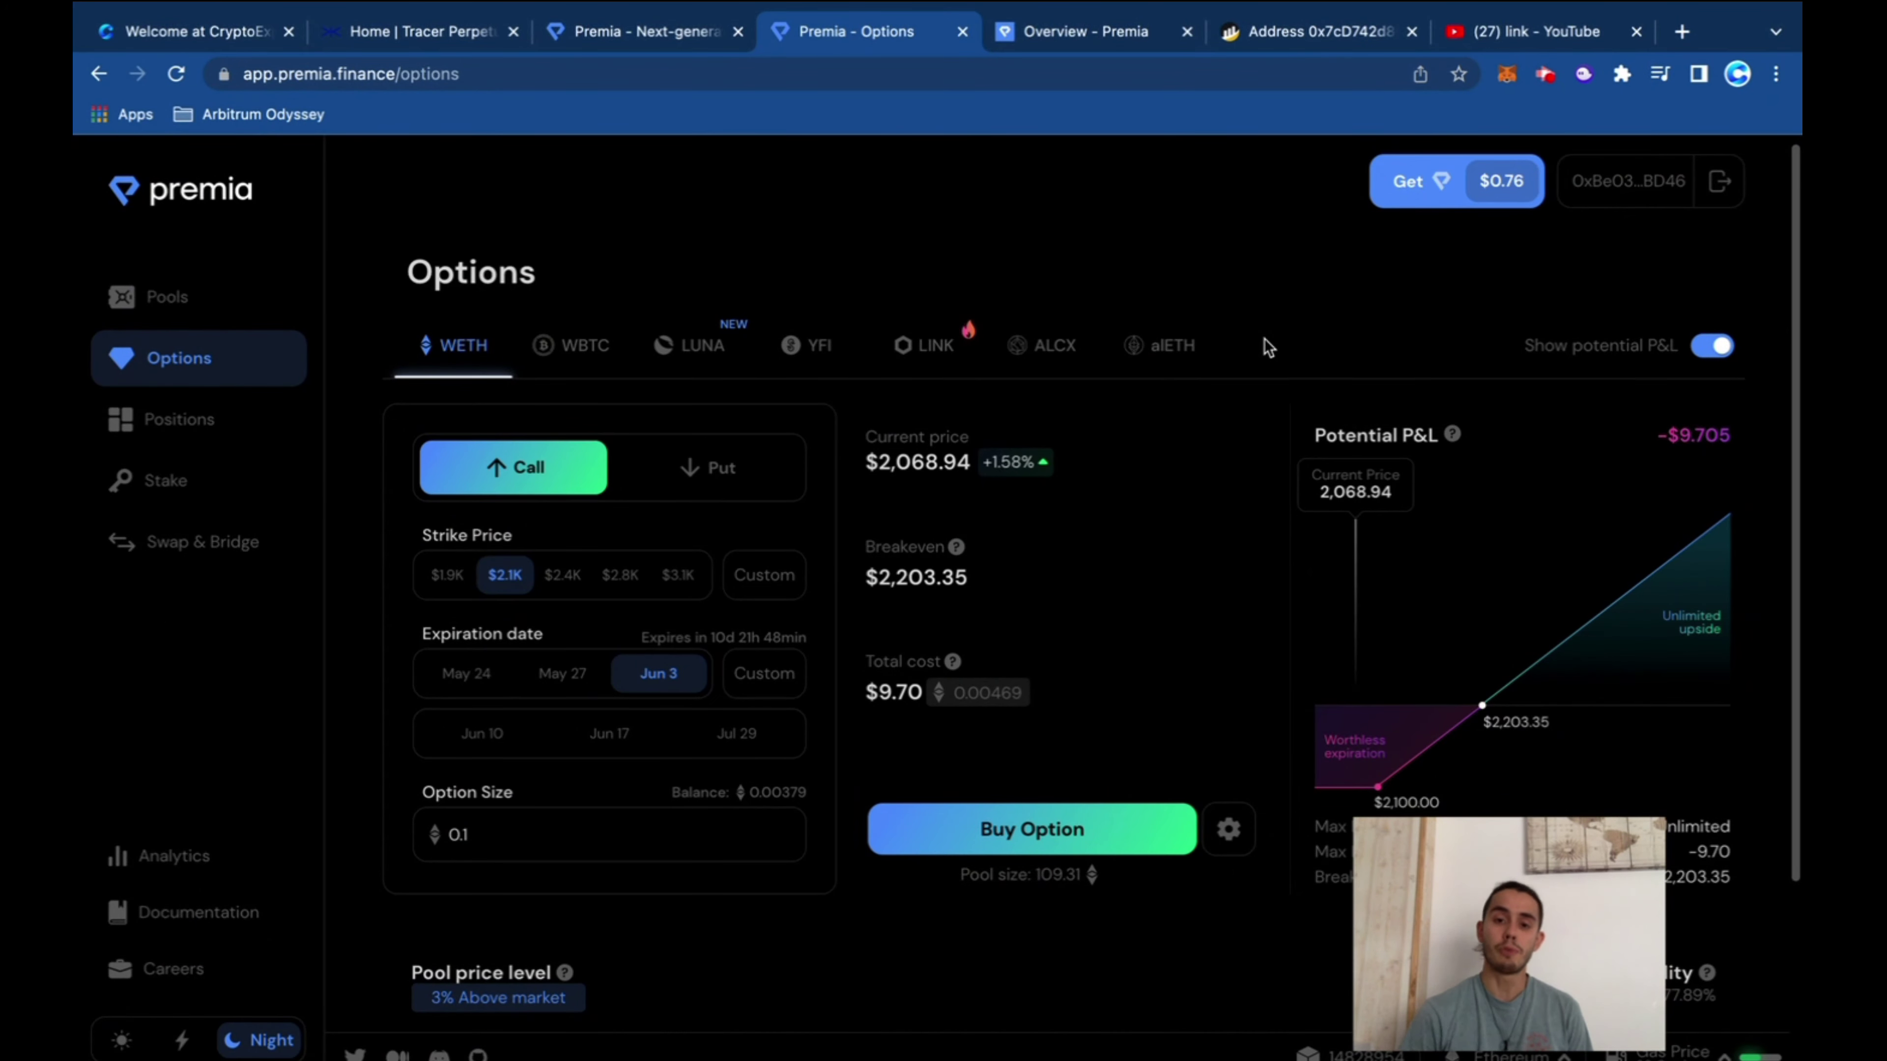
Bring the Premia docs Overview forward and read its key innovations and tech features
{"action": "left_click", "coordinate": [1042, 36]}
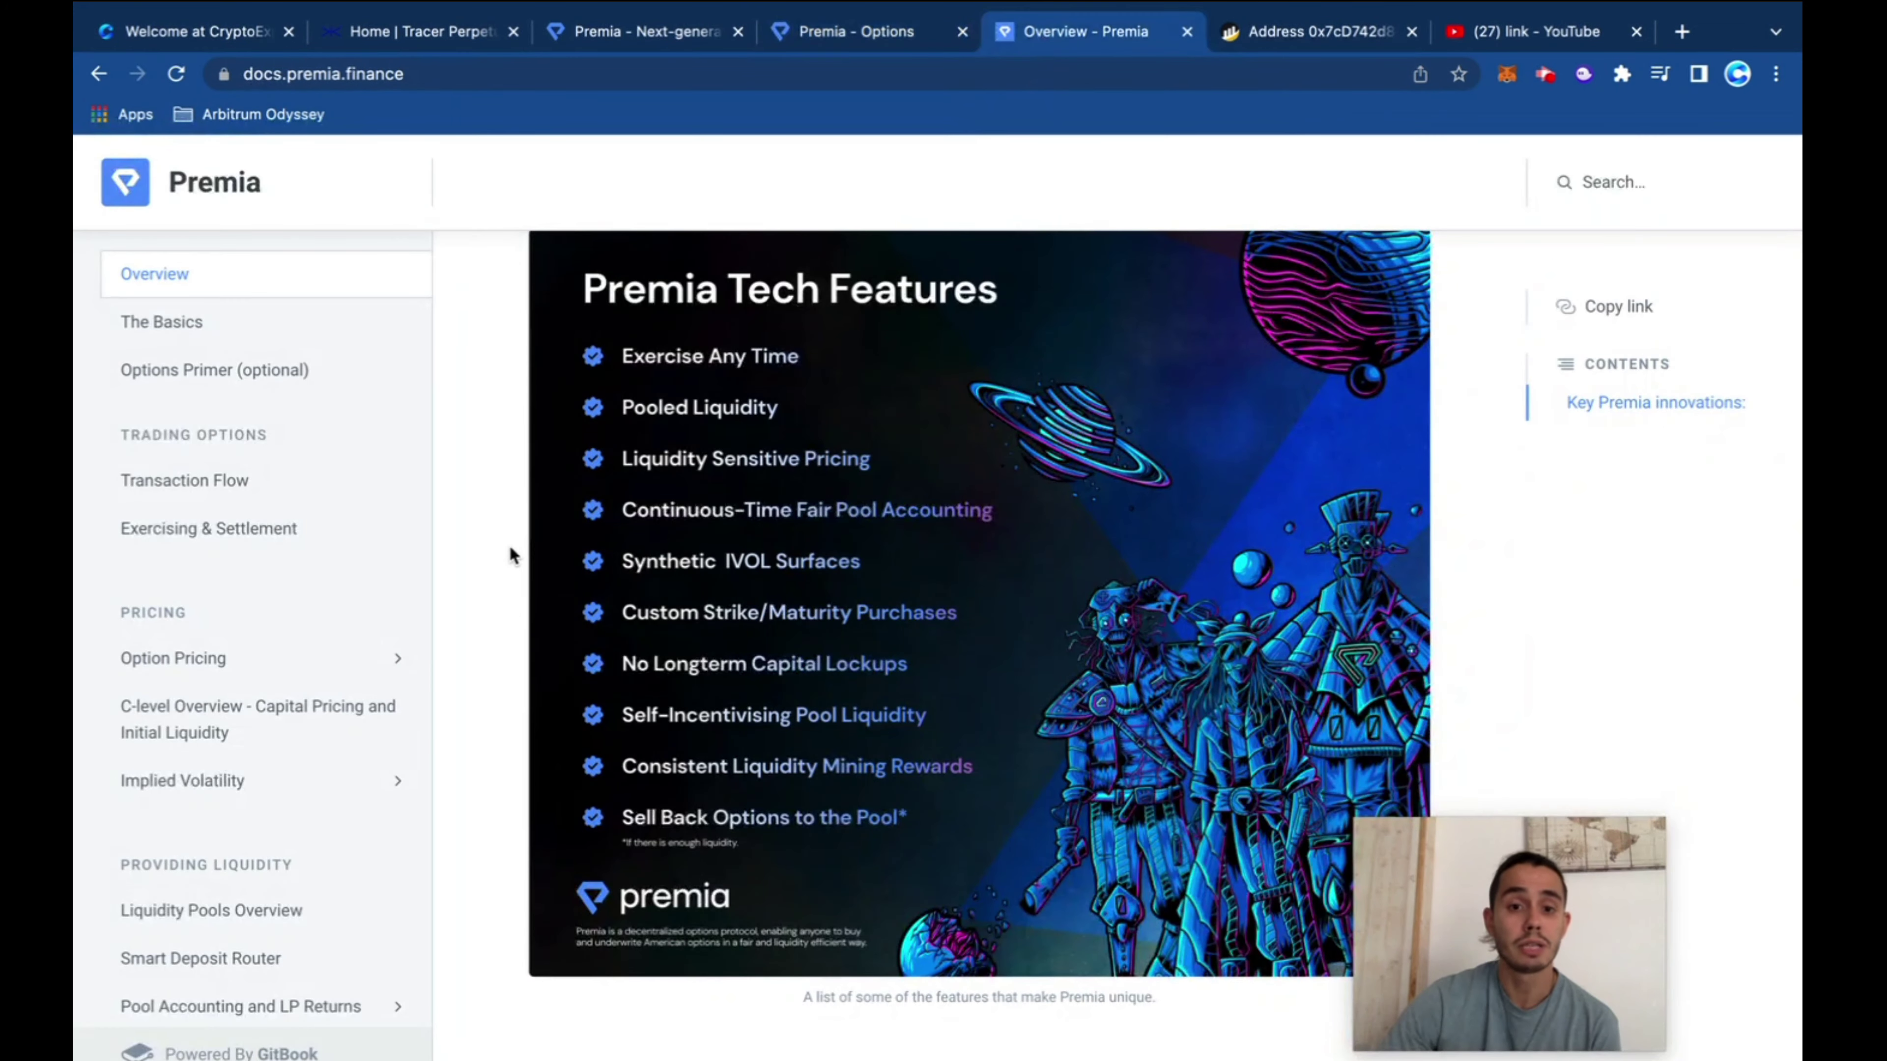
{"action": "scroll", "coordinate": [761, 431], "scroll_direction": "up", "scroll_amount": 10}
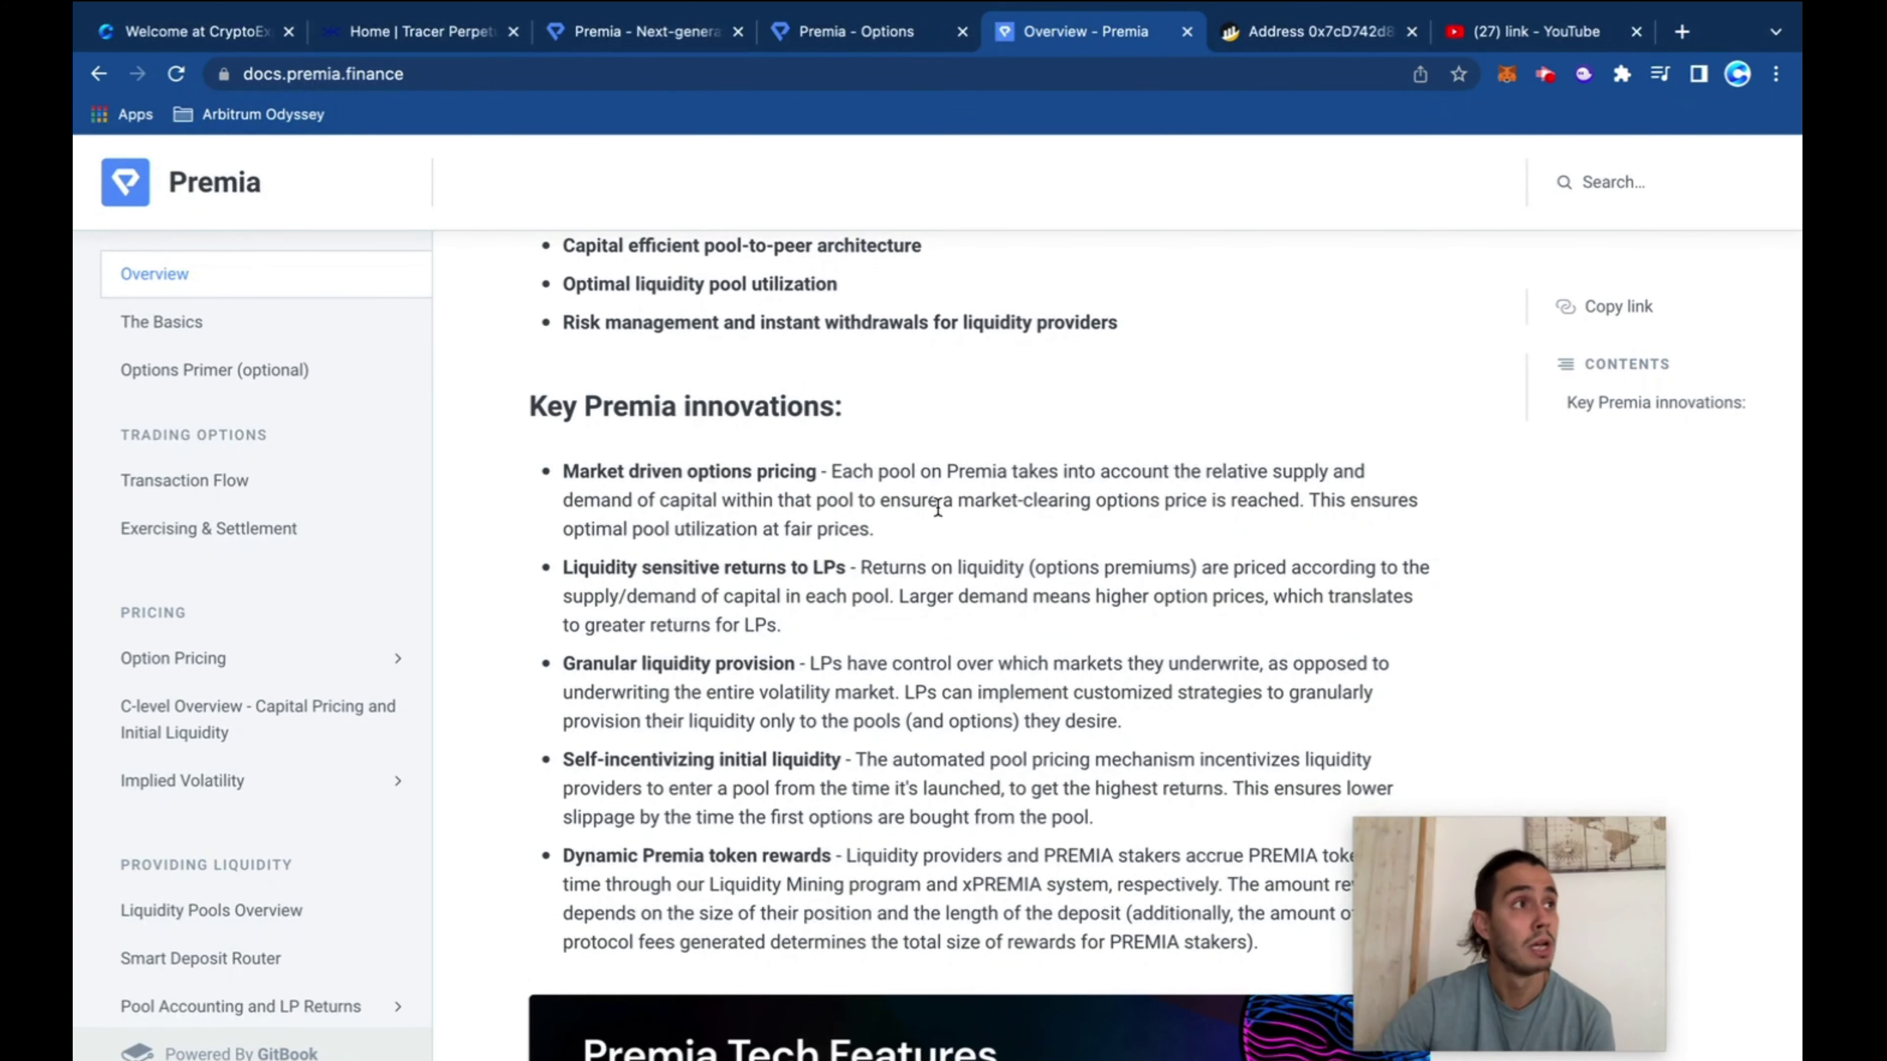
{"action": "scroll", "coordinate": [938, 507], "scroll_direction": "up", "scroll_amount": 9}
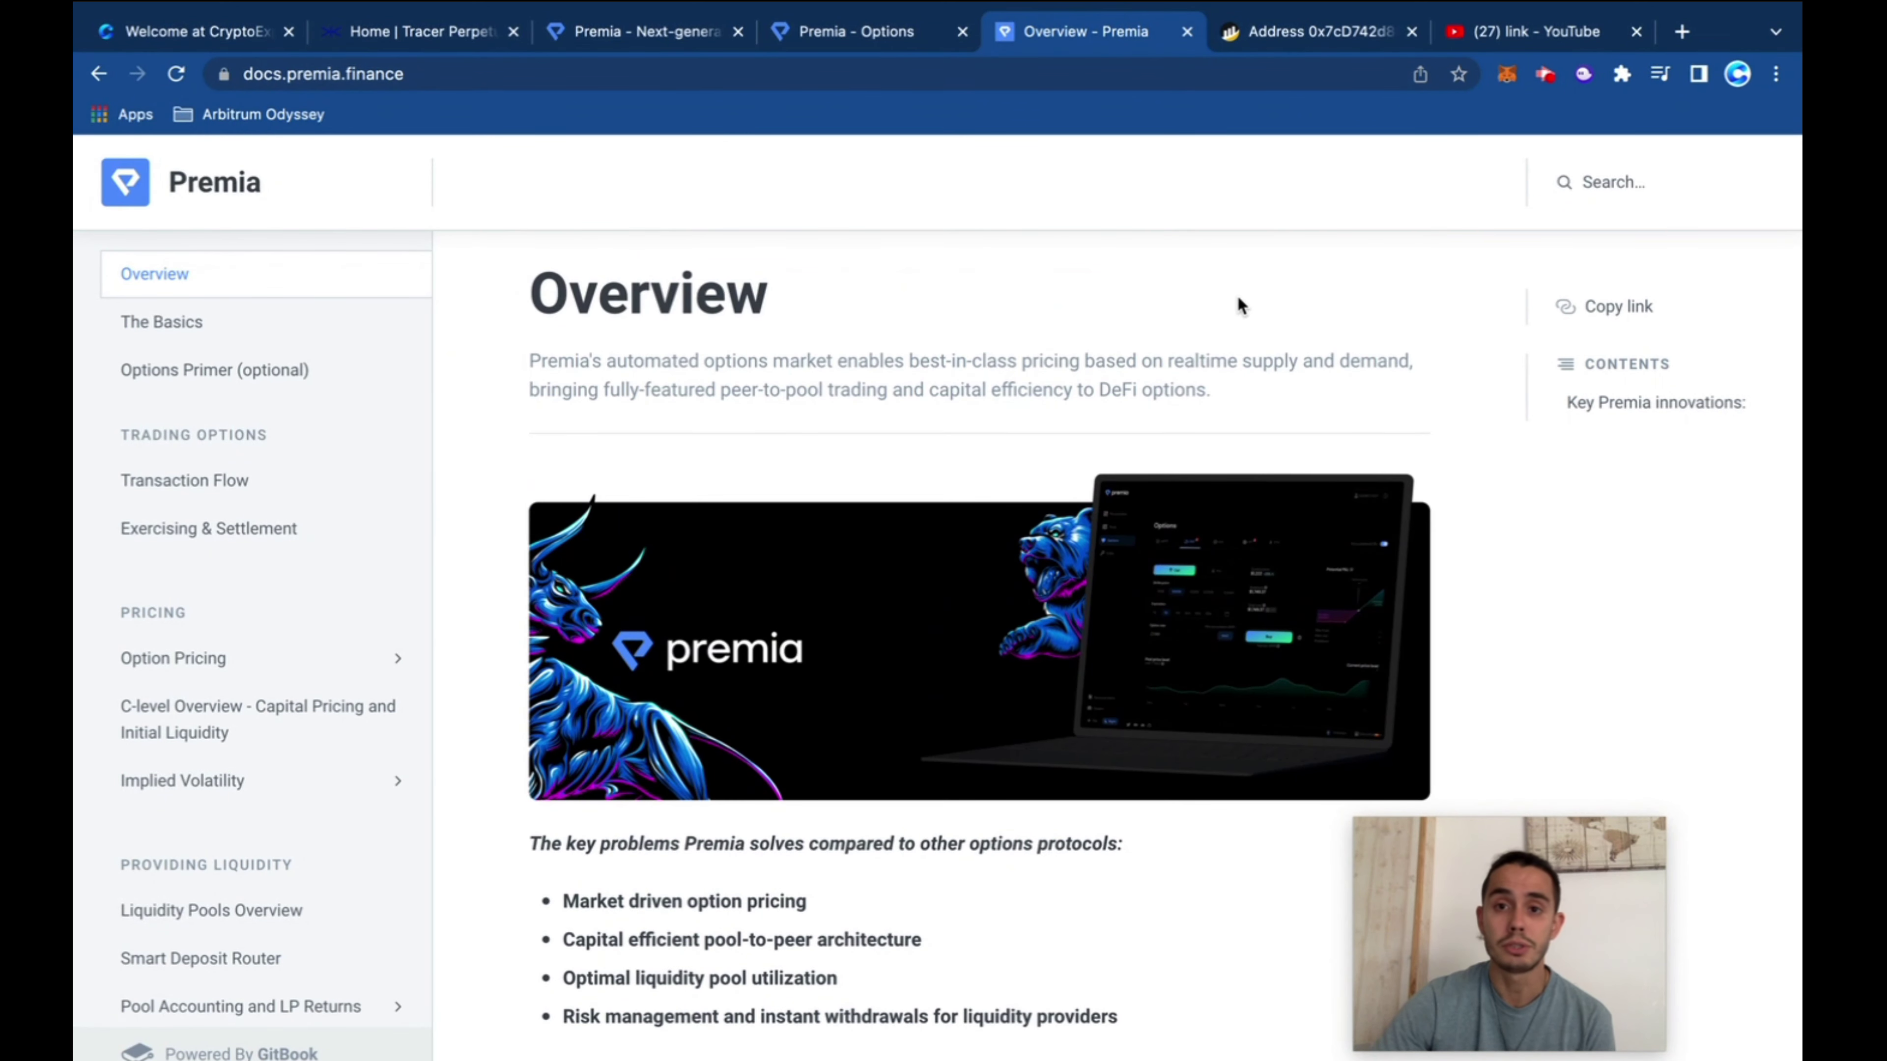
Review the BscScan address page's 0.06794573 BNB balance, token holdings and 2 transactions
{"action": "left_click", "coordinate": [1280, 39]}
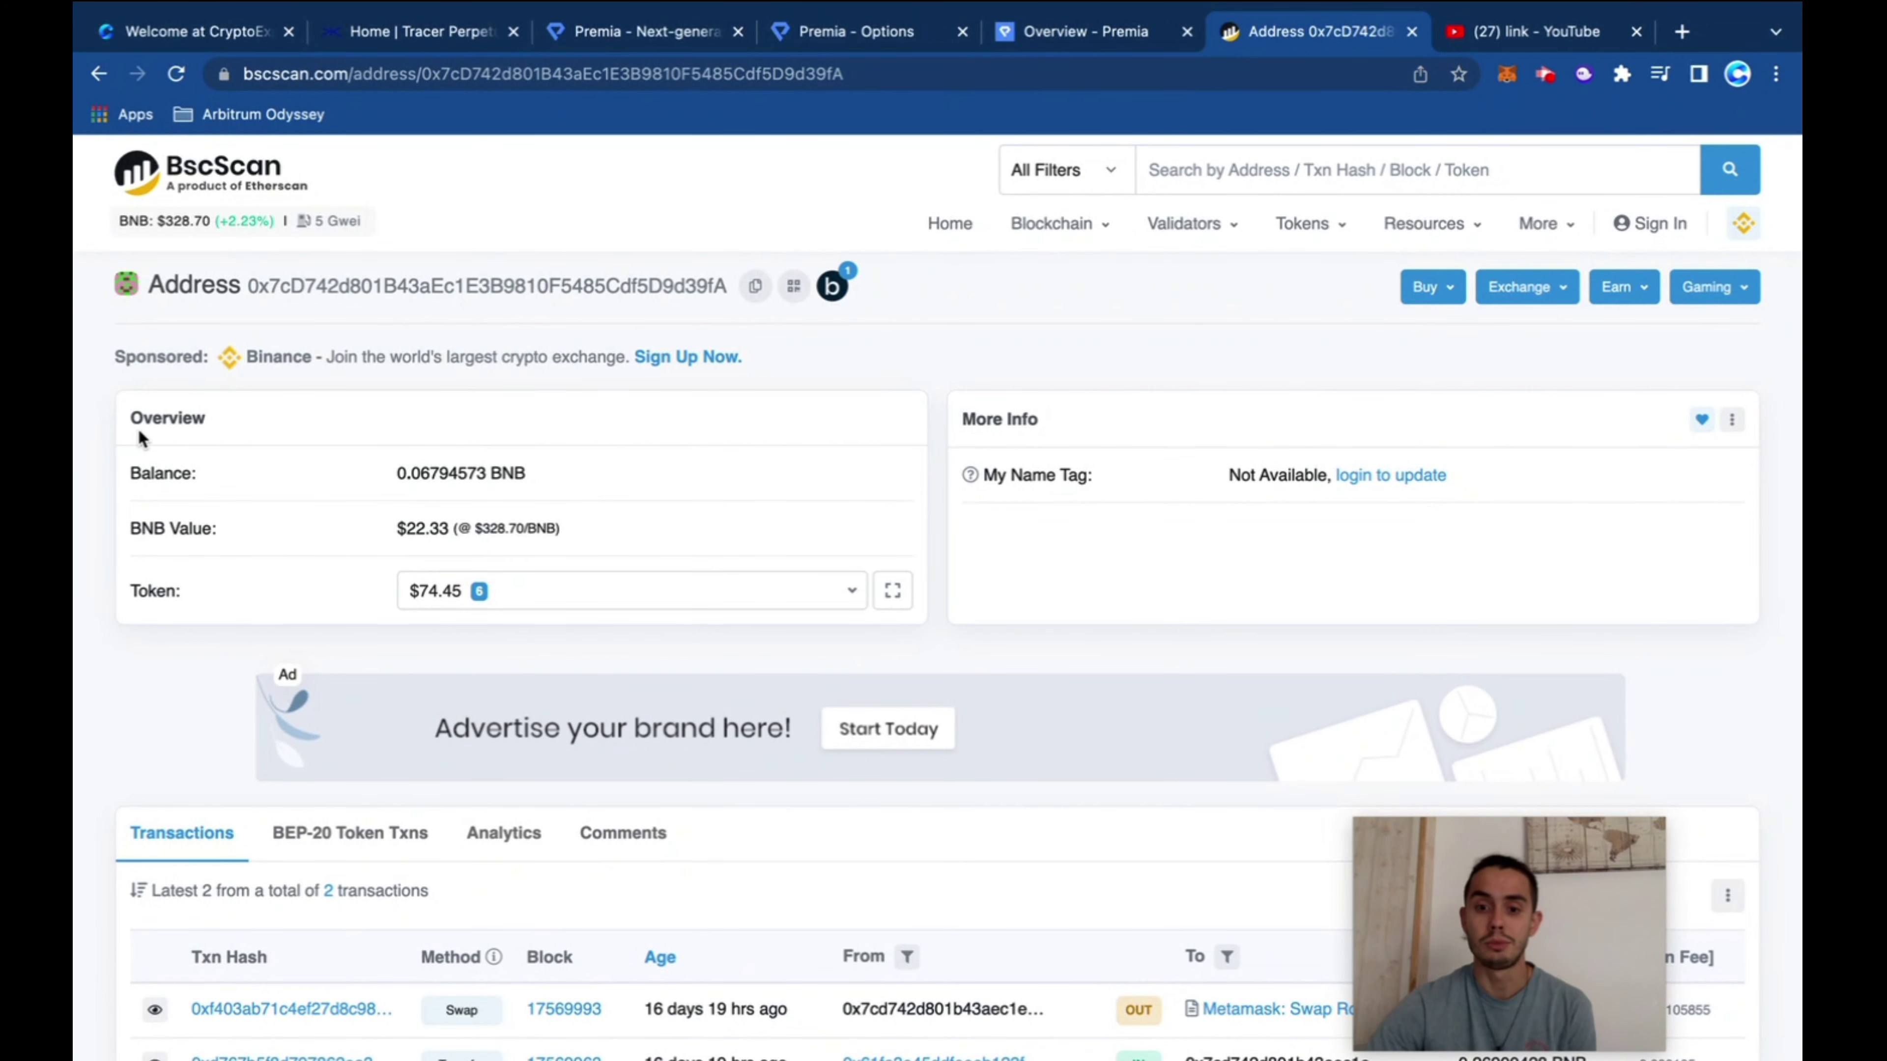
{"action": "scroll", "coordinate": [929, 574], "scroll_direction": "down", "scroll_amount": 3}
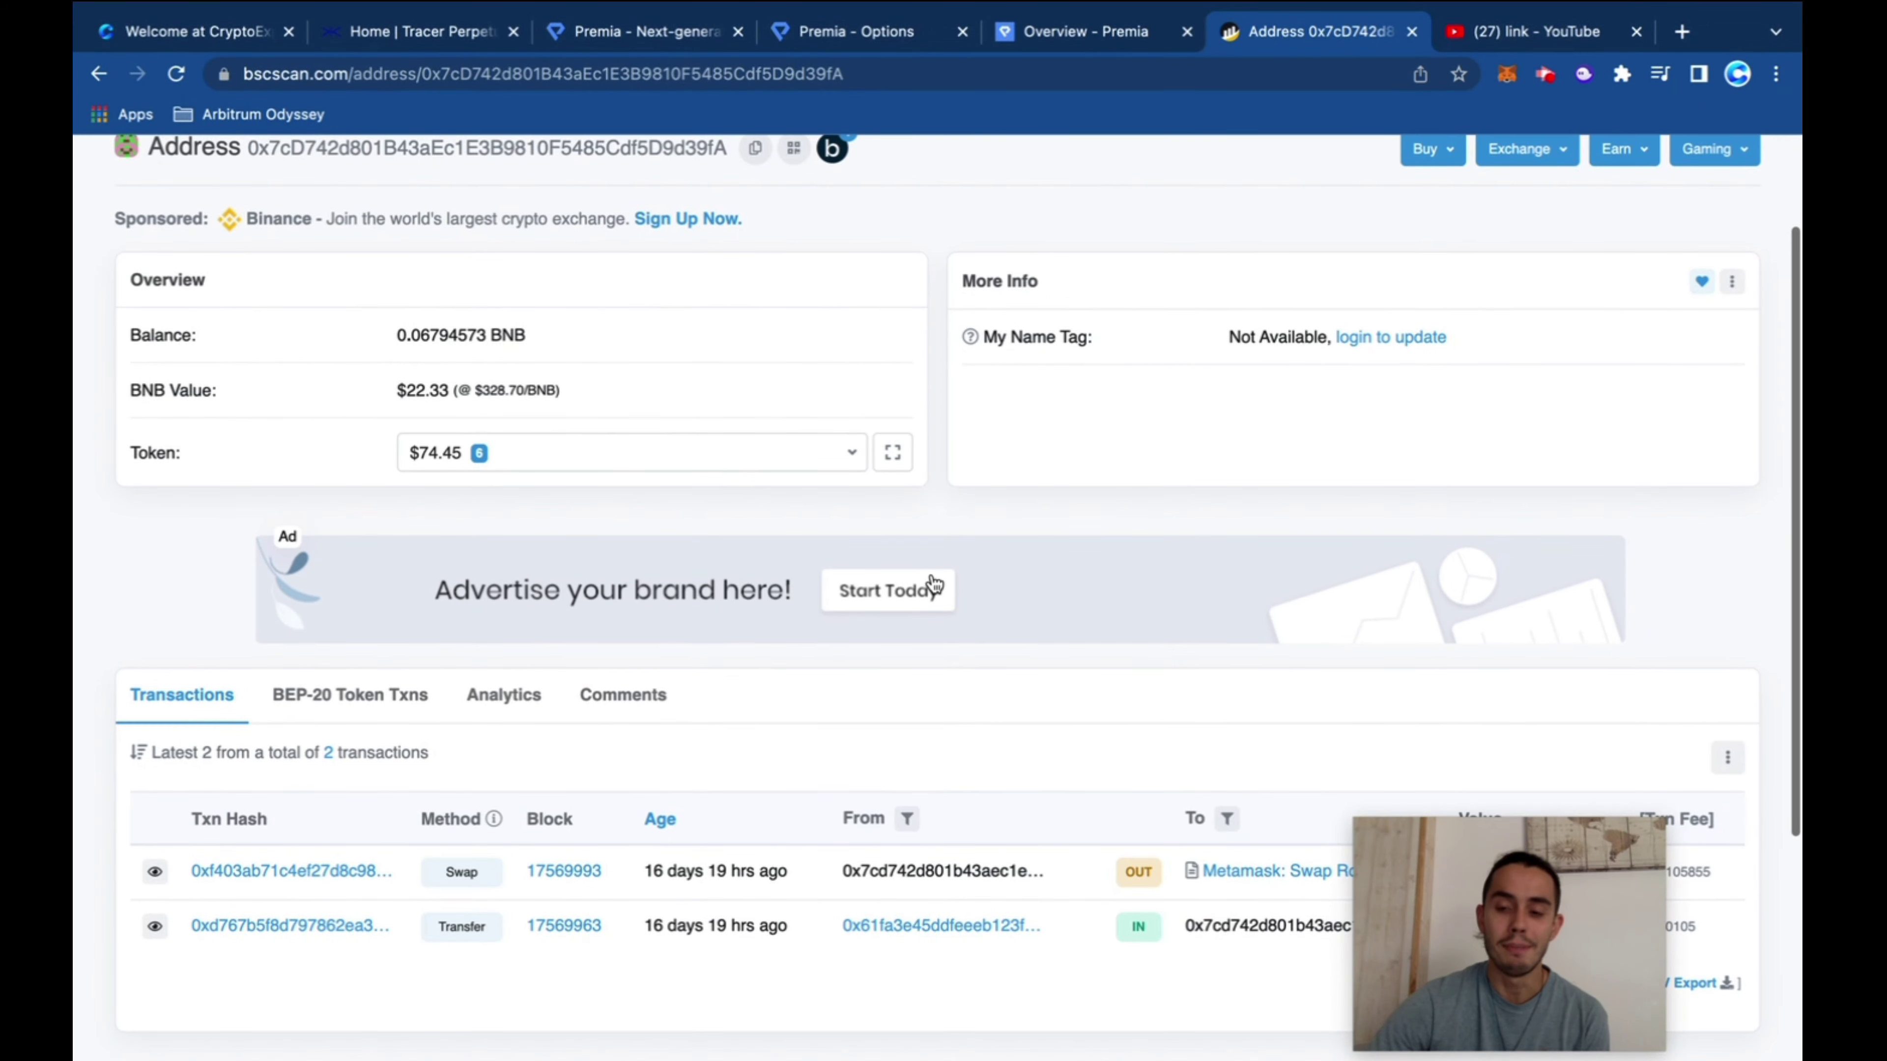
{"action": "scroll", "coordinate": [921, 569], "scroll_direction": "up", "scroll_amount": 3}
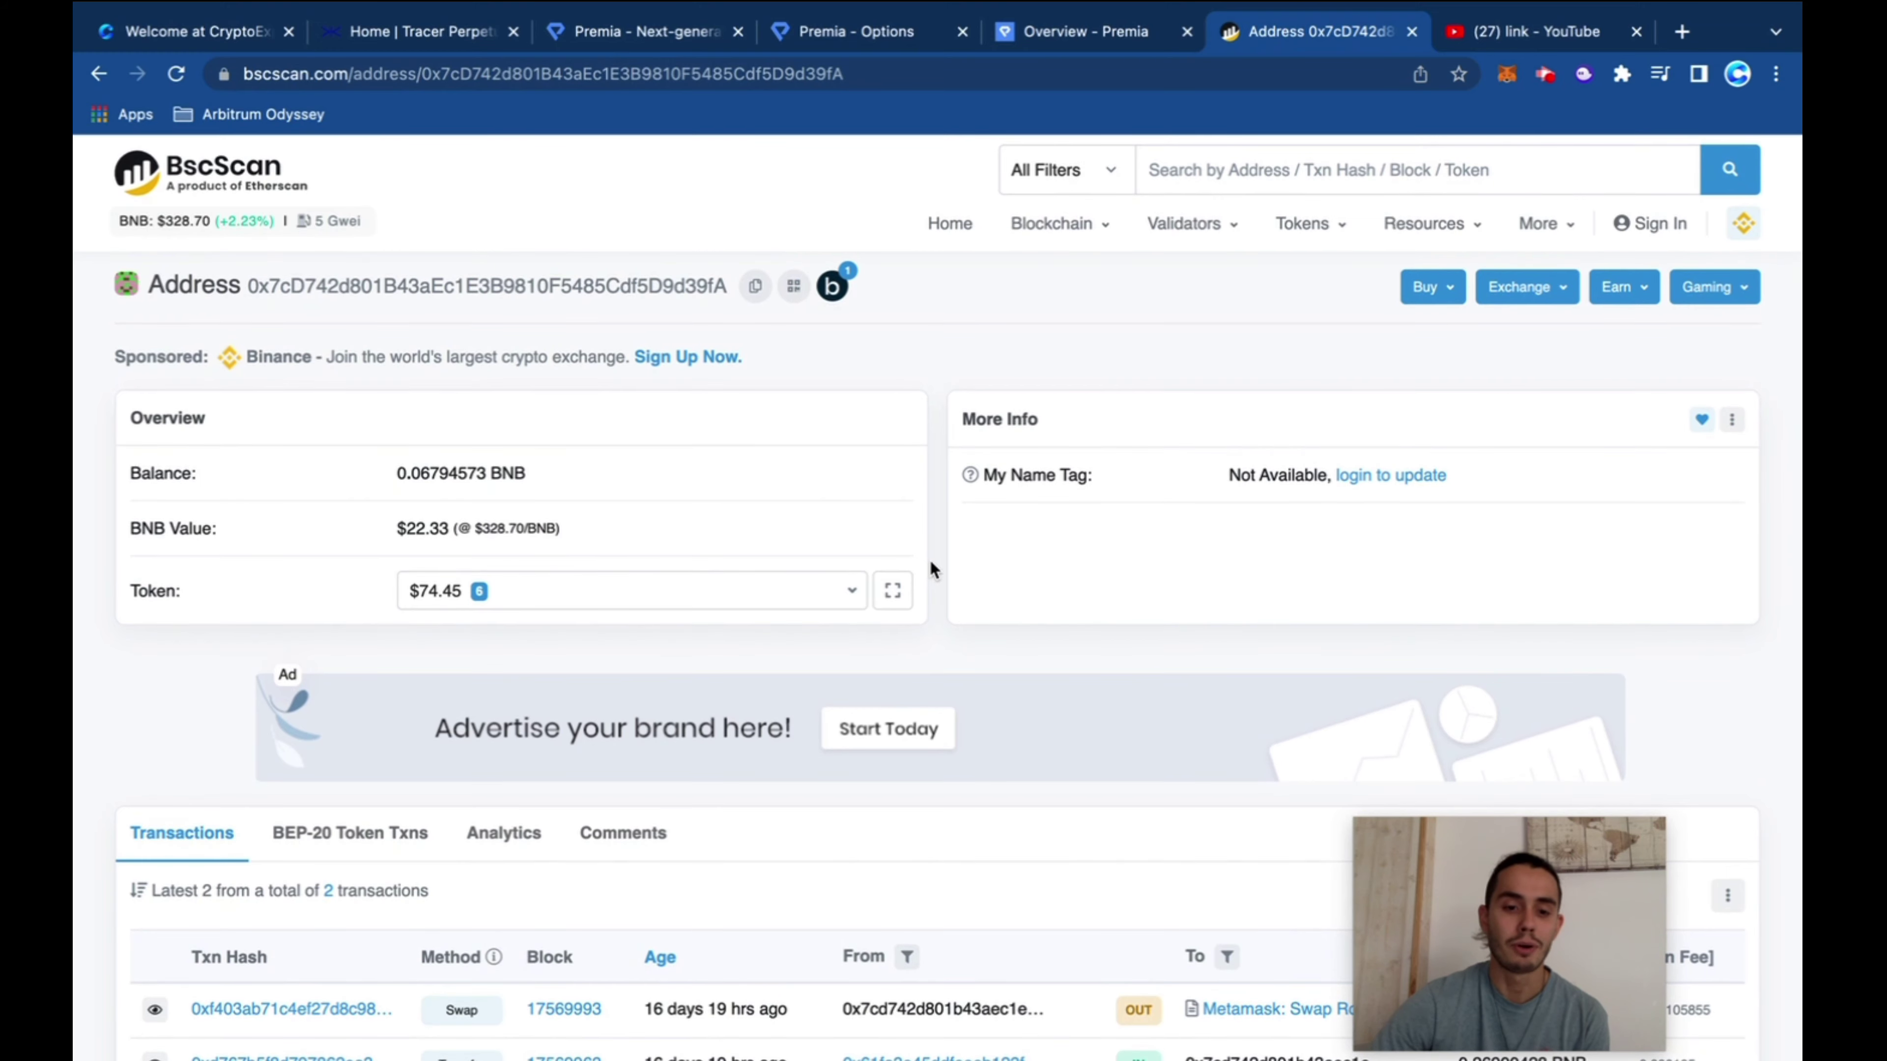
{"action": "scroll", "coordinate": [927, 559], "scroll_direction": "down", "scroll_amount": 4}
{"action": "scroll", "coordinate": [1319, 733], "scroll_direction": "up", "scroll_amount": 4}
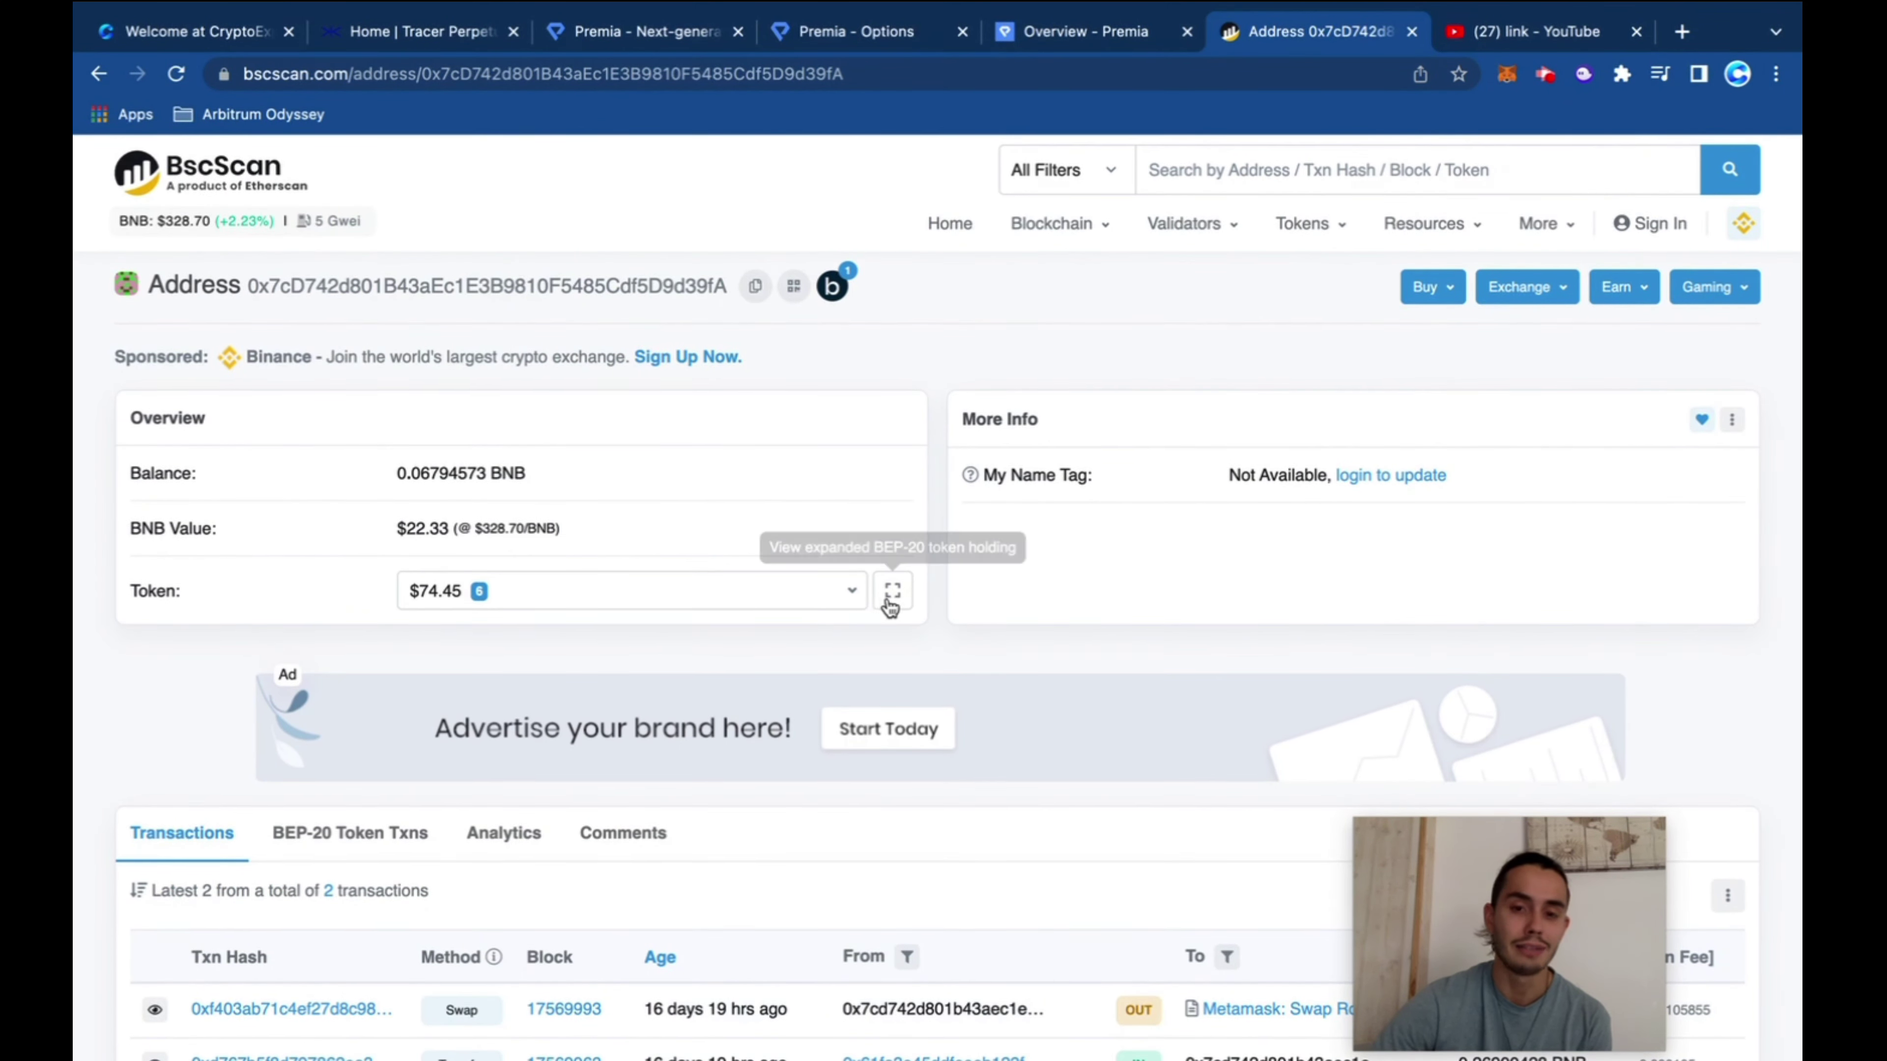
Switch to the '(27) link - YouTube' search results tab
{"action": "left_click", "coordinate": [1560, 30]}
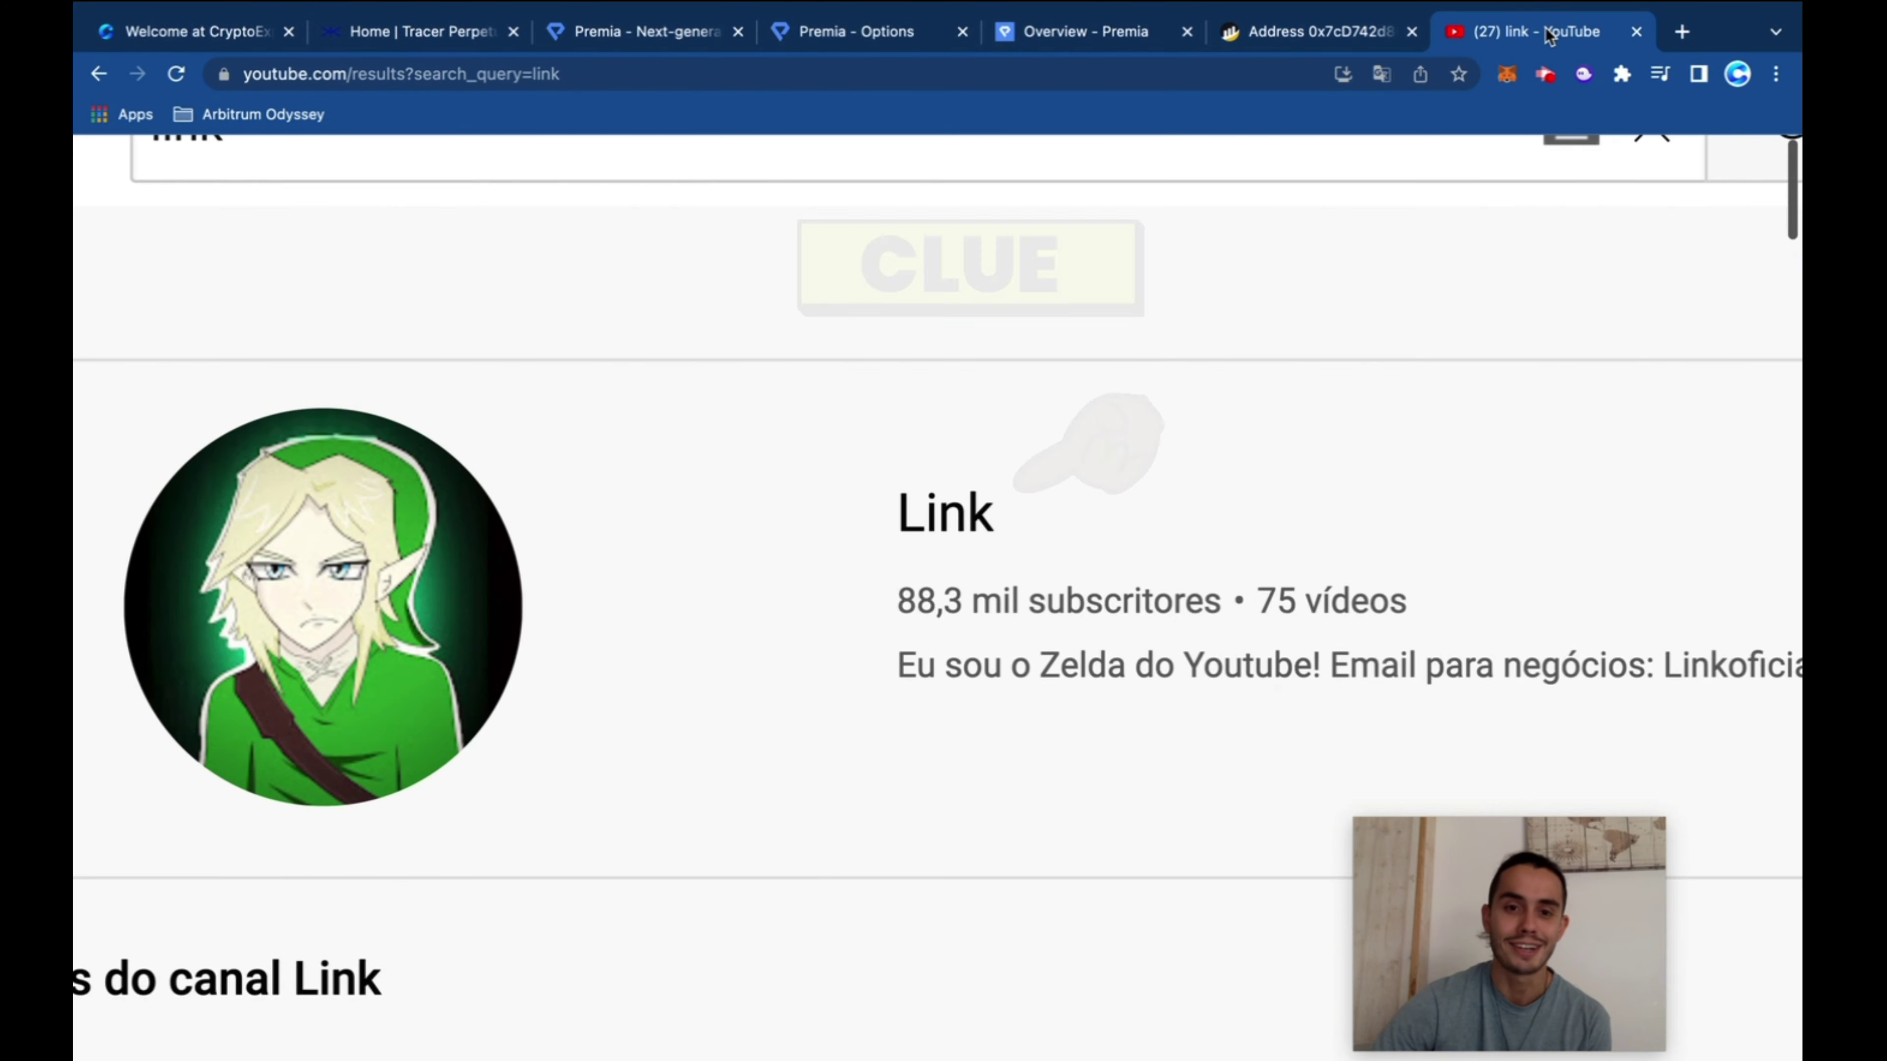